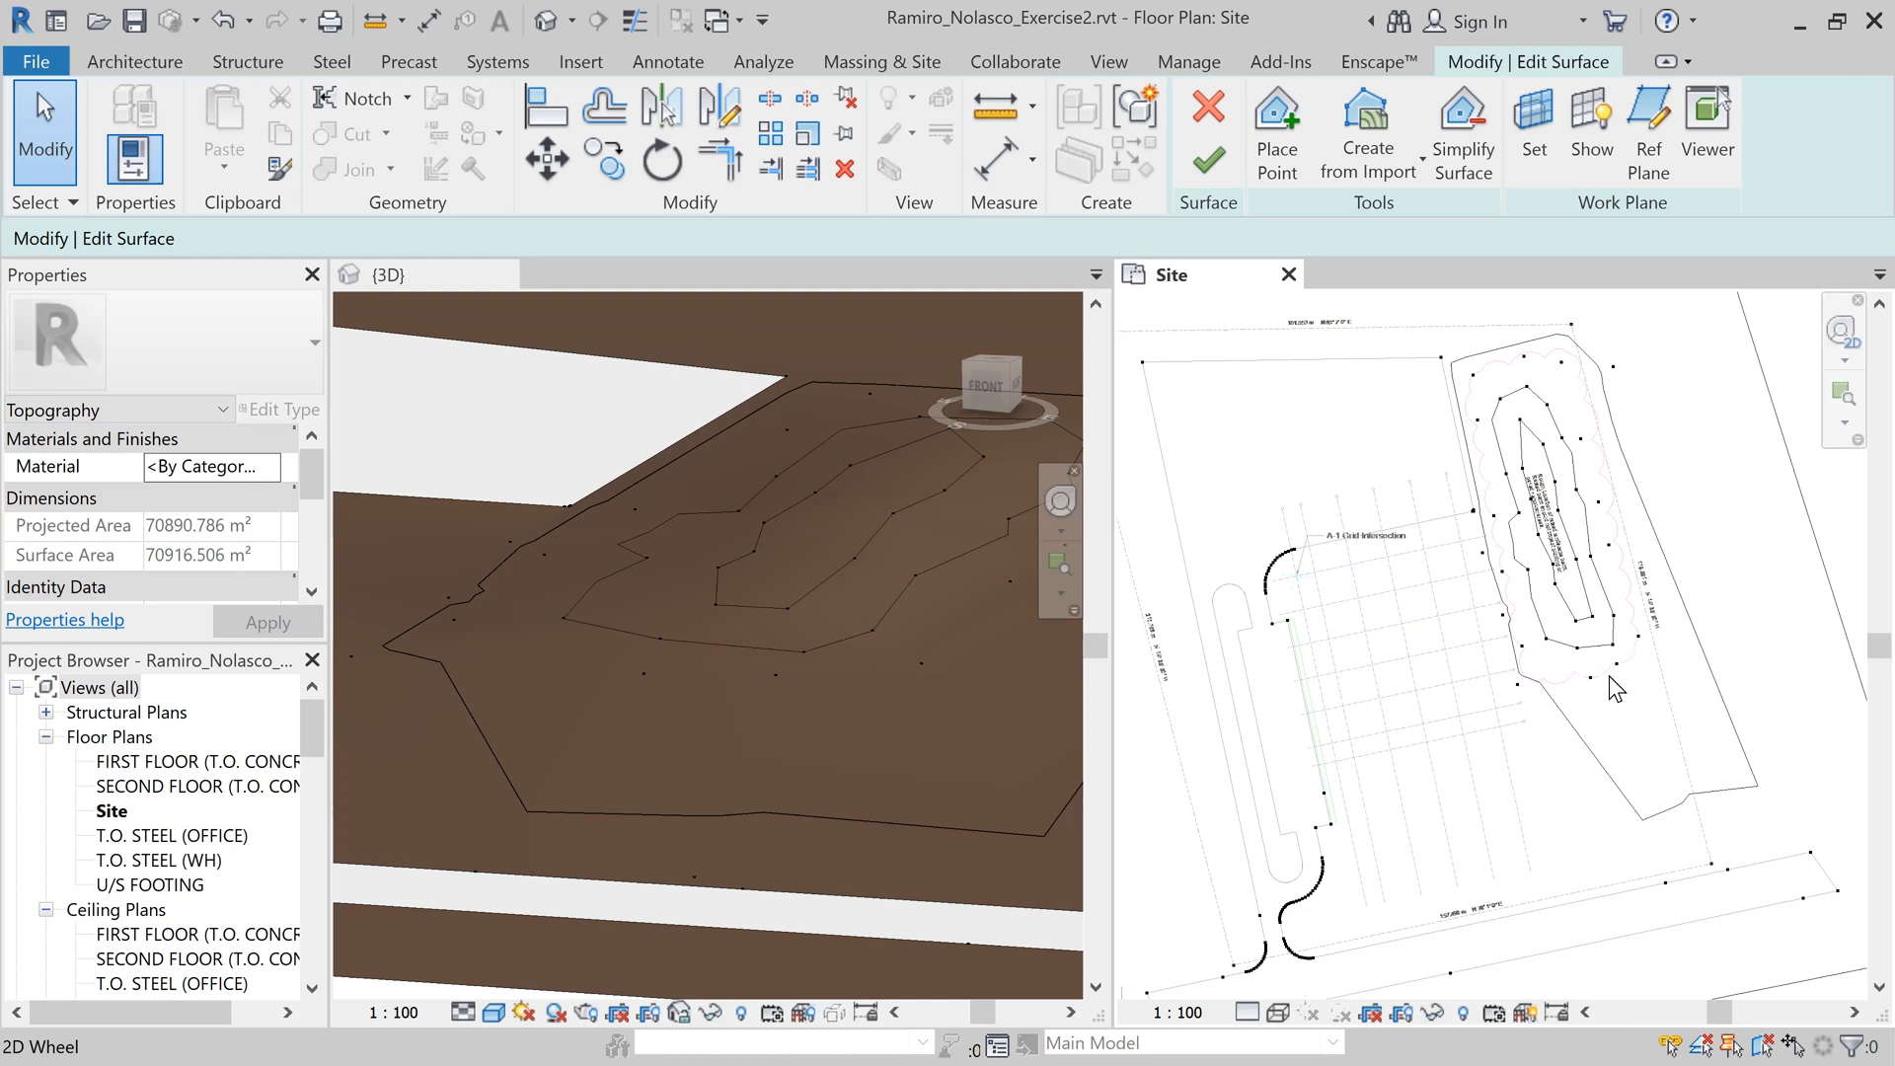
Step: Place two topography points at absolute elevation -220 just beyond the south end of the berm and finish the surface edit
{"action": "scroll", "coordinate": [1636, 678], "scroll_direction": "up", "scroll_amount": 6}
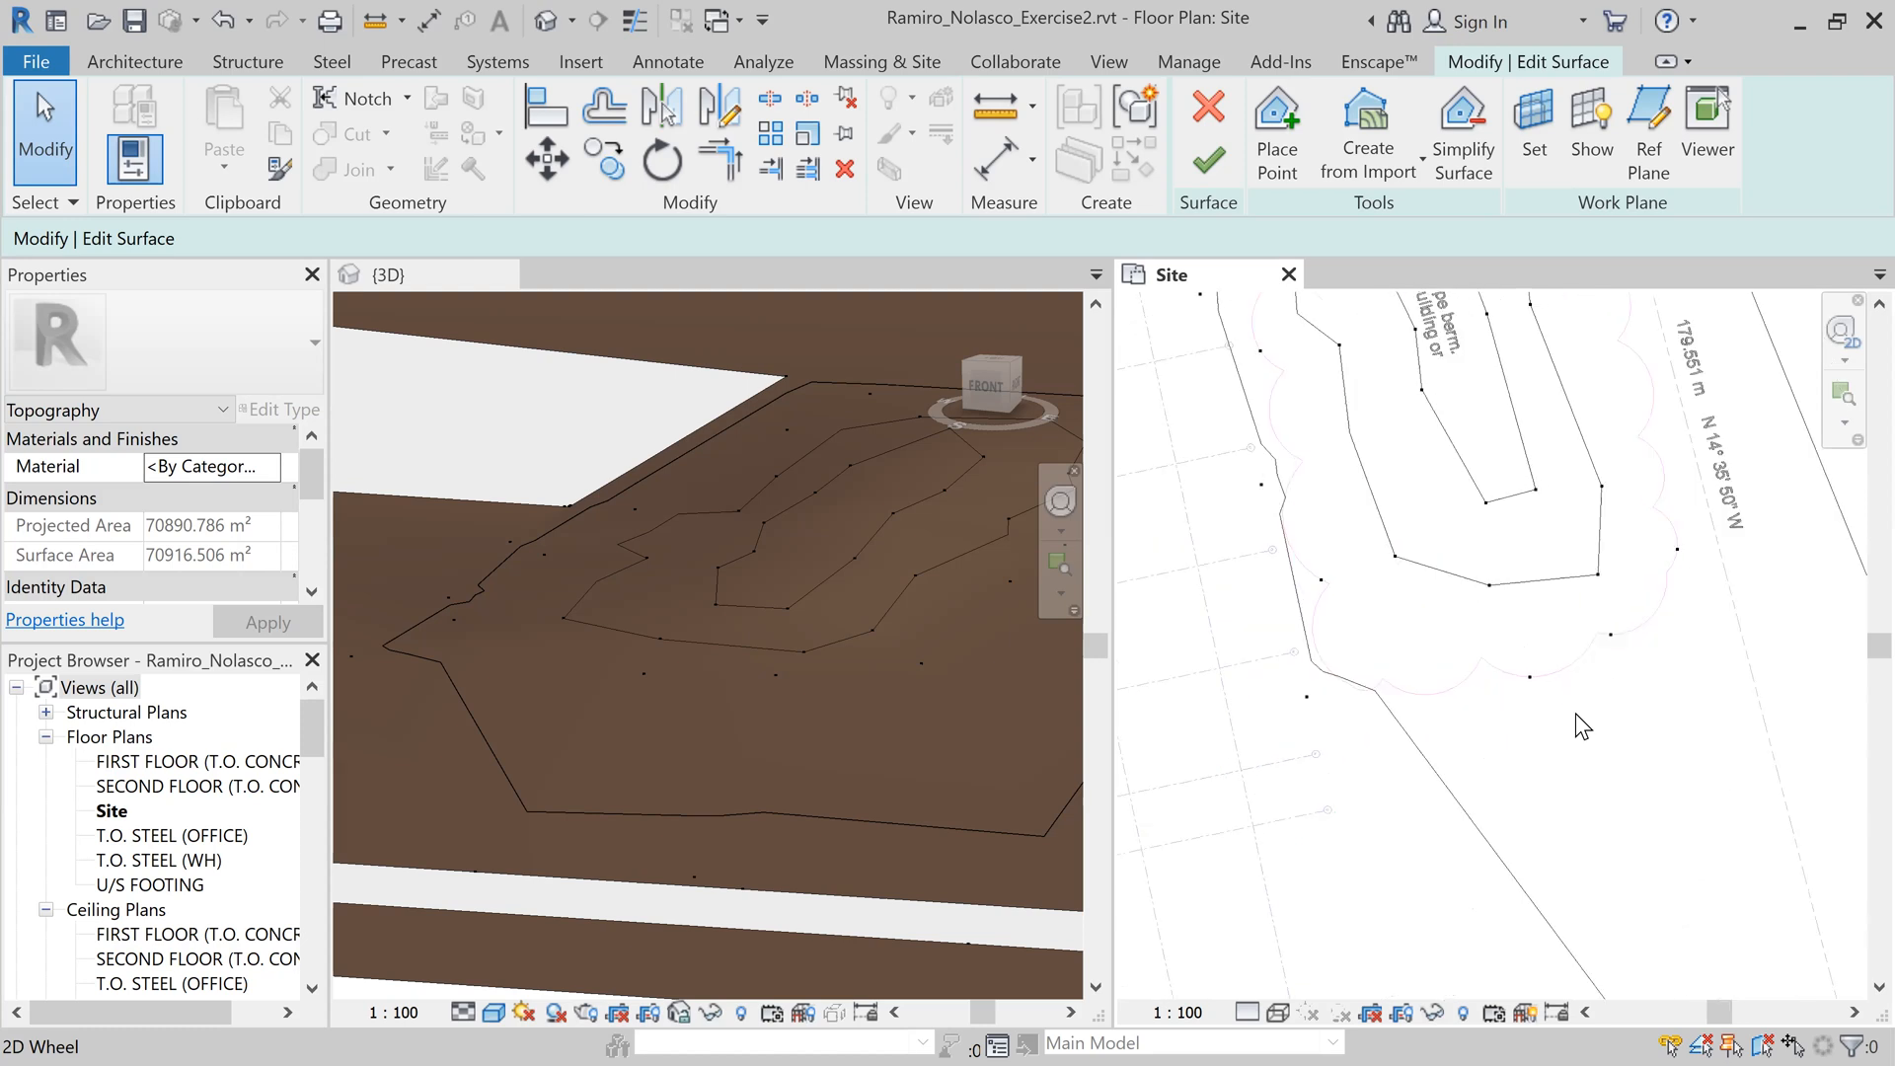
{"action": "scroll", "coordinate": [1653, 845], "scroll_direction": "down", "scroll_amount": 5}
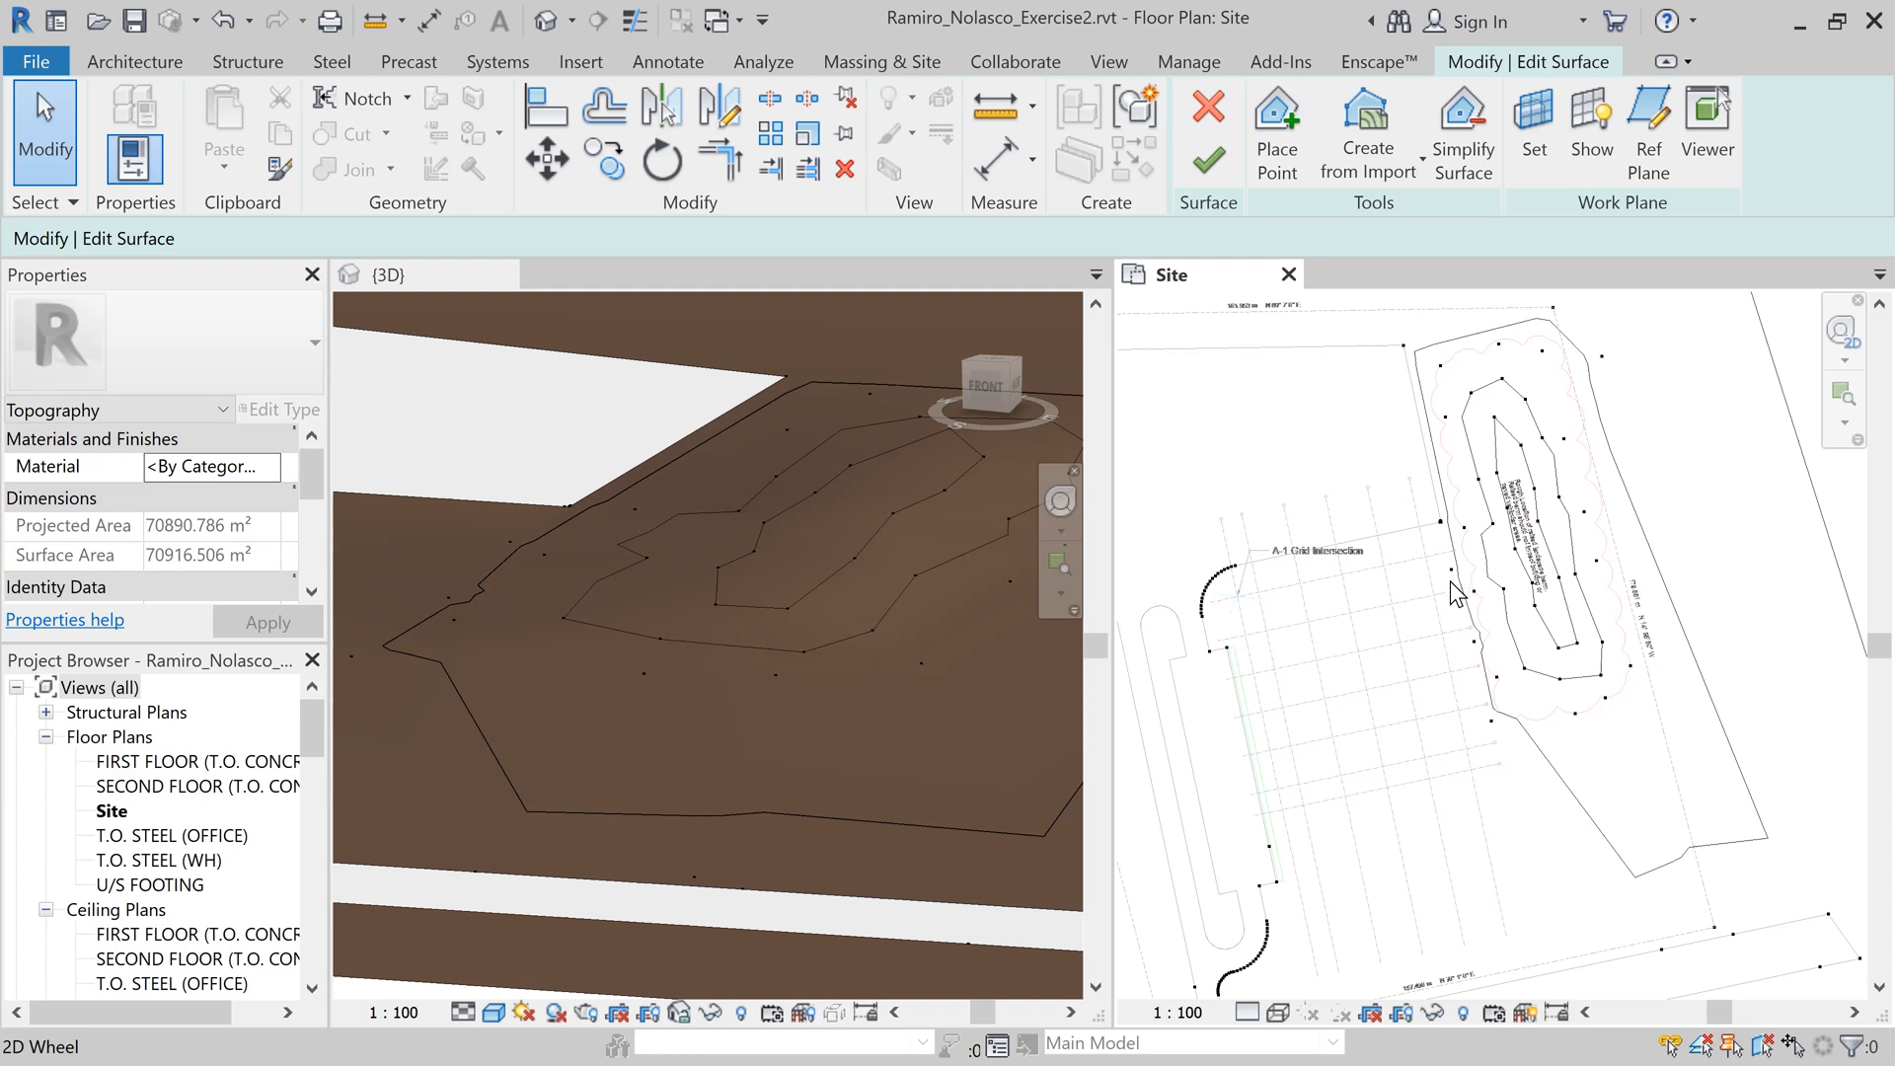
{"action": "left_click", "coordinate": [1281, 153]}
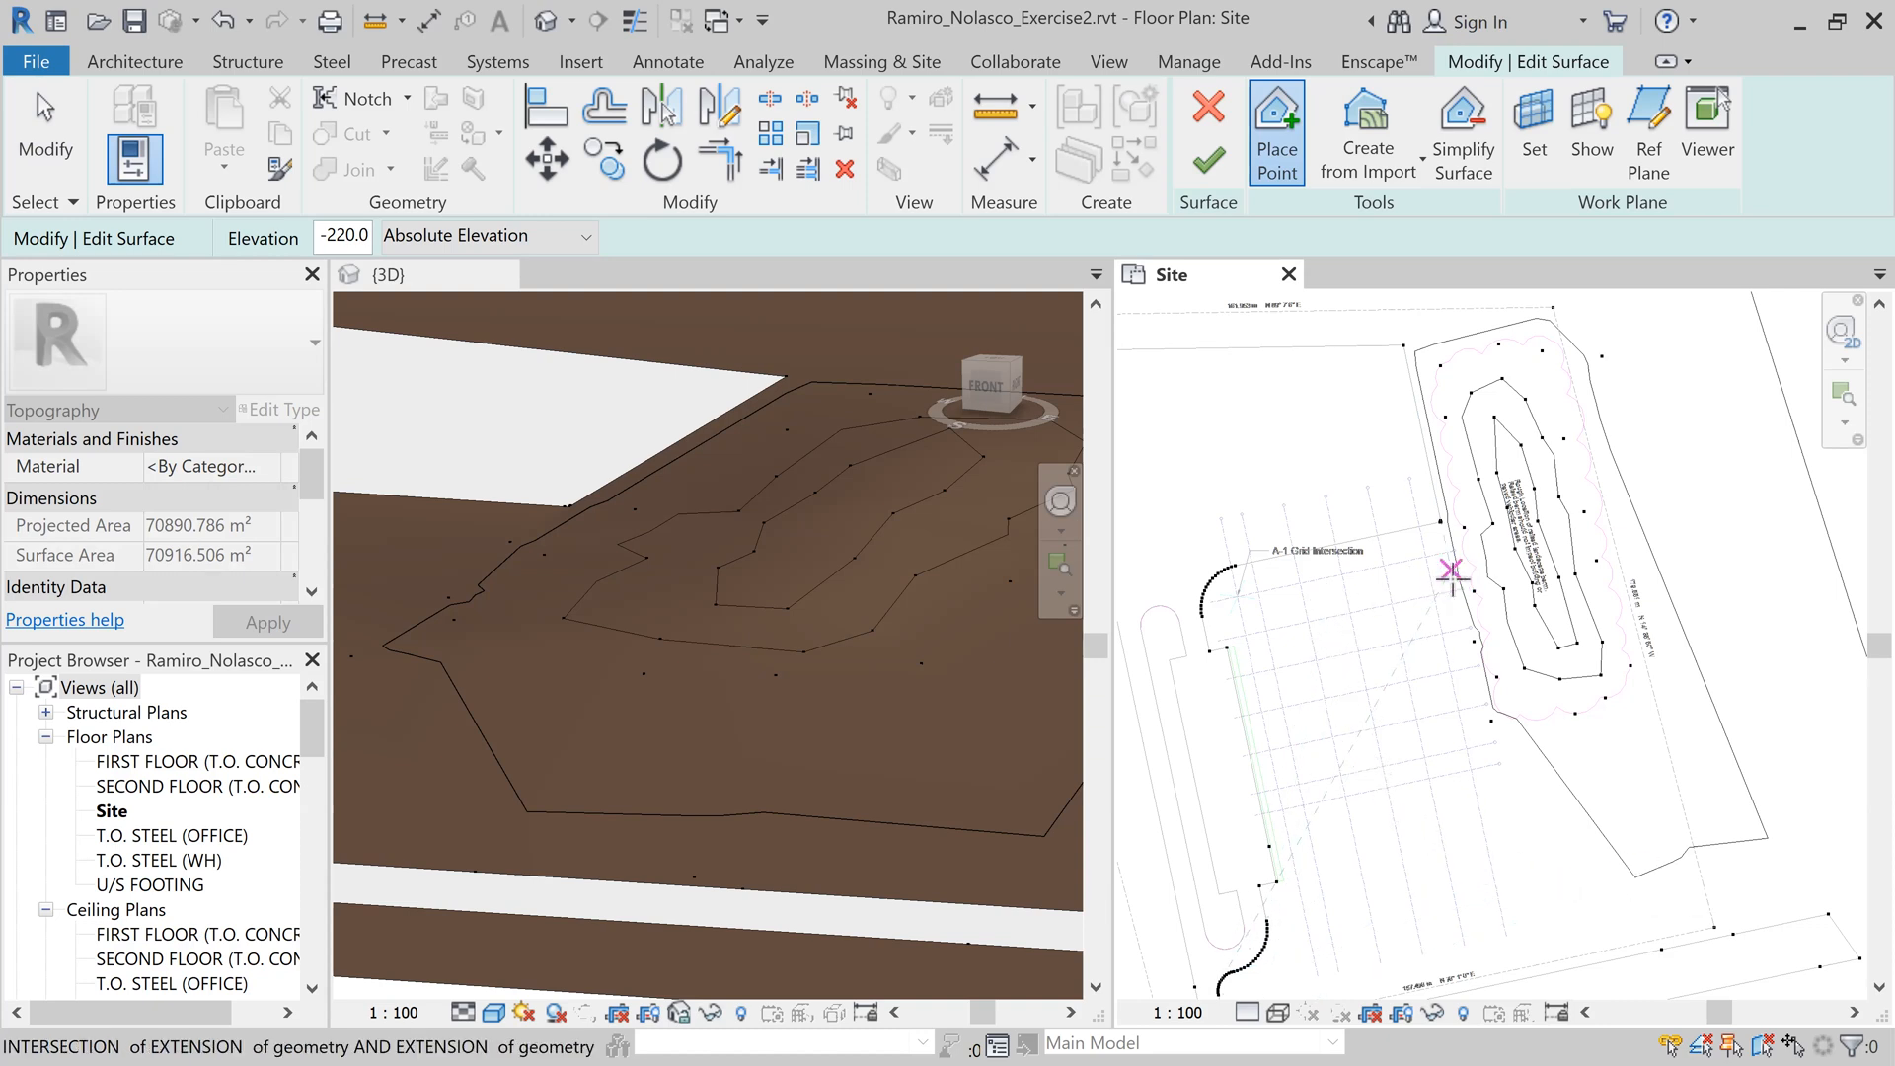
{"action": "scroll", "coordinate": [1451, 571], "scroll_direction": "up", "scroll_amount": 5}
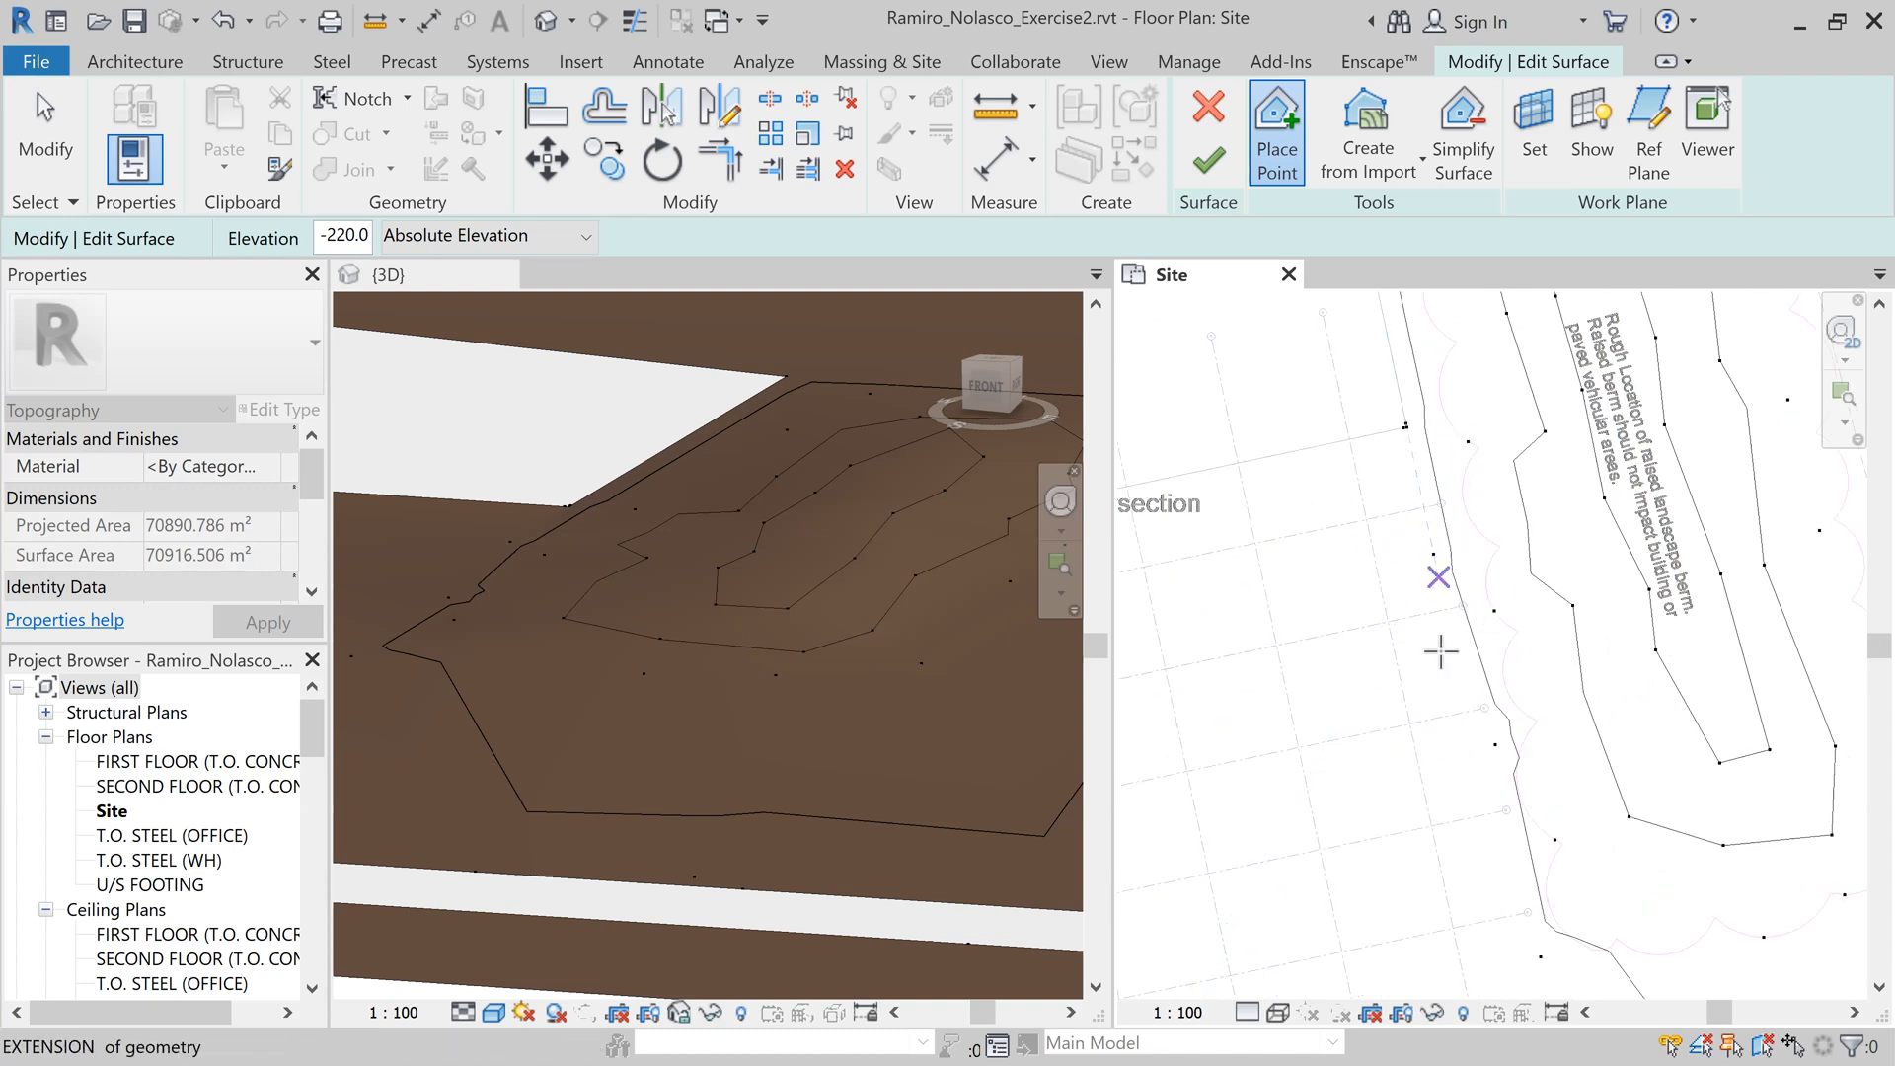
{"action": "scroll", "coordinate": [1442, 664], "scroll_direction": "down", "scroll_amount": 2}
{"action": "scroll", "coordinate": [1342, 716], "scroll_direction": "down", "scroll_amount": 1}
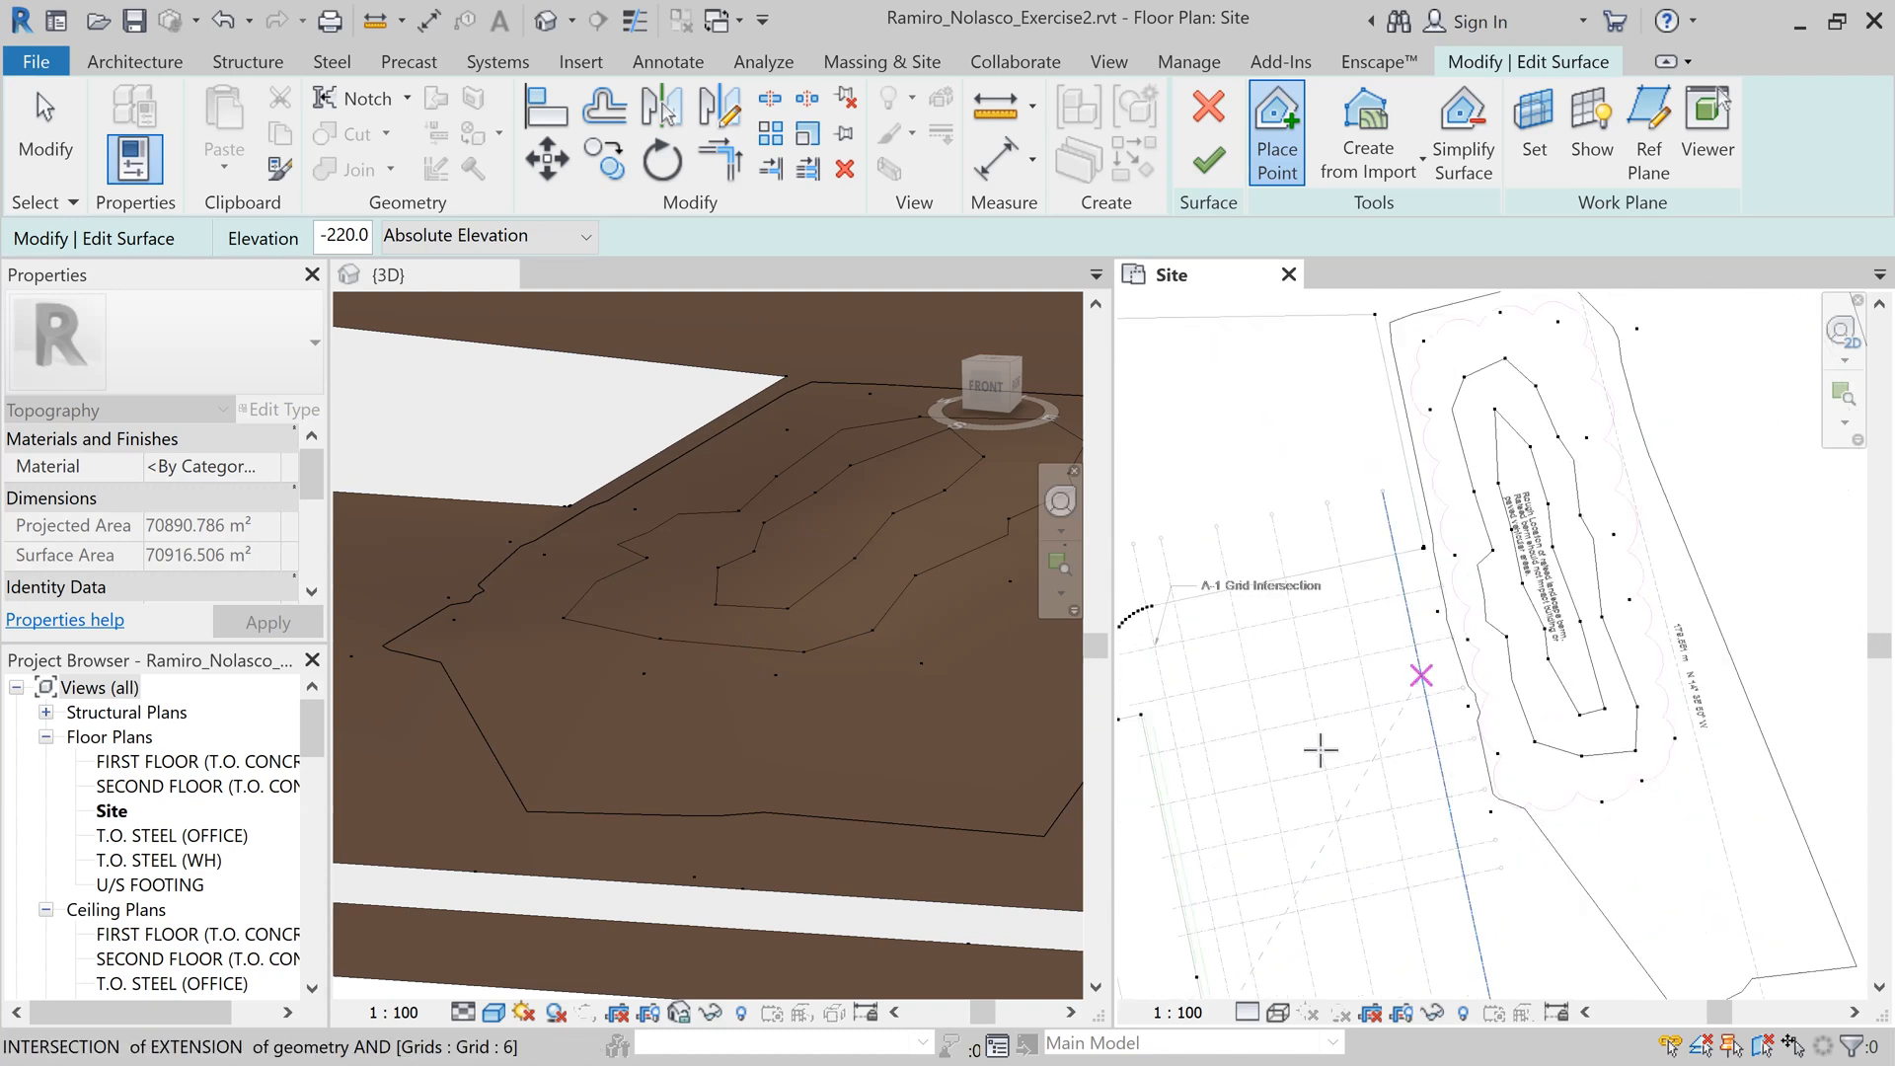
{"action": "scroll", "coordinate": [1305, 825], "scroll_direction": "down", "scroll_amount": 2}
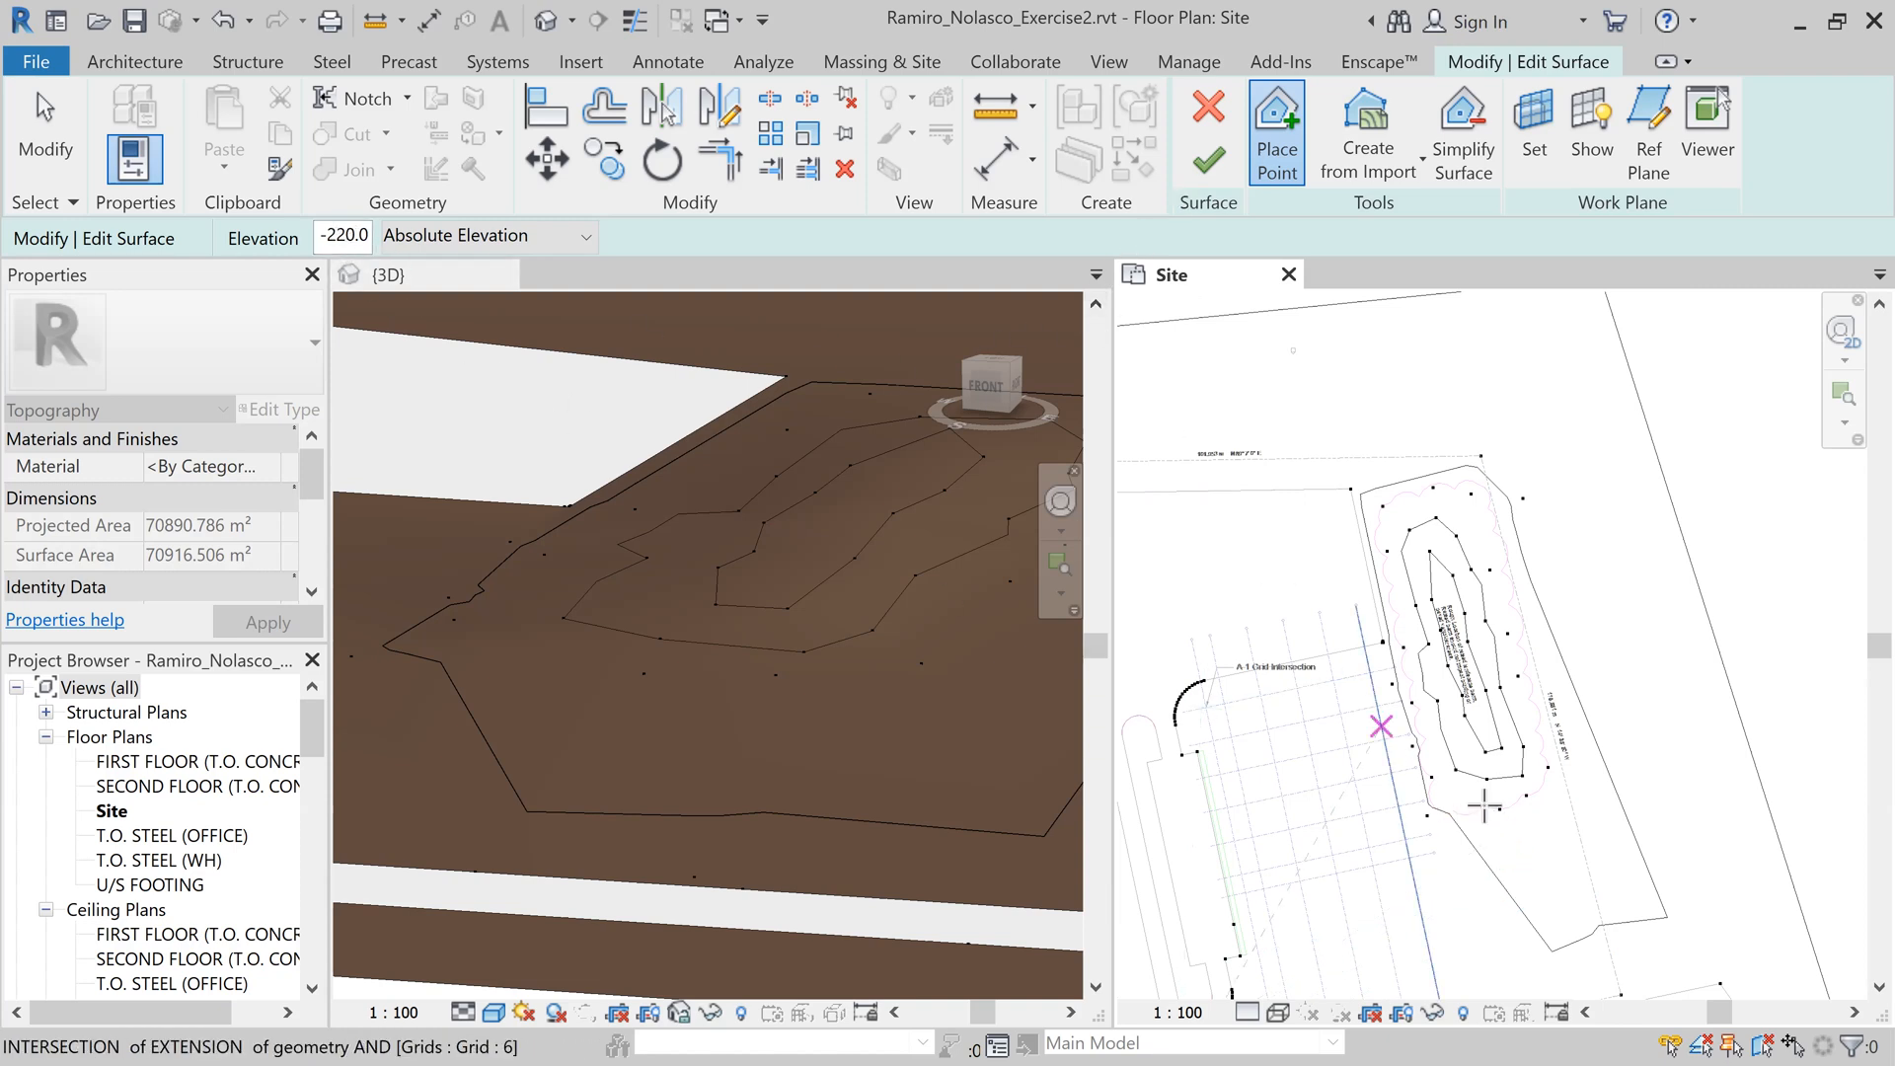
{"action": "left_click", "coordinate": [1503, 855]}
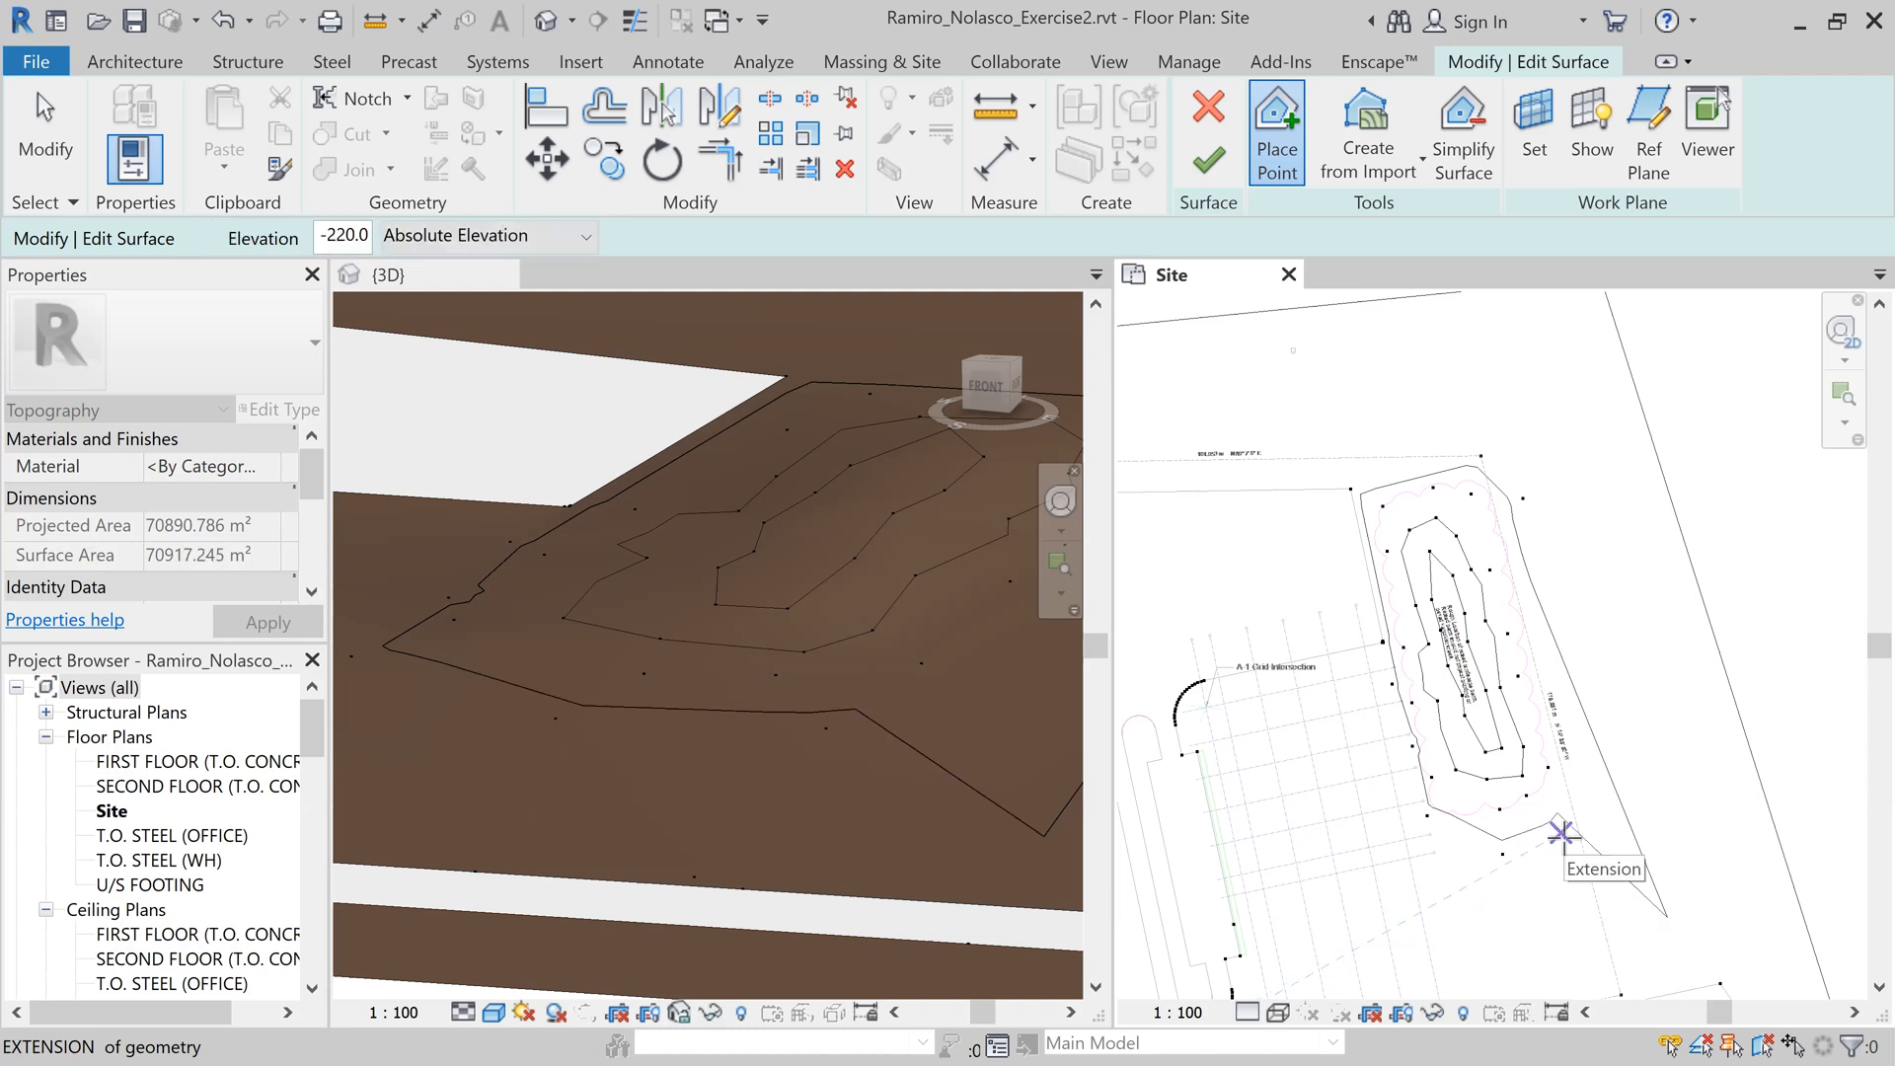
{"action": "left_click", "coordinate": [1598, 812]}
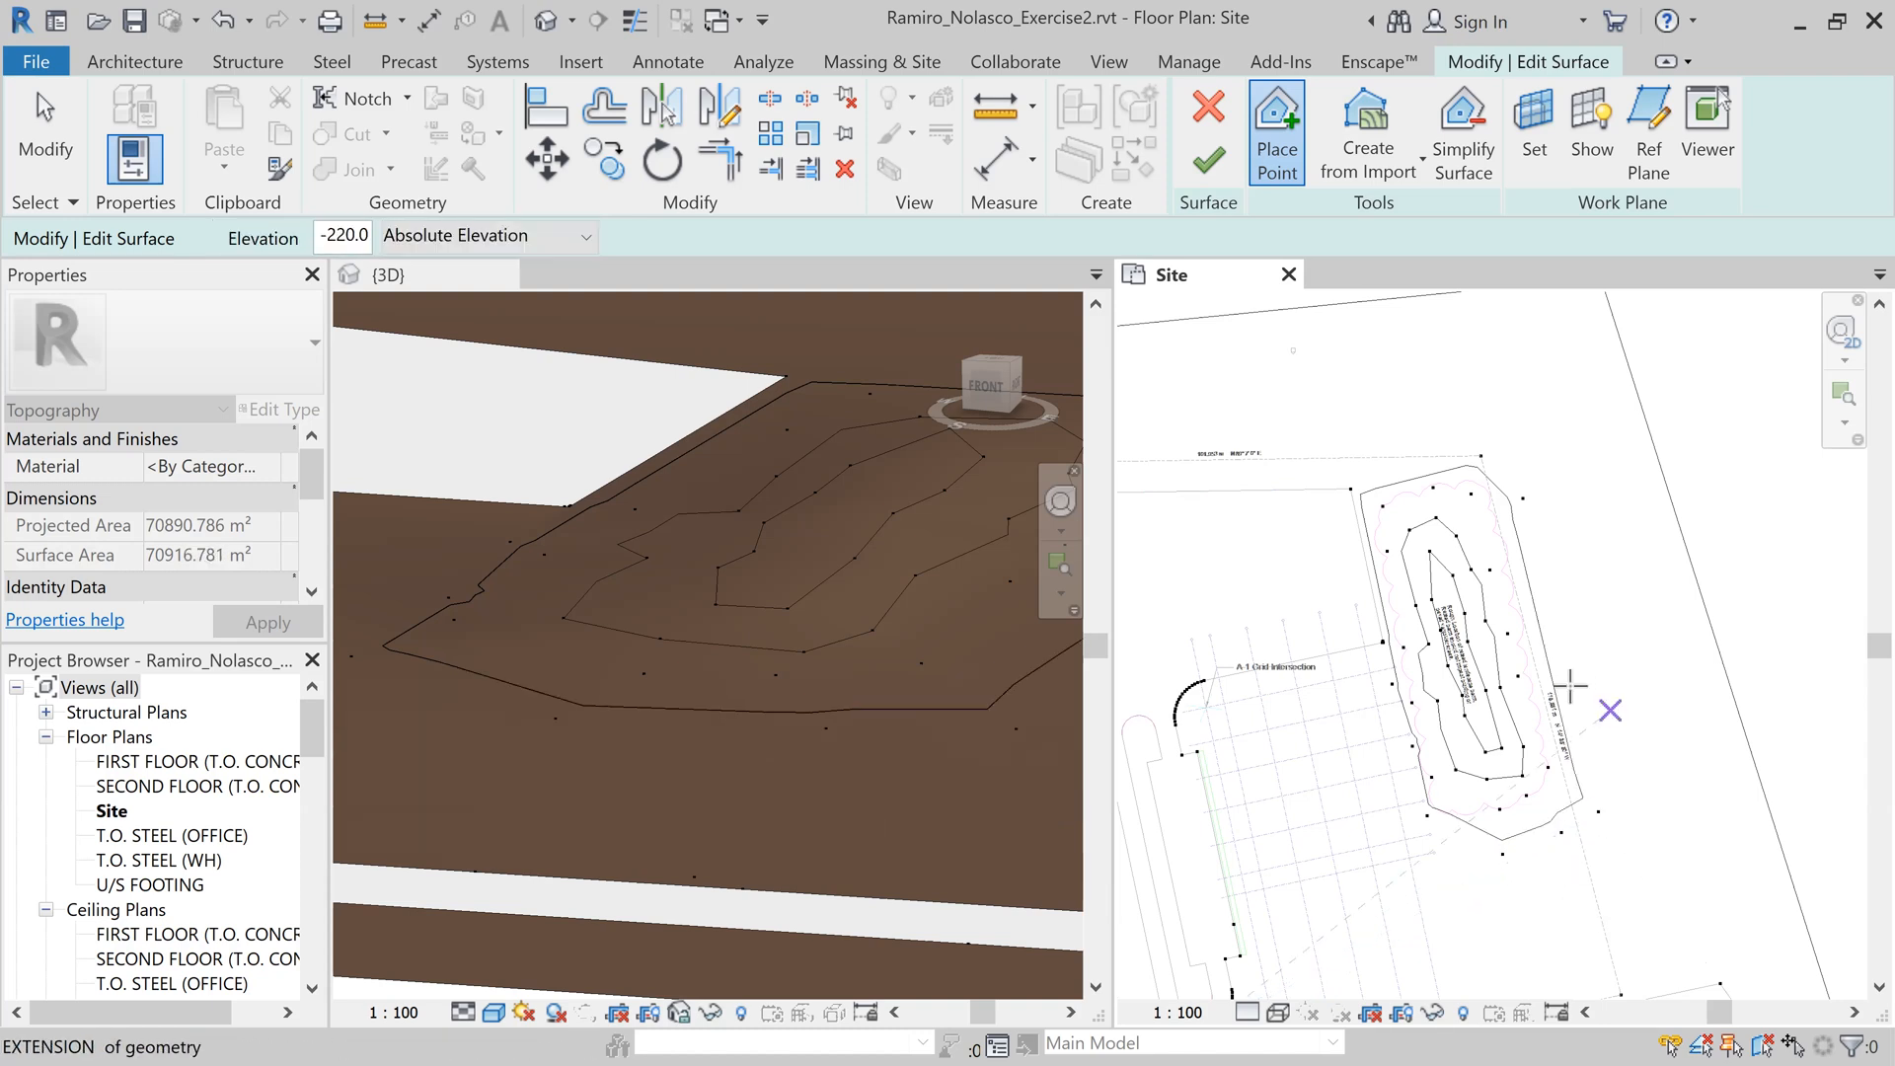
{"action": "left_click", "coordinate": [1202, 167]}
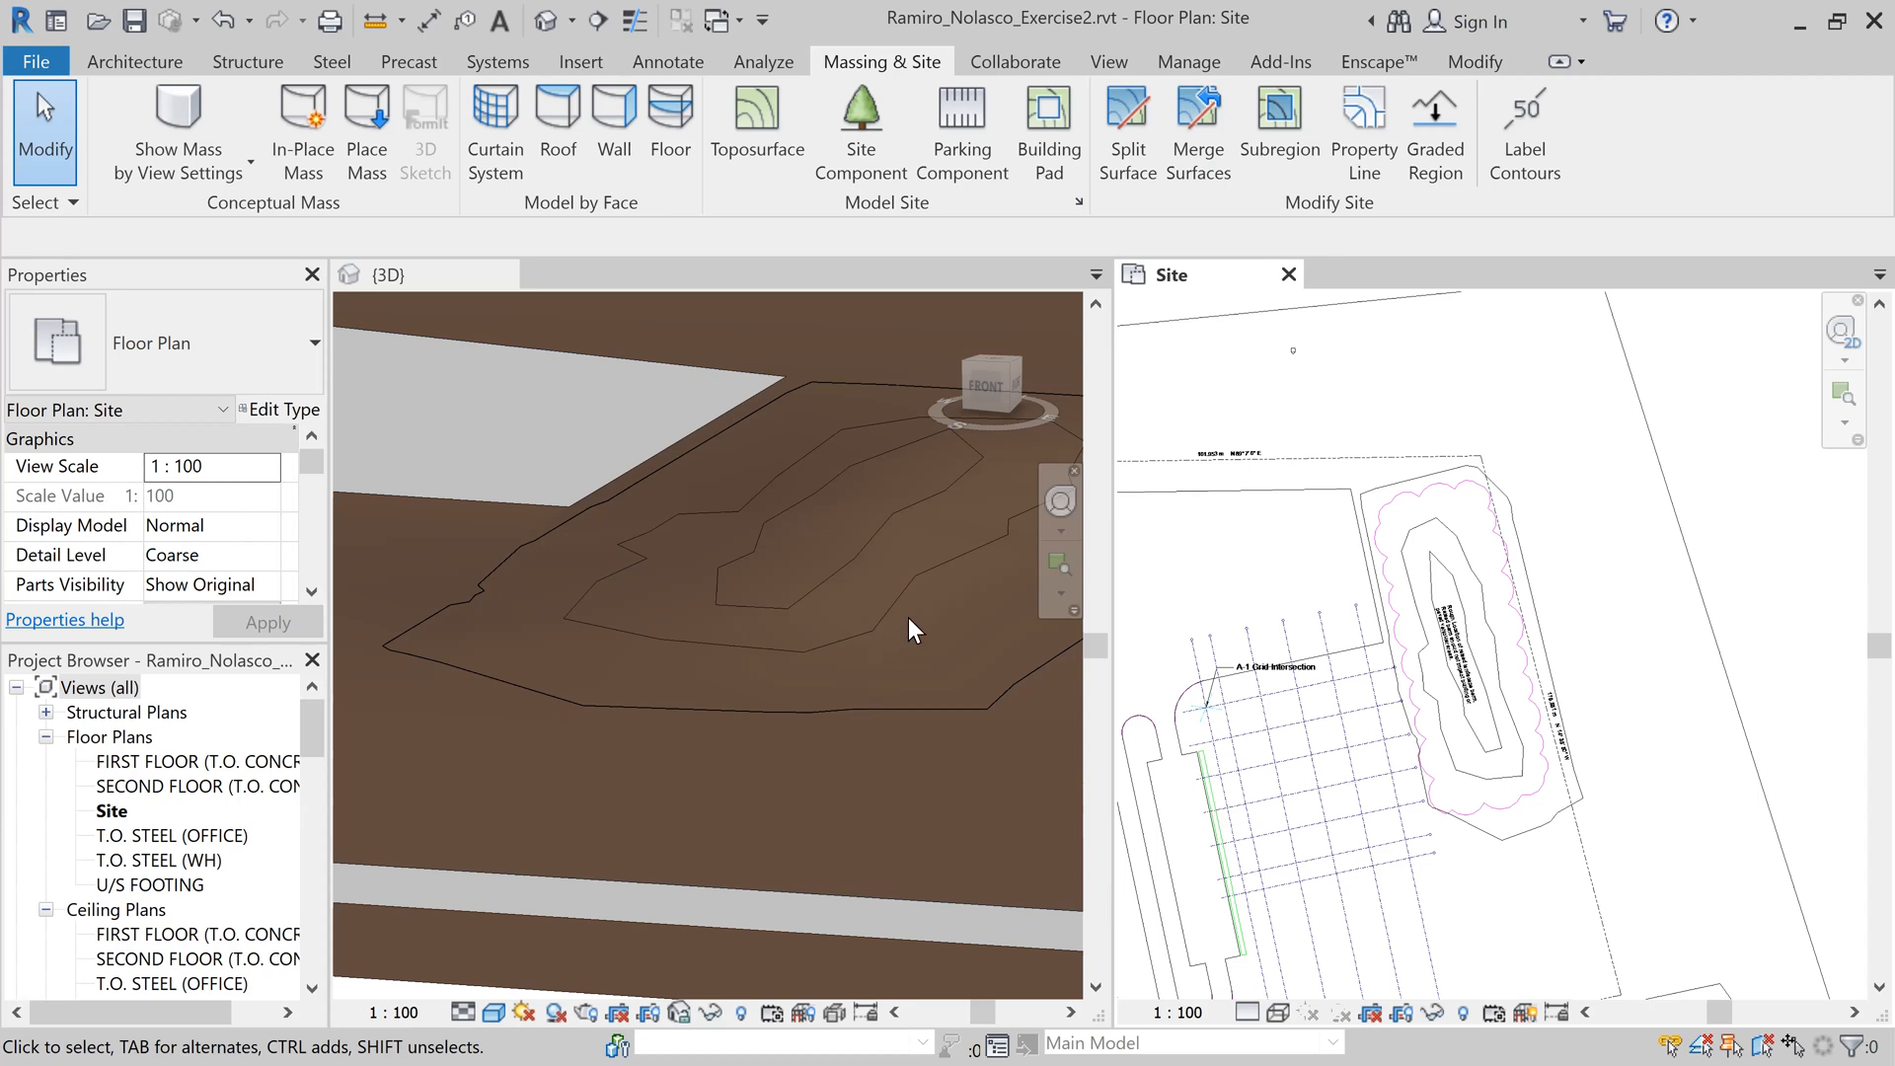
Step: Switch to the CADD30199-ExerciseDrawingSet PDF in Acrobat and examine the floor and roof legends on sheet A601
{"action": "key", "text": "alt+Tab"}
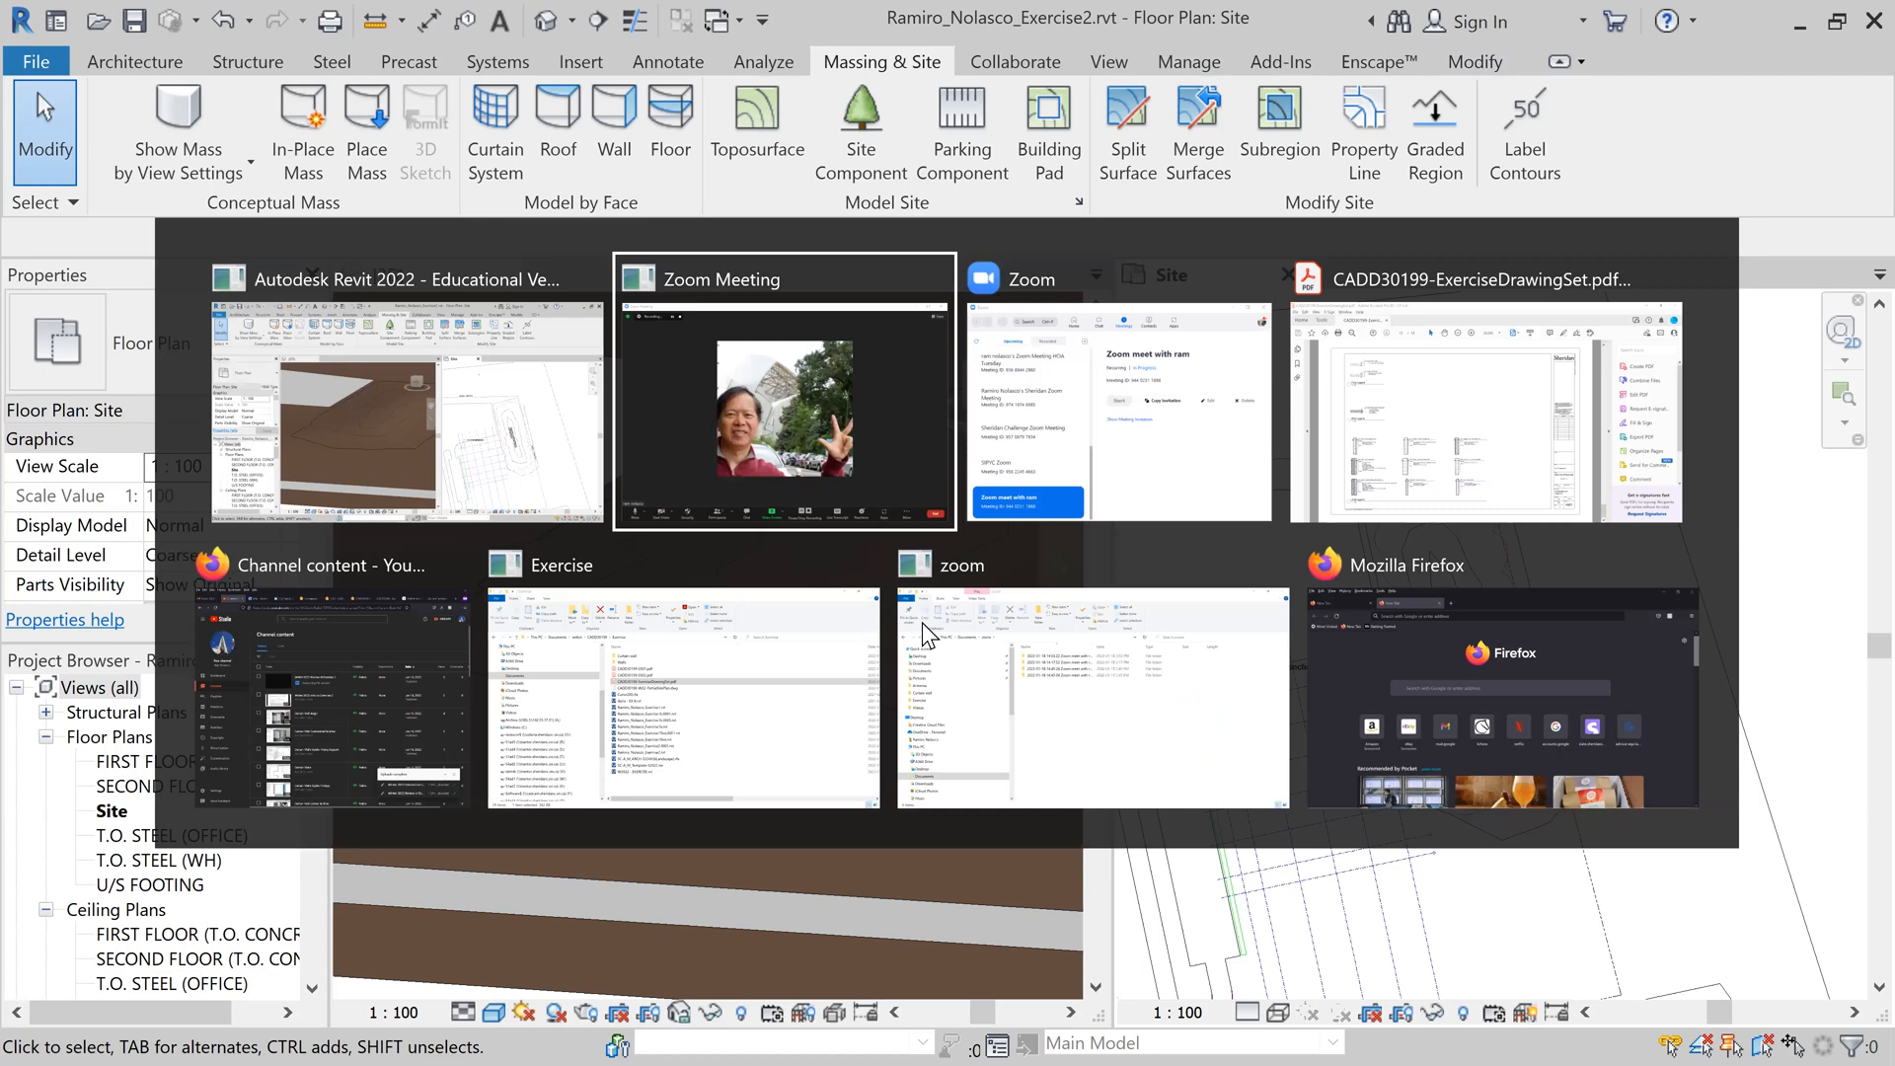
{"action": "key", "text": "Tab"}
{"action": "key", "text": "Tab"}
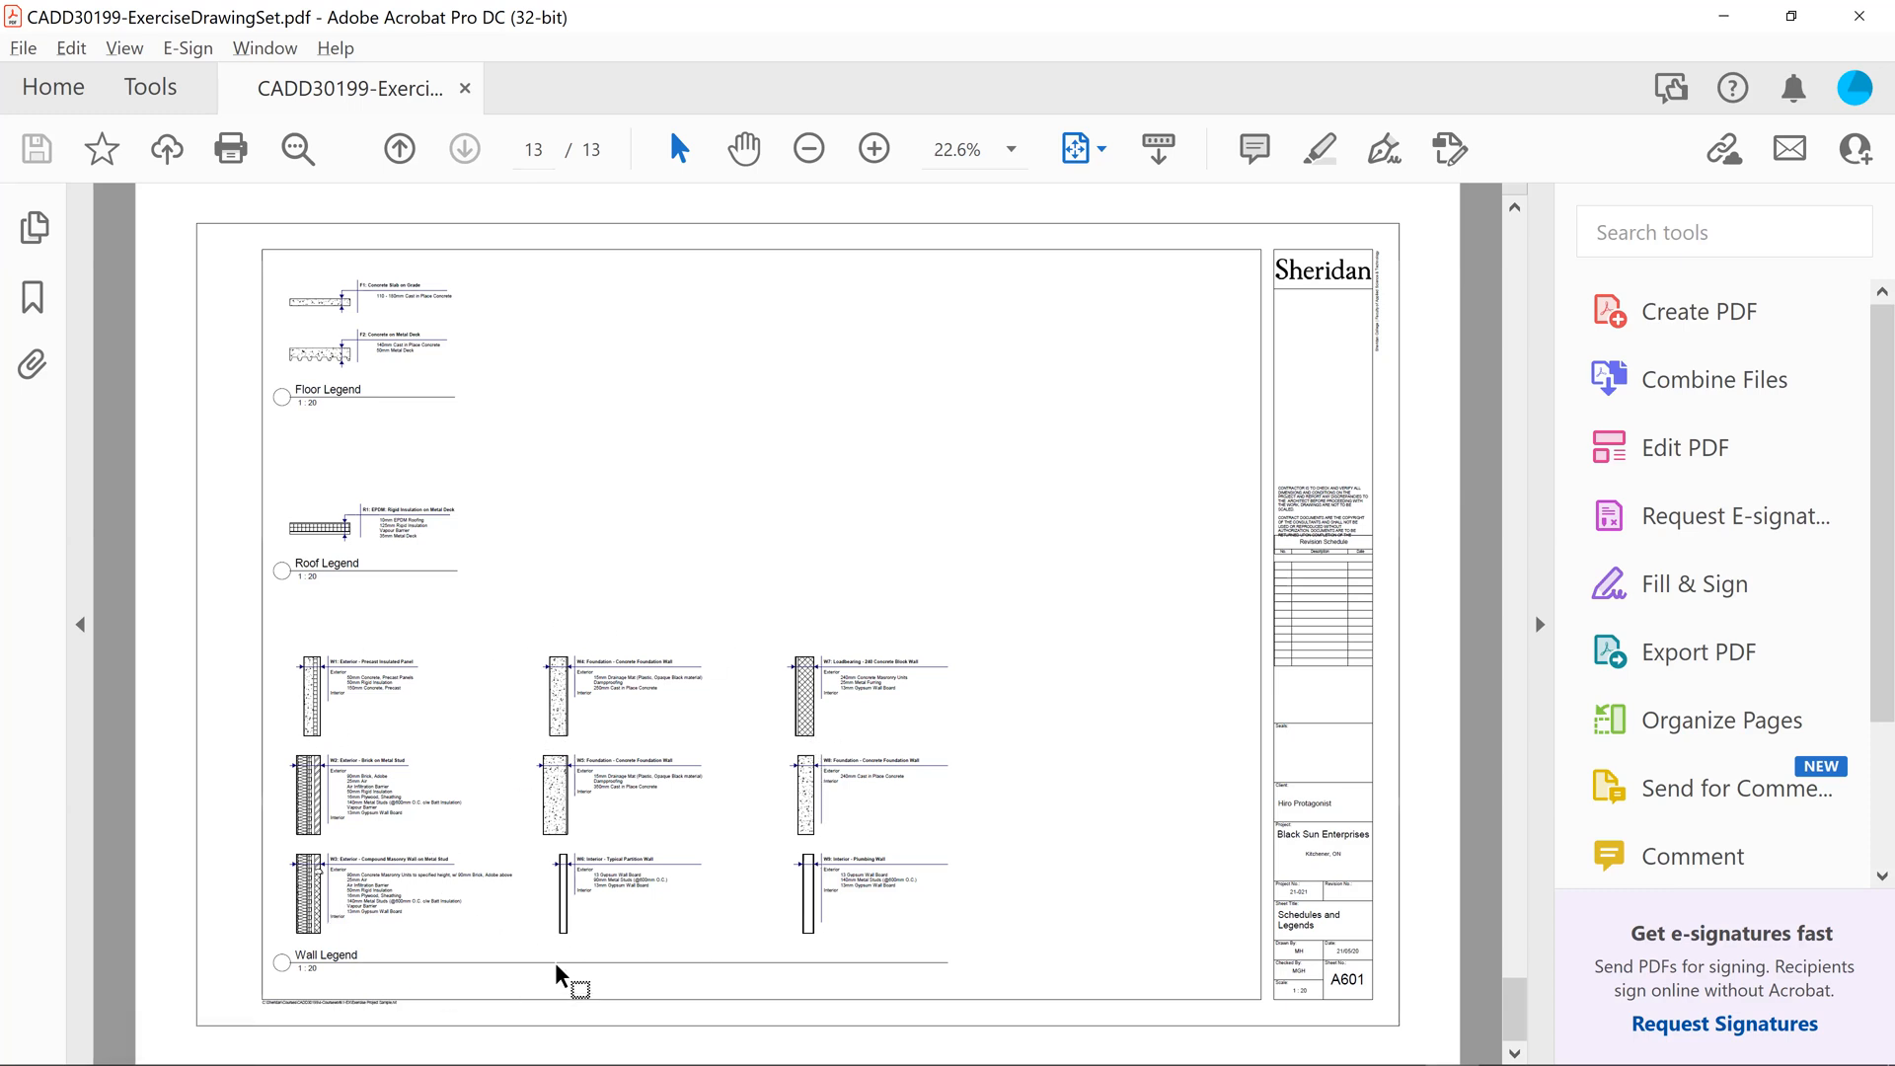
{"action": "left_click", "coordinate": [875, 149]}
{"action": "left_click", "coordinate": [880, 150]}
{"action": "left_click", "coordinate": [880, 152]}
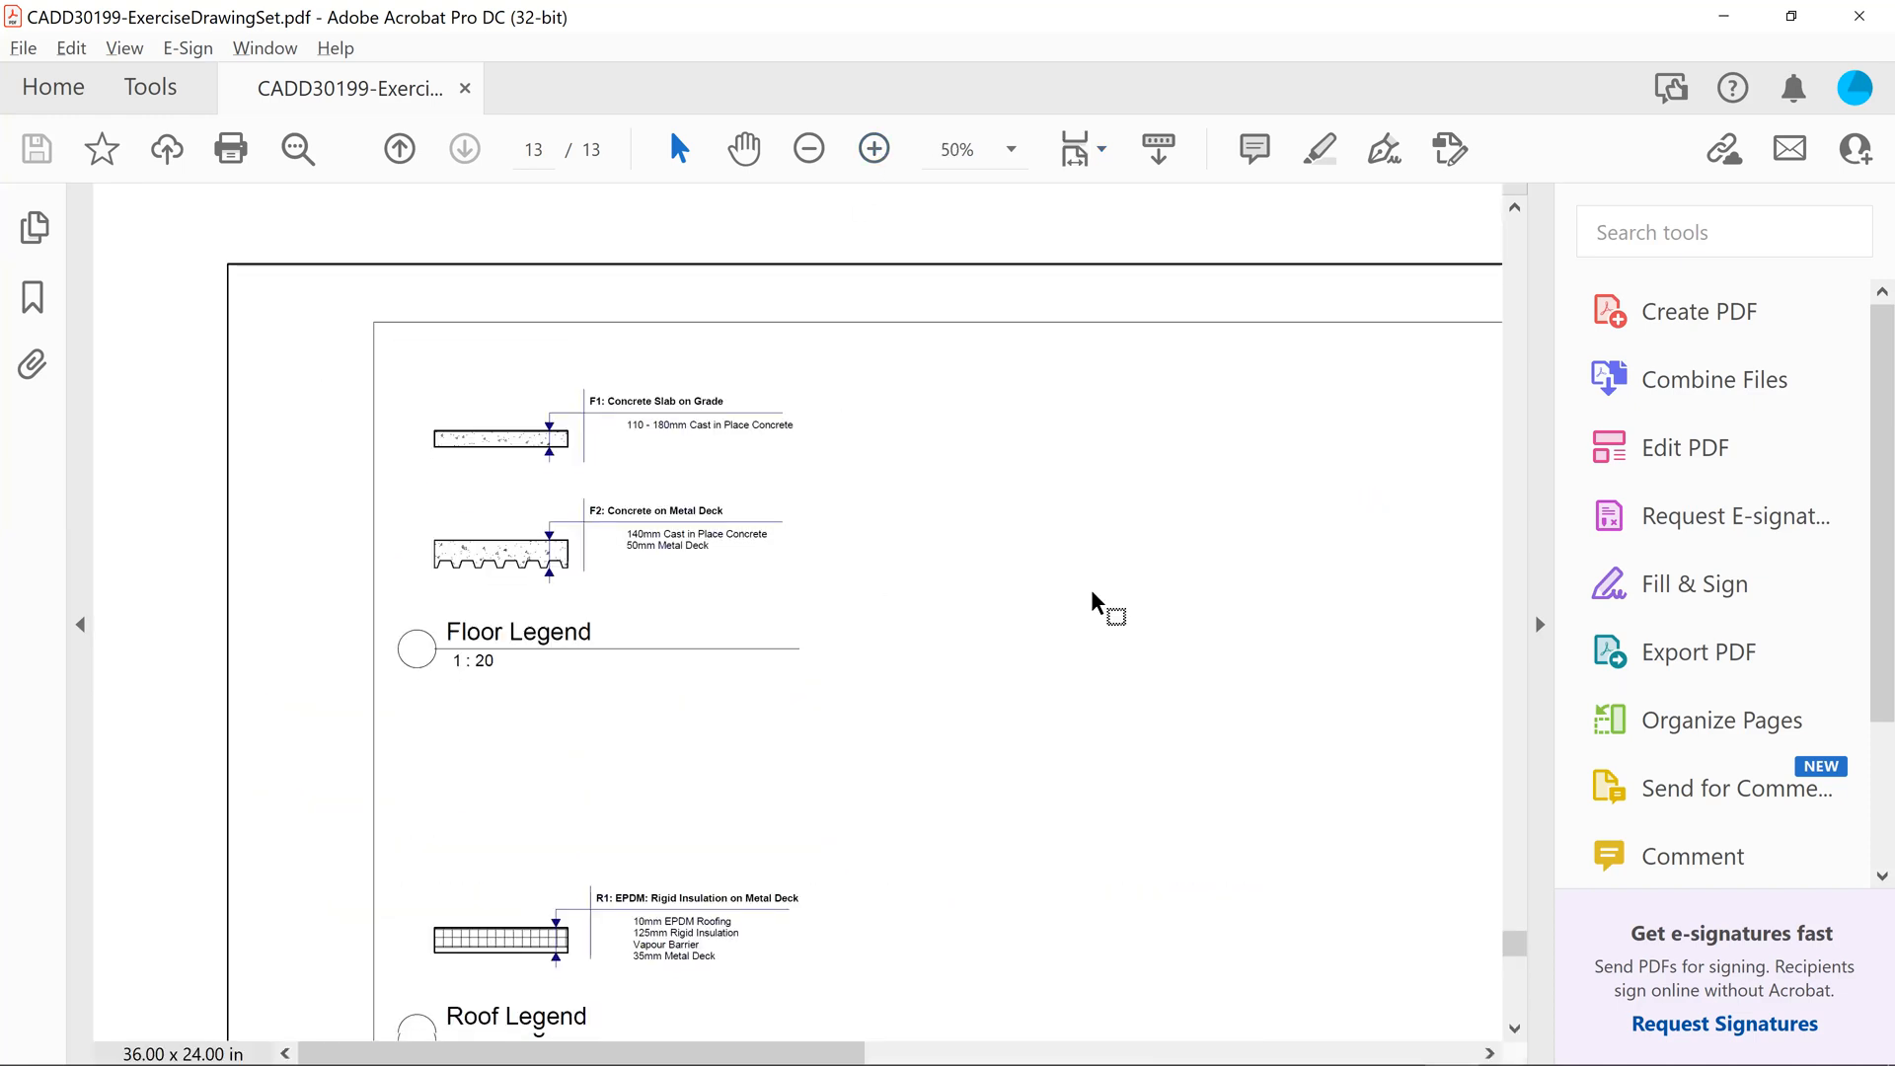
{"action": "scroll", "coordinate": [1093, 604], "scroll_direction": "down", "scroll_amount": 3}
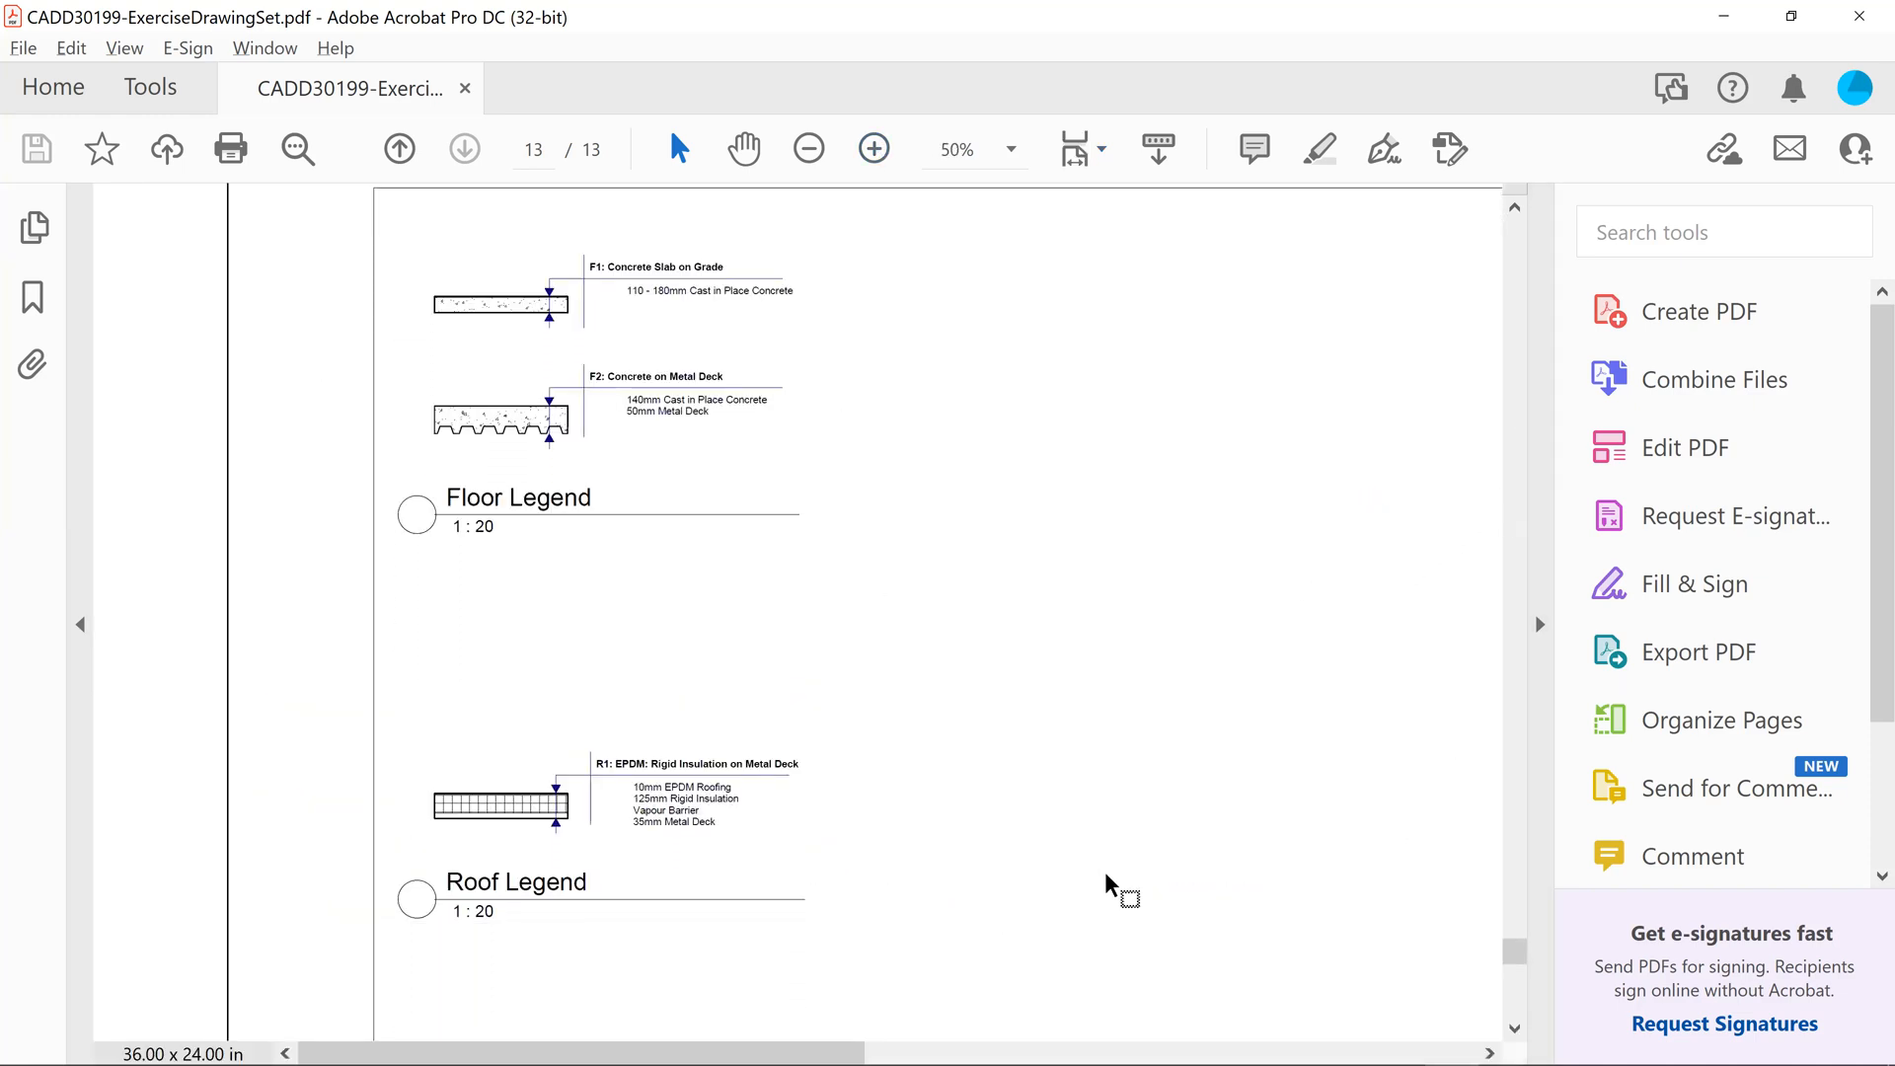
Step: Examine the layers of the W1: Exterior - Precast Insulated Panel assembly in the wall legend
{"action": "mouse_move", "coordinate": [1515, 956]}
{"action": "left_mouse_down"}
{"action": "mouse_move", "coordinate": [1513, 1000]}
{"action": "mouse_move", "coordinate": [1493, 1002]}
{"action": "mouse_move", "coordinate": [855, 263]}
{"action": "mouse_move", "coordinate": [872, 152]}
{"action": "left_mouse_up"}
{"action": "left_click", "coordinate": [874, 149]}
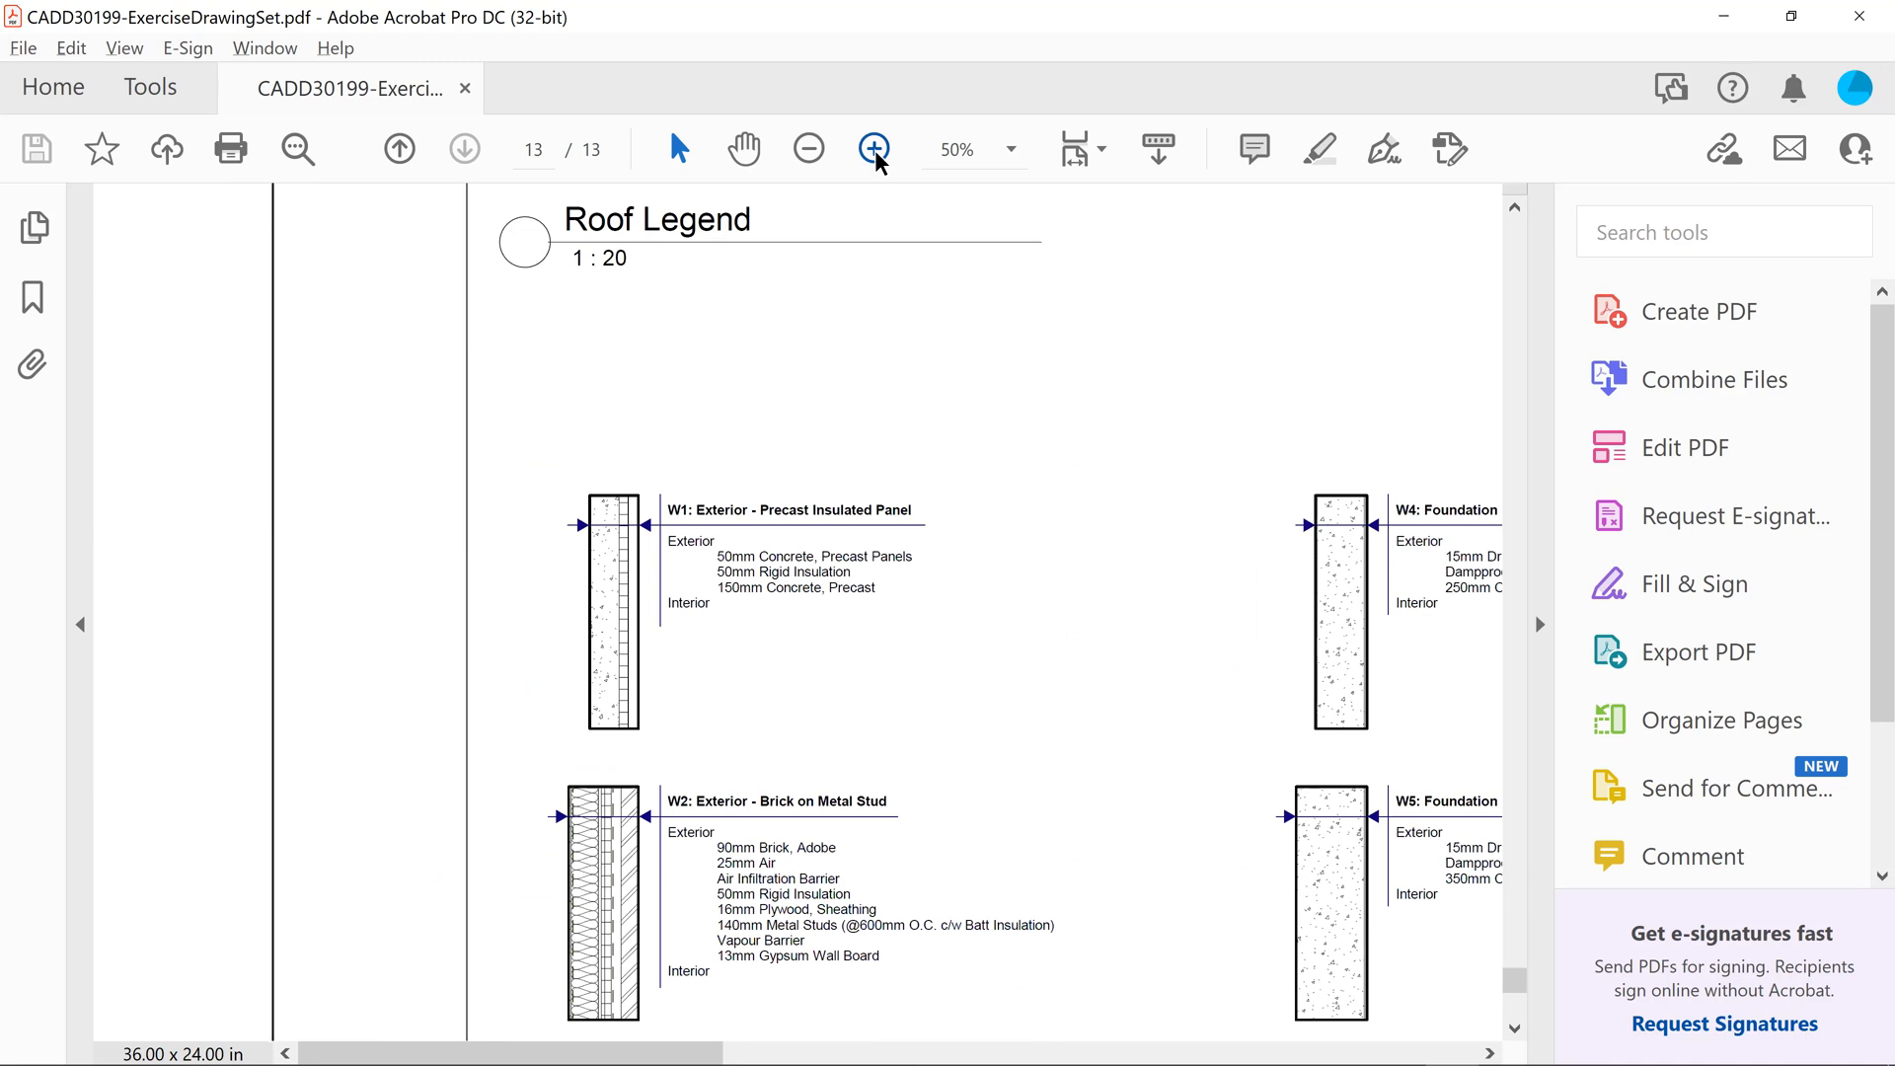
{"action": "left_click", "coordinate": [875, 154]}
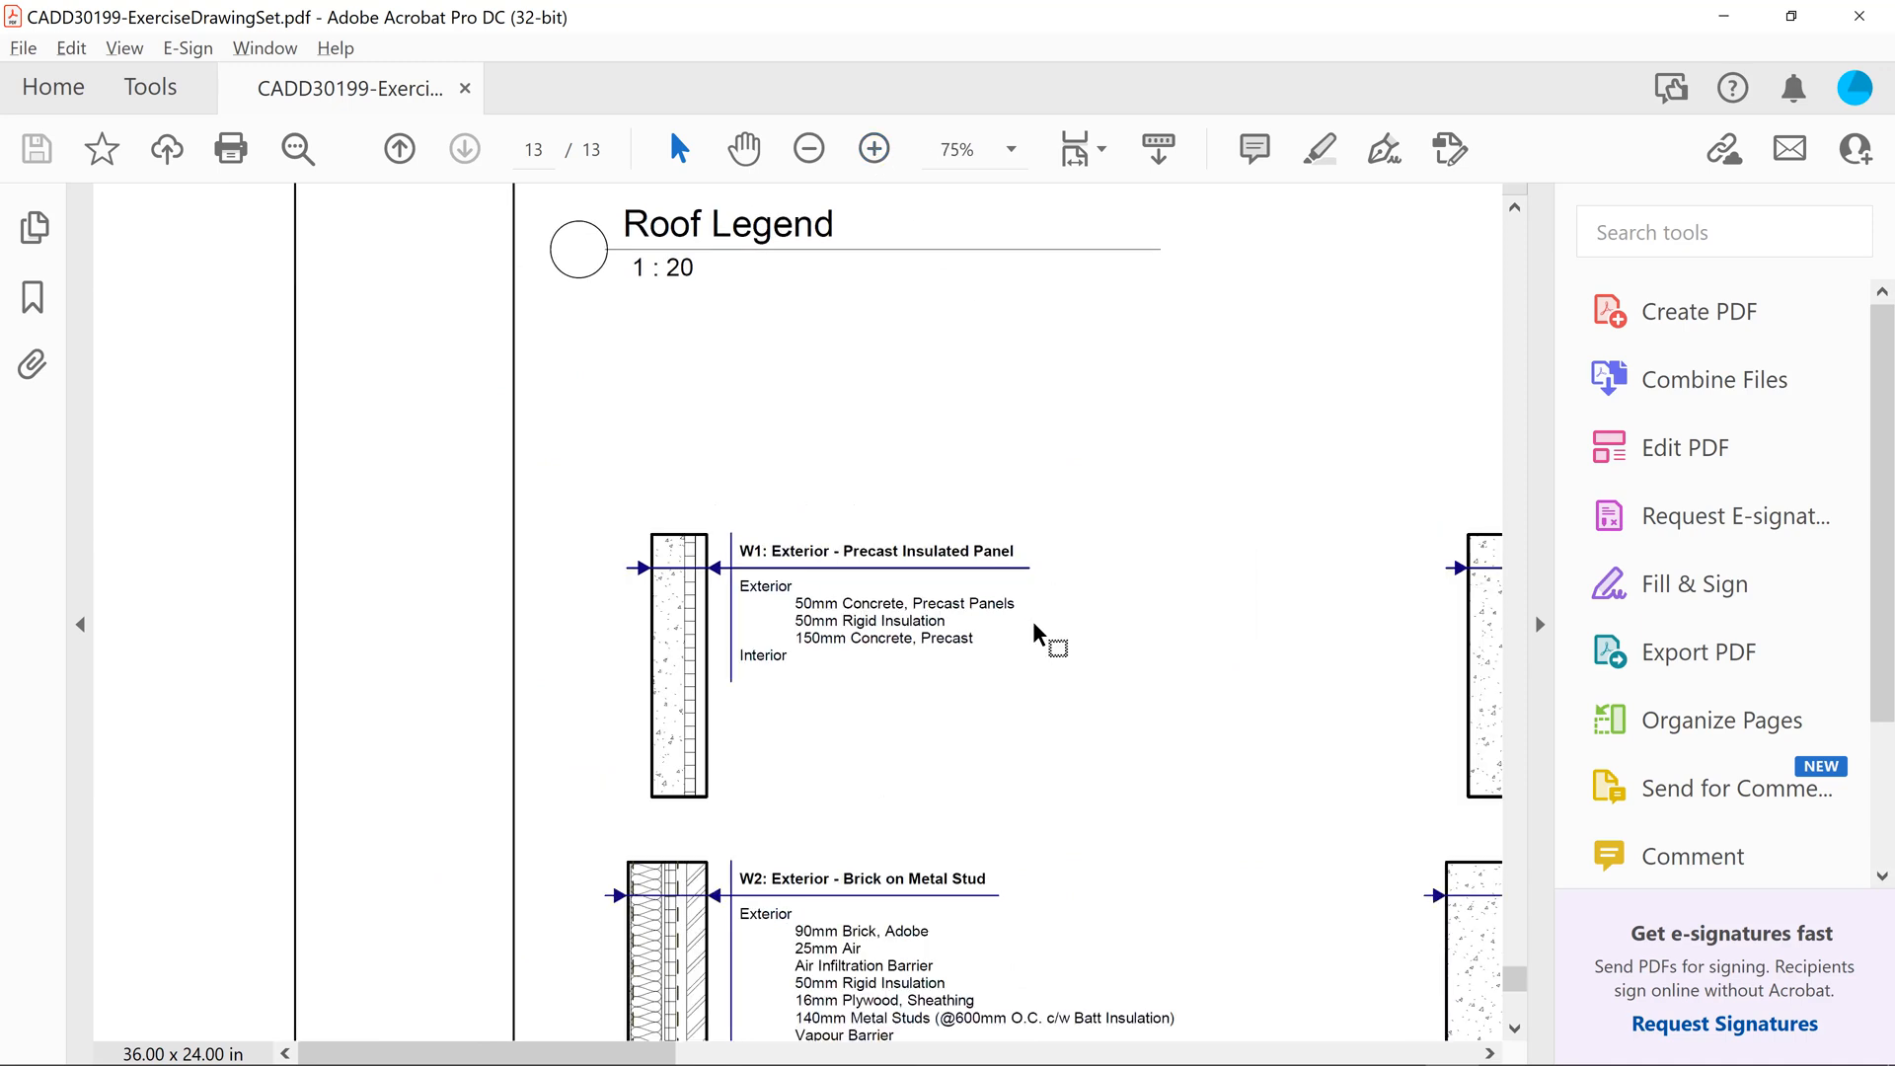
{"action": "left_click", "coordinate": [874, 150]}
{"action": "left_click_drag", "start_coordinate": [1520, 980], "coordinate": [1521, 993]}
{"action": "scroll", "coordinate": [1388, 918], "scroll_direction": "up", "scroll_amount": 1}
{"action": "scroll", "coordinate": [1298, 859], "scroll_direction": "up", "scroll_amount": 3}
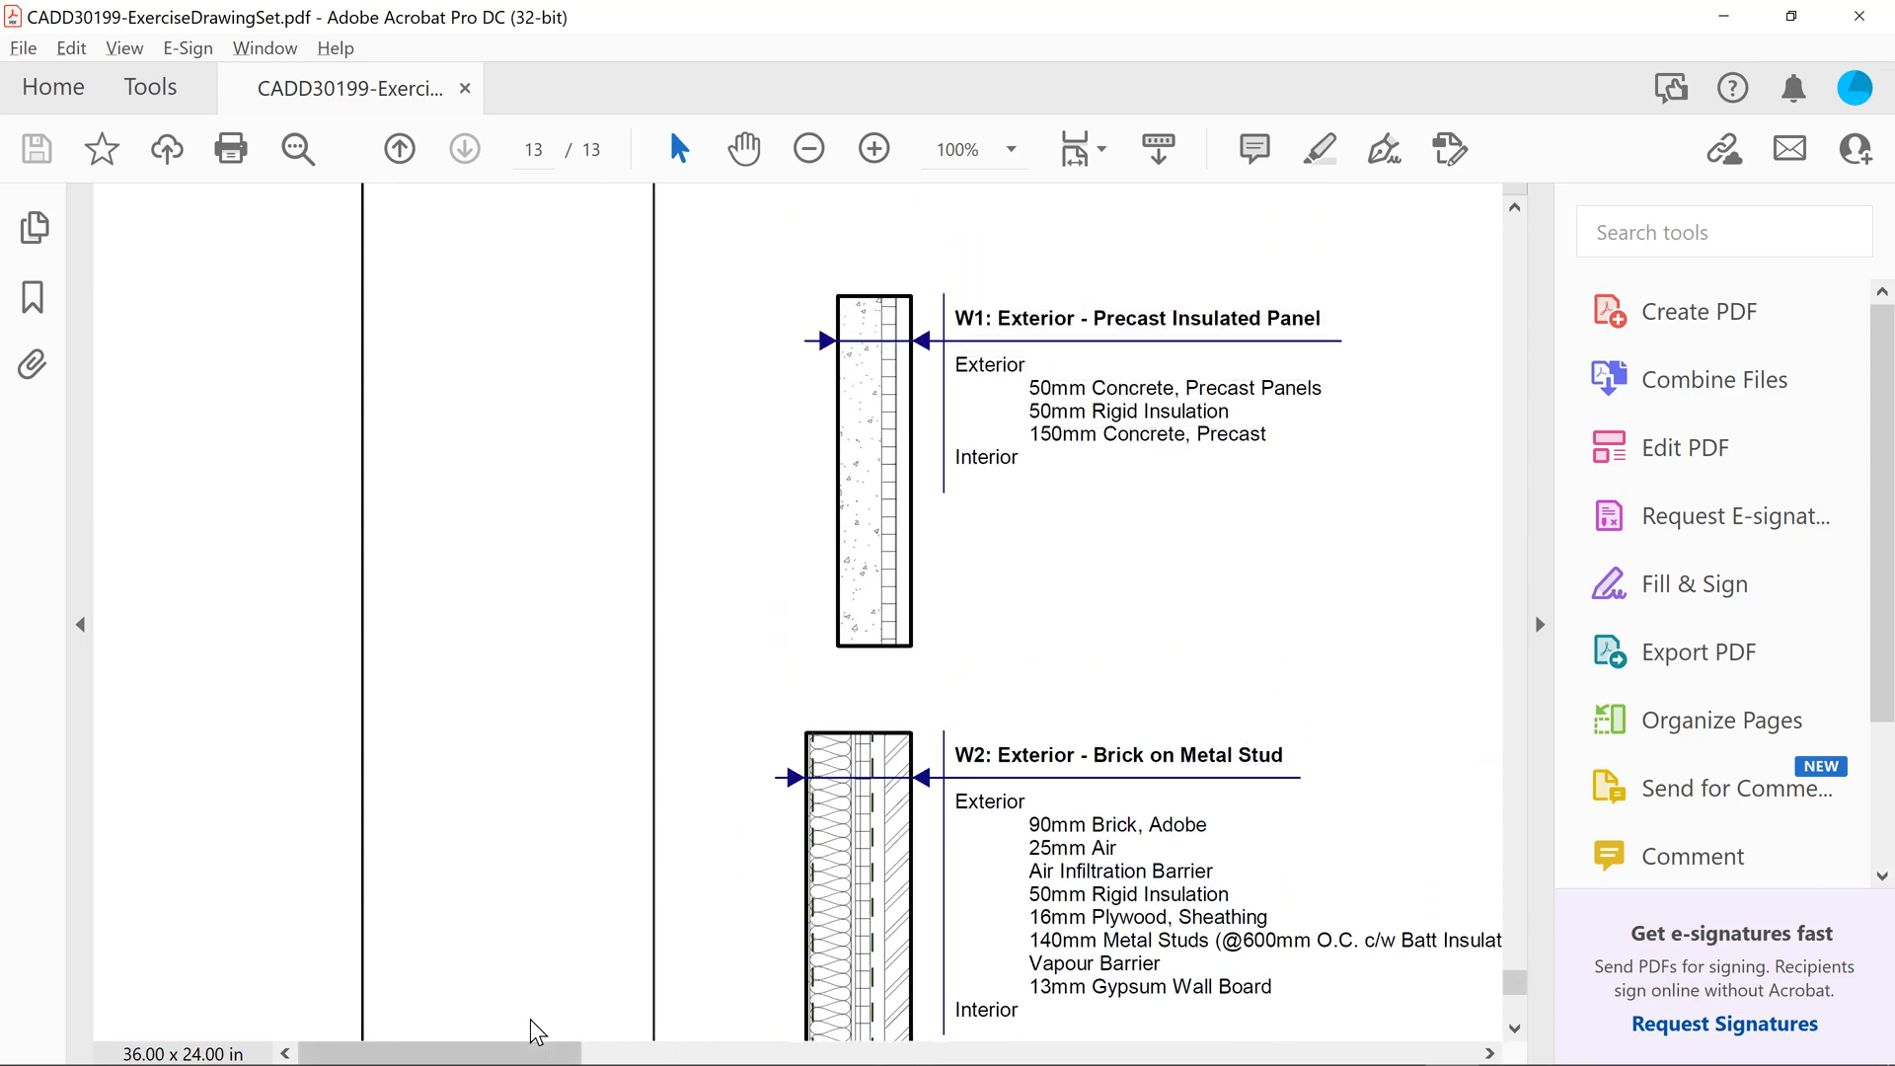
{"action": "left_click_drag", "start_coordinate": [542, 1031], "coordinate": [615, 1033]}
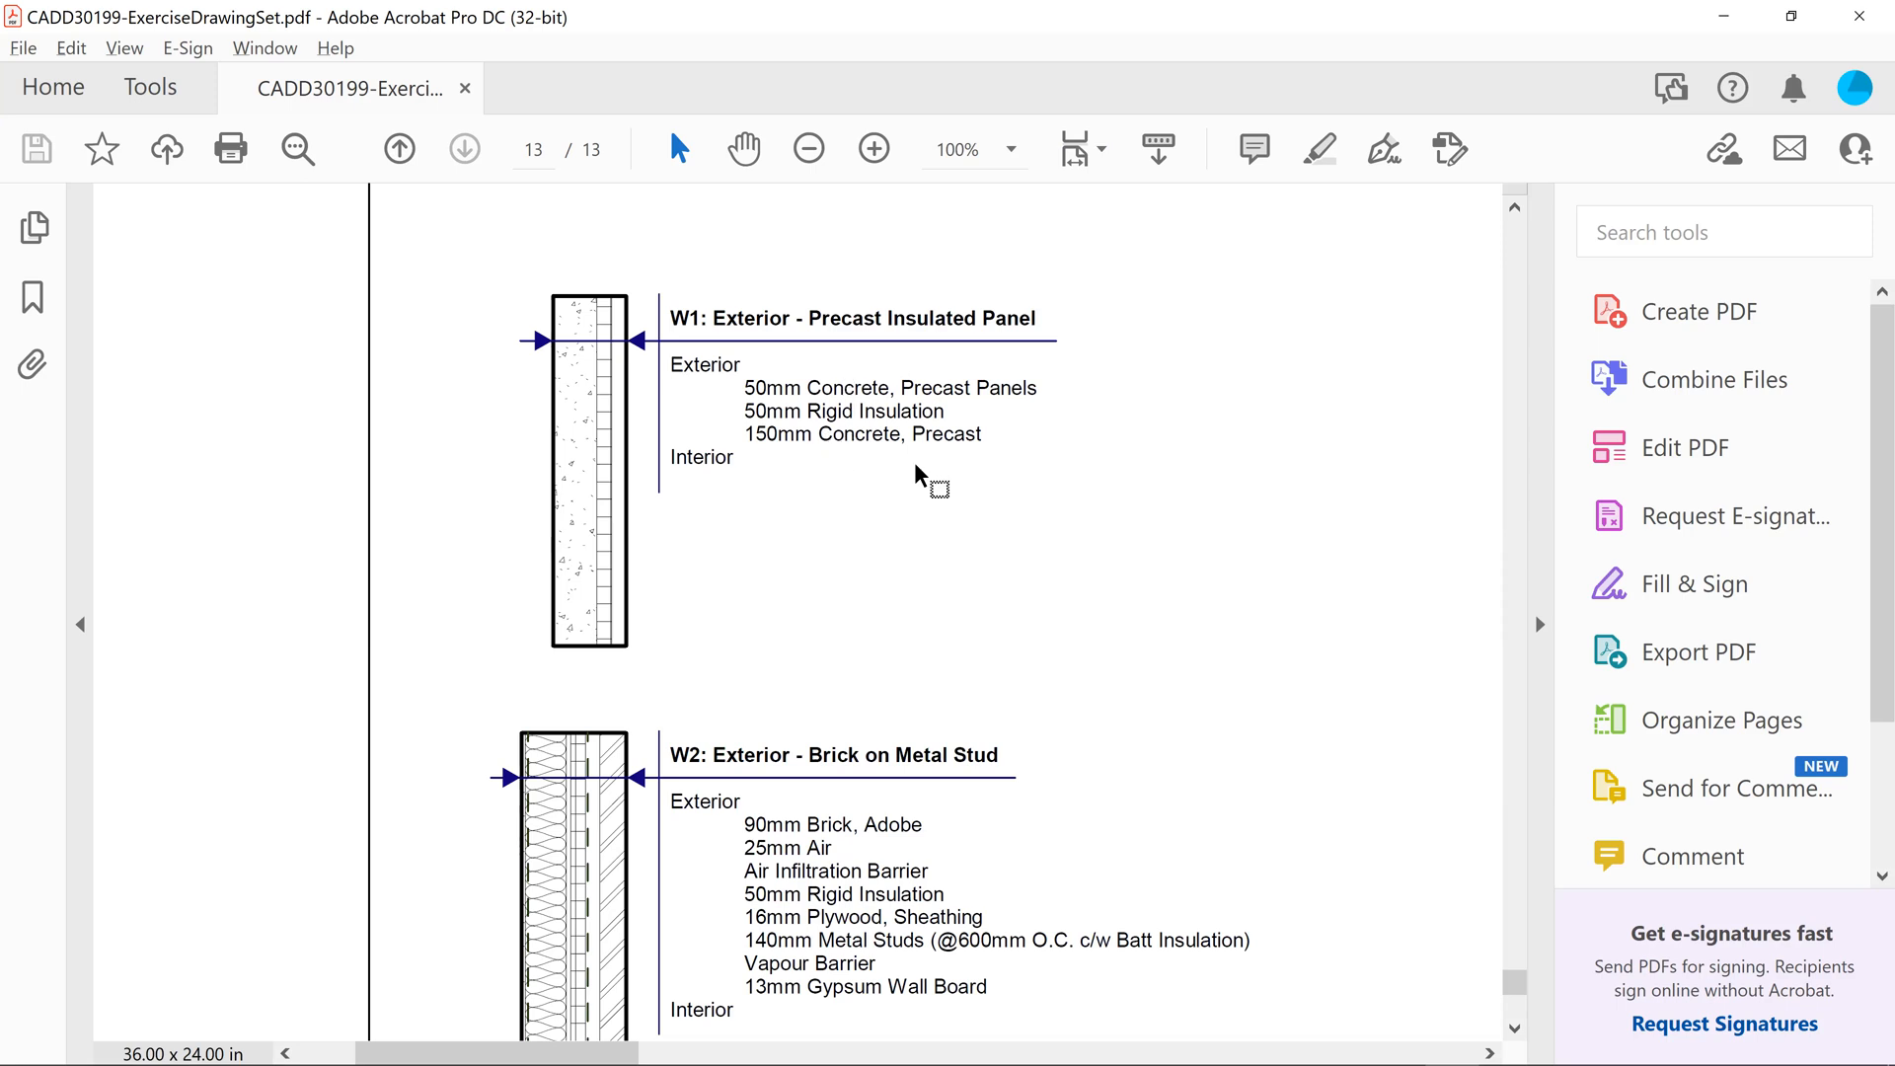
Step: Switch back to Revit and close the {3D} view, keeping the whole Site floor plan in view
{"action": "key", "text": "alt+Tab"}
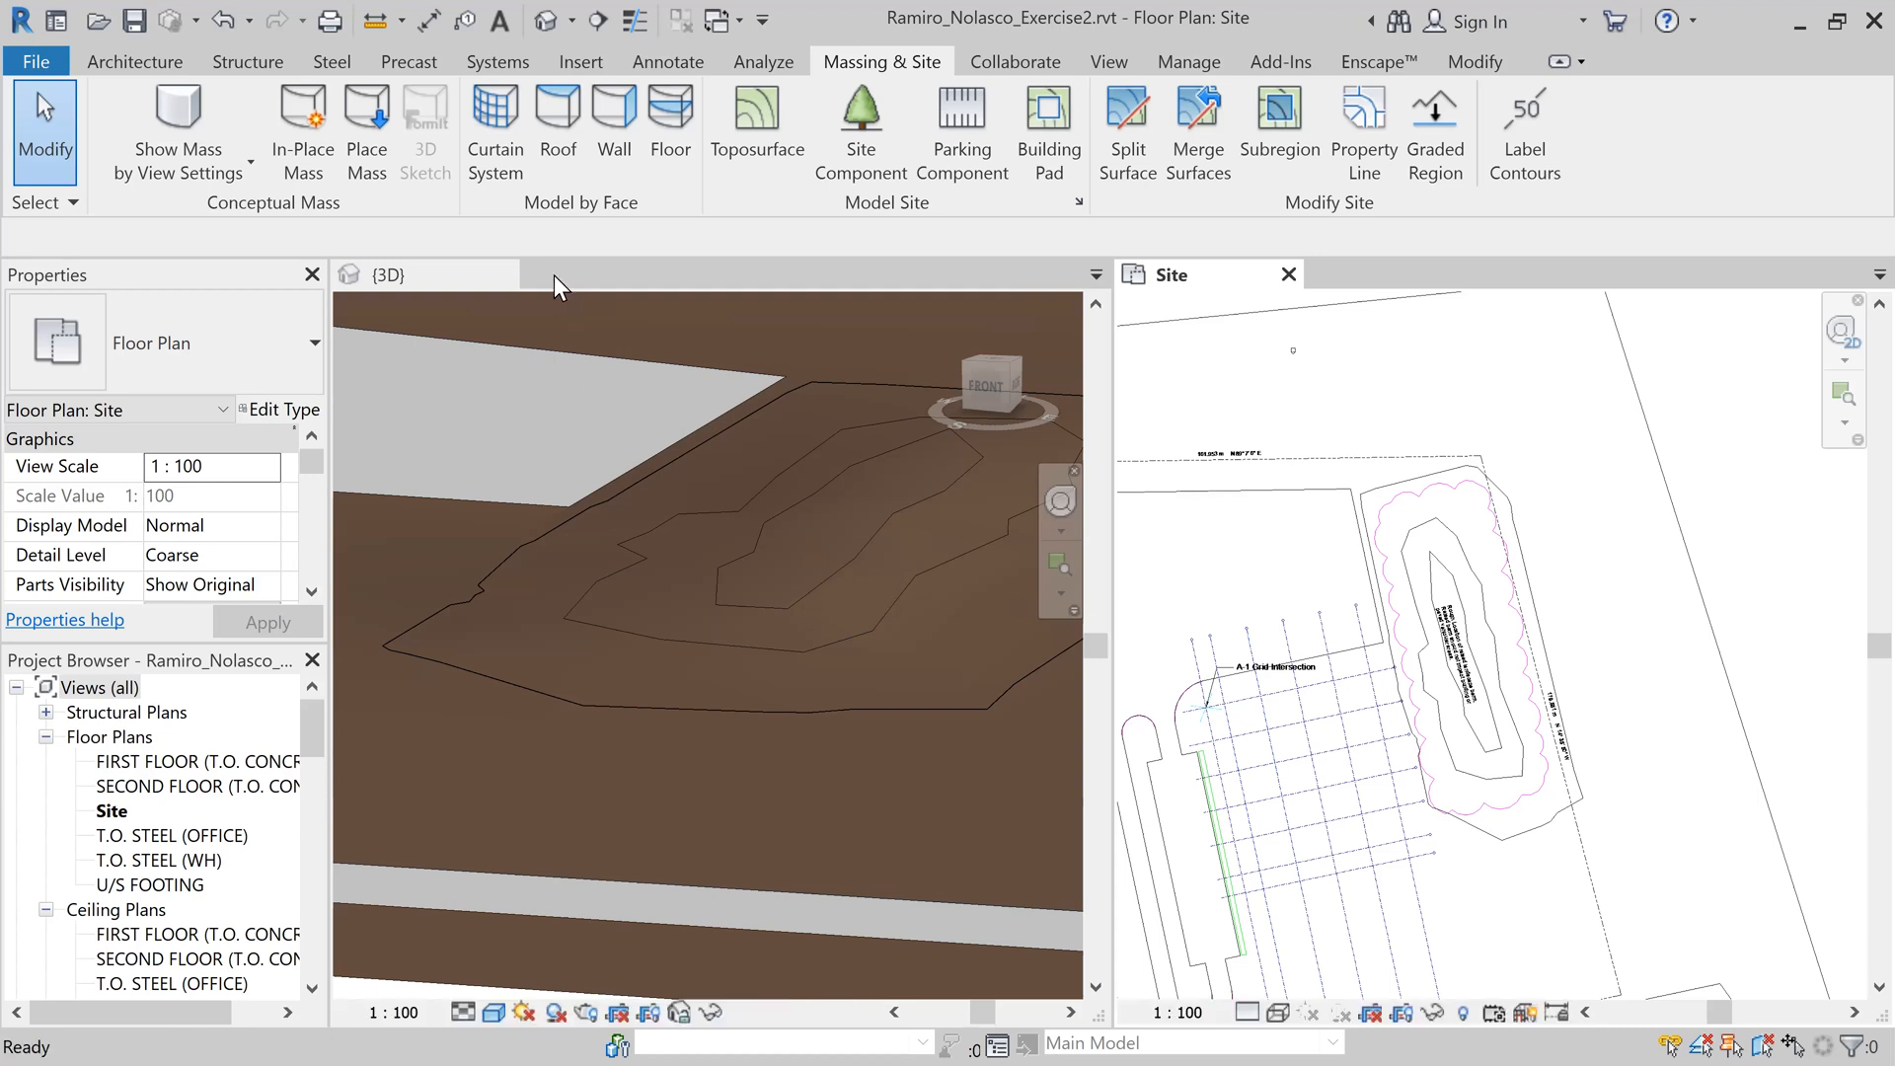
{"action": "left_click", "coordinate": [490, 272]}
{"action": "left_click", "coordinate": [504, 274]}
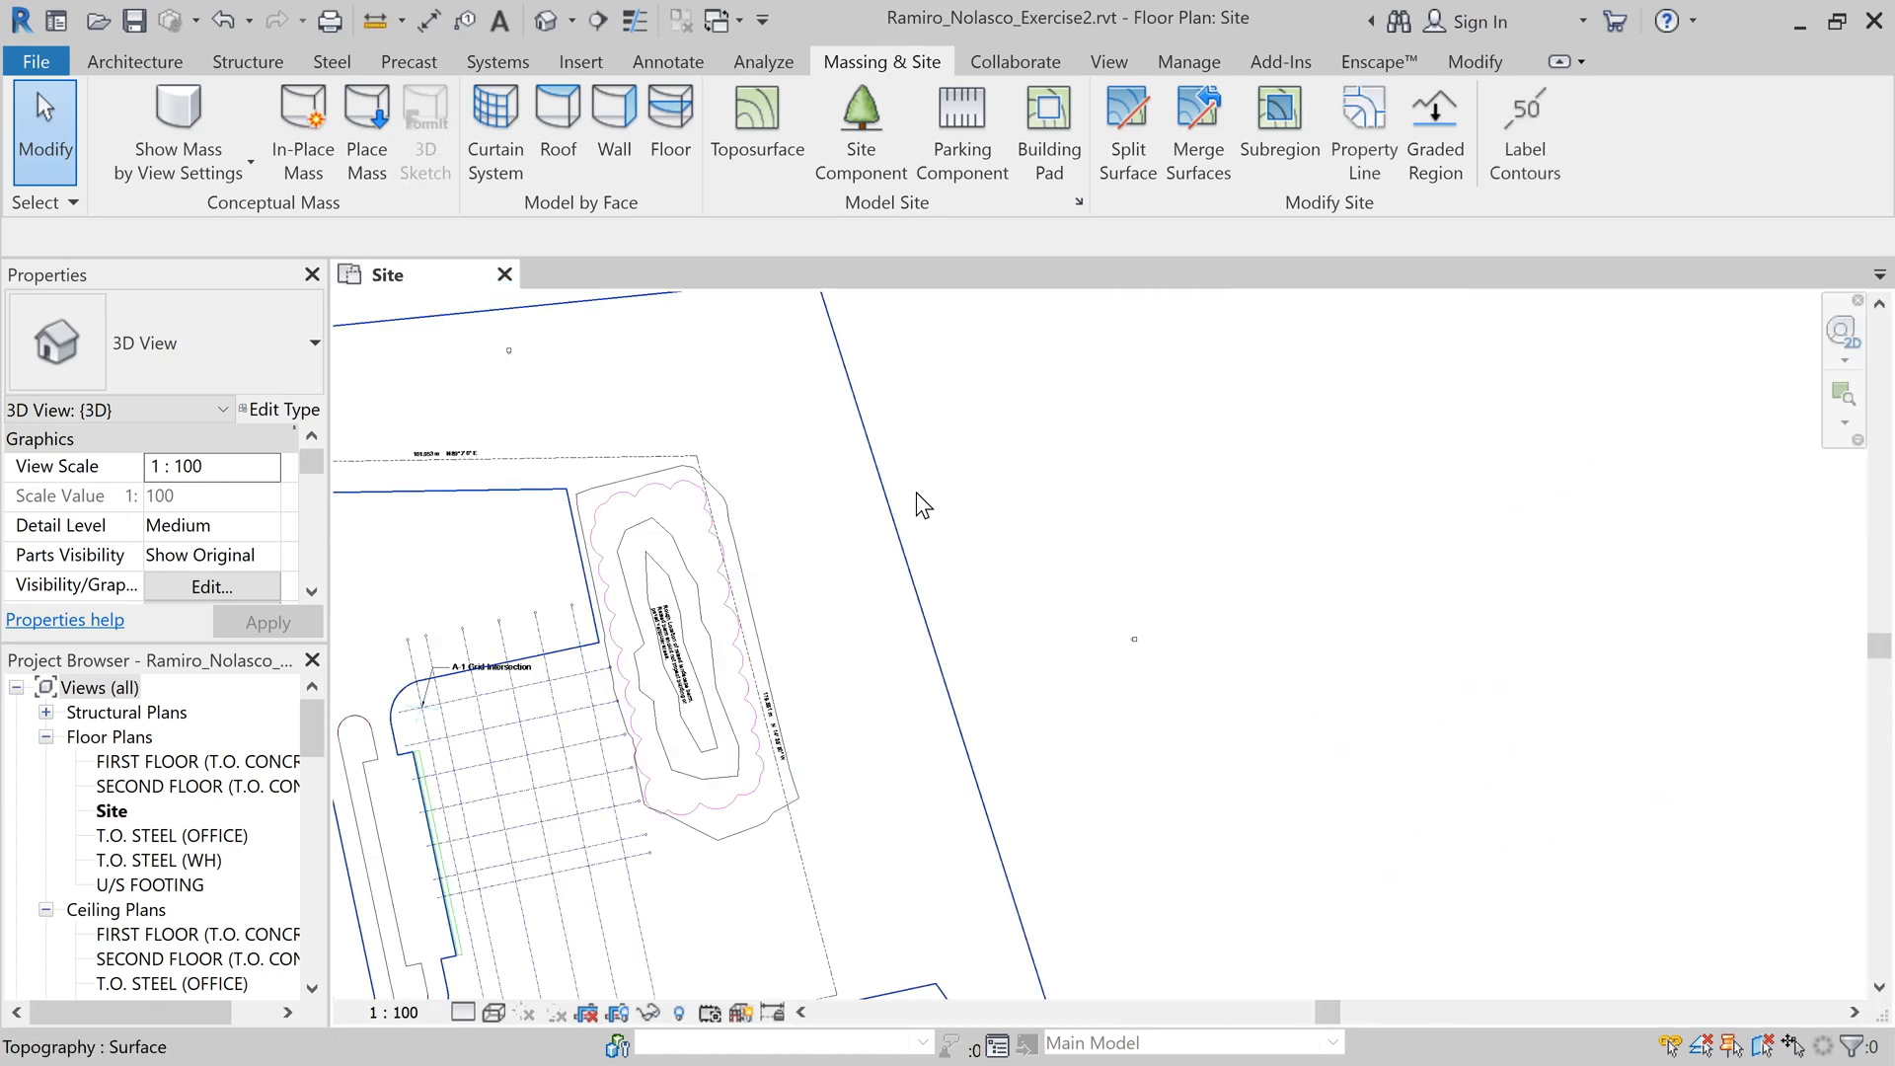
{"action": "scroll", "coordinate": [589, 851], "scroll_direction": "down", "scroll_amount": 2}
{"action": "middle_click_drag", "start_coordinate": [616, 804], "coordinate": [1011, 709]}
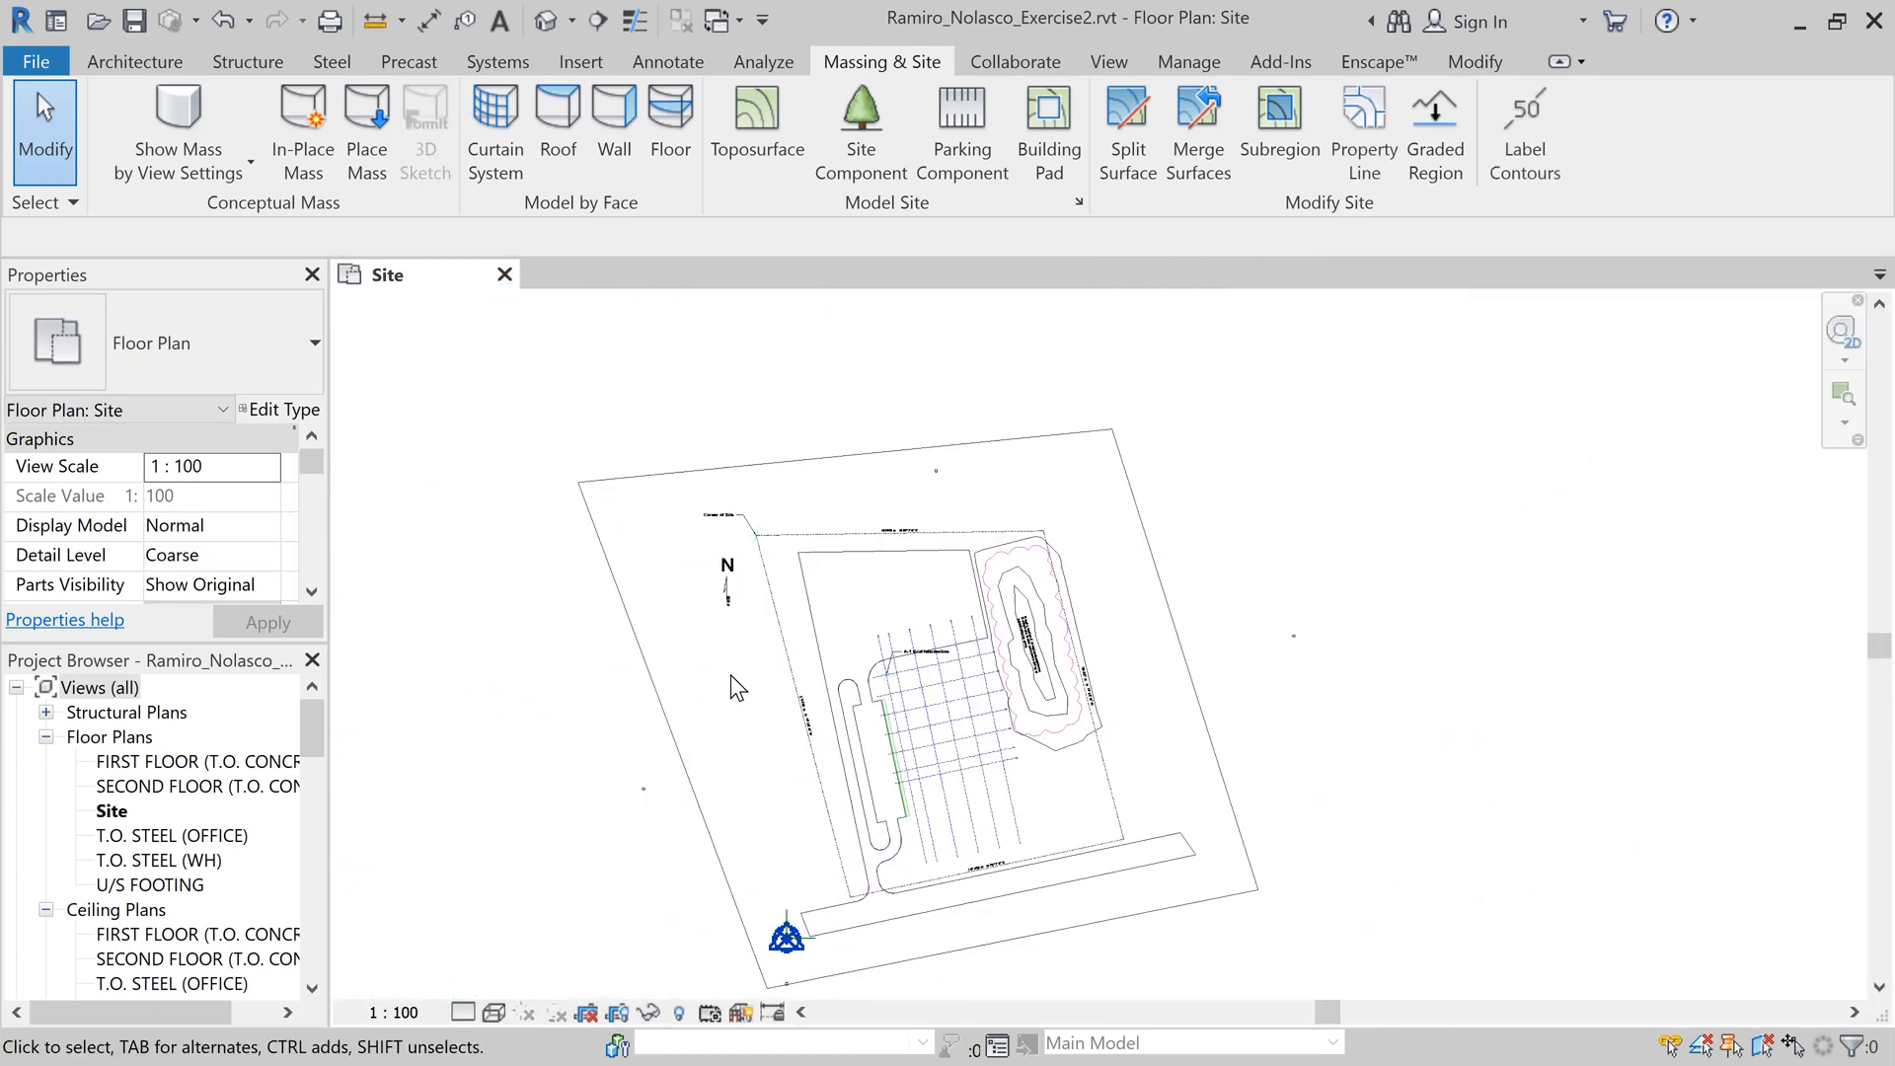
Step: Start the Wall command with the basic wall type SC-A_M_Exterior - Generic
{"action": "key", "text": "w"}
{"action": "key", "text": "a"}
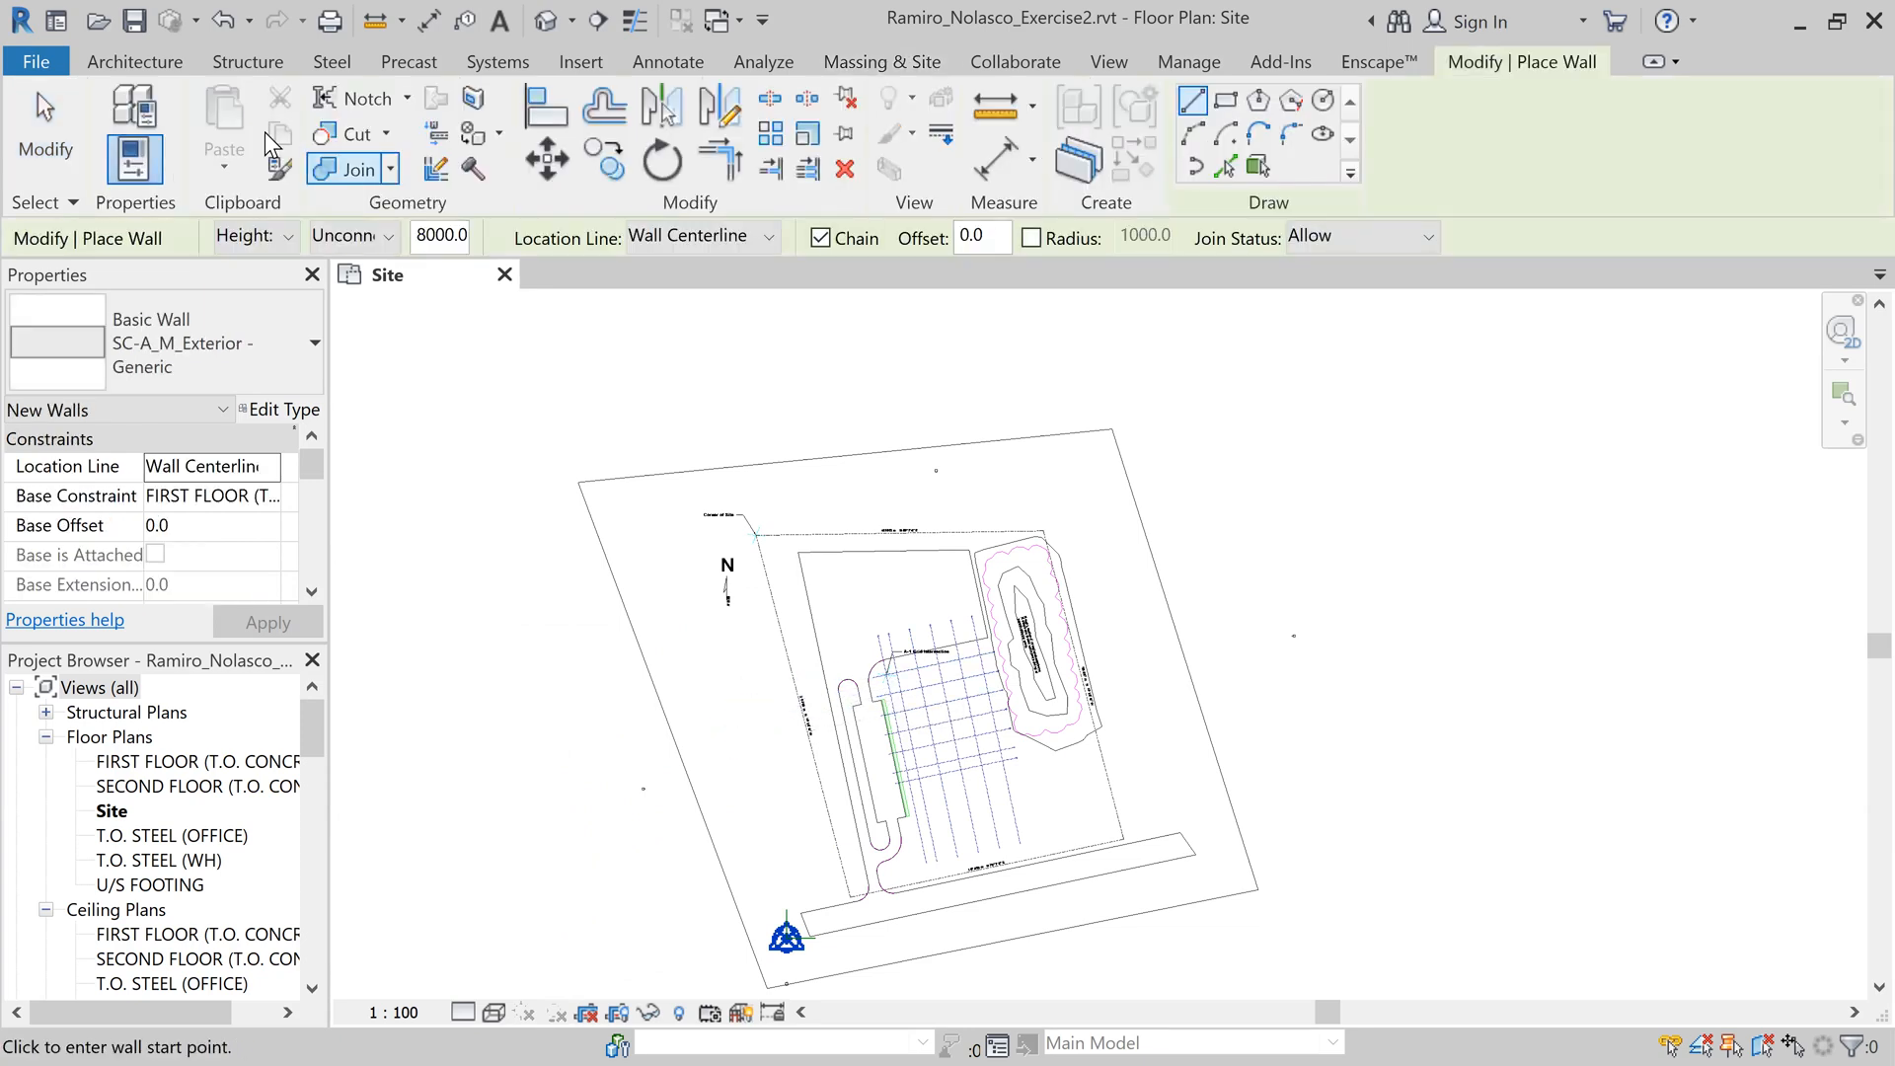
{"action": "left_click", "coordinate": [170, 55]}
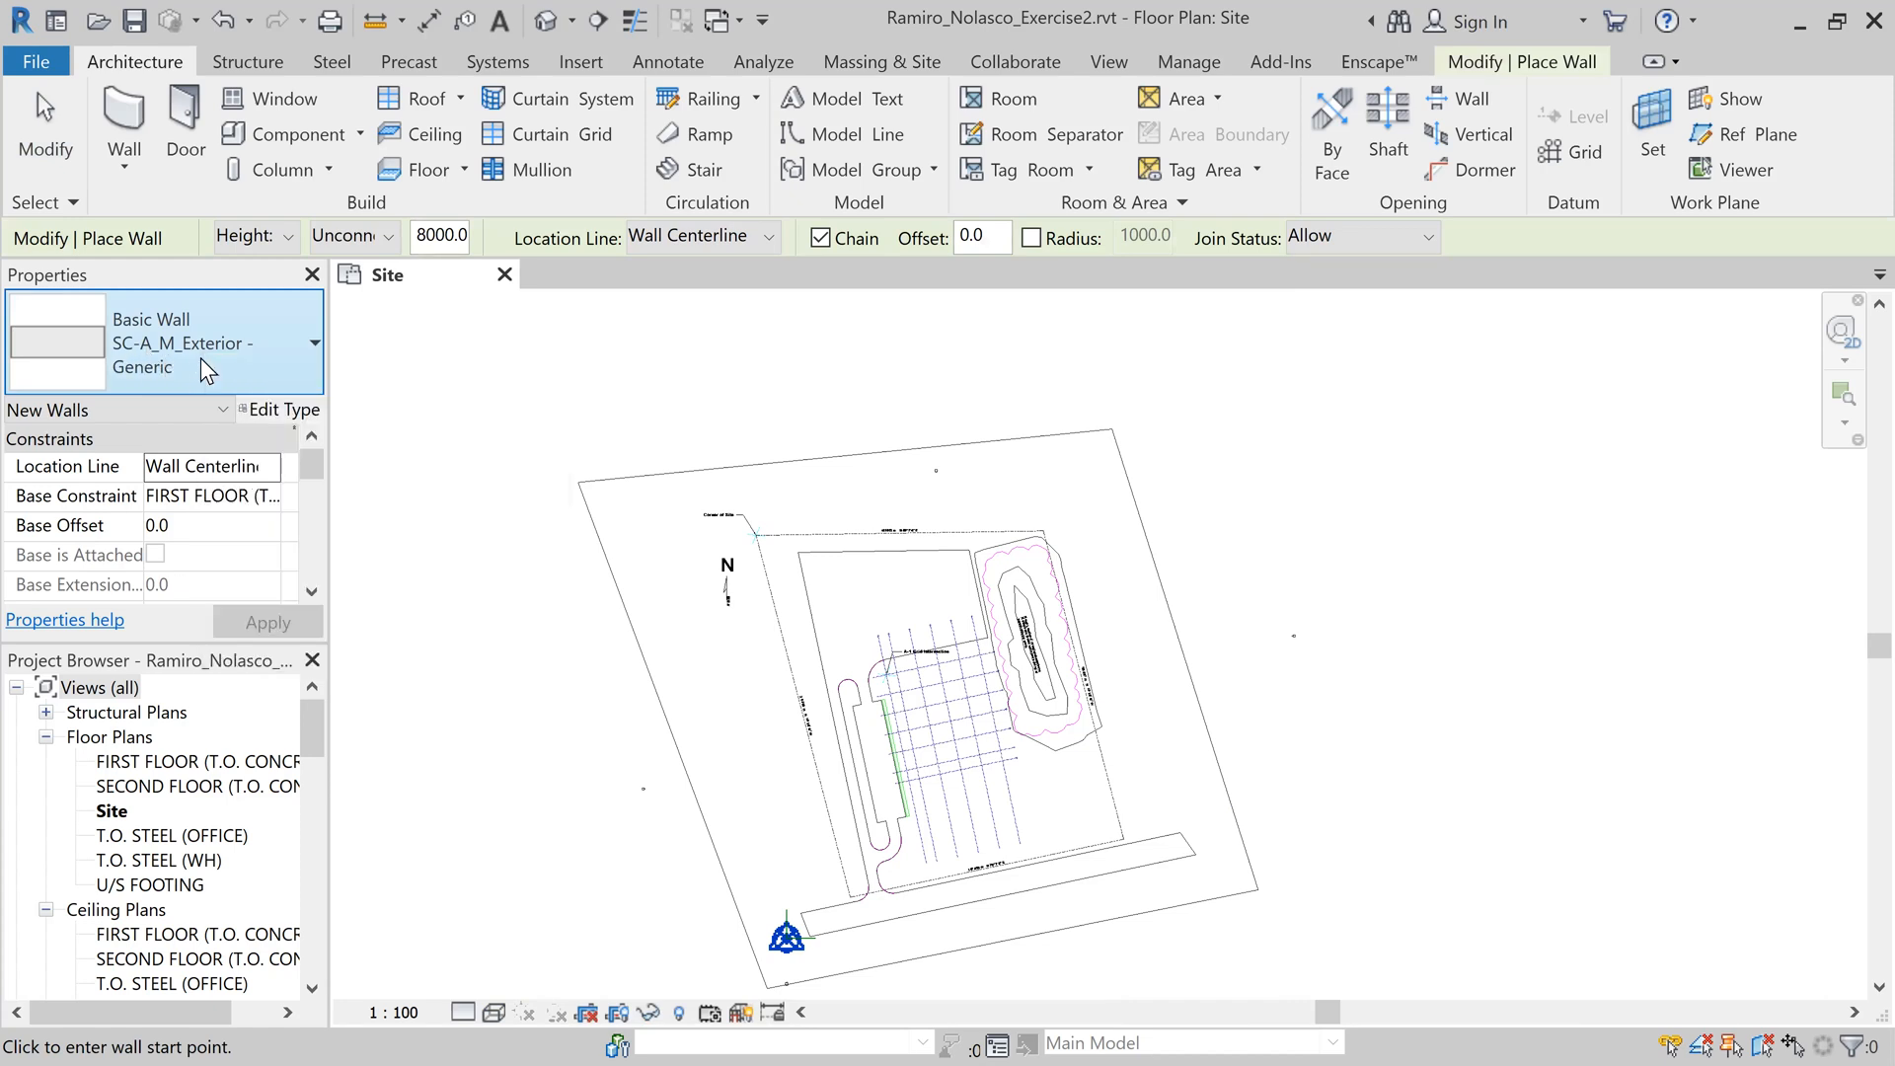
{"action": "left_click", "coordinate": [317, 361]}
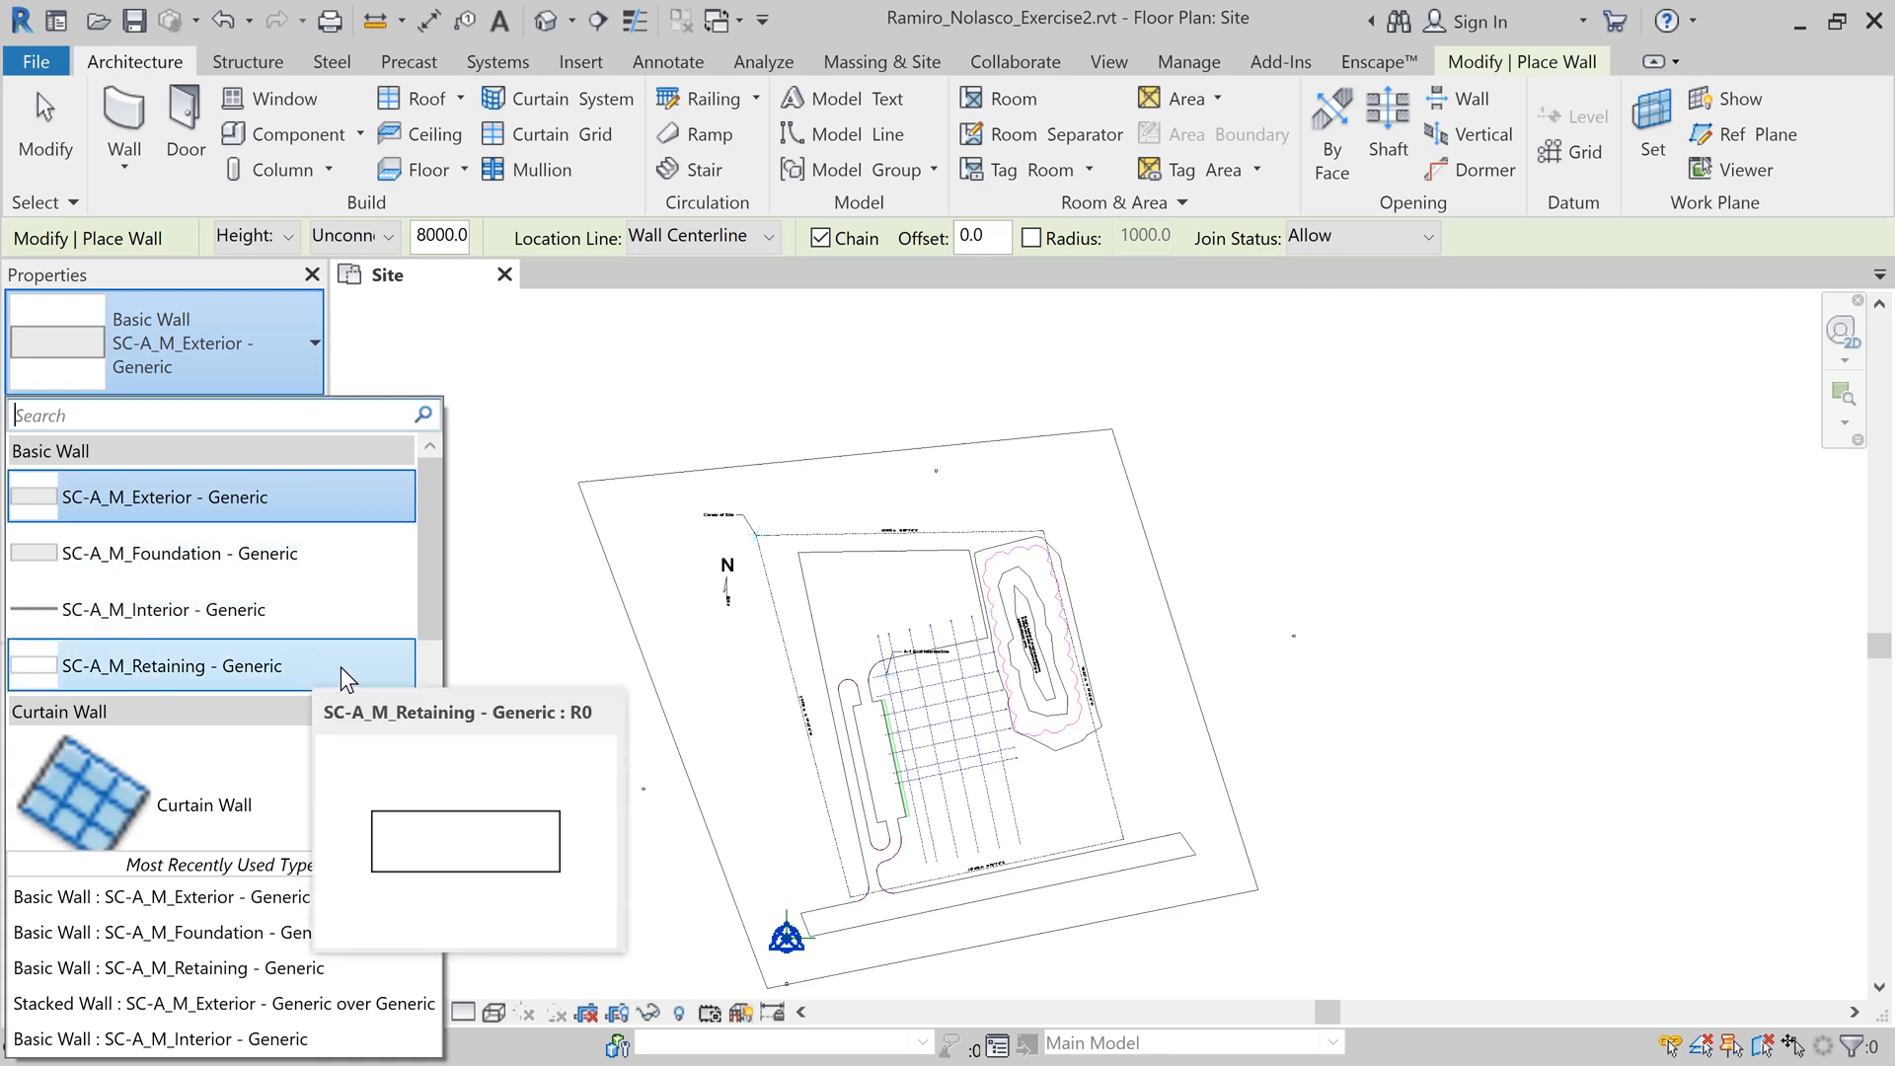
{"action": "left_click", "coordinate": [255, 489]}
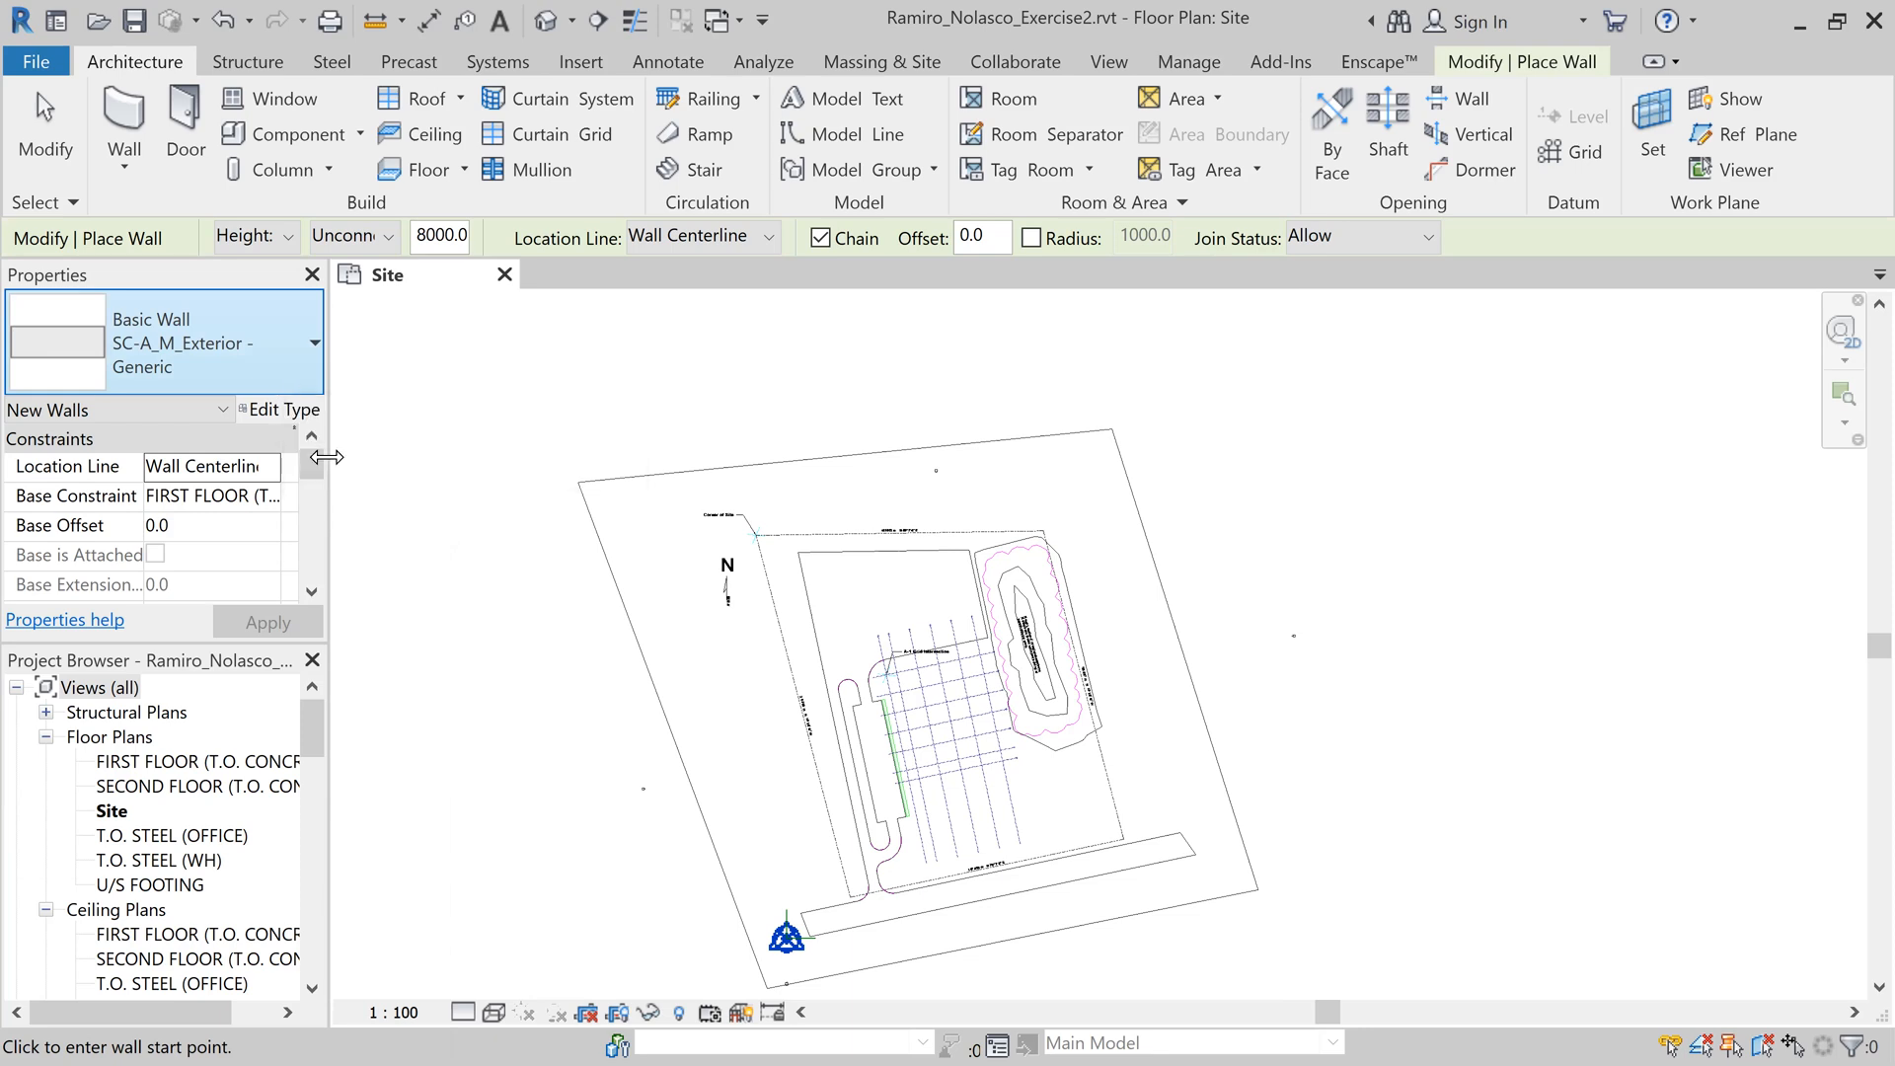
Step: Open the type properties of the generic exterior wall and review its layer structure without changing it
{"action": "left_click", "coordinate": [274, 422]}
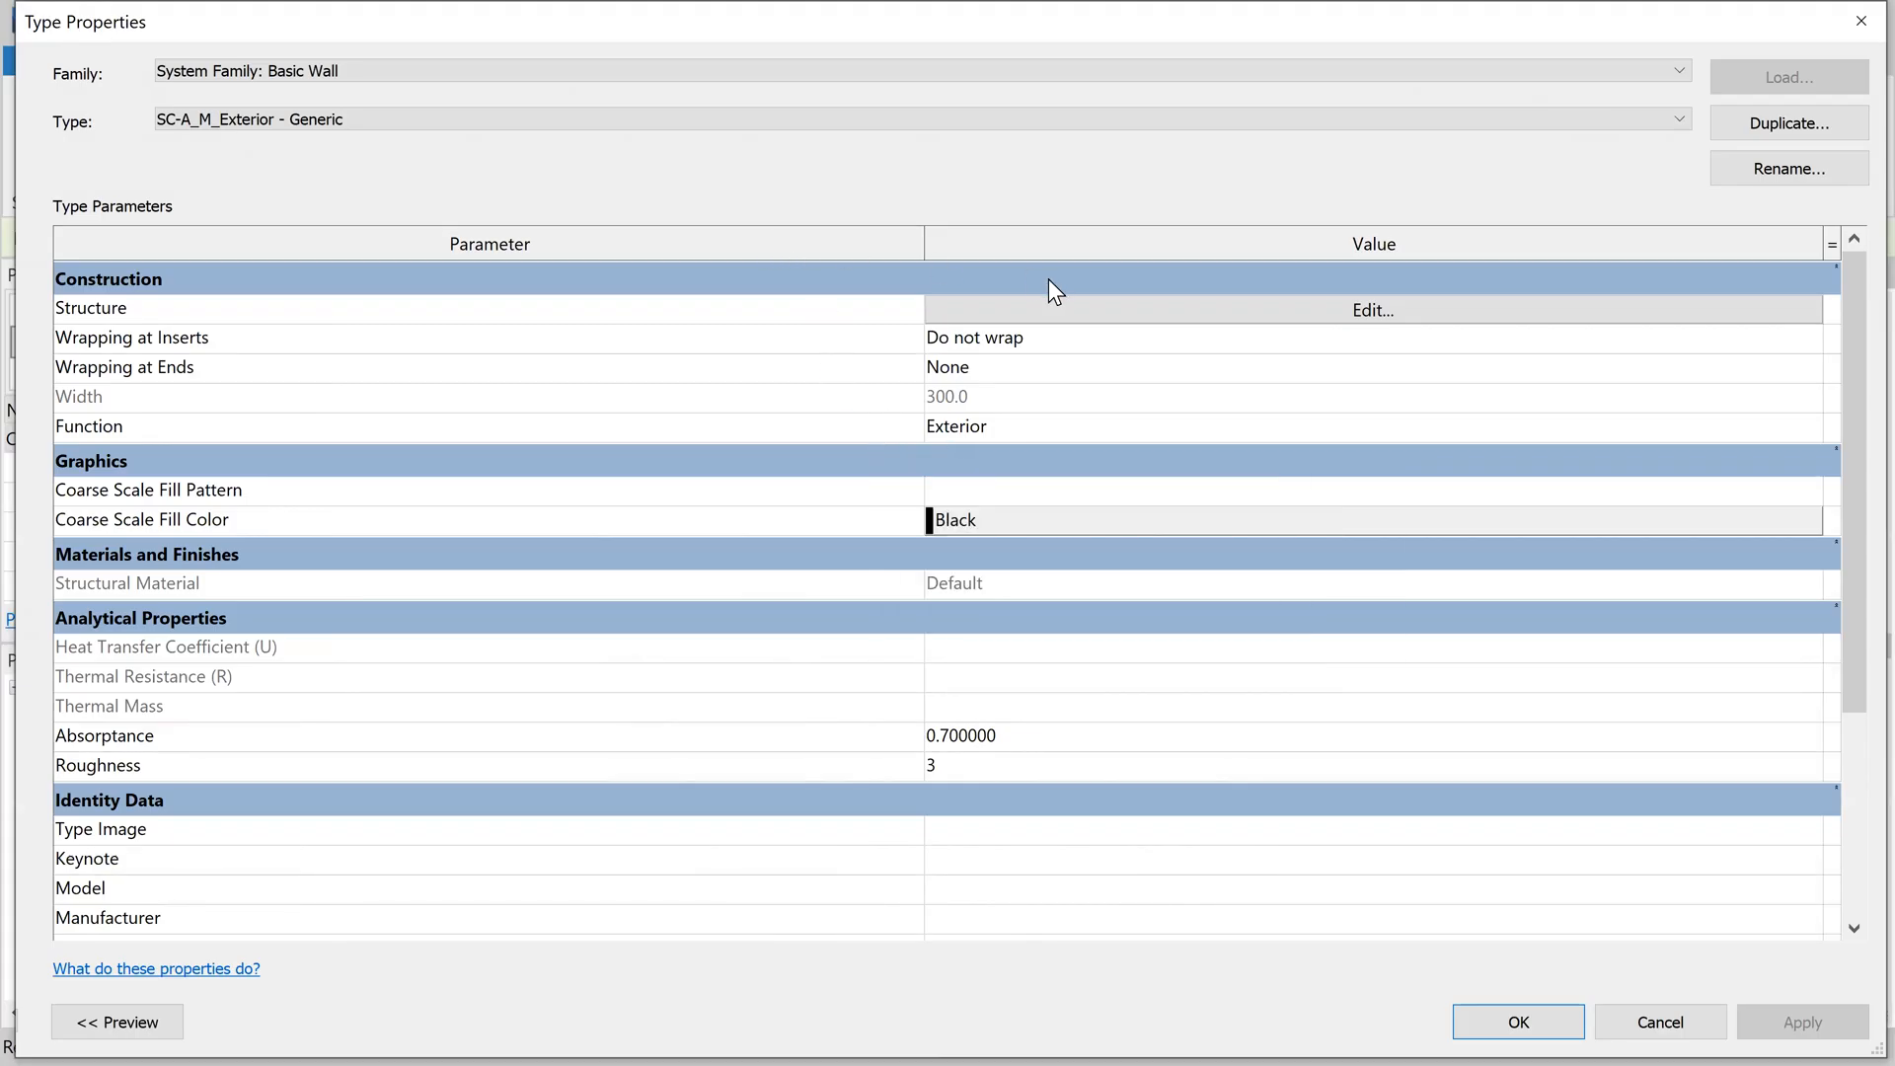
{"action": "left_click", "coordinate": [1283, 314]}
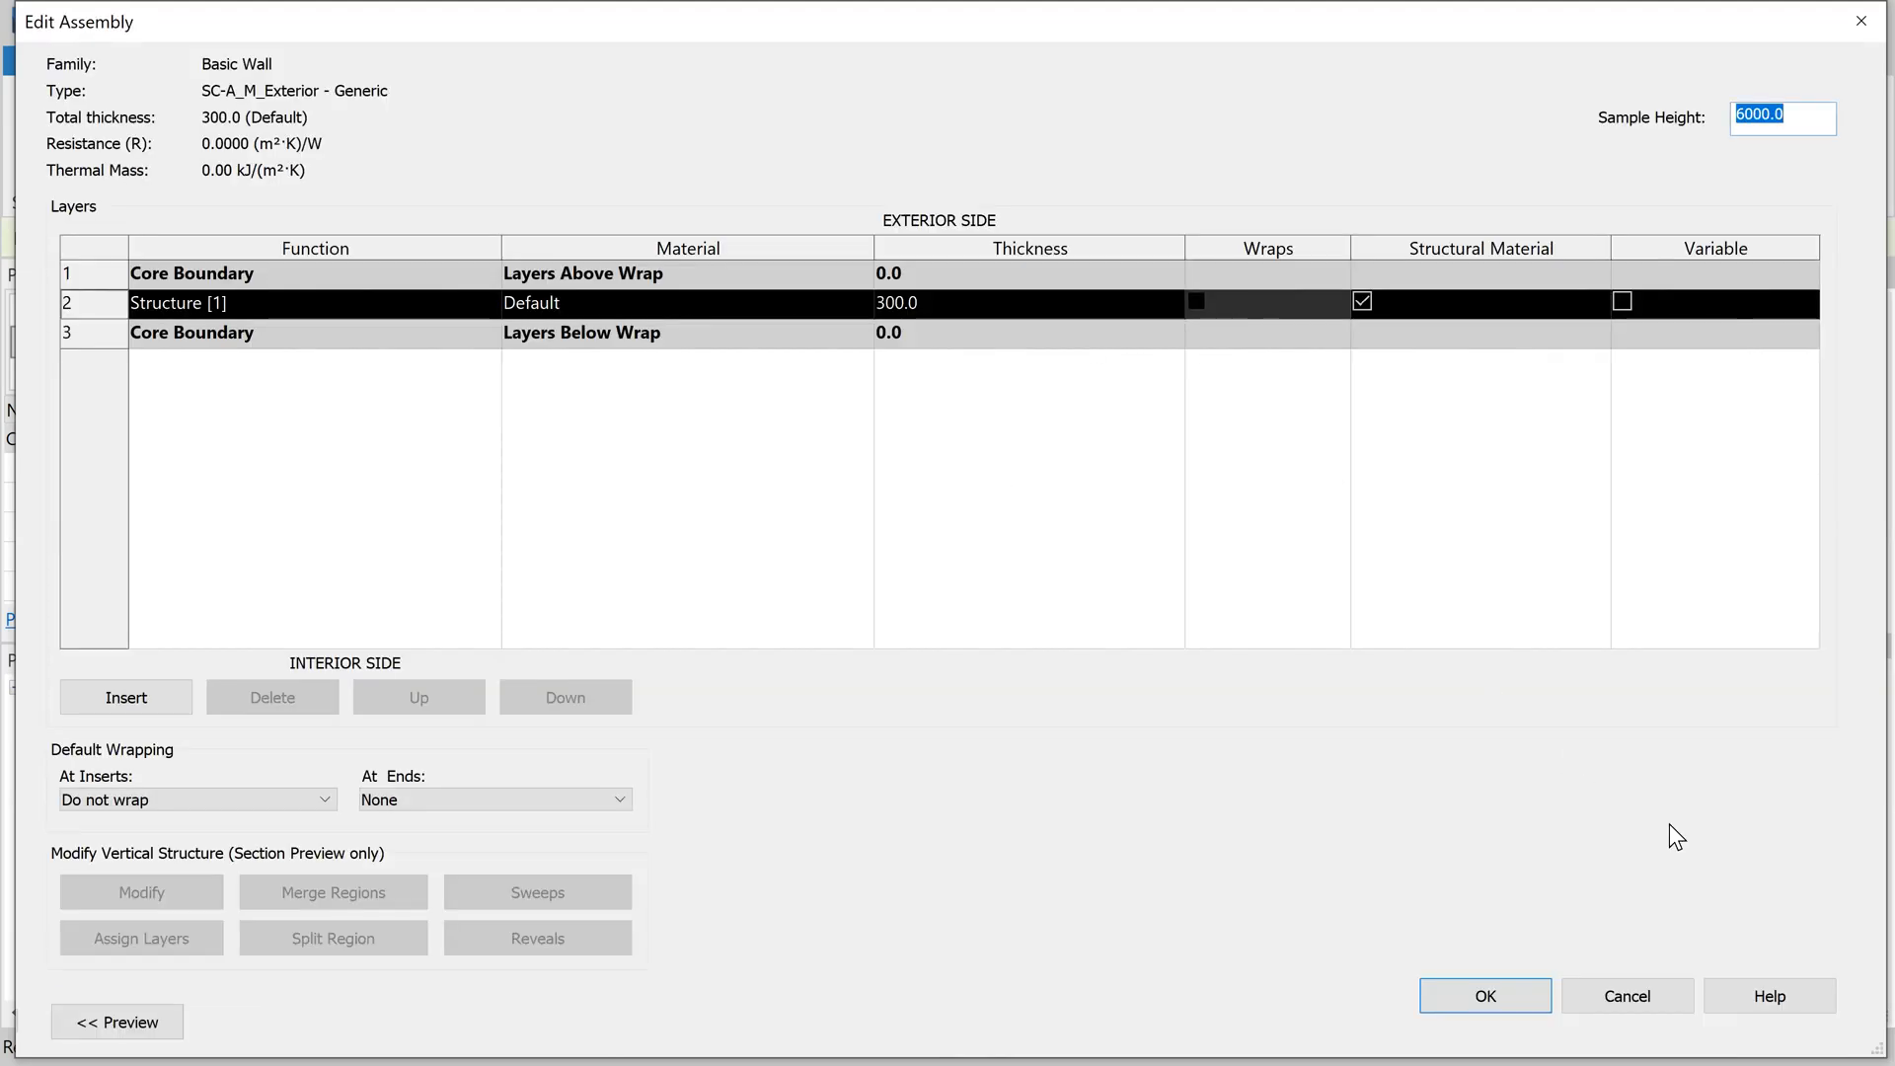
{"action": "left_click", "coordinate": [1644, 993]}
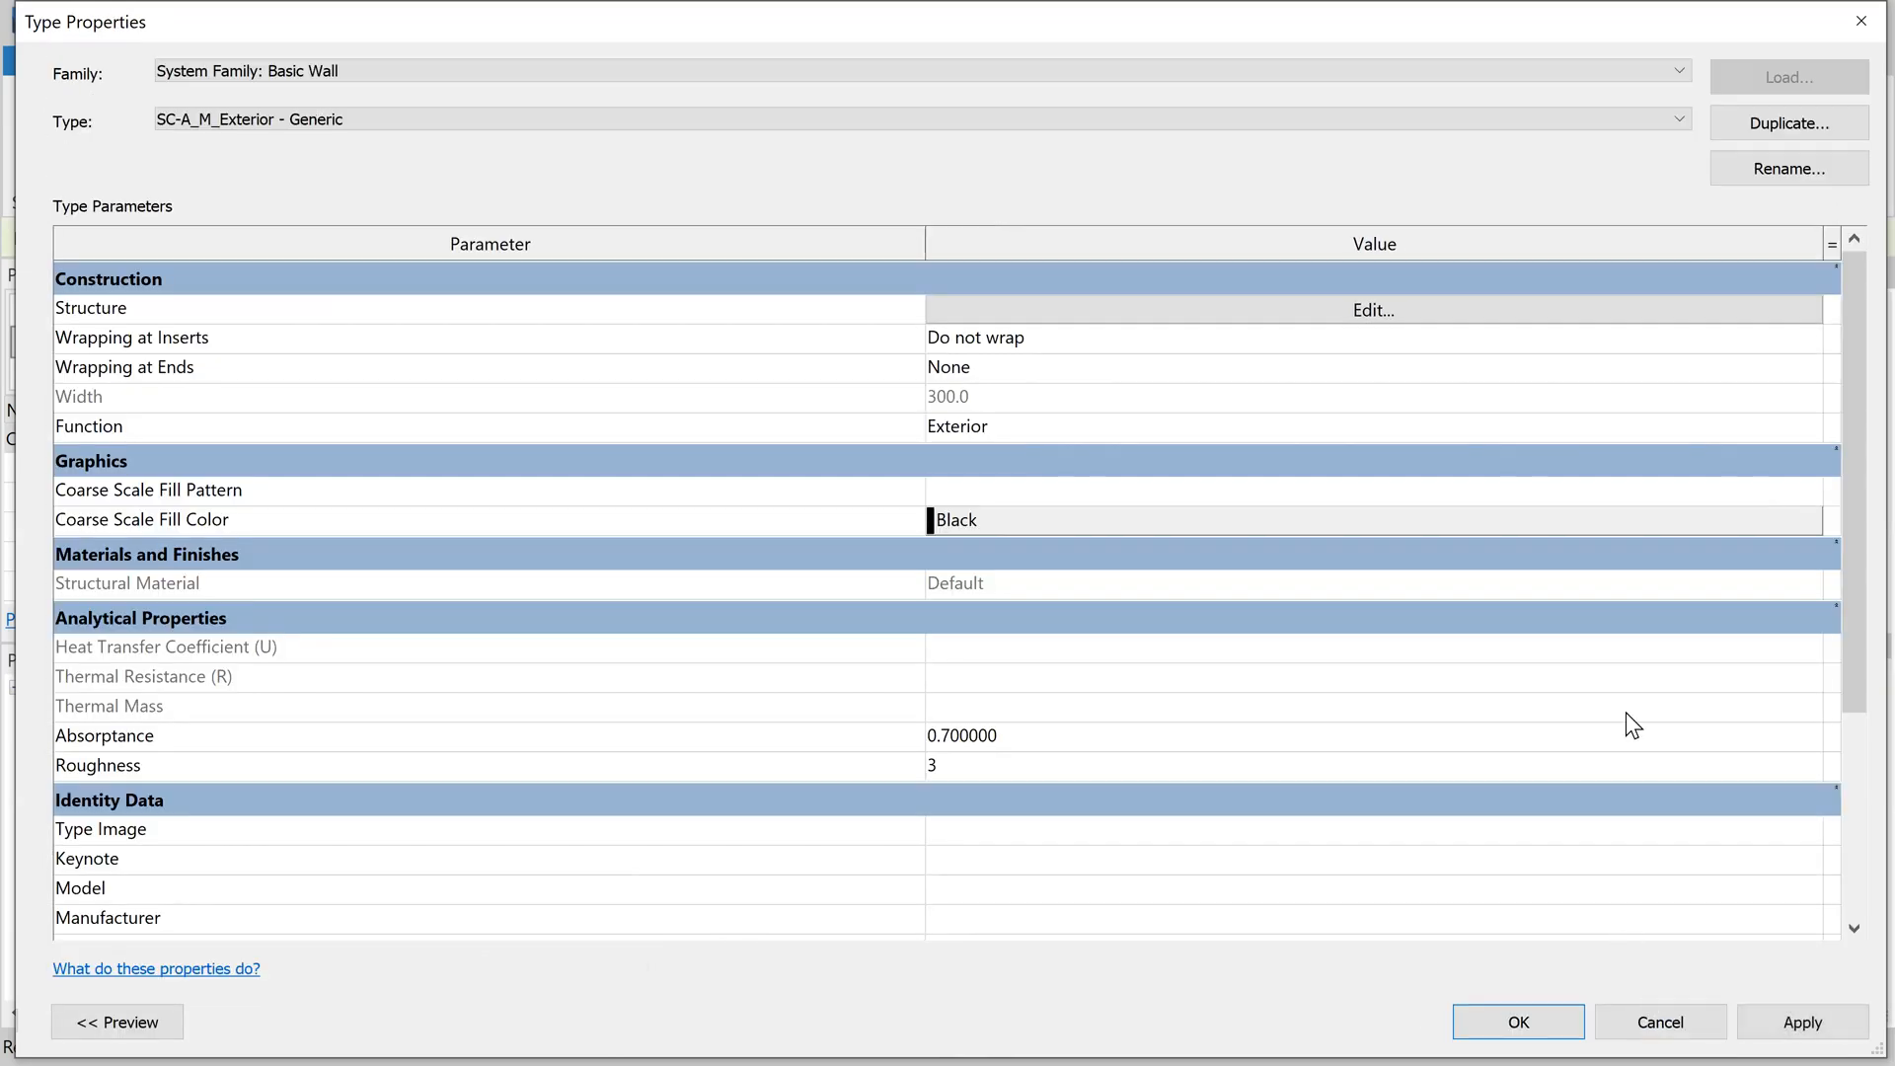
Step: Start duplicating the exterior wall type and copy the title "W1: Exterior - Precast Insulated Panel" from the PDF wall legend in Acrobat
{"action": "left_click", "coordinate": [1768, 119]}
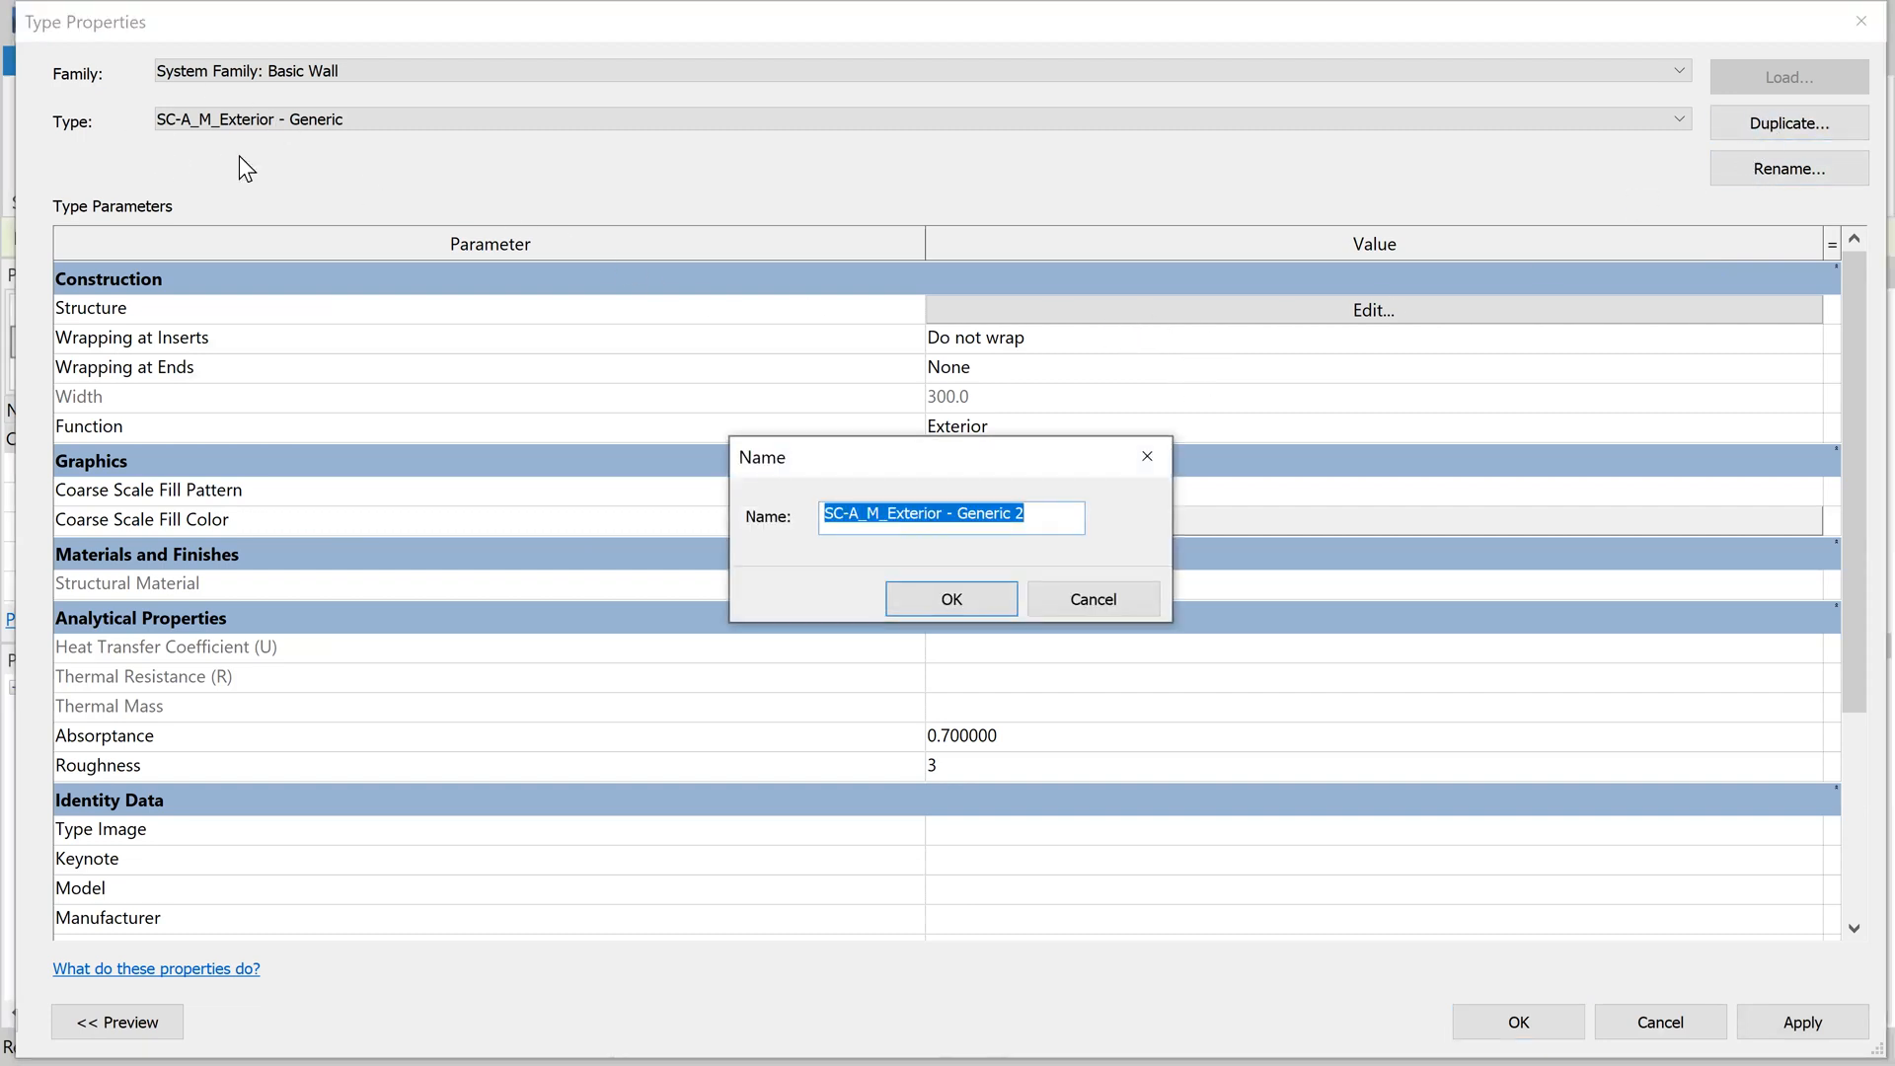
{"action": "key", "text": "super+Tab"}
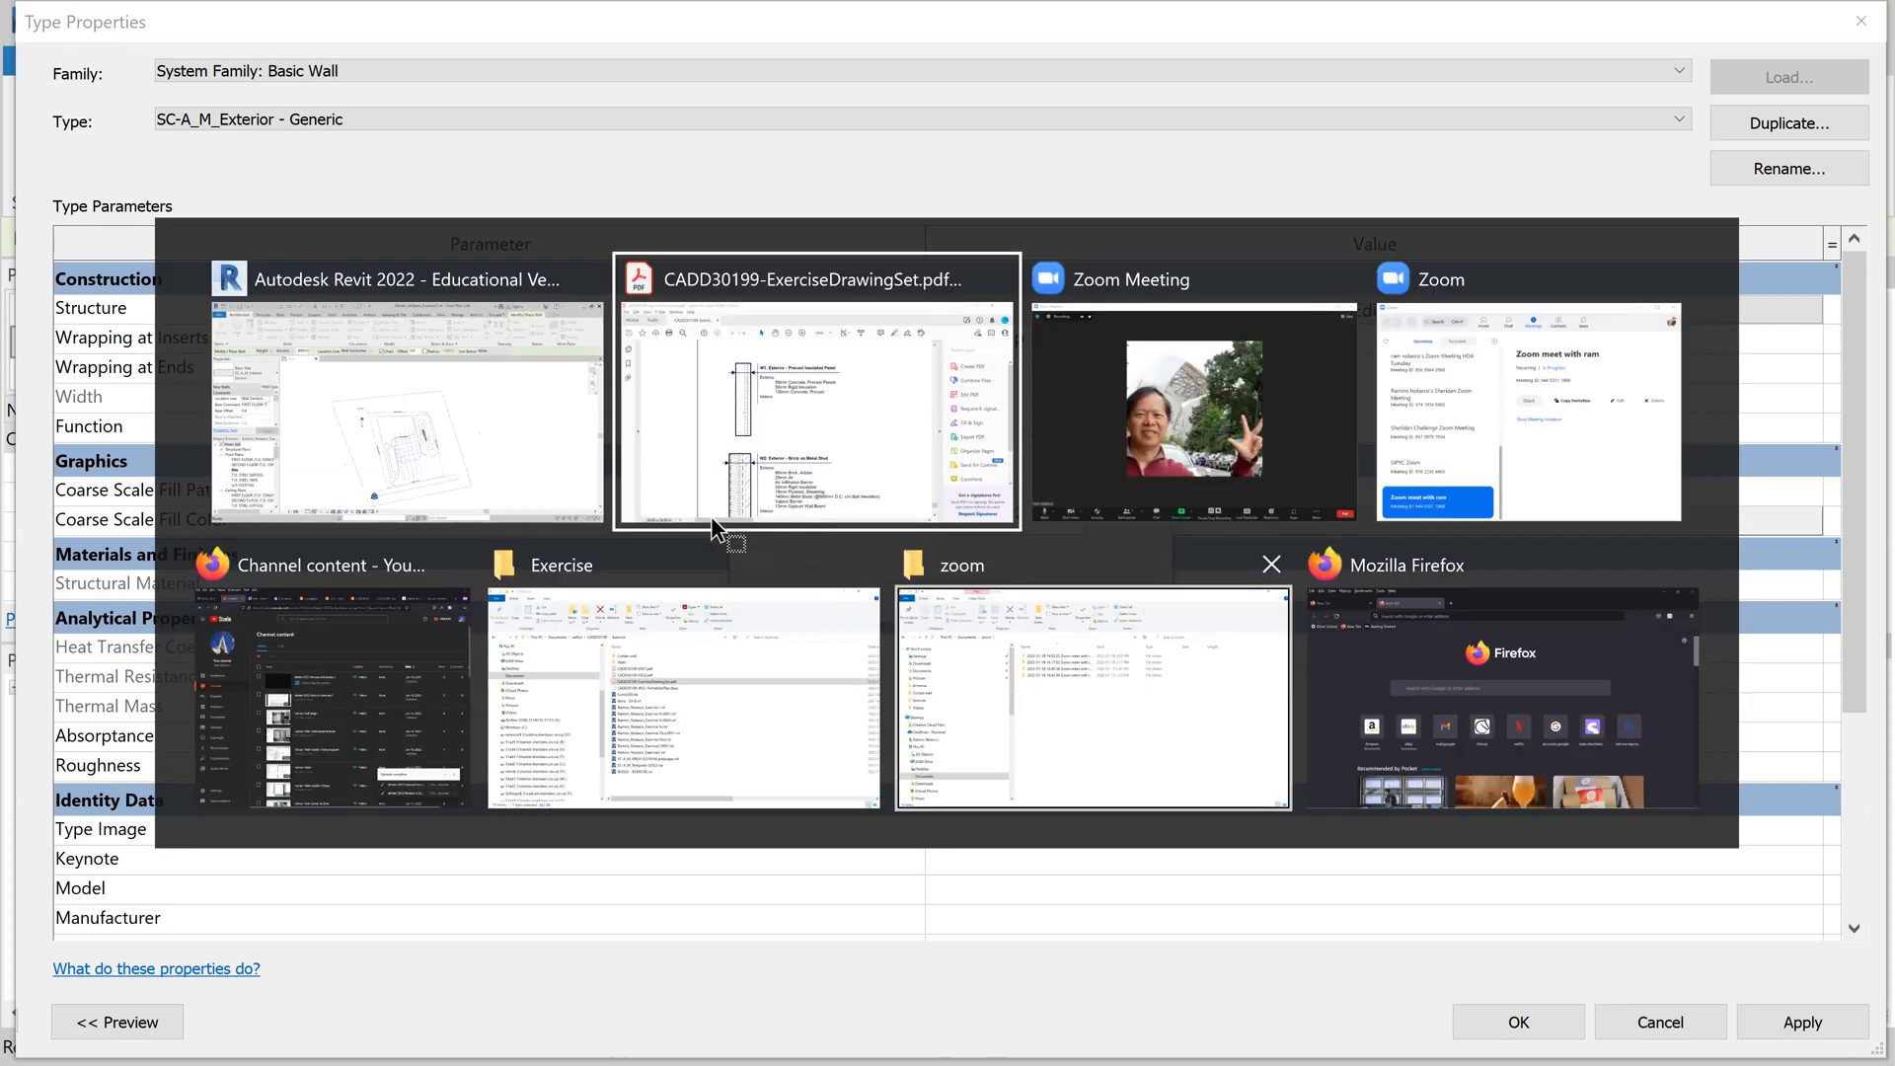
{"action": "left_click", "coordinate": [678, 316]}
{"action": "triple_click", "coordinate": [1009, 318]}
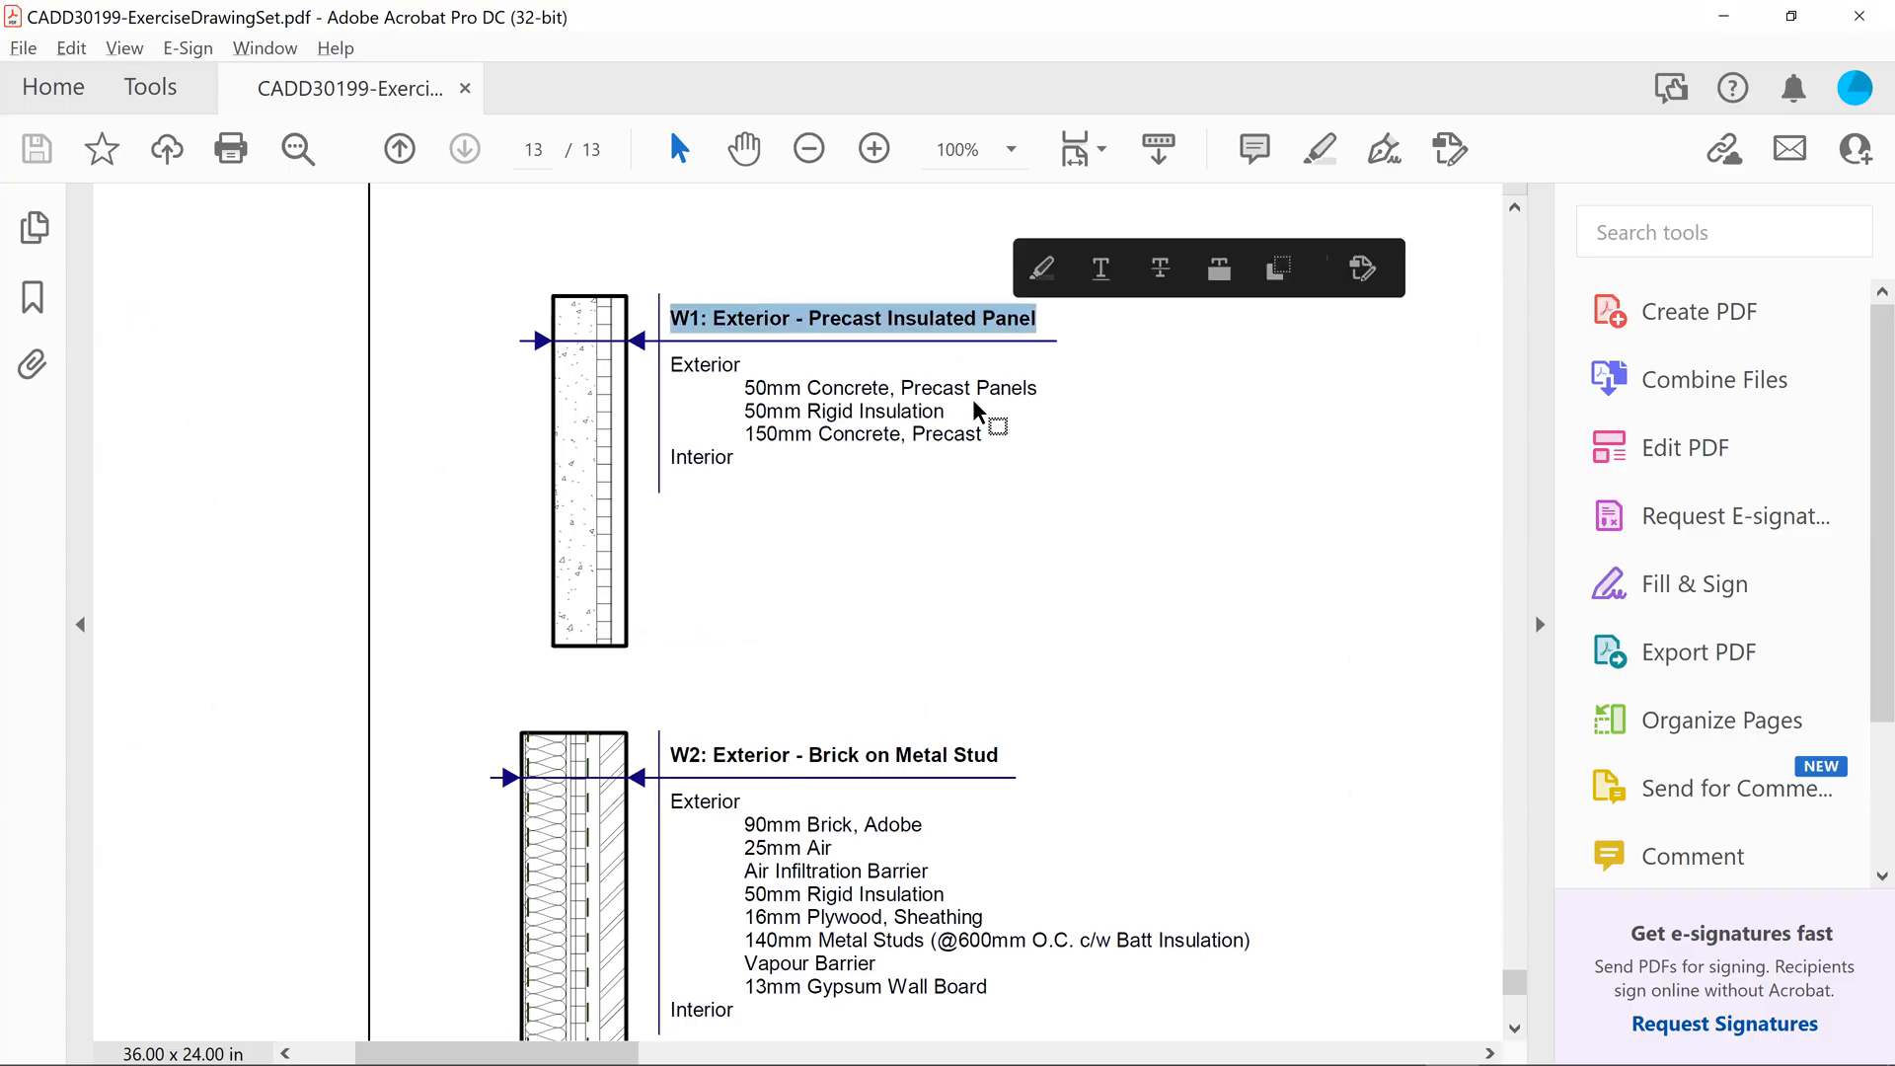
{"action": "key", "text": "ctrl+c"}
Step: Back in Revit, name the duplicated wall type "W1 Exterior - Precast Insulated Panel", without the colon, and create it
{"action": "key", "text": "alt+Tab"}
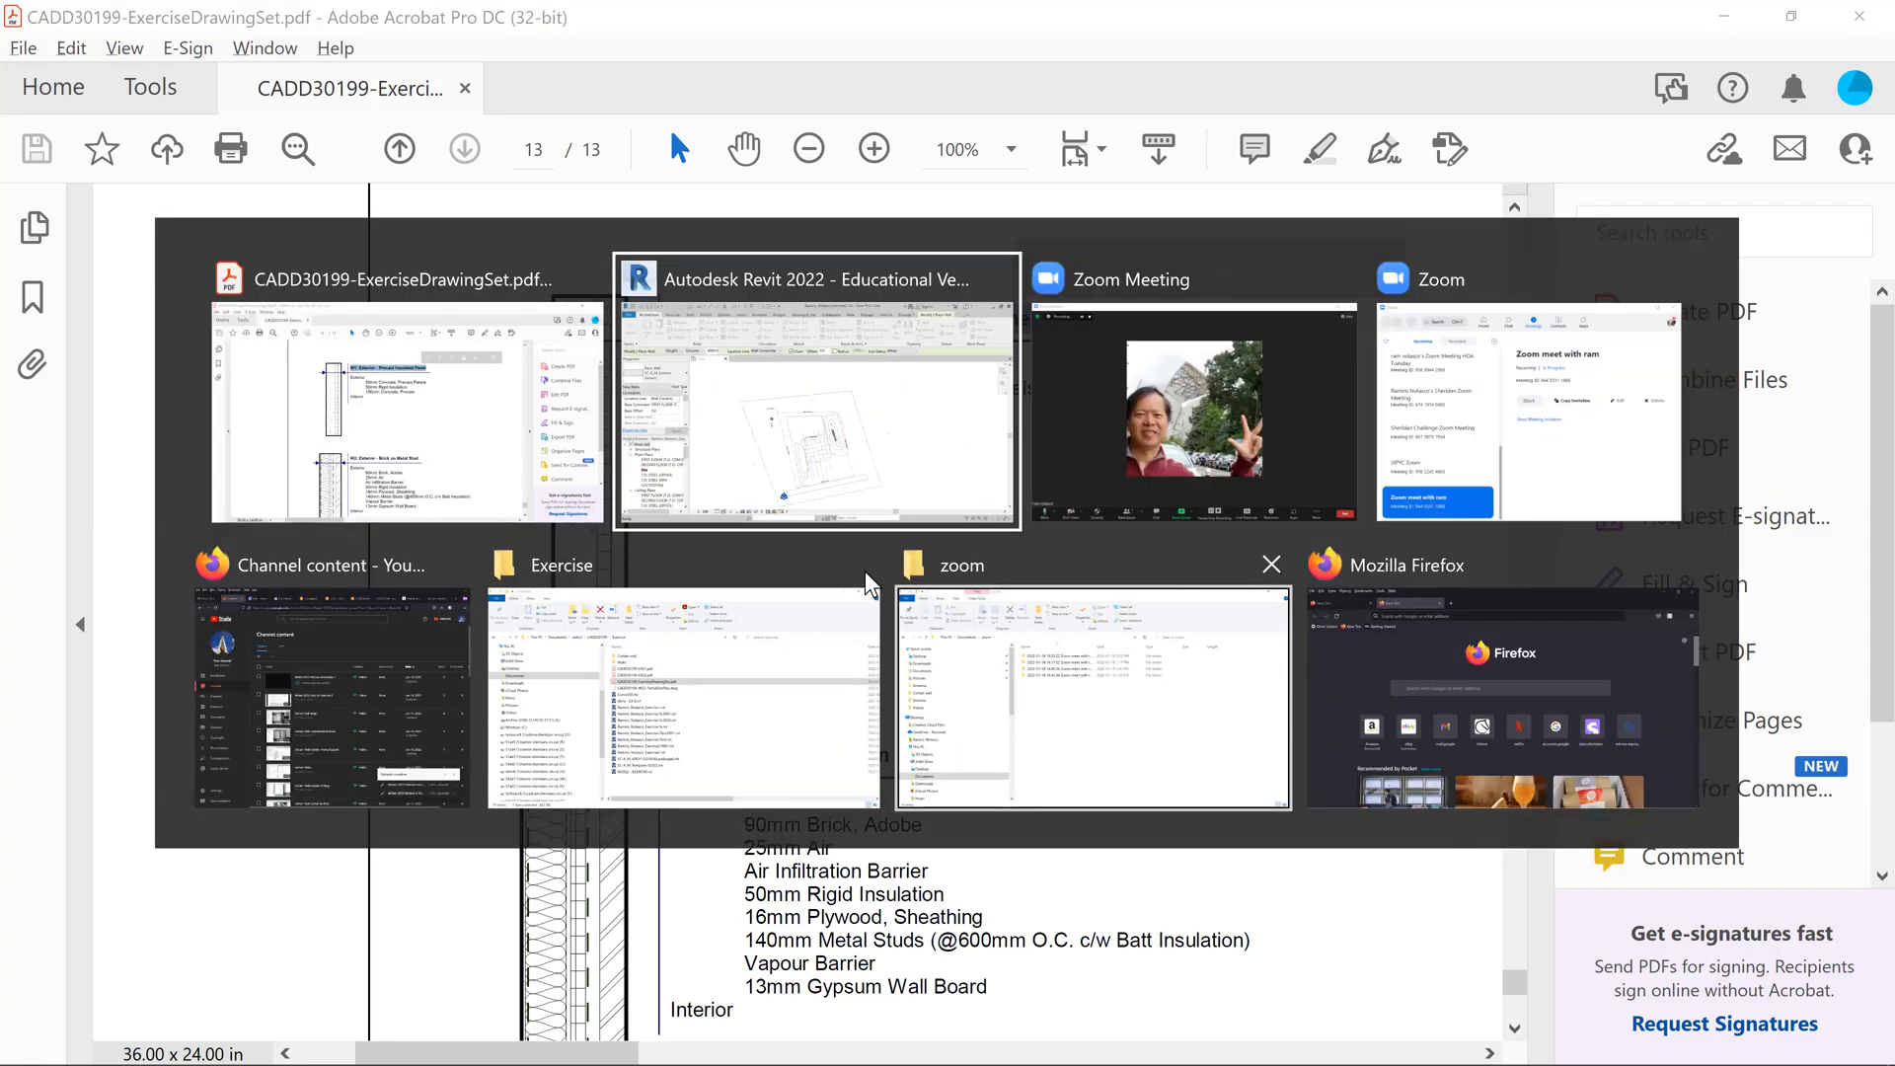
{"action": "key", "text": "ctrl+v"}
{"action": "left_click", "coordinate": [841, 514]}
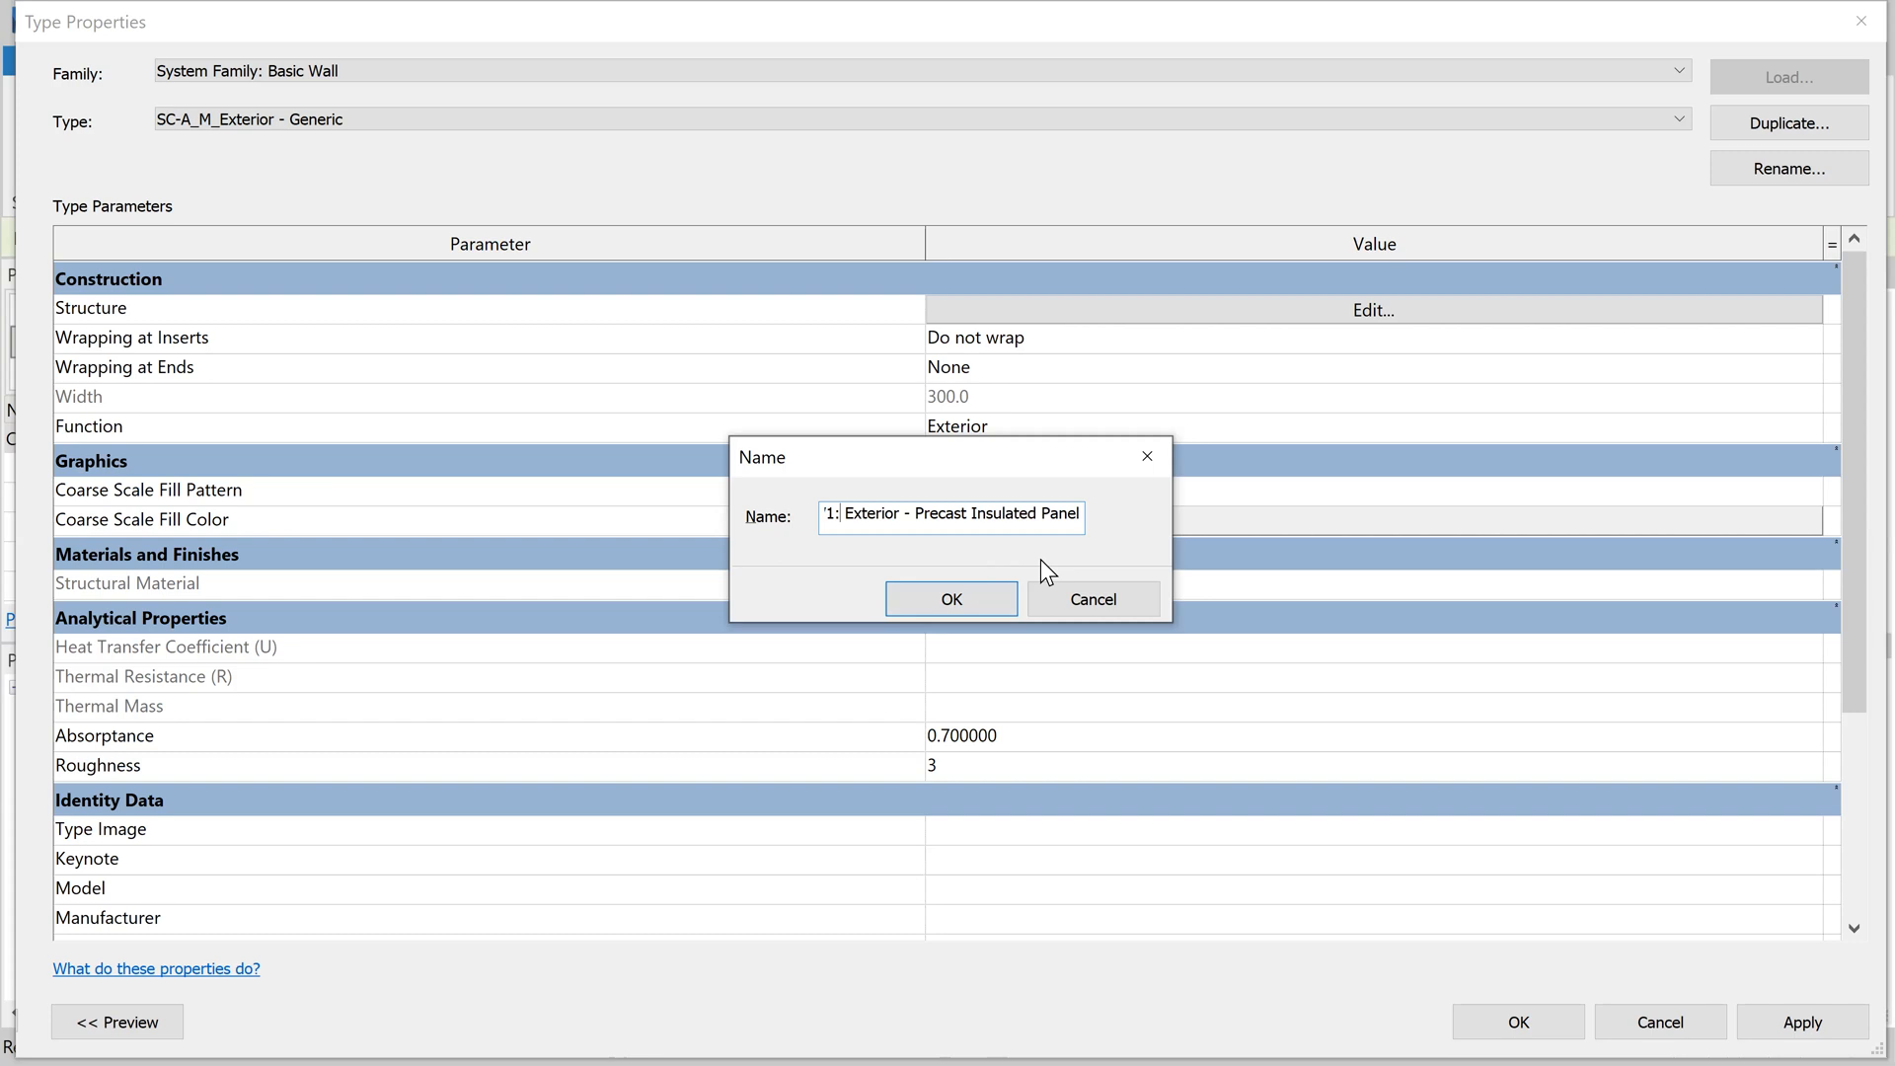
{"action": "key", "text": "BackSpace"}
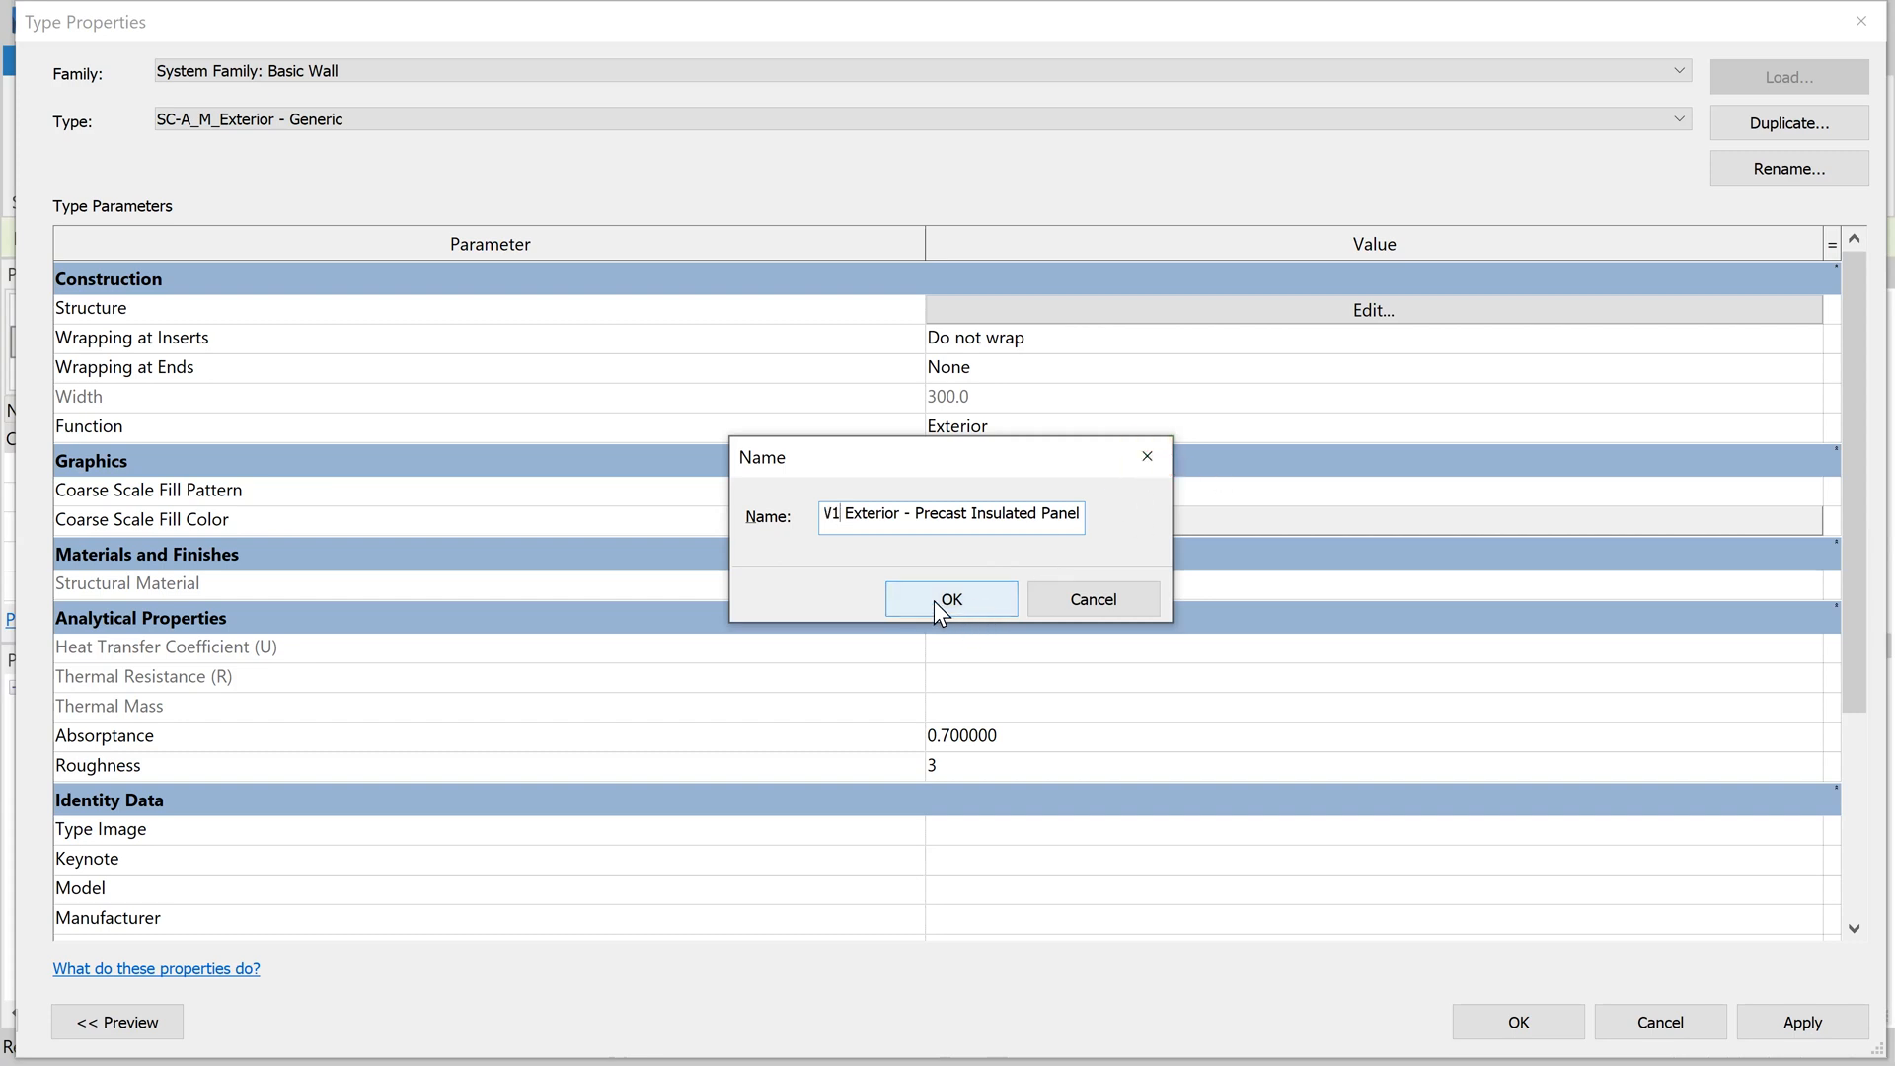
{"action": "key", "text": "Left"}
{"action": "key", "text": "Left"}
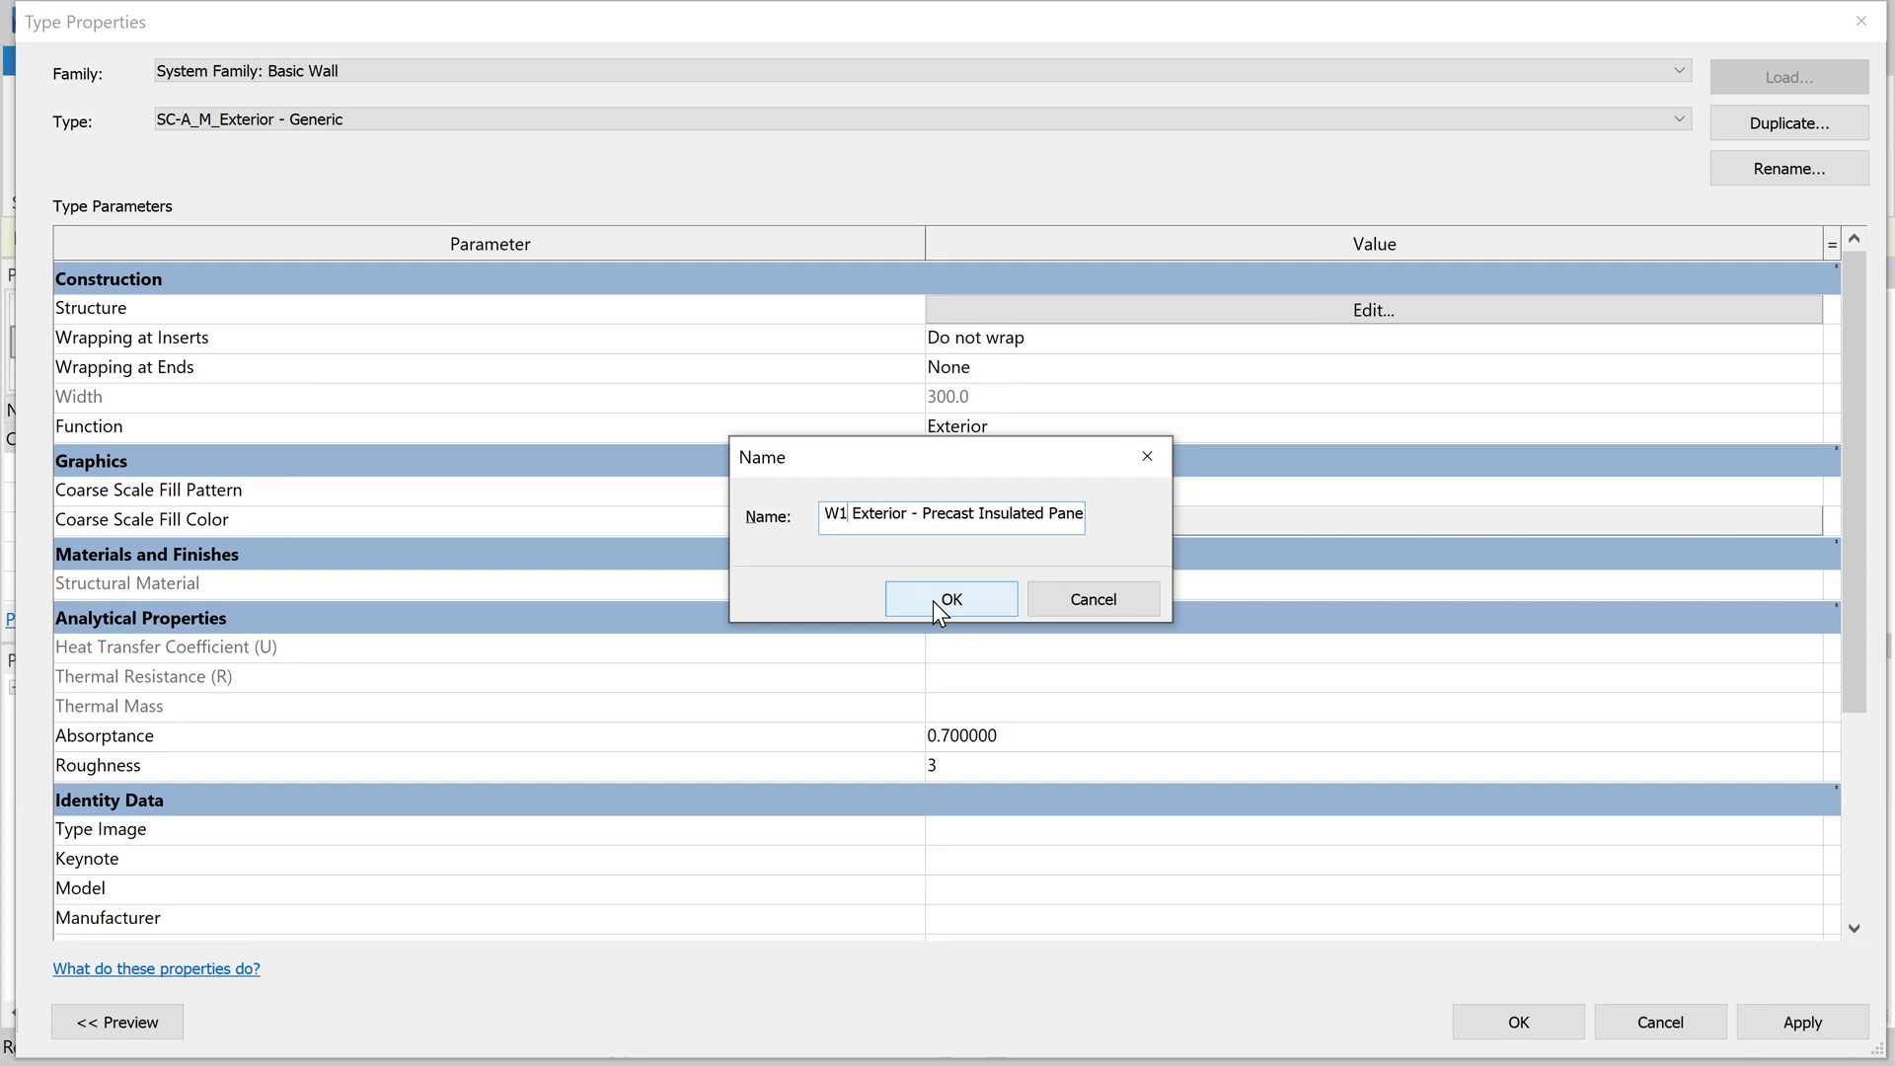
{"action": "left_click", "coordinate": [936, 600]}
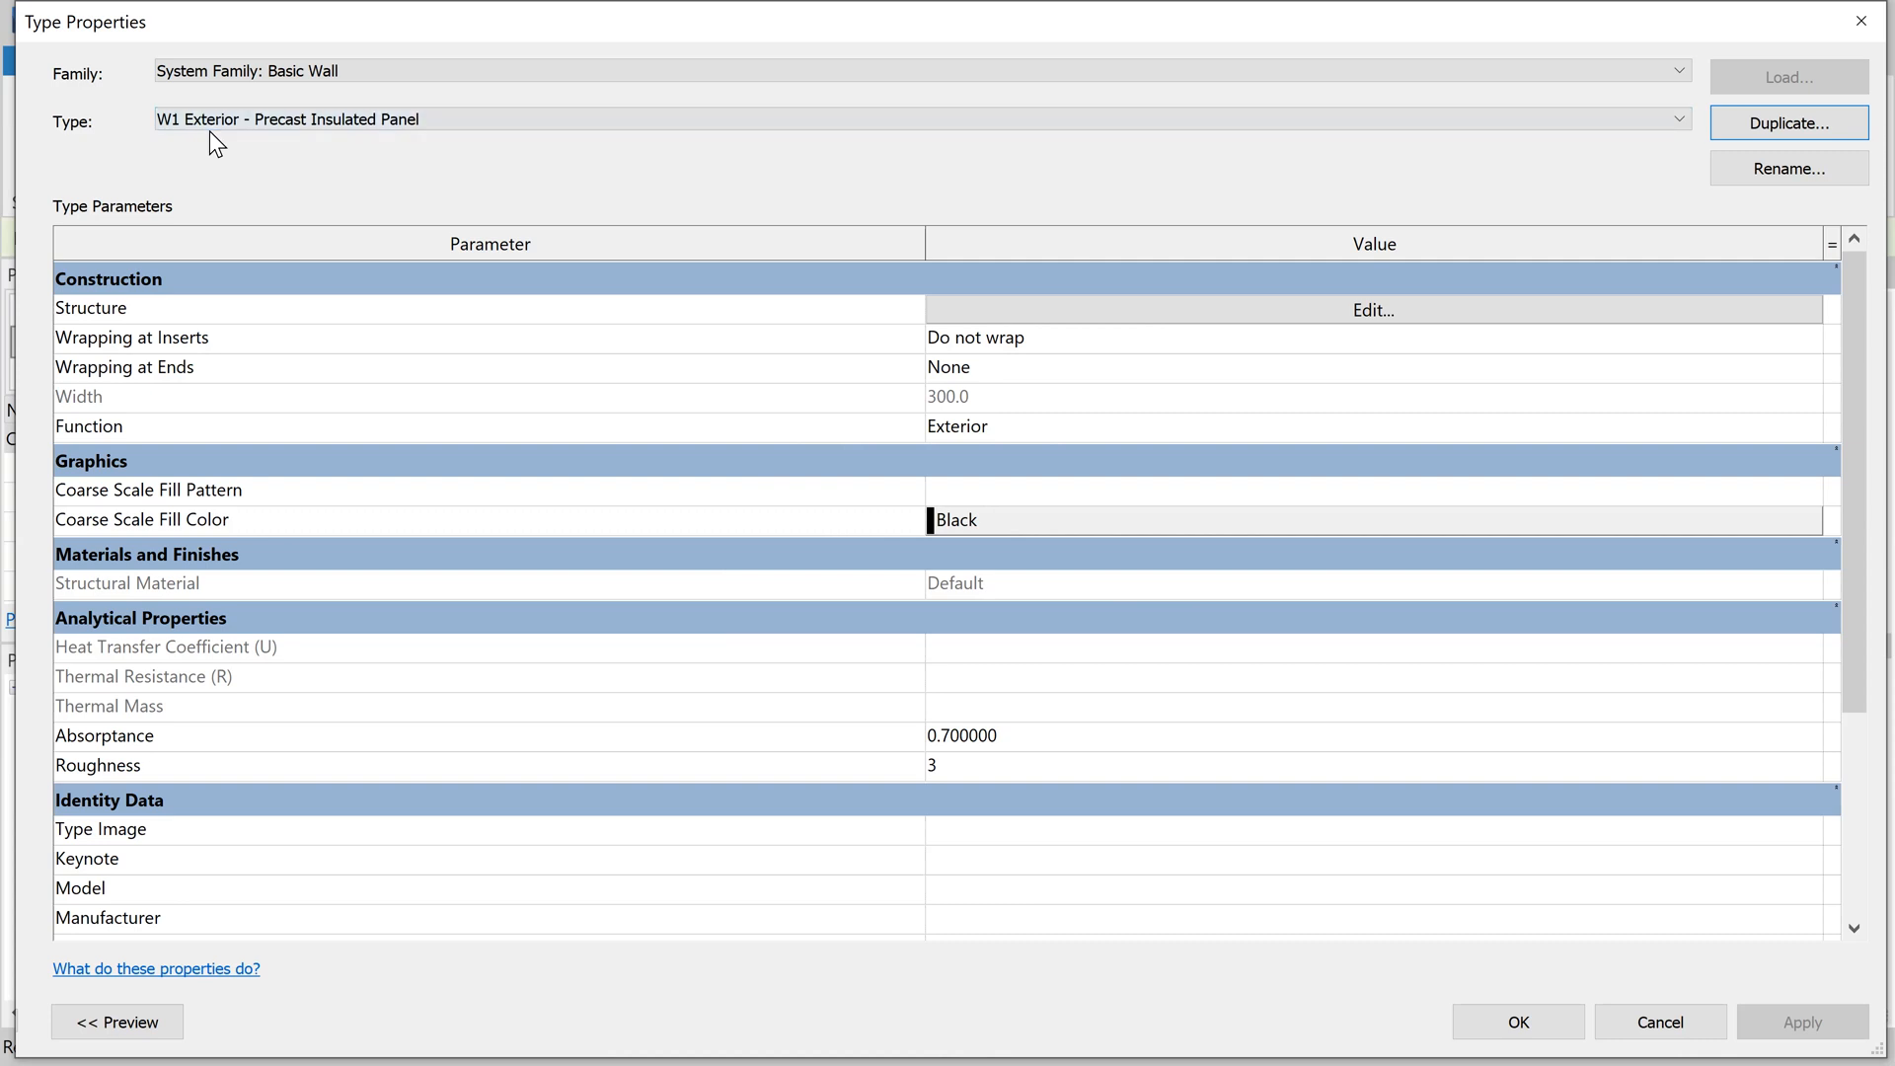
Step: Open the layer structure of the W1 wall type for editing and check its layers against the PDF wall legend in Acrobat
{"action": "left_click", "coordinate": [1294, 316]}
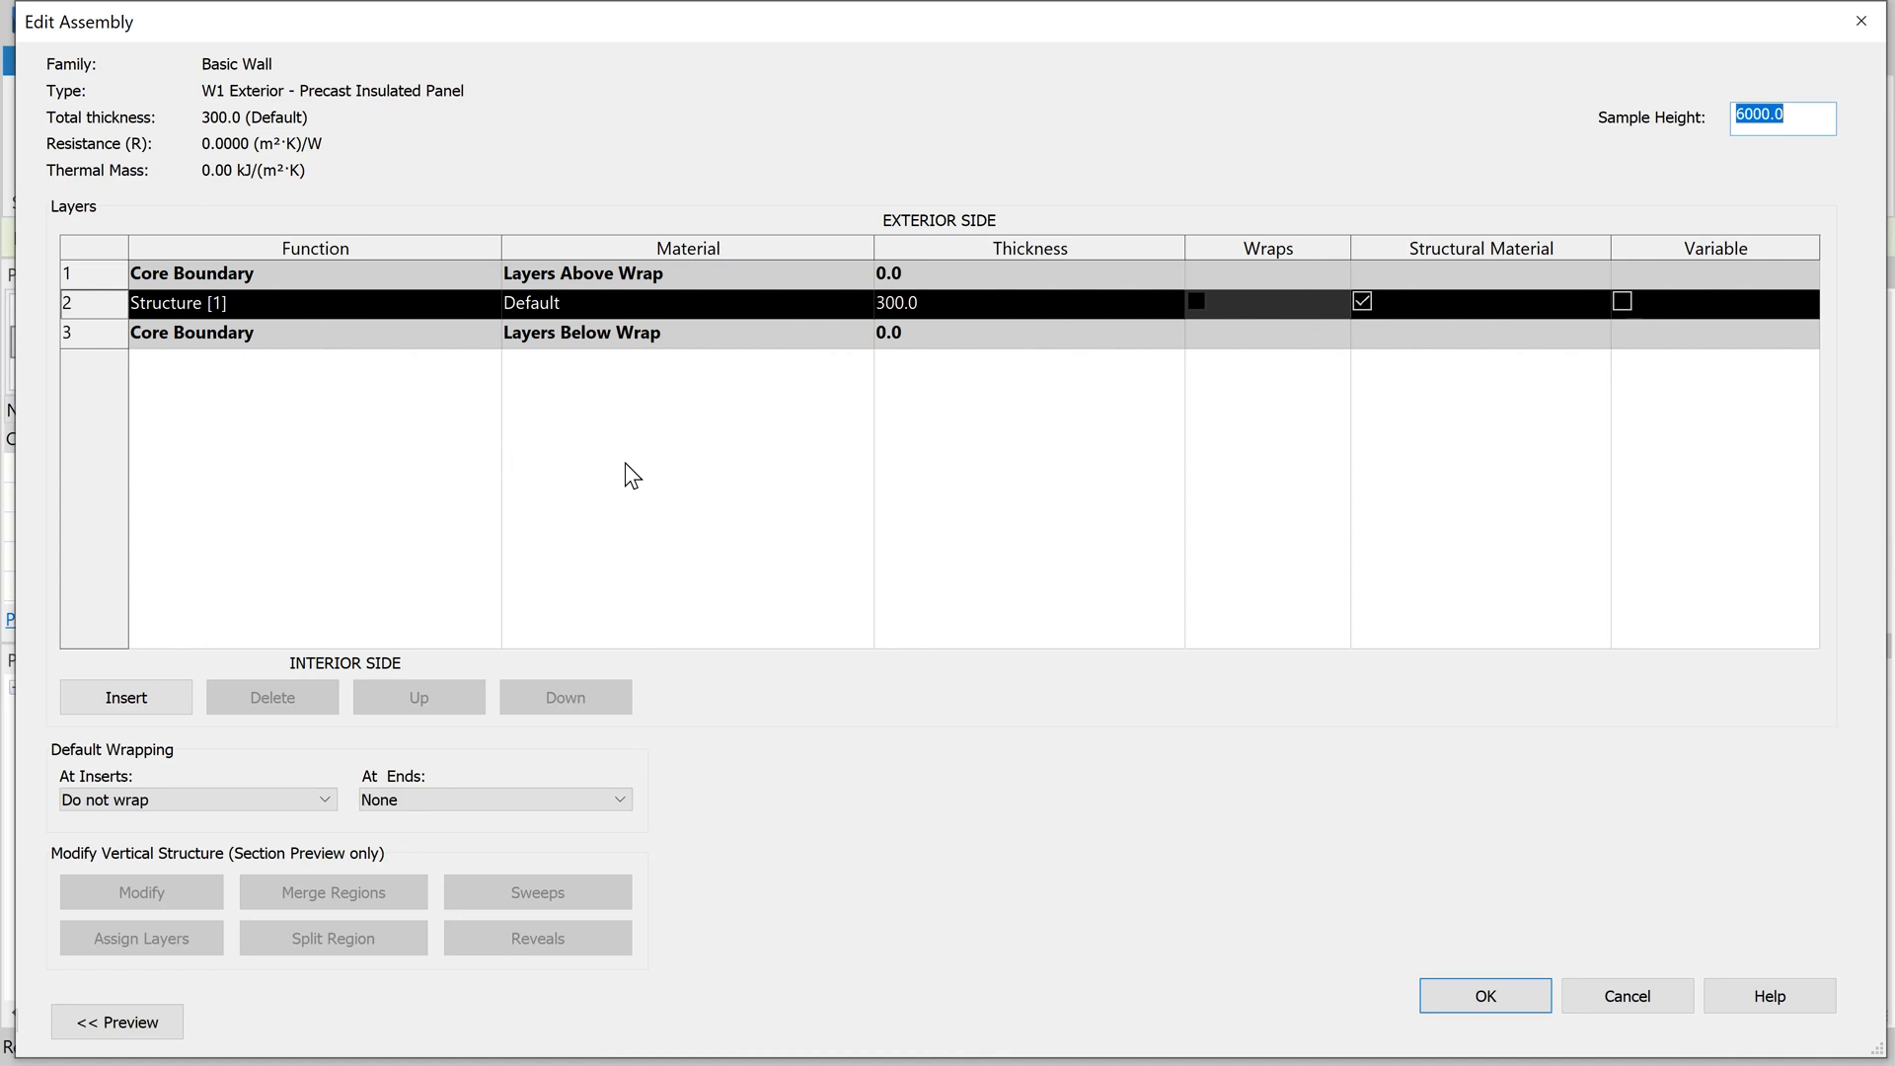
{"action": "key", "text": "alt+Tab"}
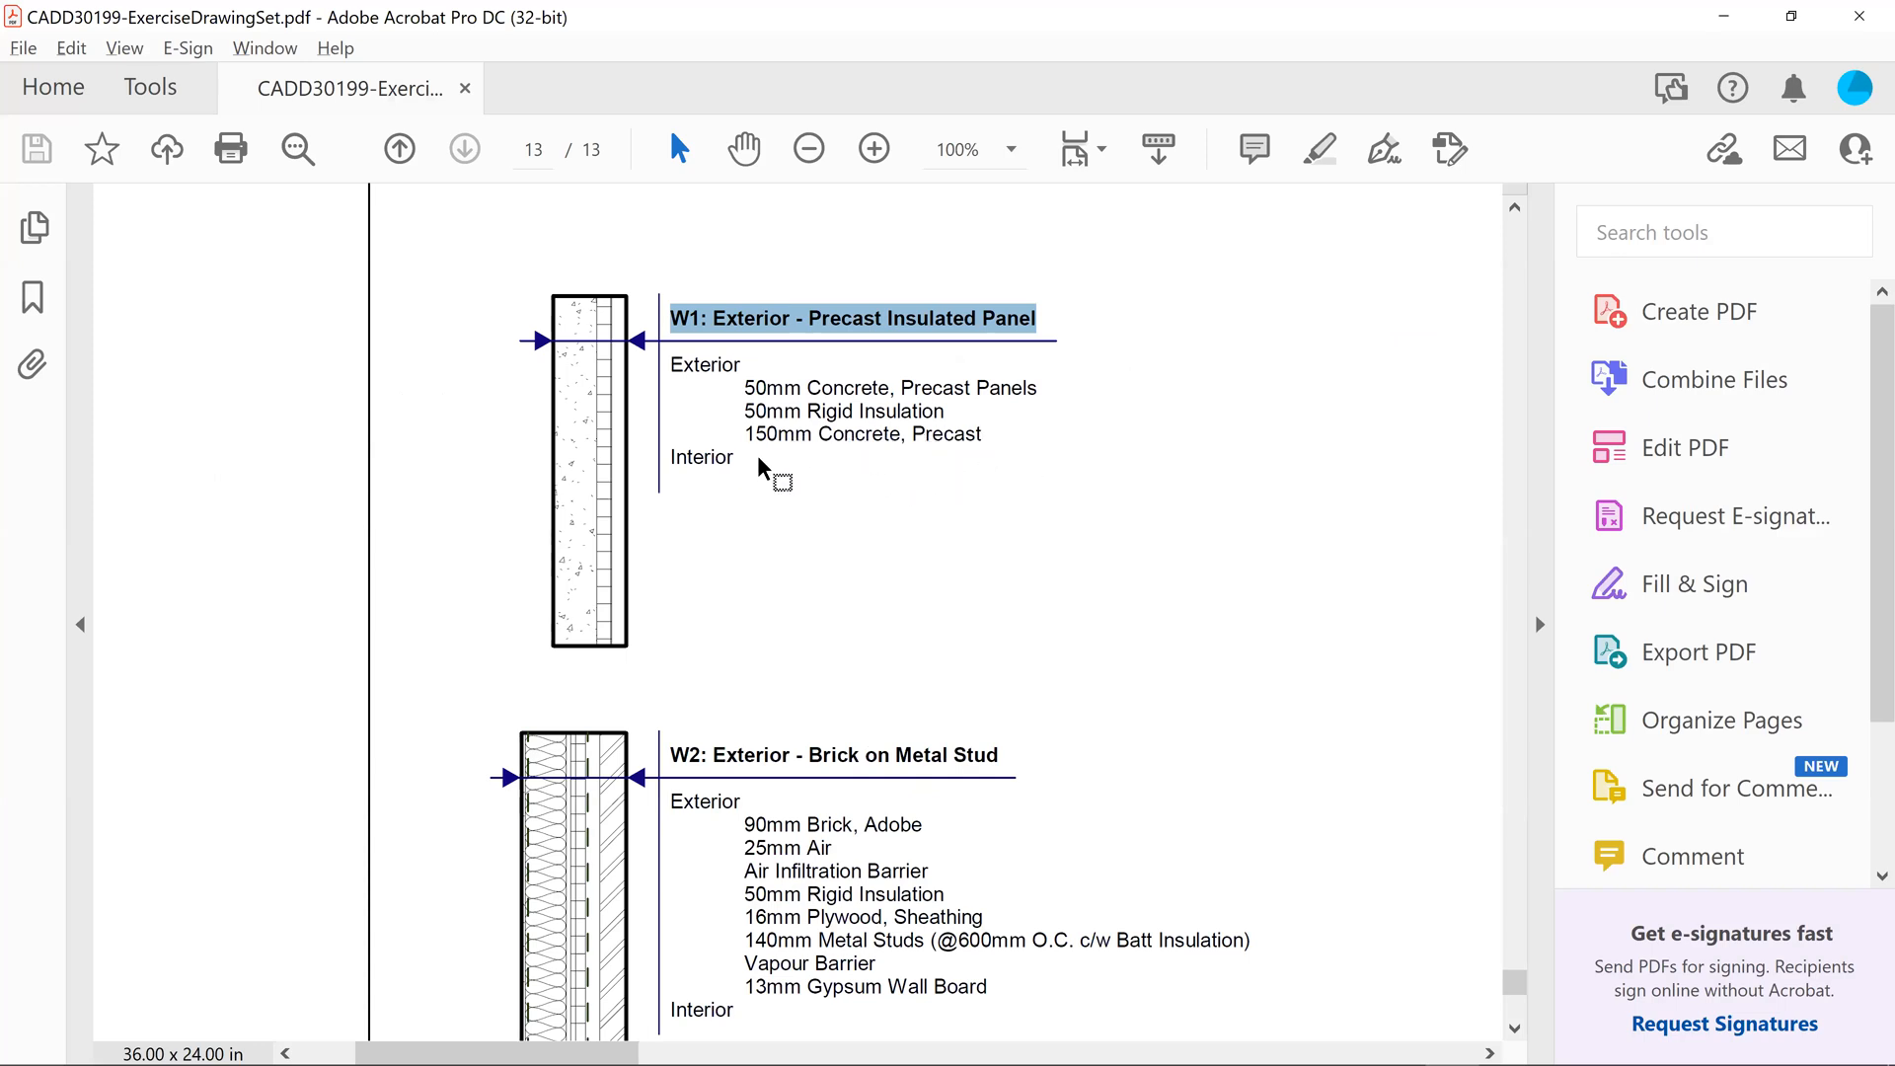
{"action": "key", "text": "alt+Tab"}
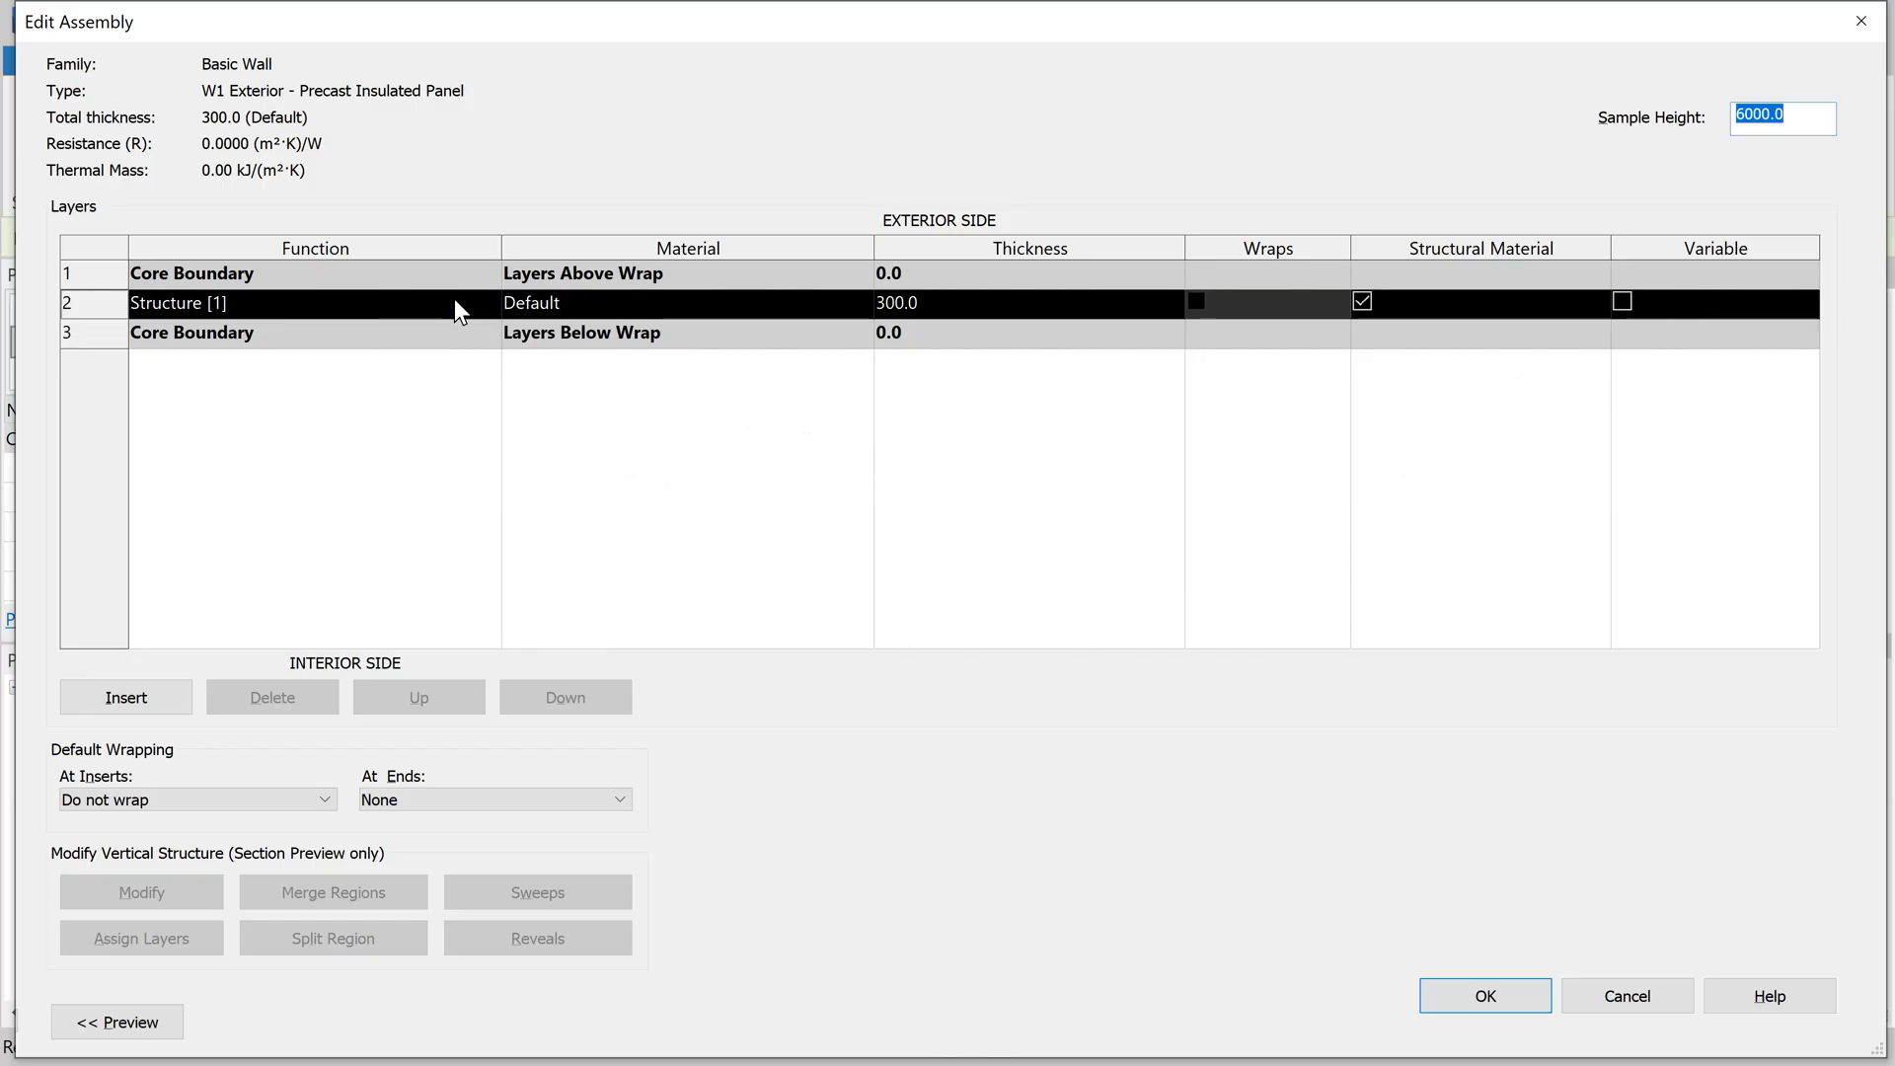
Step: In Revit, search the materials for "conc" and assign Concrete, Precast to the core structure layer, reviewing its graphics settings
{"action": "left_click", "coordinate": [567, 300]}
{"action": "left_click", "coordinate": [862, 304]}
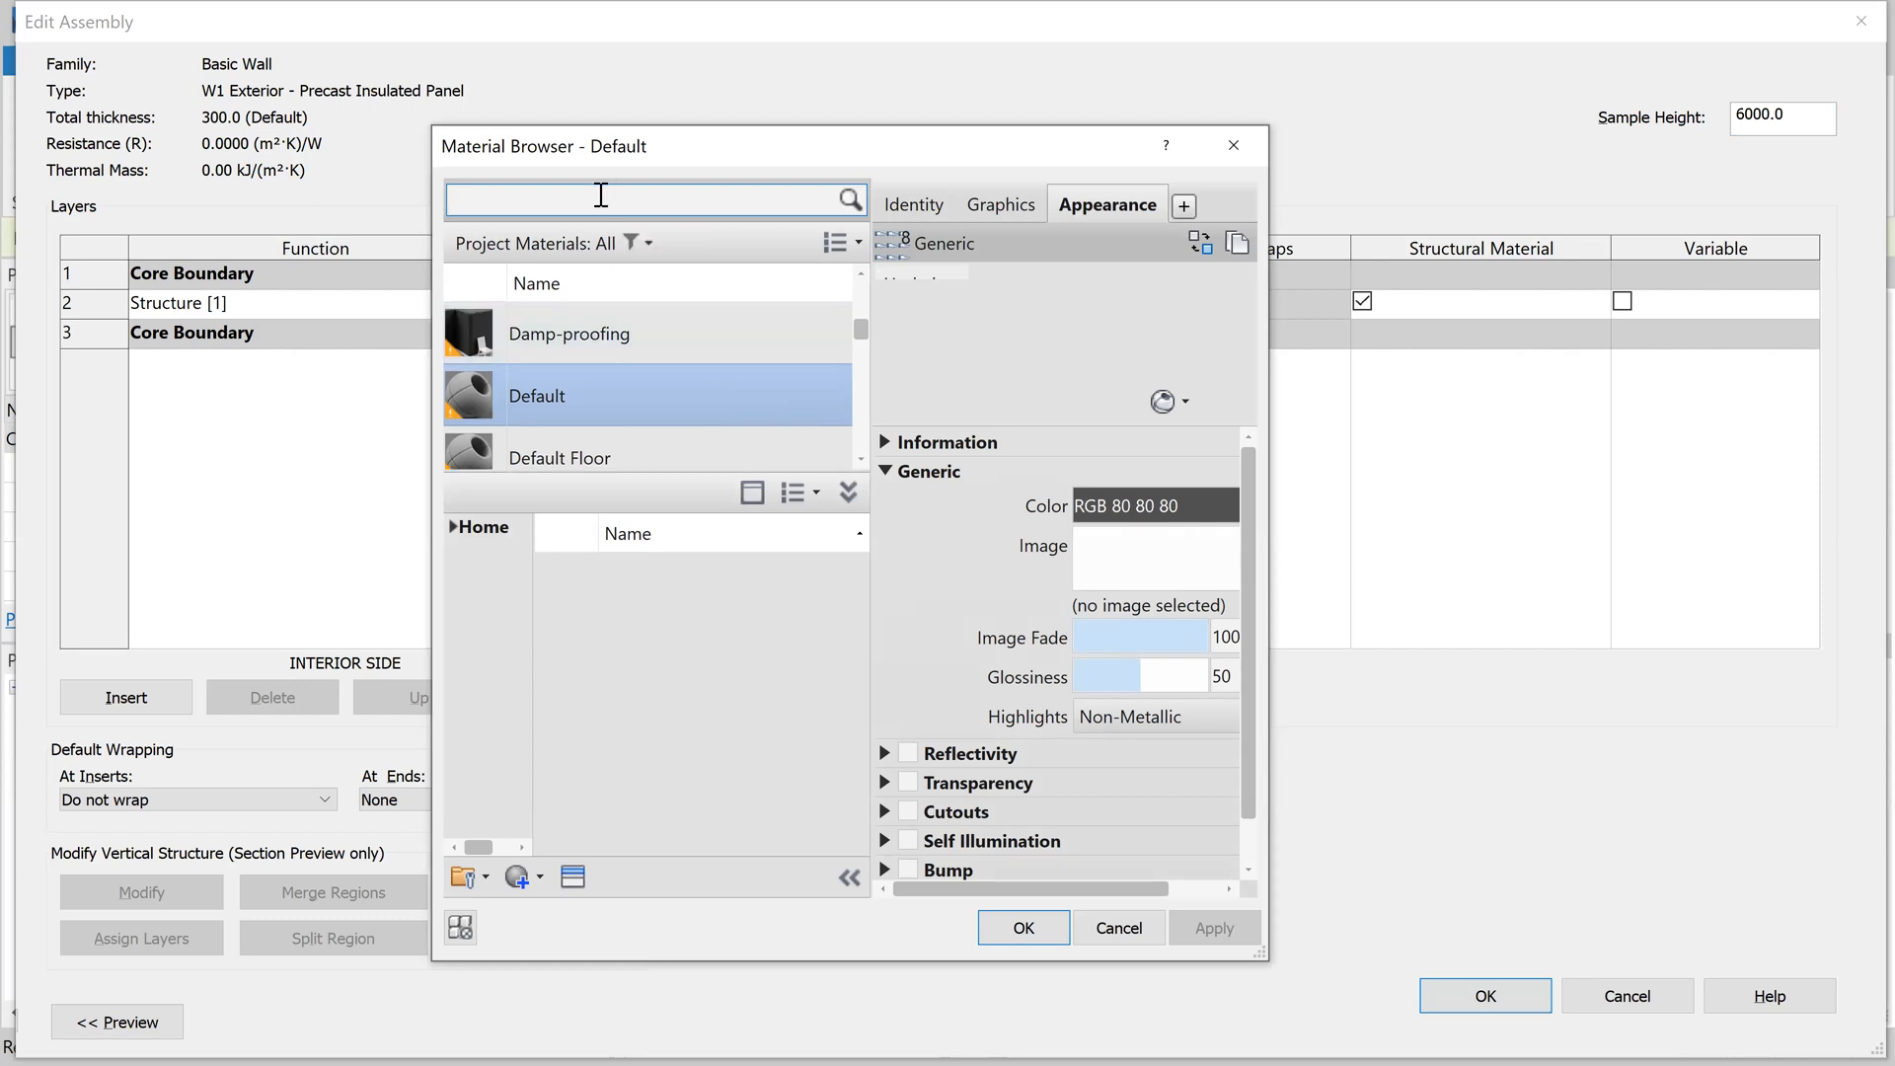
{"action": "type", "text": "co"}
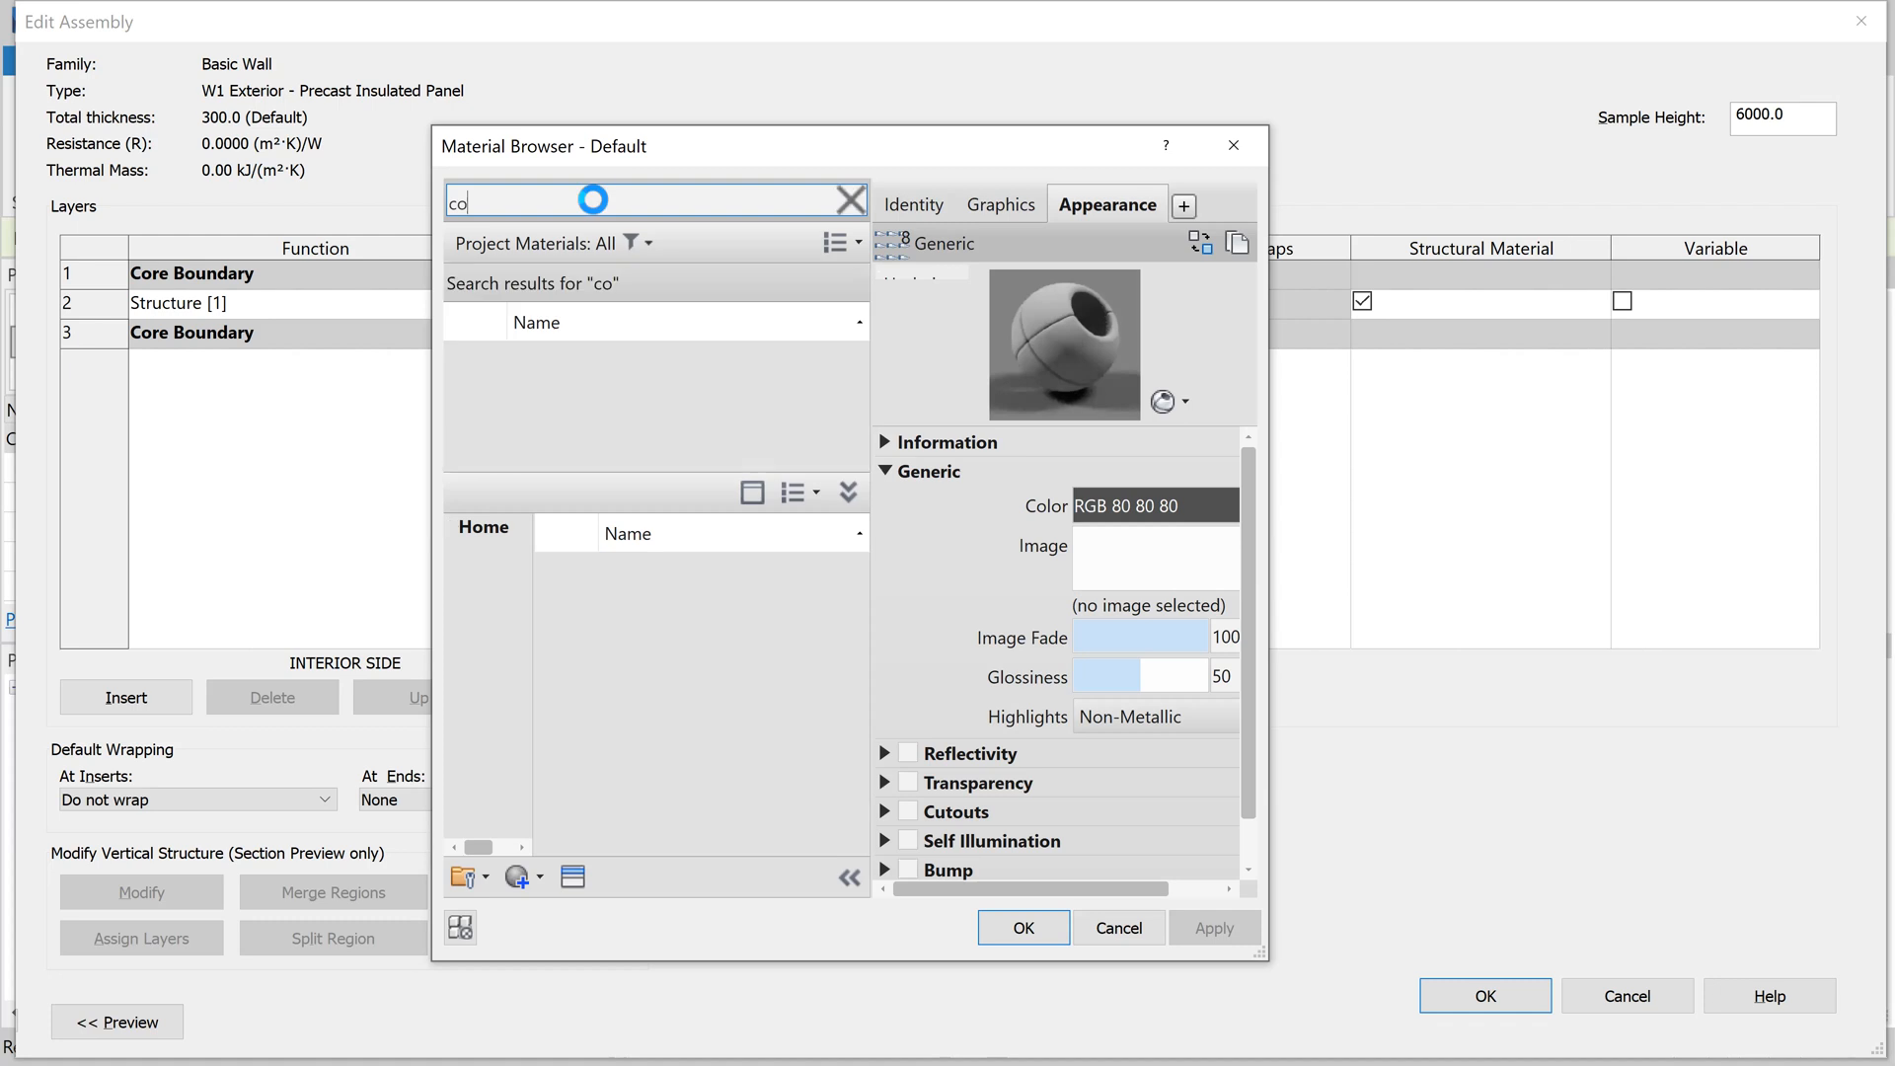
{"action": "type", "text": "nc"}
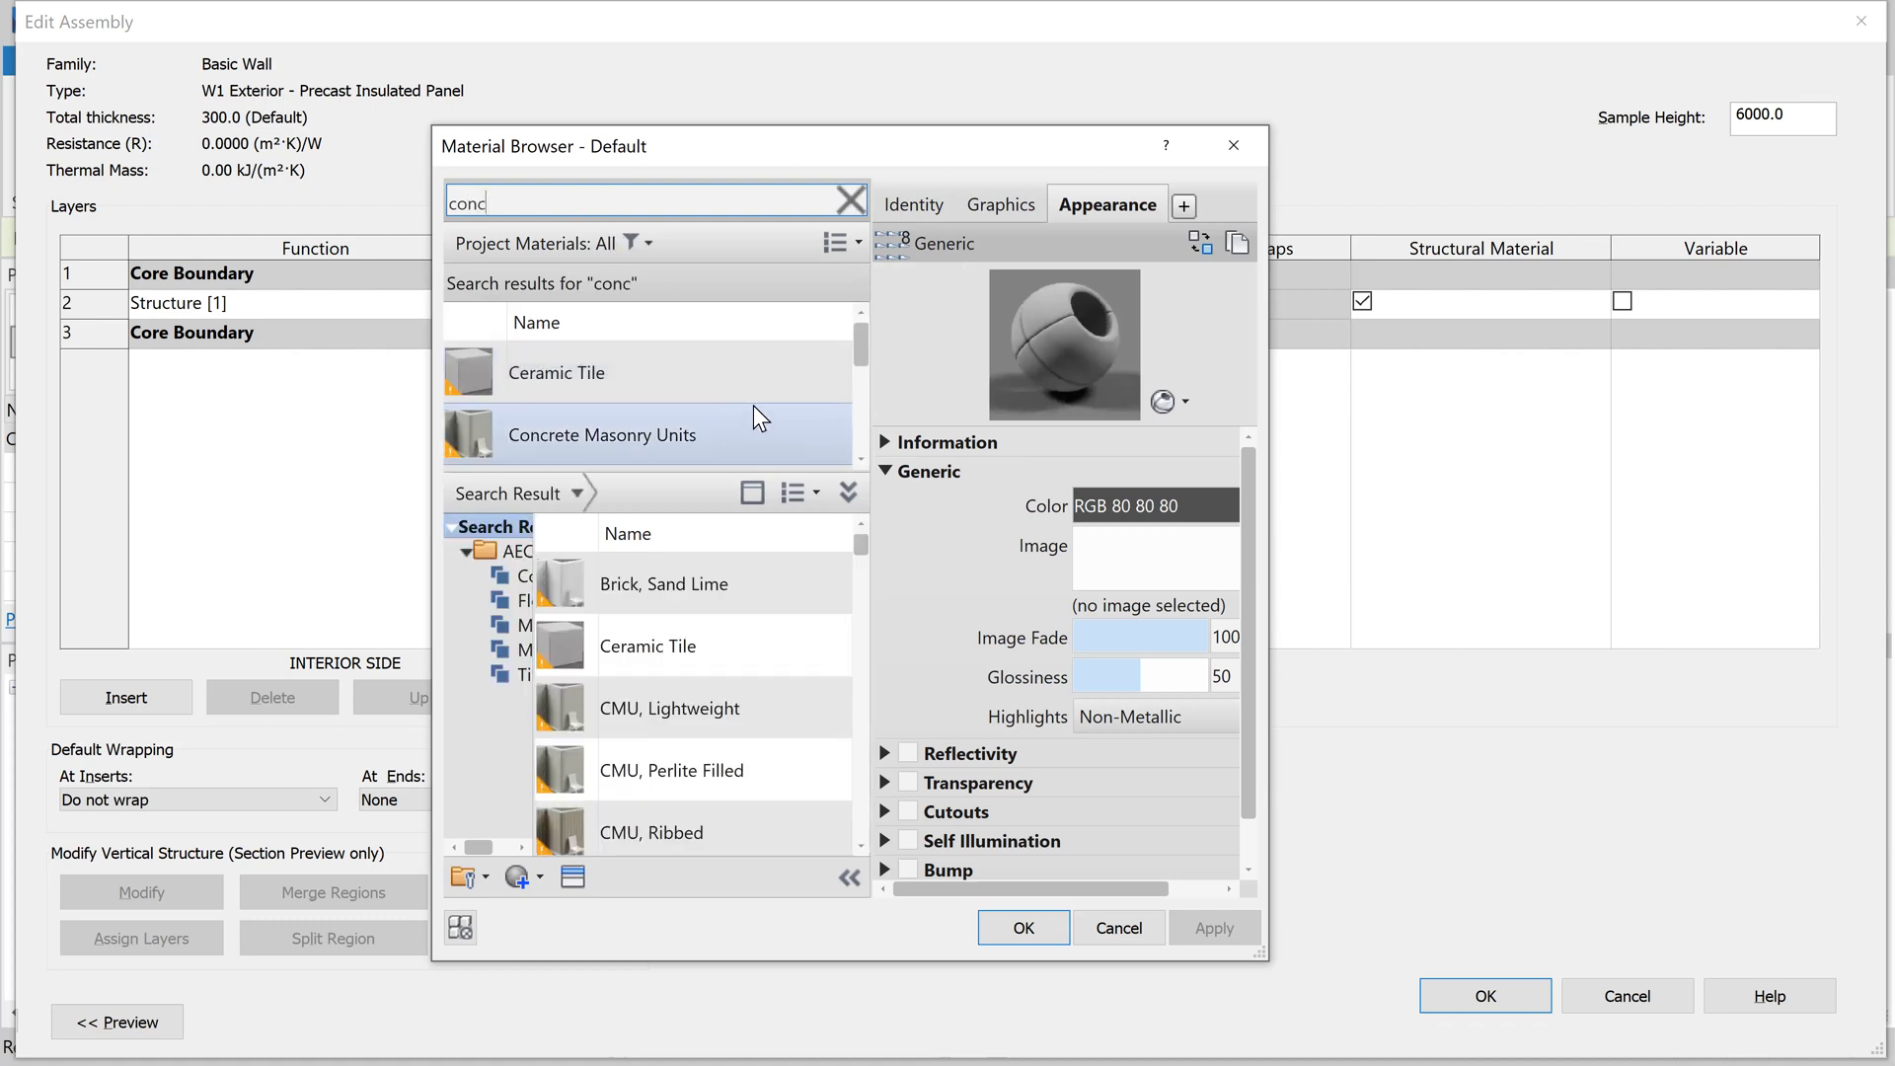
{"action": "scroll", "coordinate": [754, 407], "scroll_direction": "down", "scroll_amount": 1}
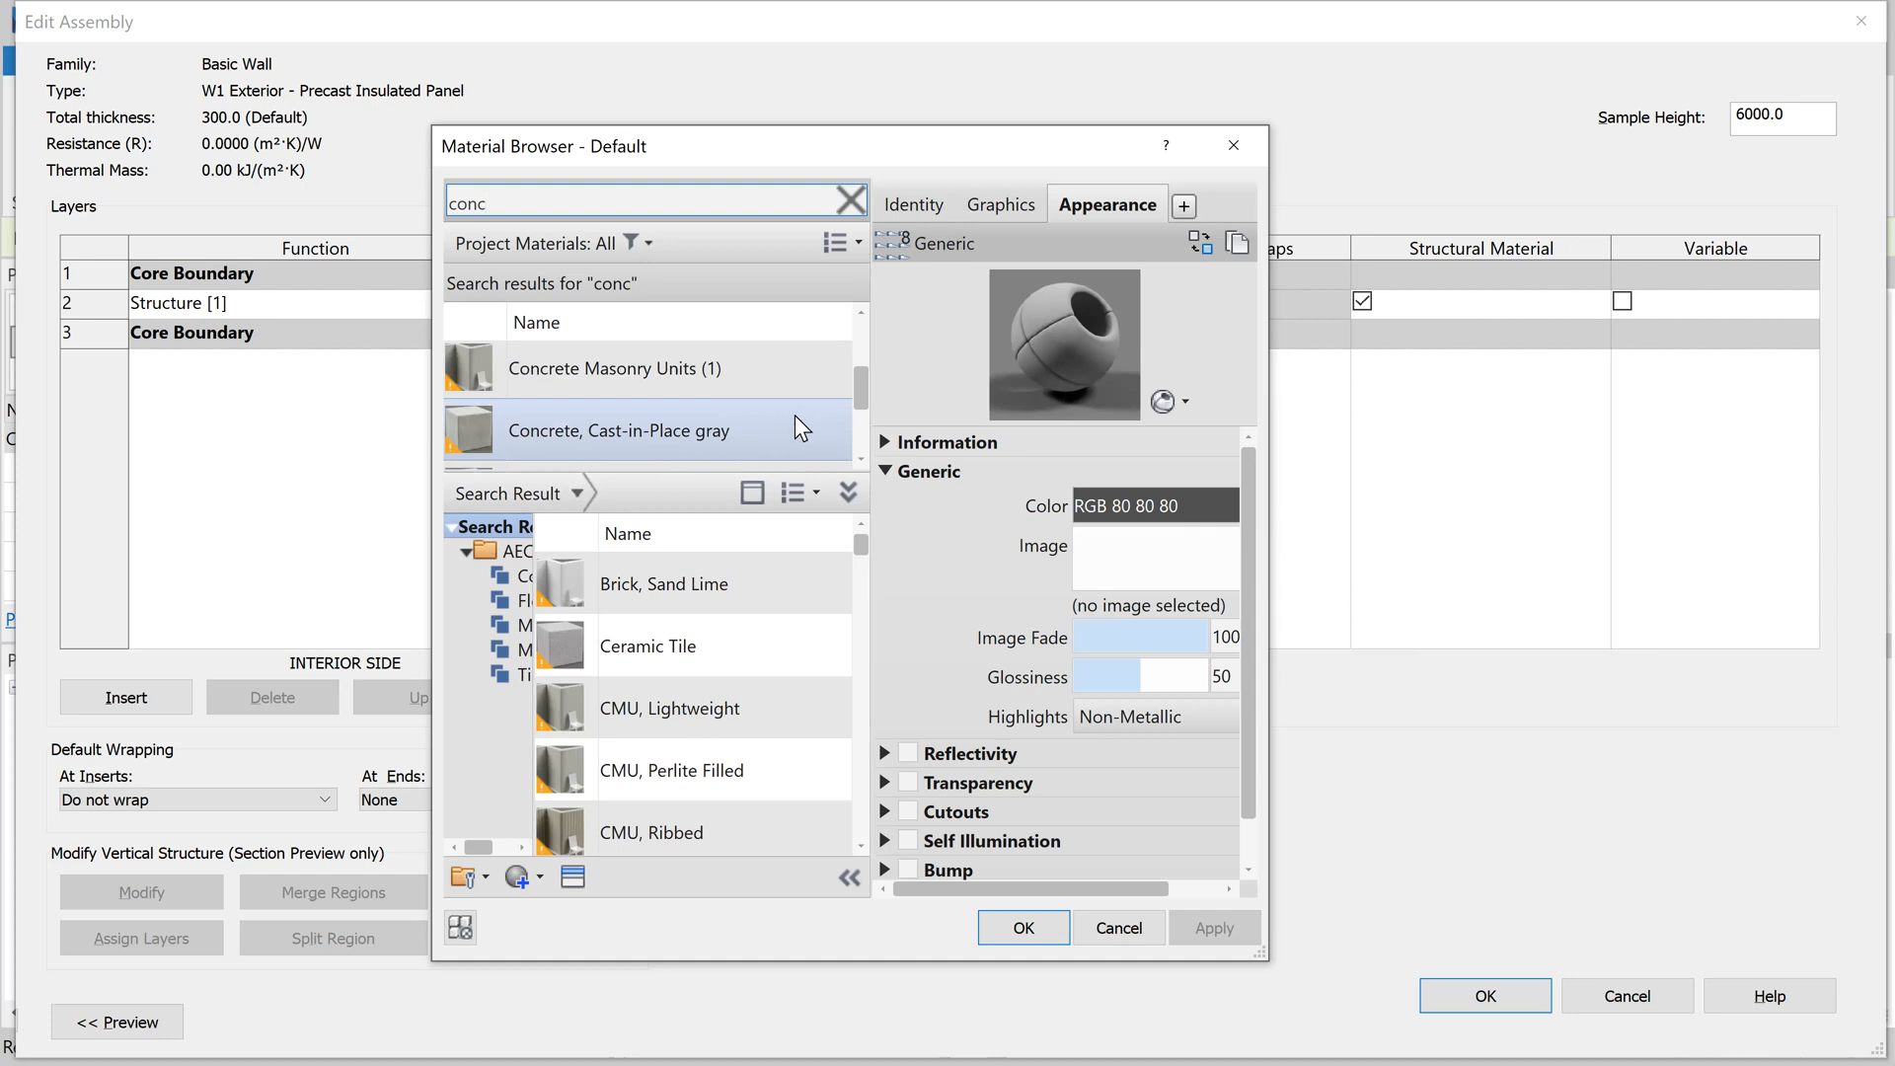
{"action": "scroll", "coordinate": [795, 415], "scroll_direction": "down", "scroll_amount": 1}
{"action": "left_click", "coordinate": [685, 441]}
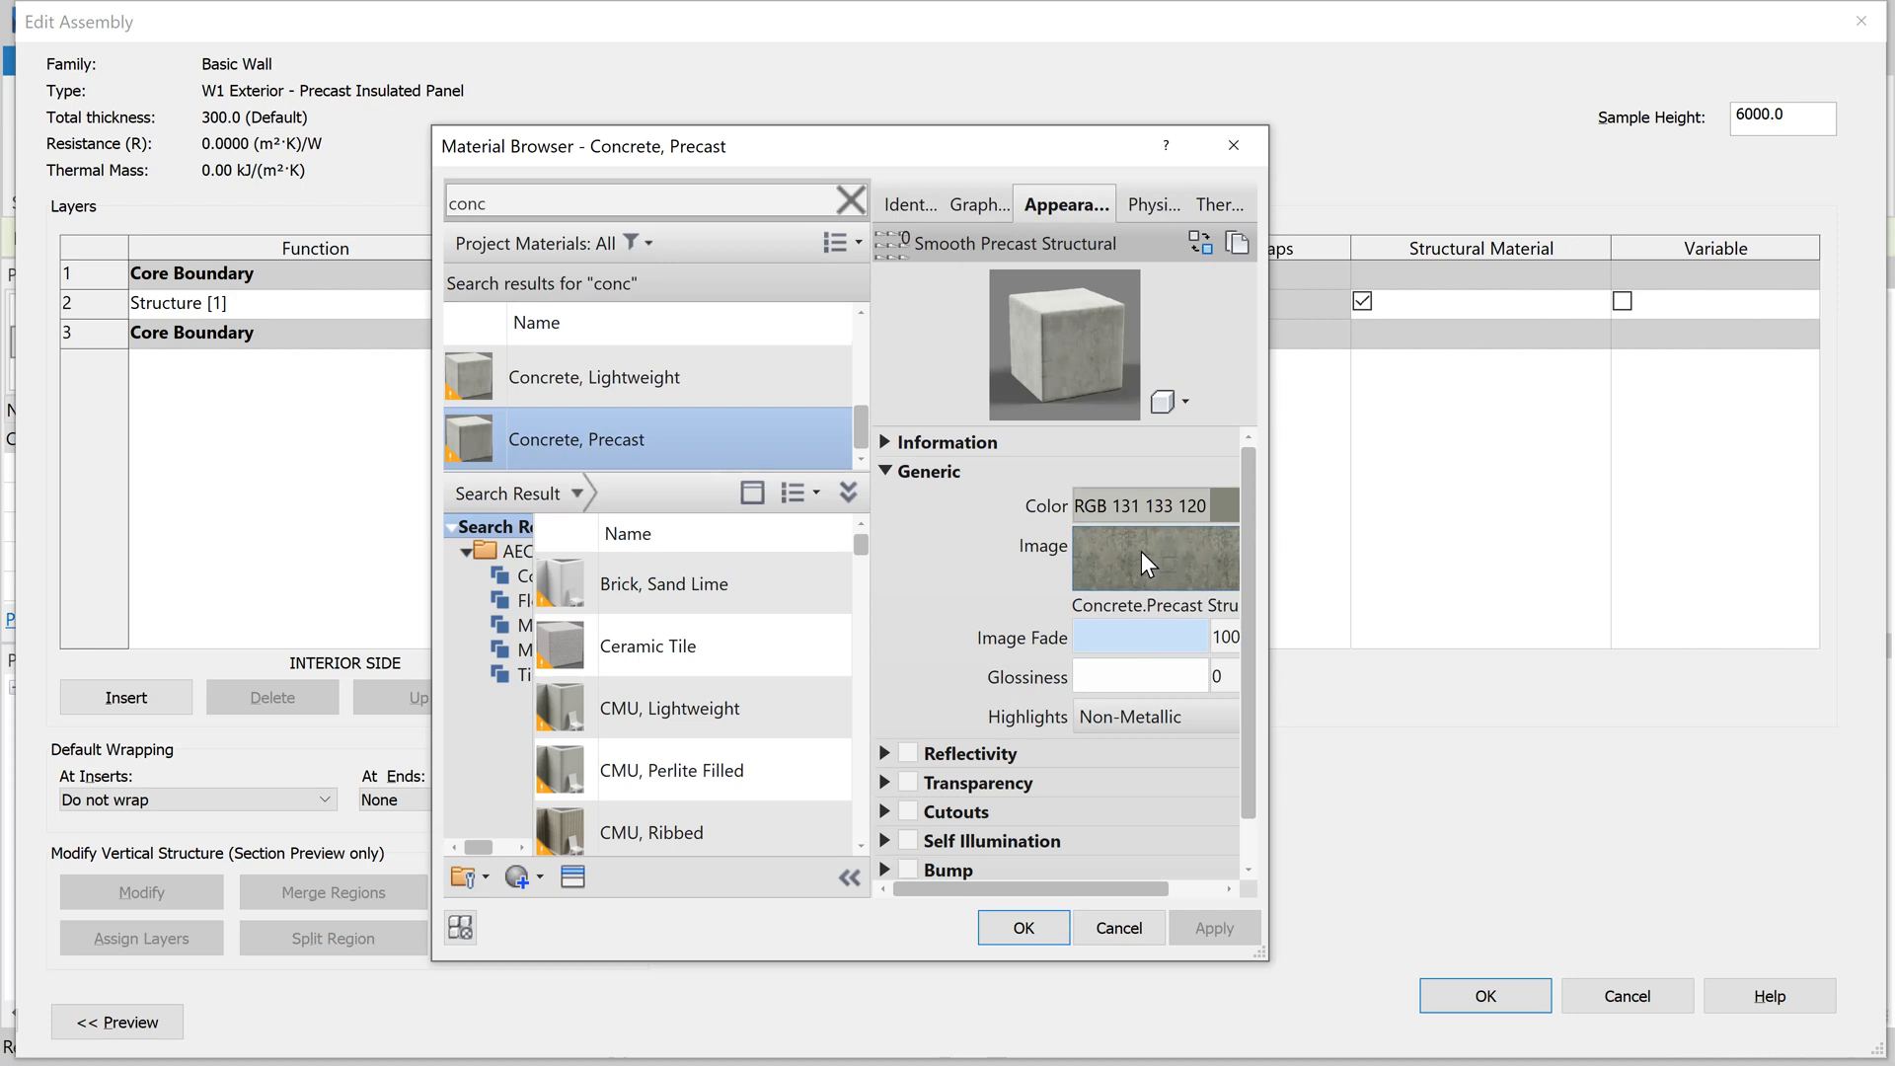
{"action": "left_click", "coordinate": [977, 204]}
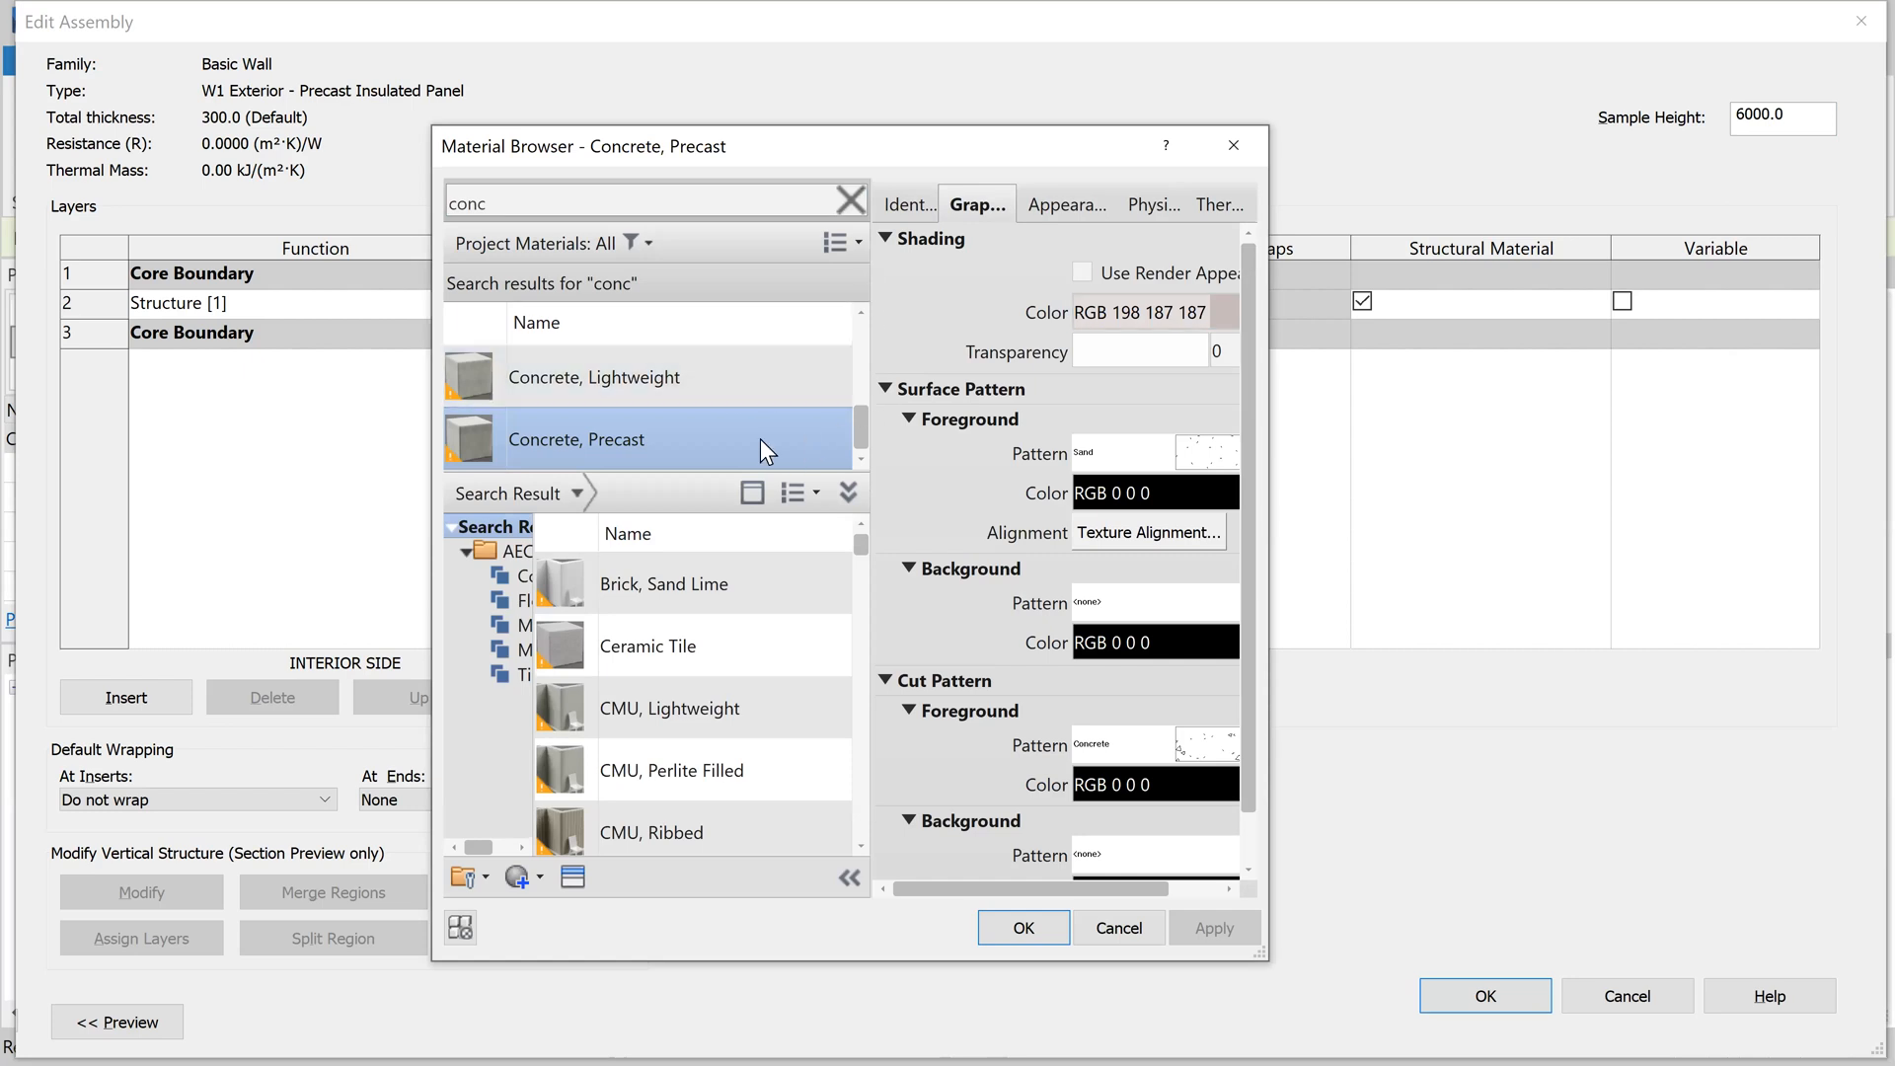
{"action": "left_click", "coordinate": [1034, 926]}
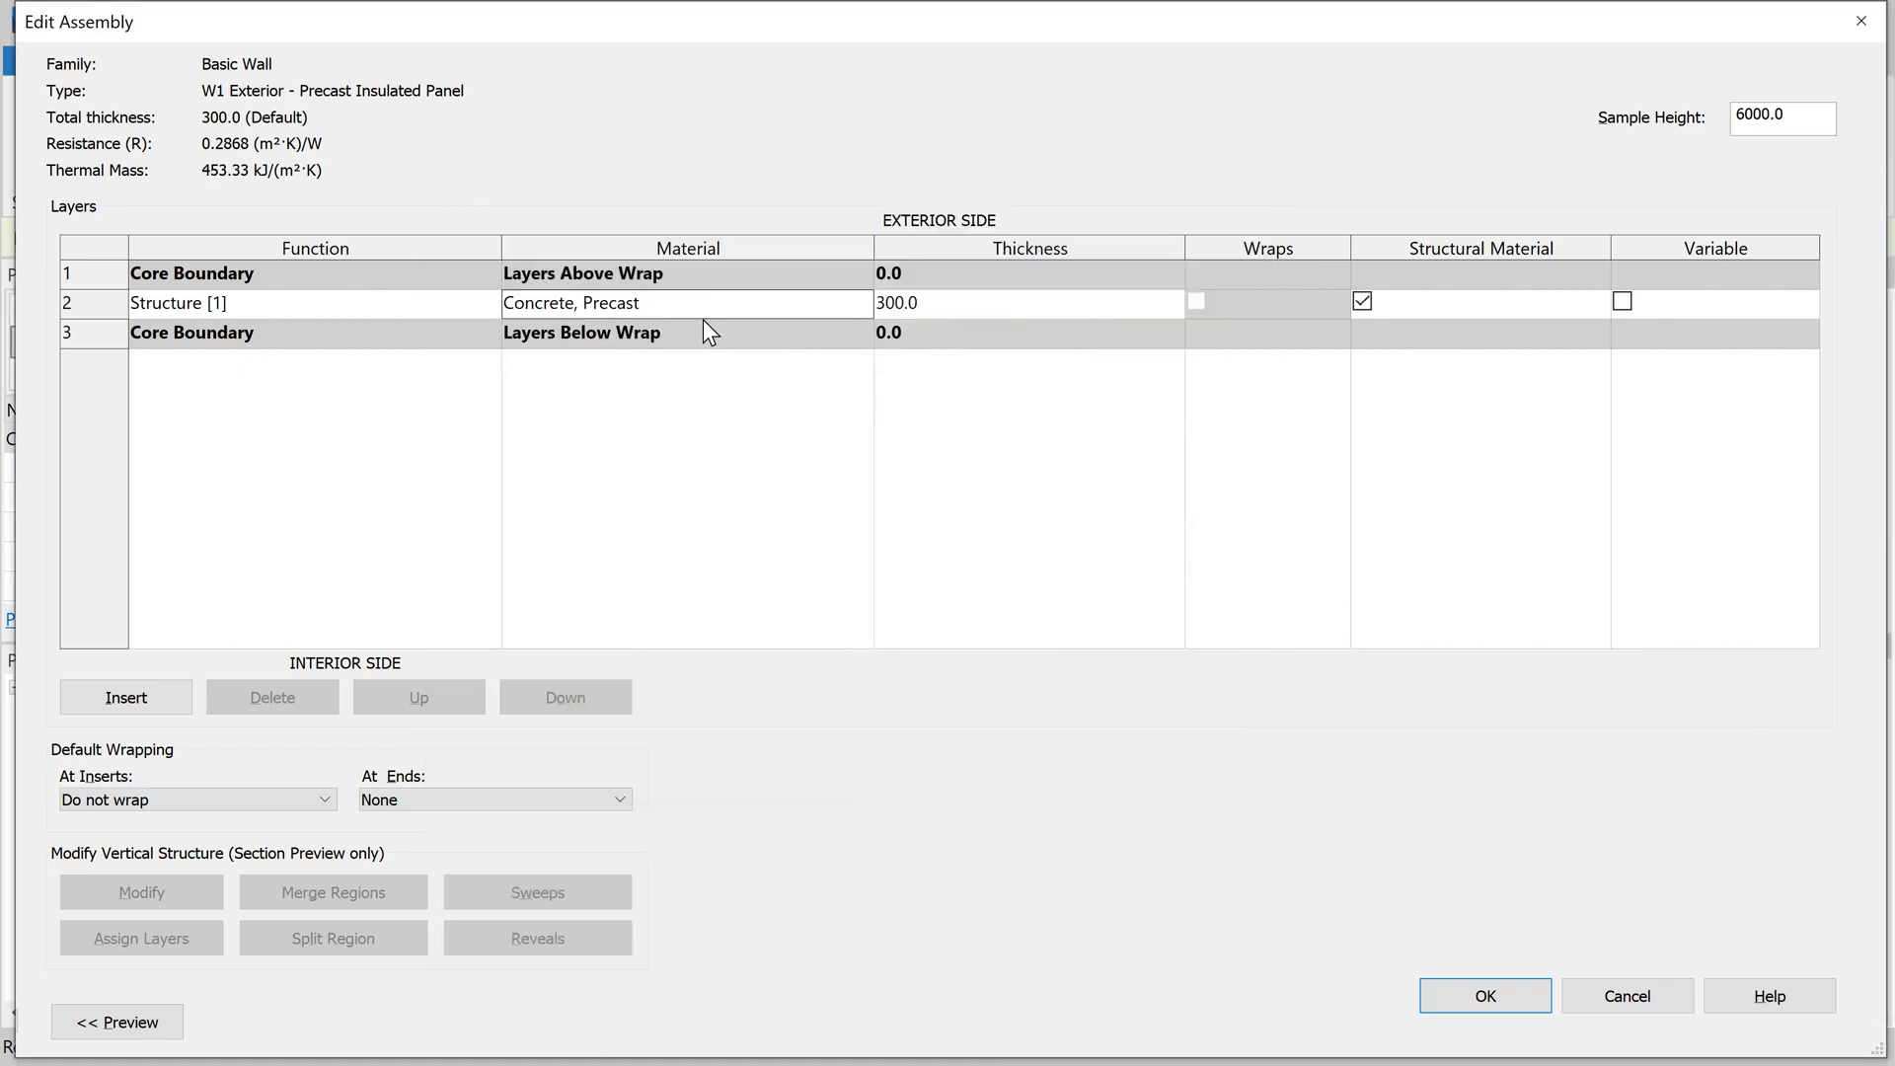
Step: Set the thickness of the precast concrete structure layer to 150 mm
{"action": "left_click", "coordinate": [903, 316]}
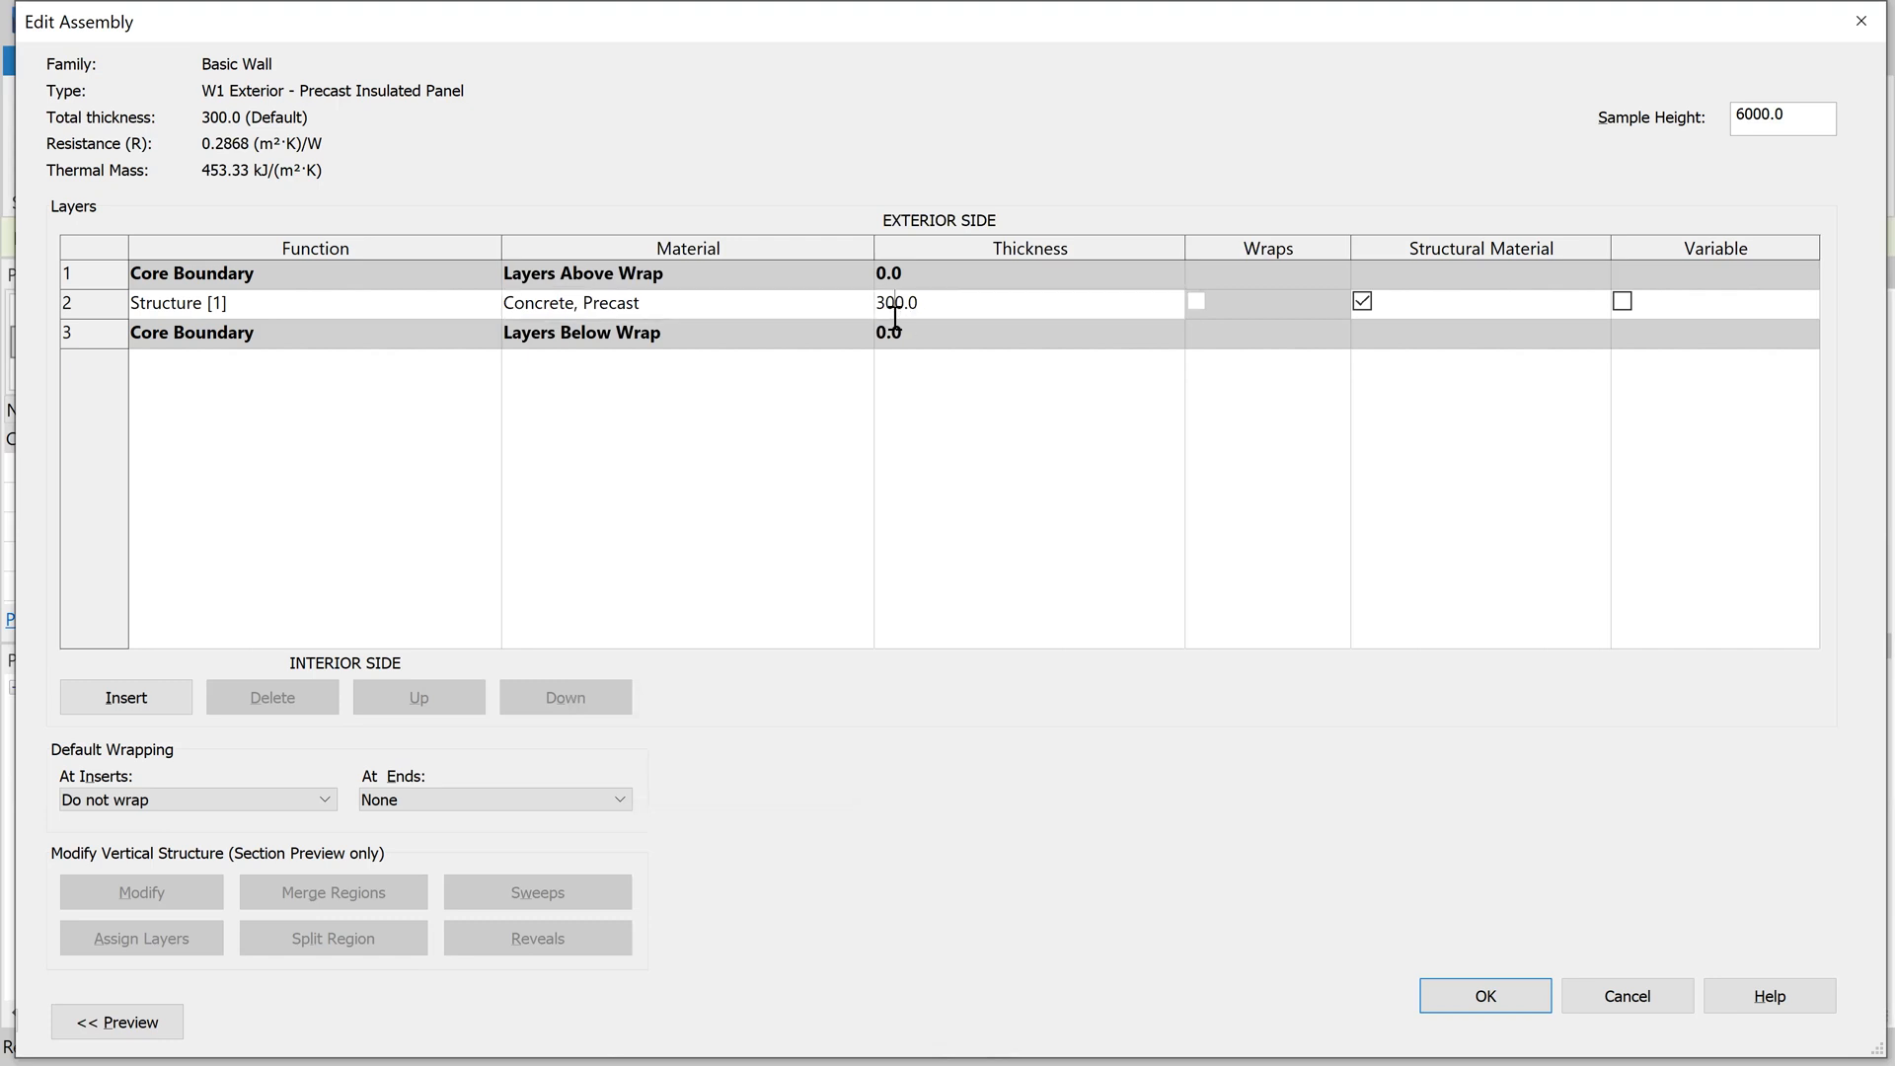
{"action": "left_click_drag", "start_coordinate": [894, 302], "coordinate": [859, 300]}
{"action": "type", "text": "150"}
{"action": "key", "text": "BackSpace"}
Step: Insert a layer outside the exterior core boundary, consulting the W1 legend in Acrobat, and set its function to Membrane Layer
{"action": "left_click", "coordinate": [89, 270]}
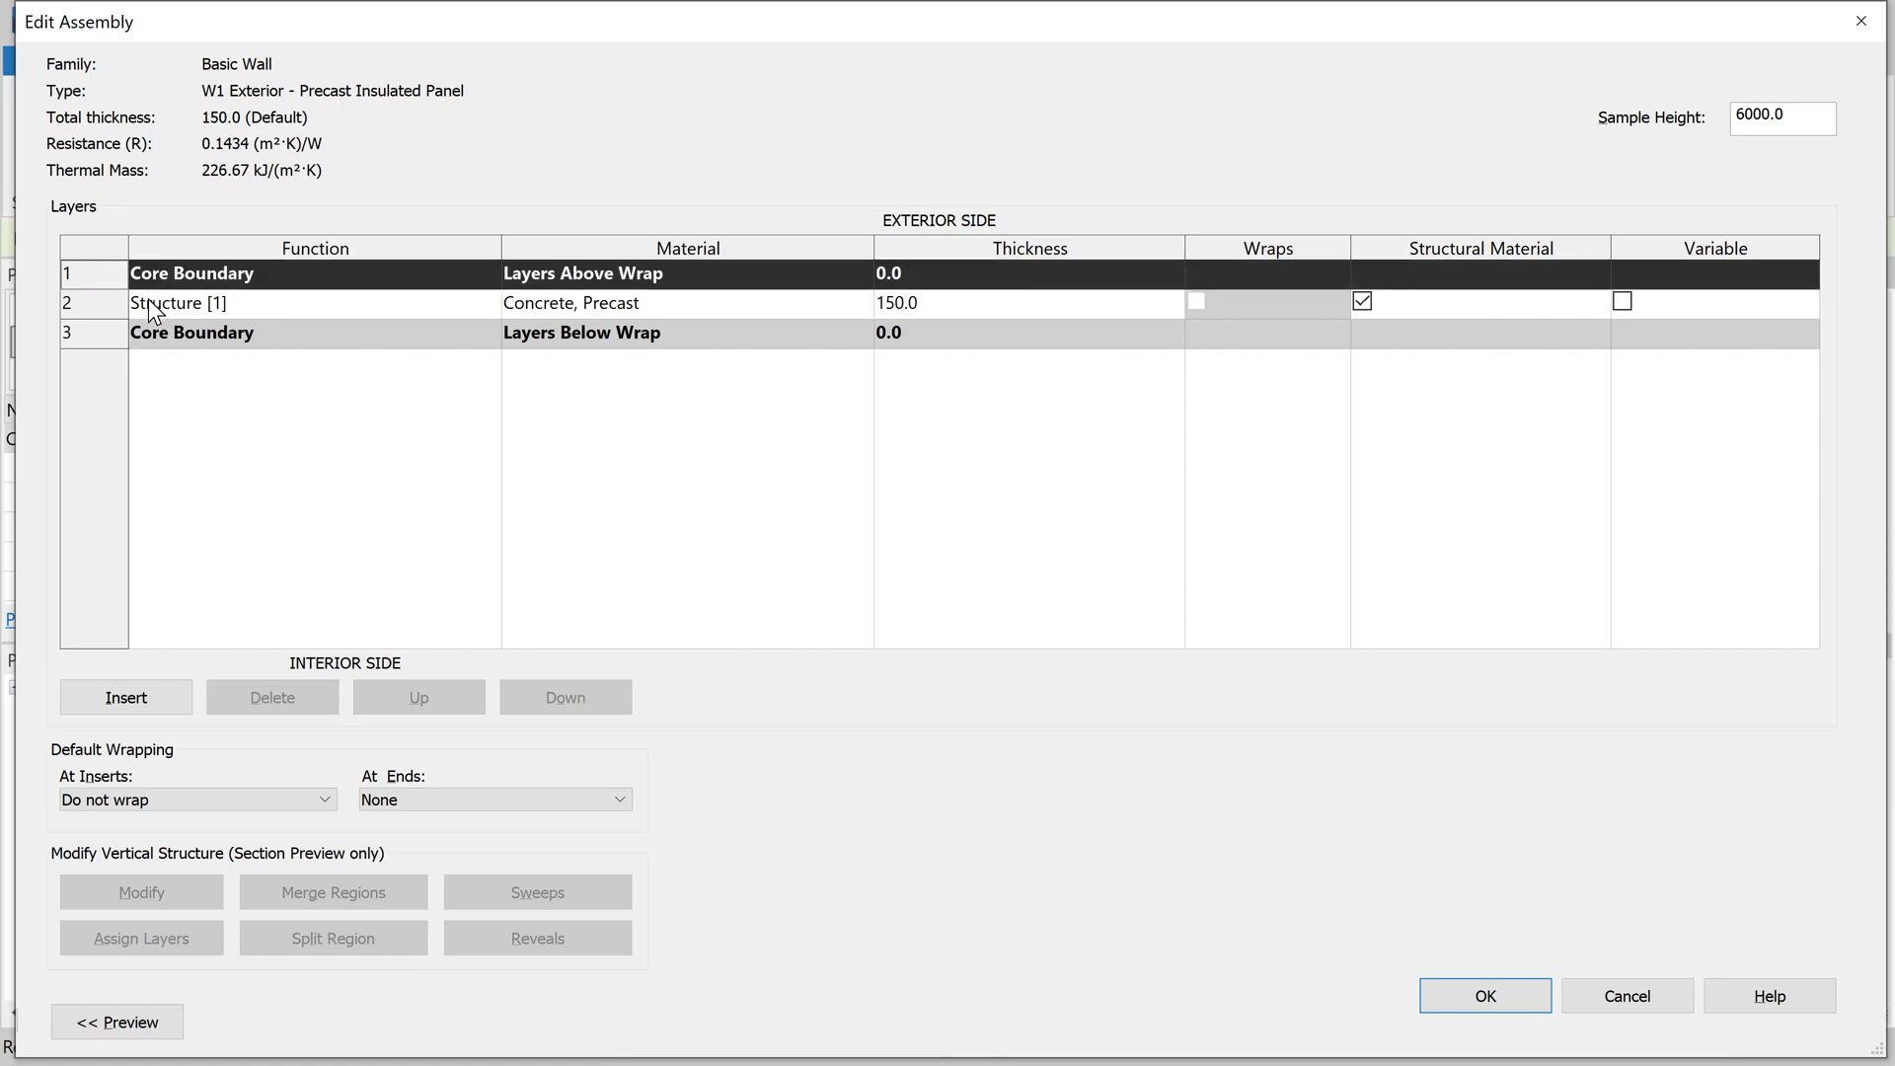
{"action": "left_click", "coordinate": [157, 699]}
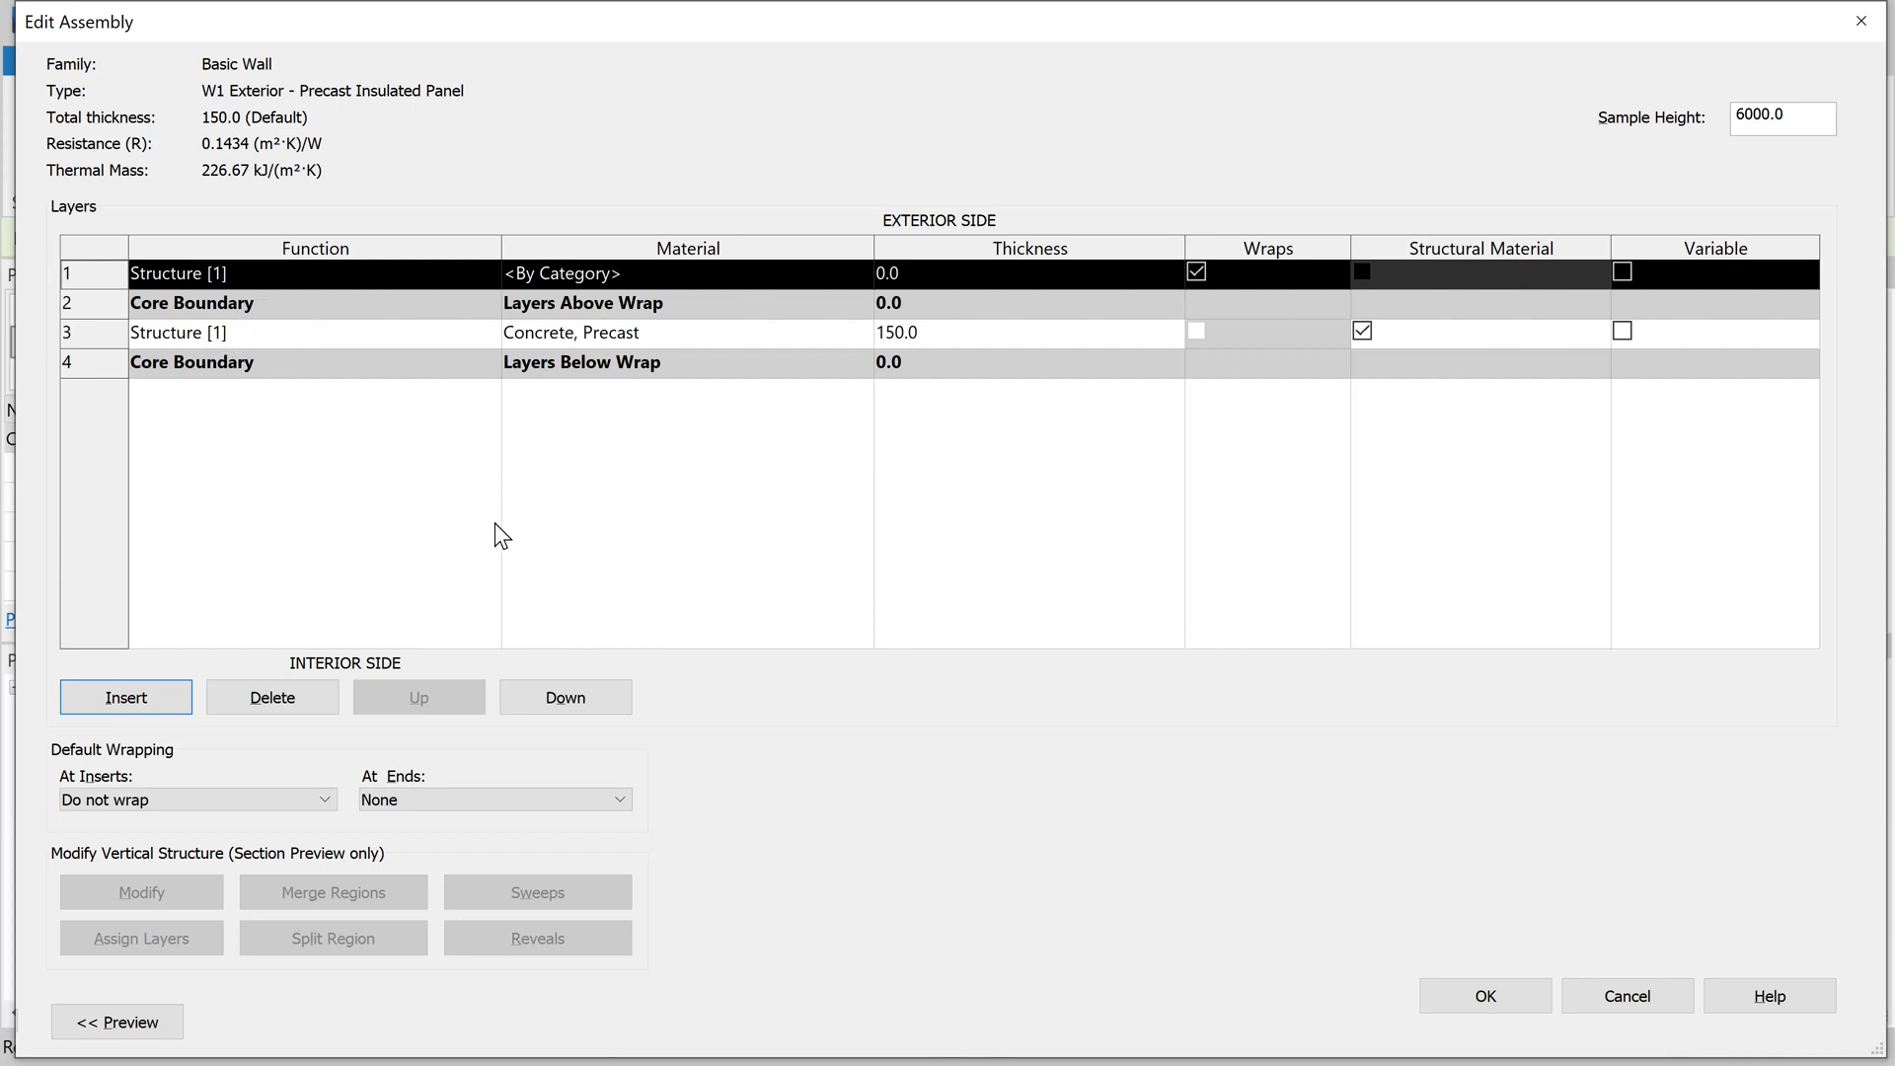
{"action": "key", "text": "alt+Tab"}
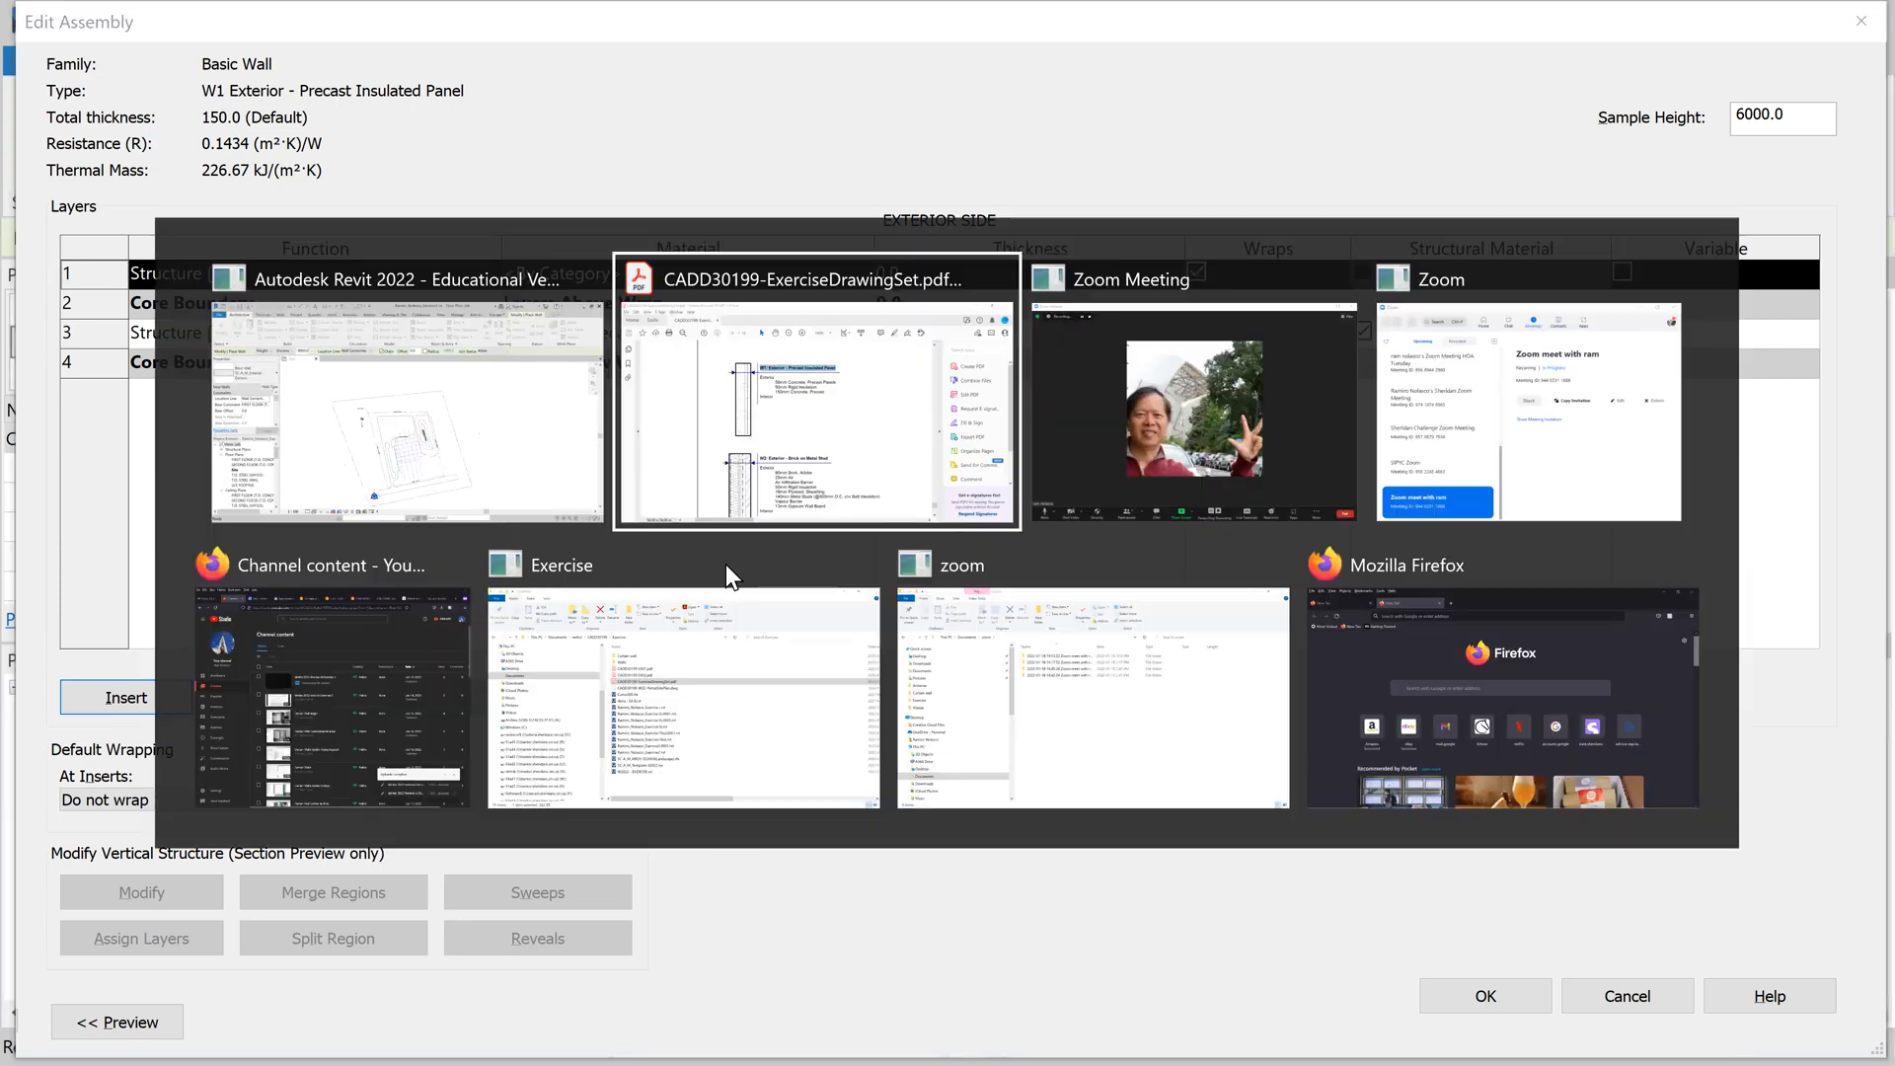
{"action": "left_click", "coordinate": [795, 415]}
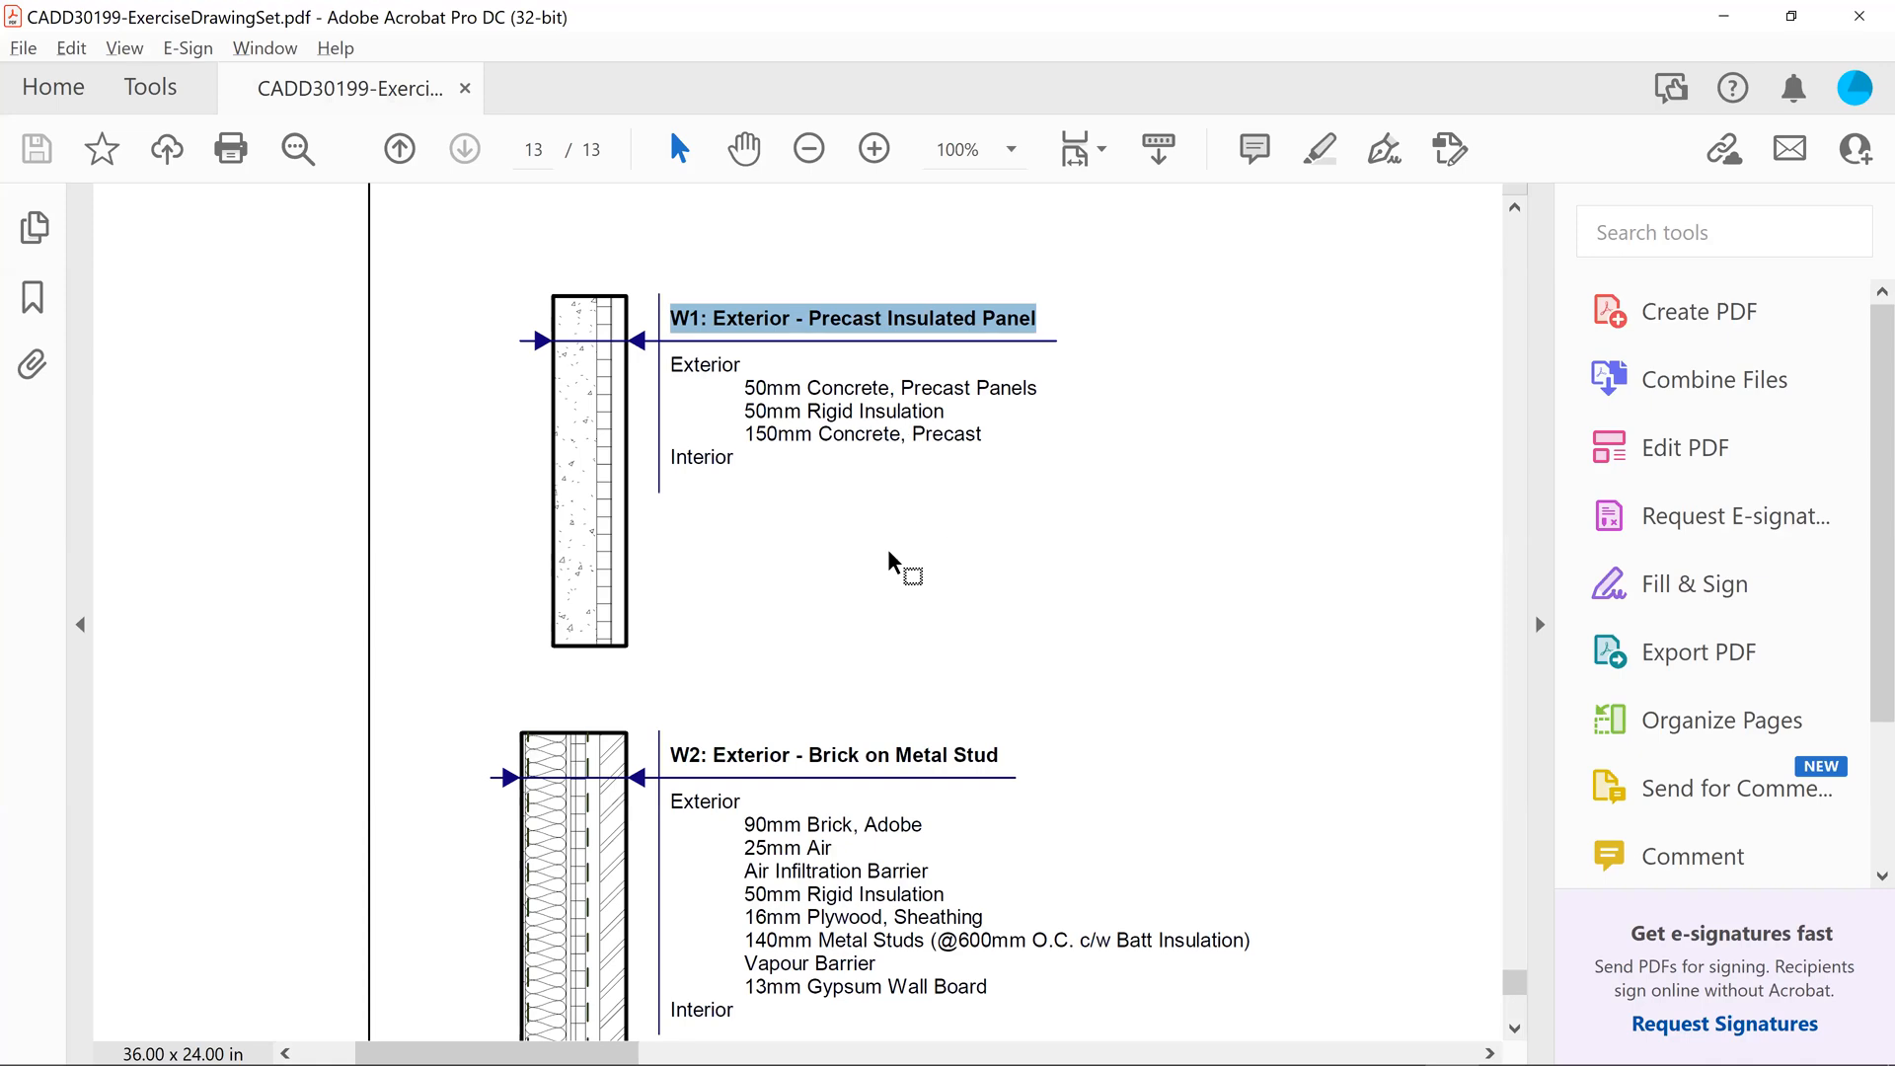
{"action": "key", "text": "alt+Tab"}
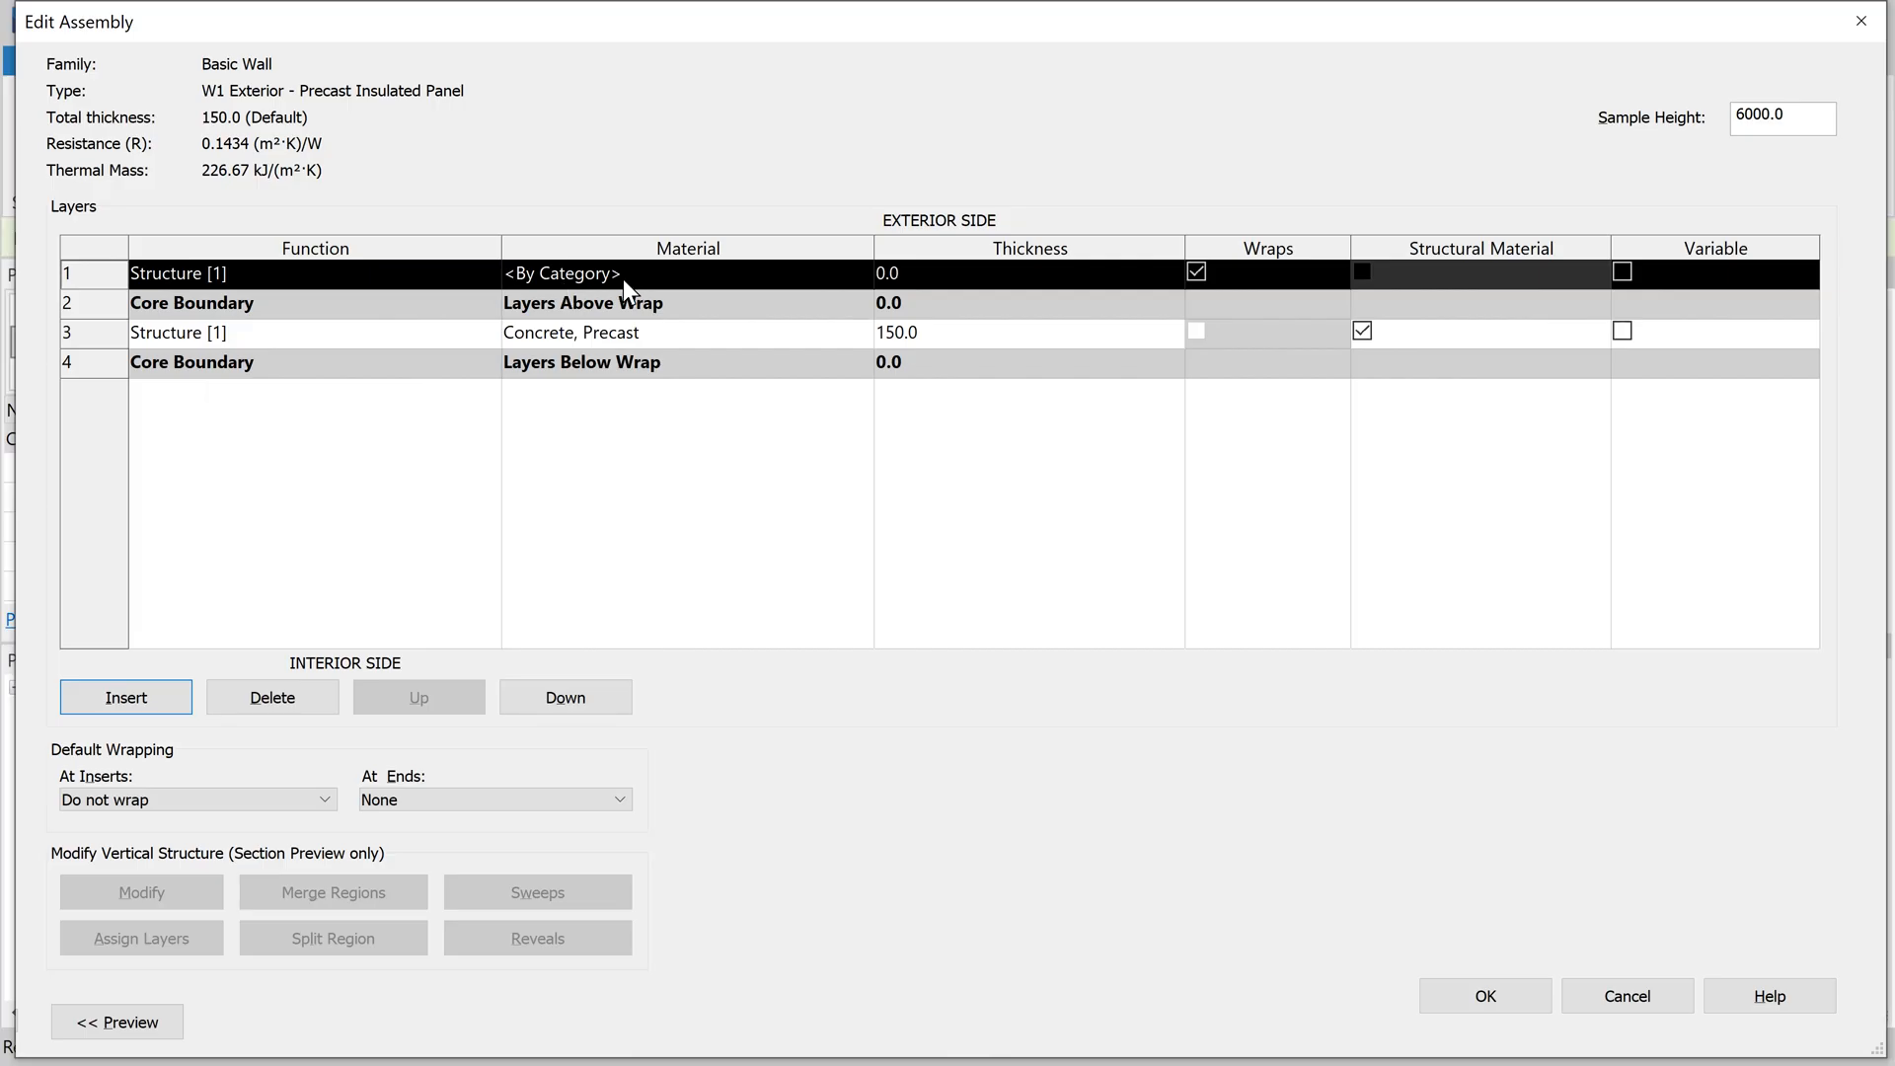
{"action": "left_click", "coordinate": [418, 285]}
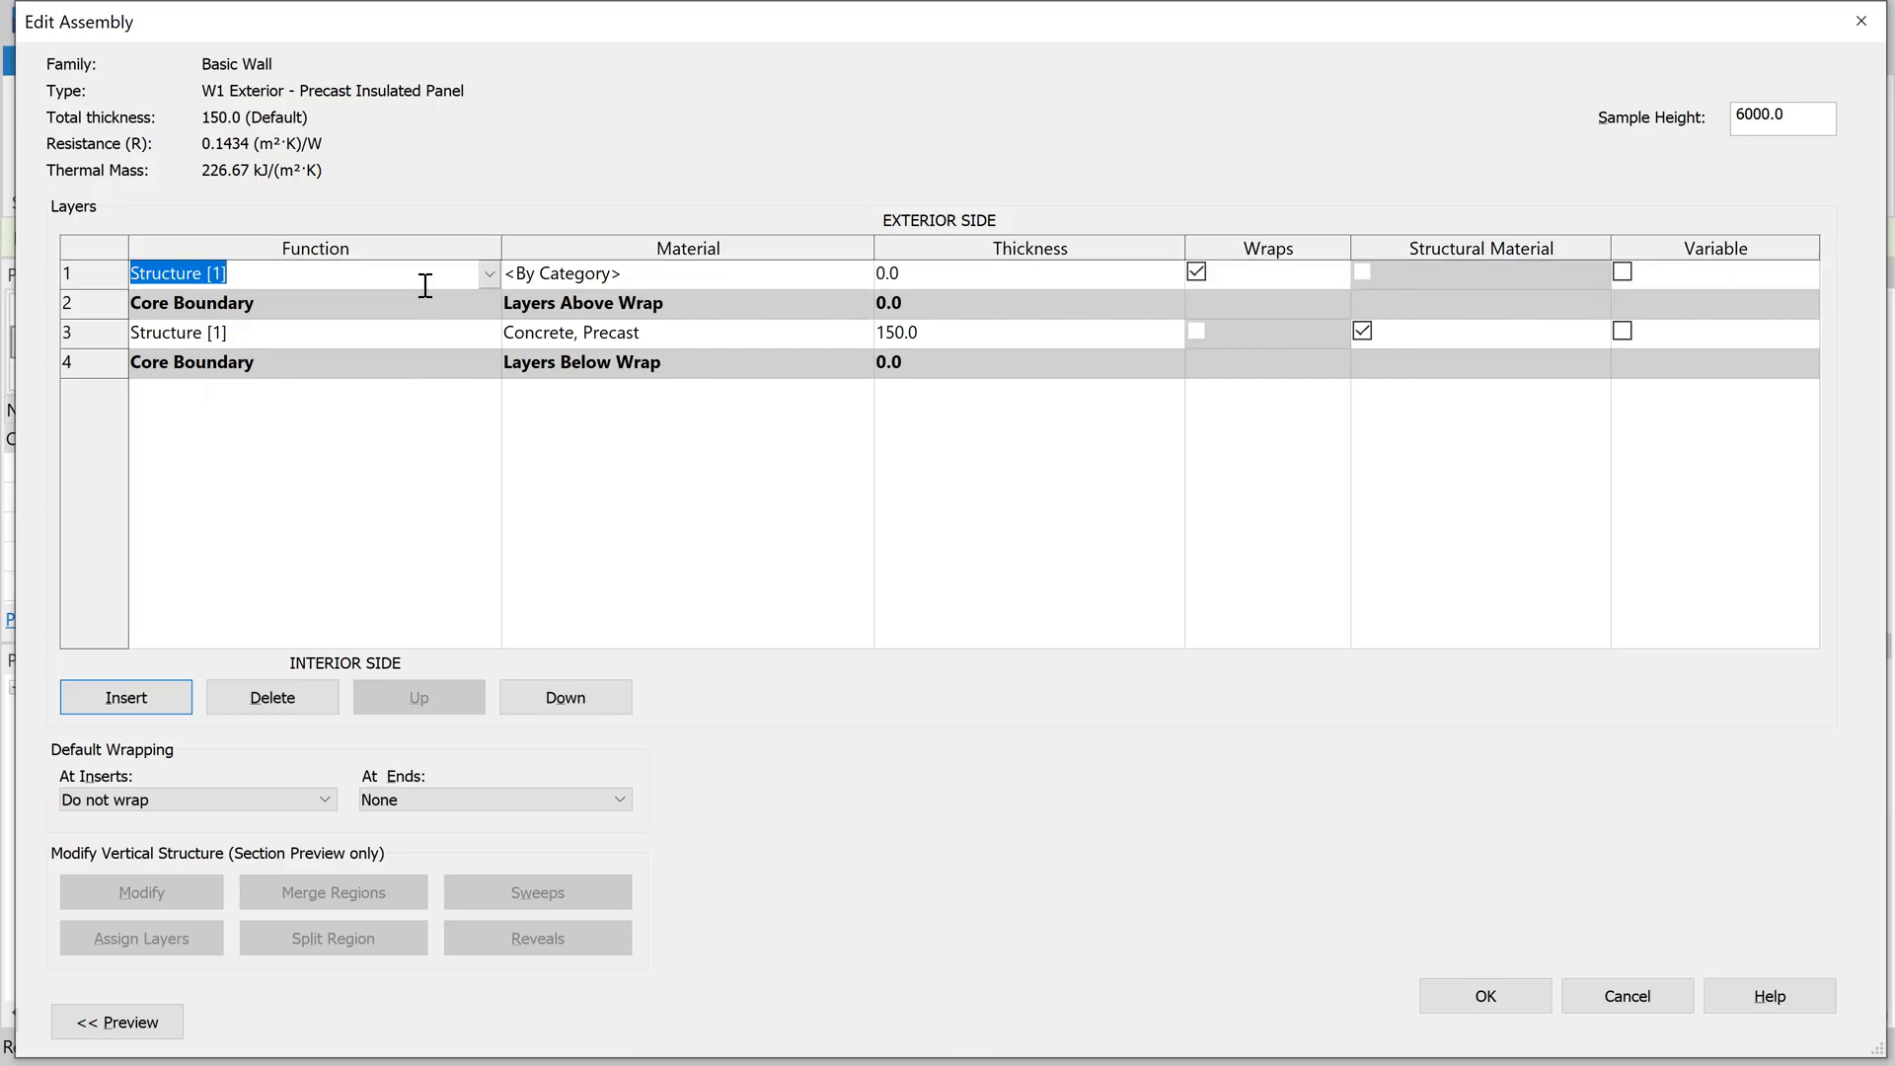
{"action": "left_click", "coordinate": [494, 280]}
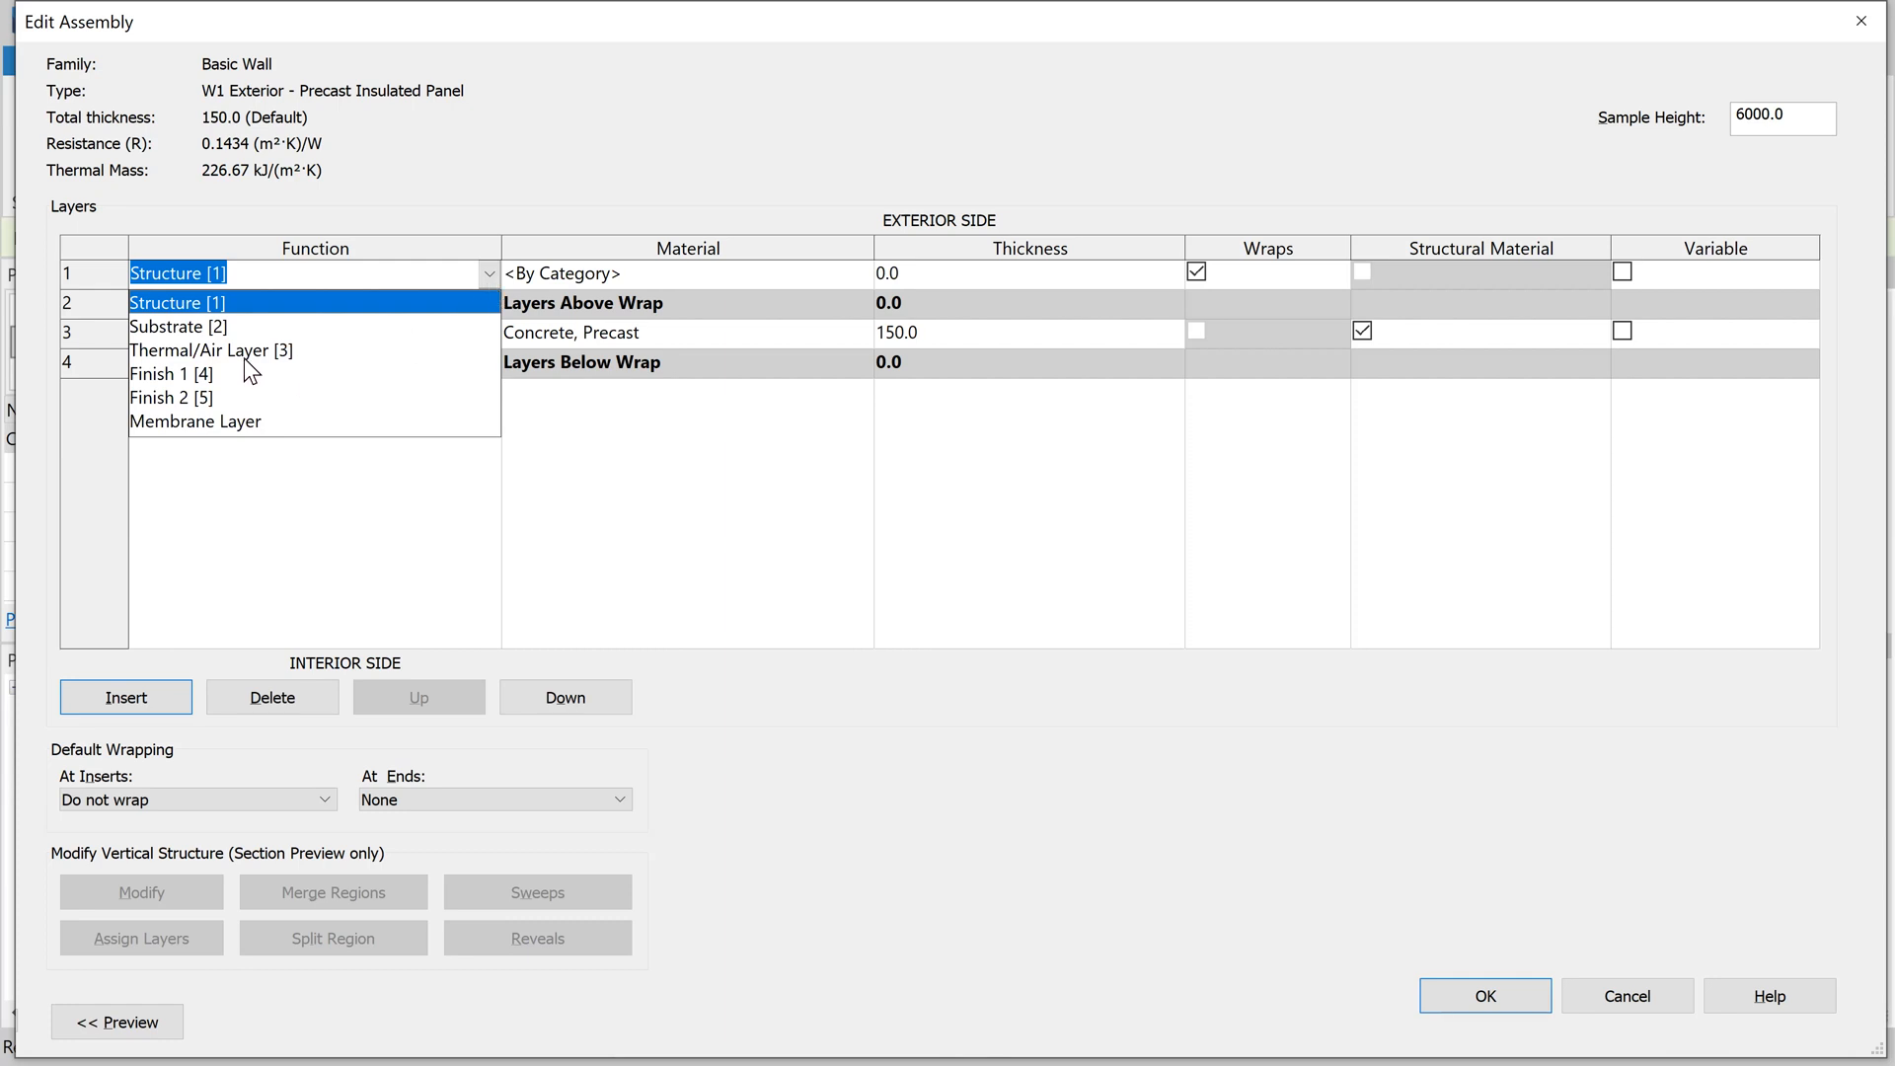
{"action": "left_click", "coordinate": [237, 423]}
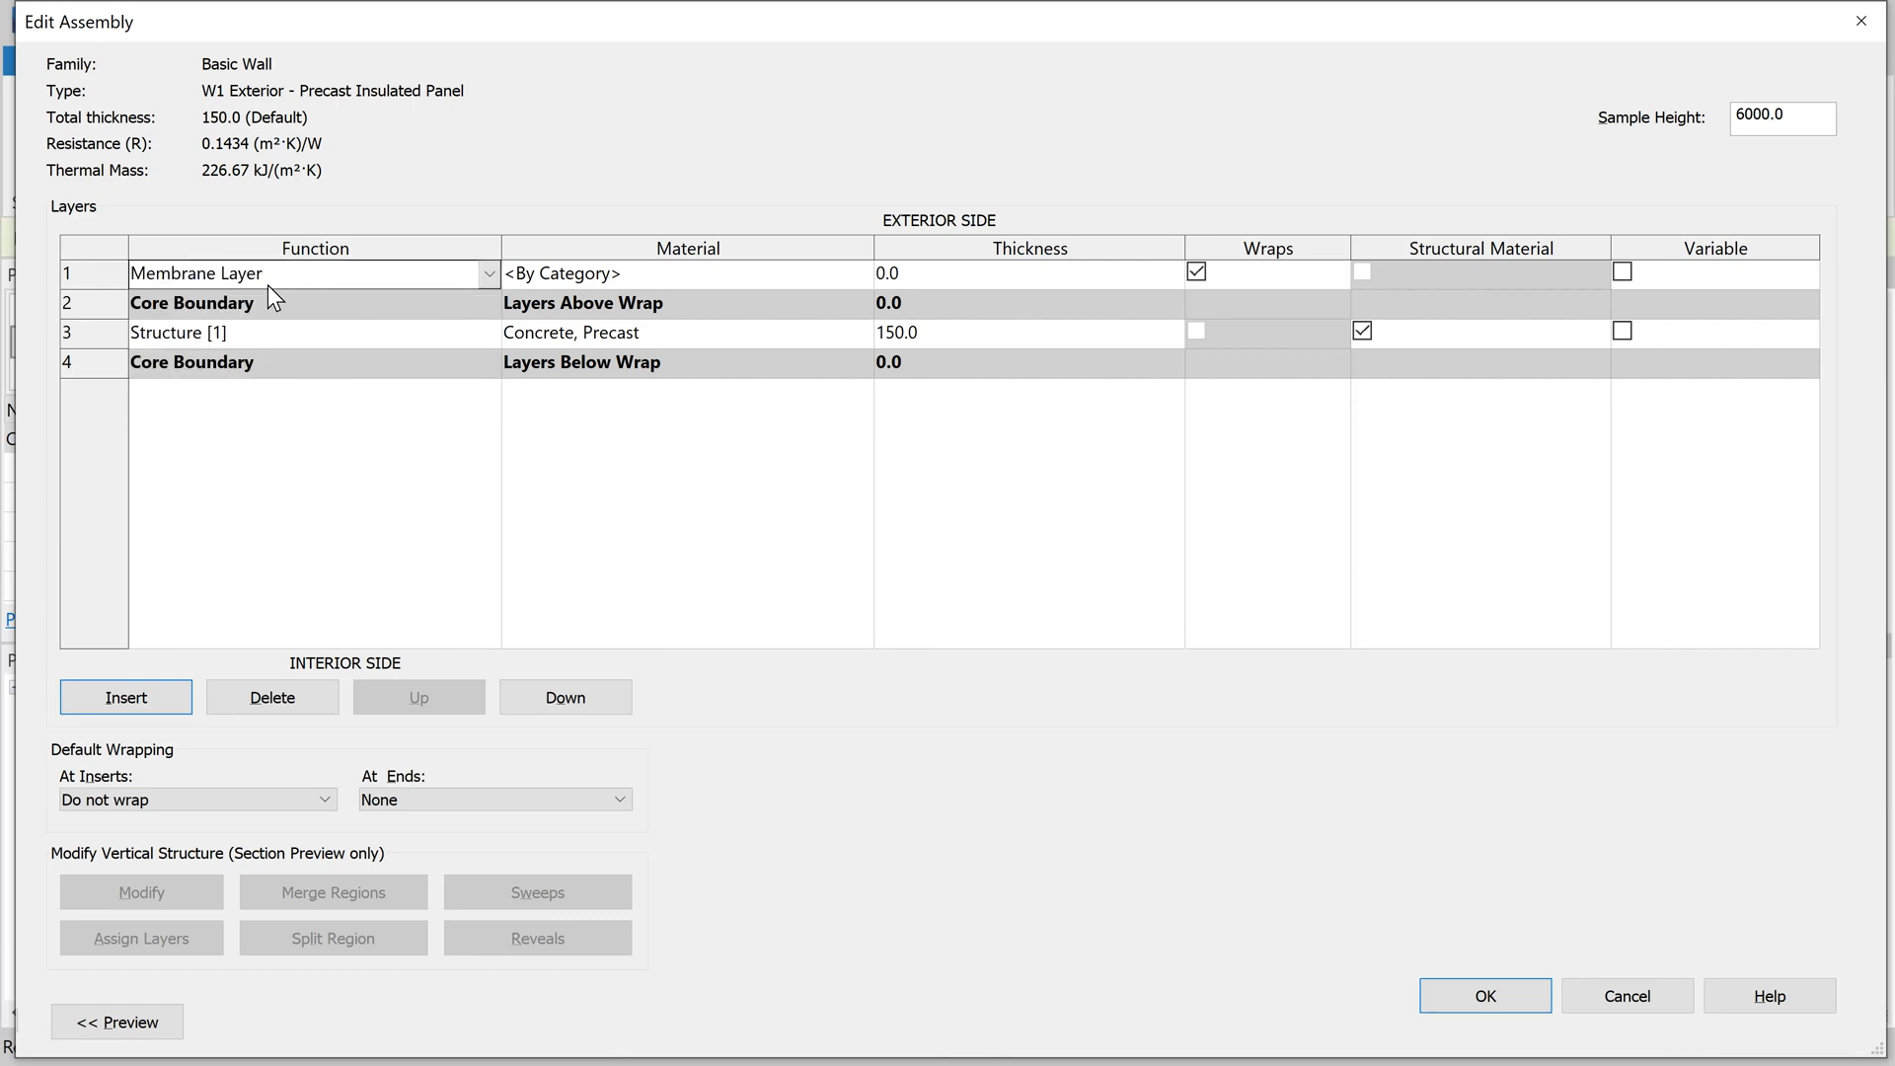
Step: Search the materials for "rigid" and assign Rigid insulation to the membrane layer, reviewing its appearance settings
{"action": "left_click", "coordinate": [625, 277]}
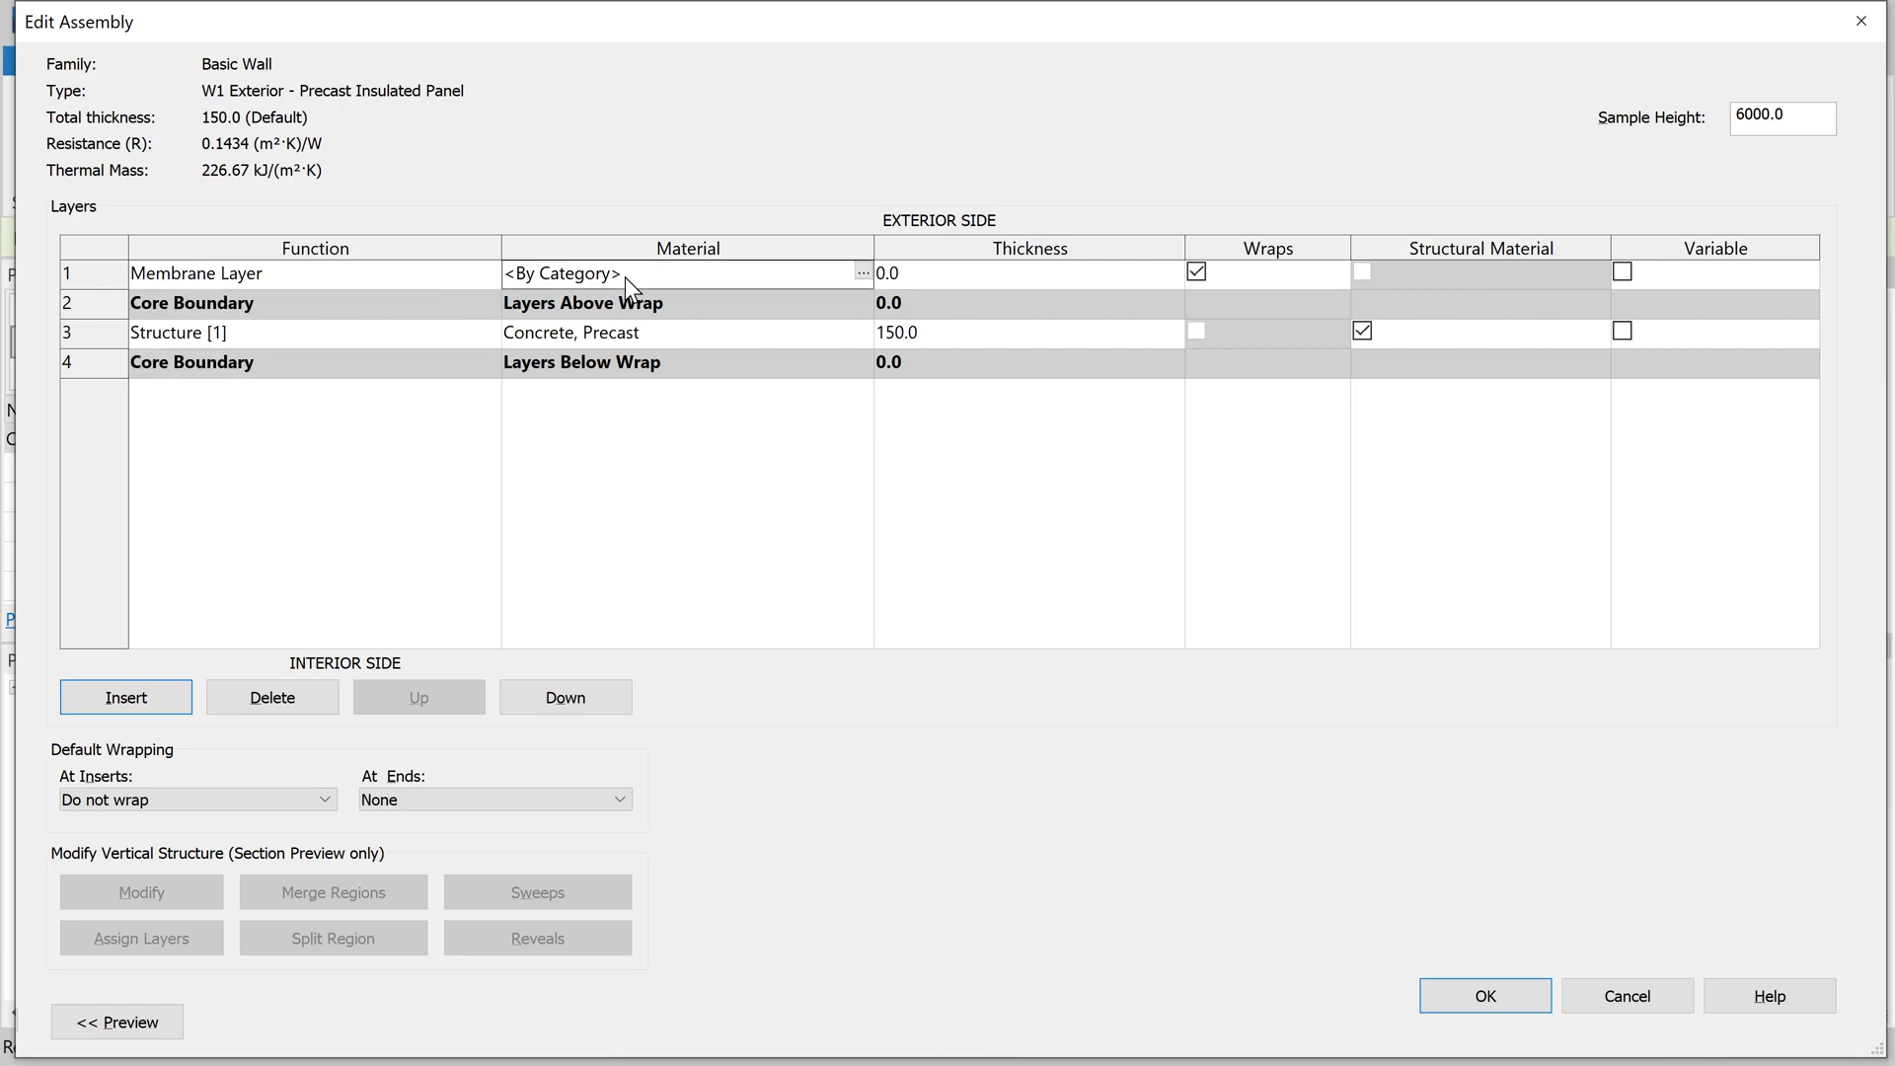
{"action": "left_click", "coordinate": [861, 273]}
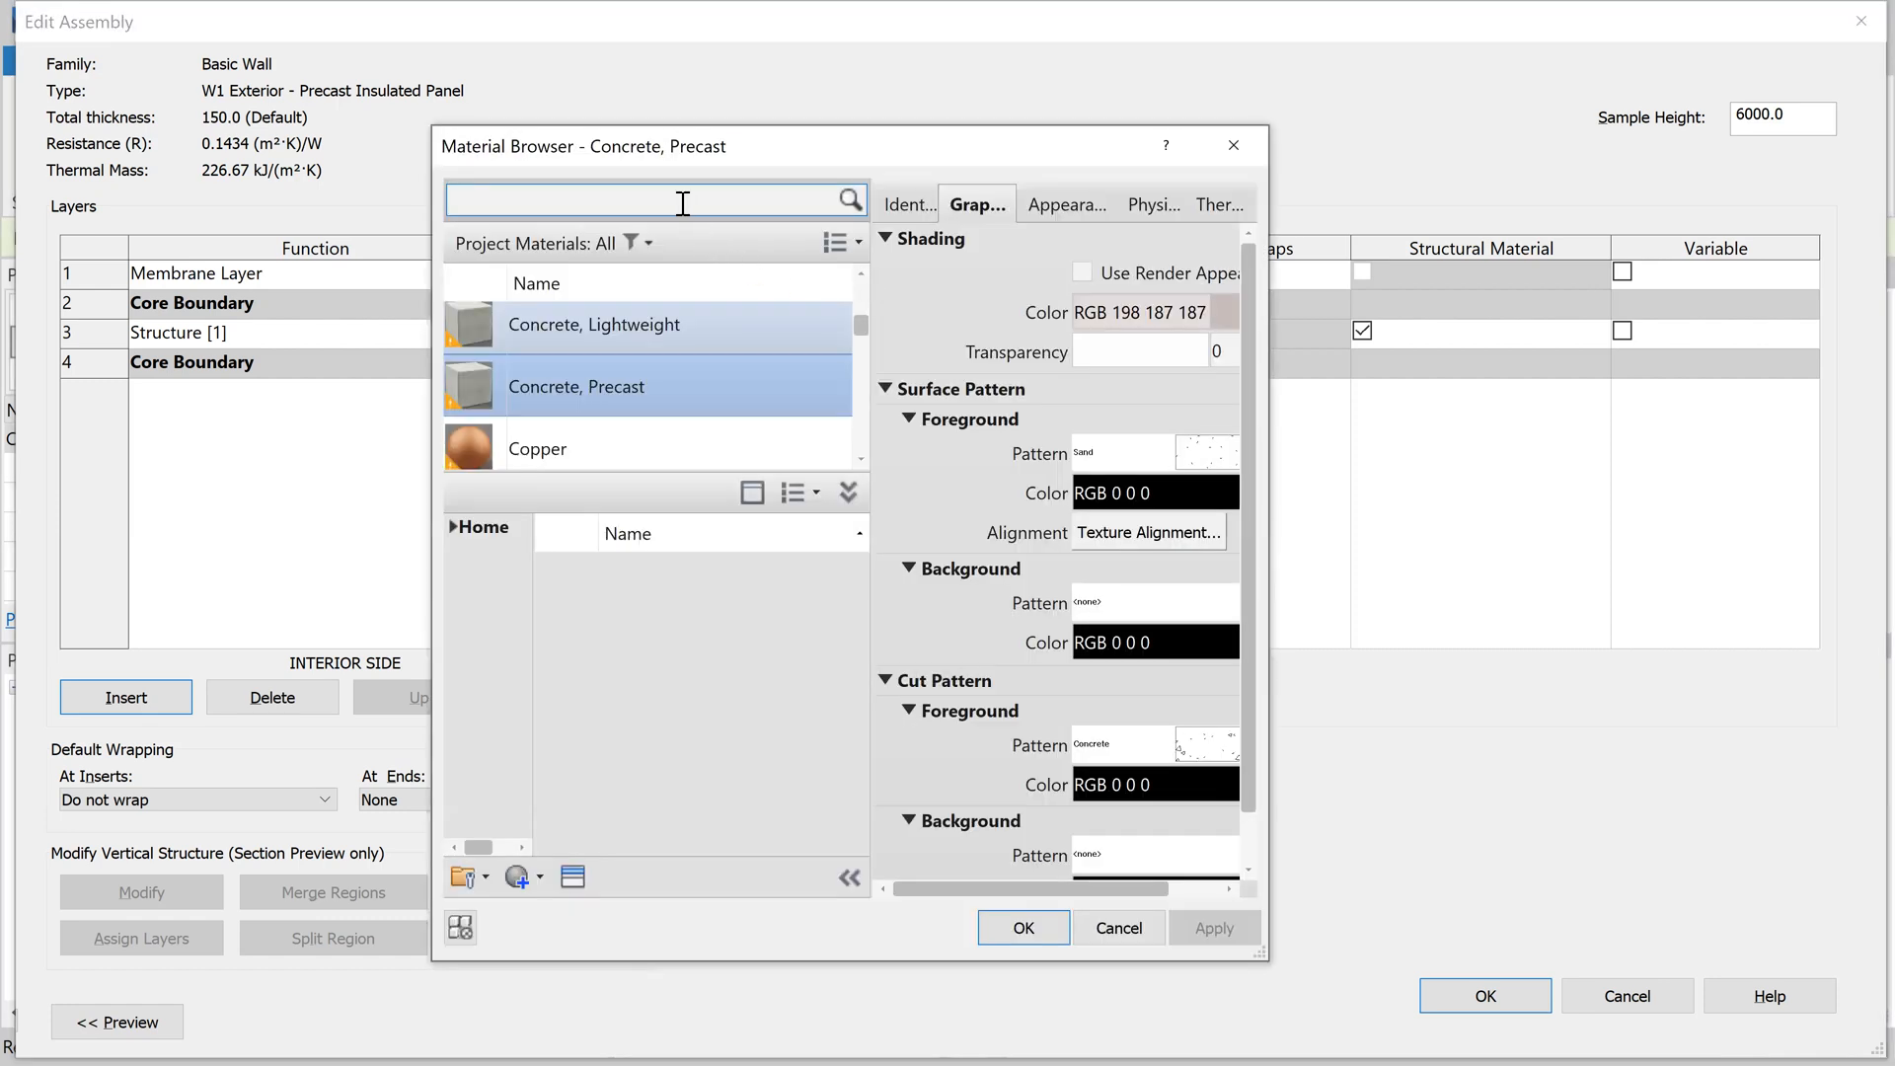
{"action": "left_click", "coordinate": [682, 203]}
{"action": "type", "text": "rigi"}
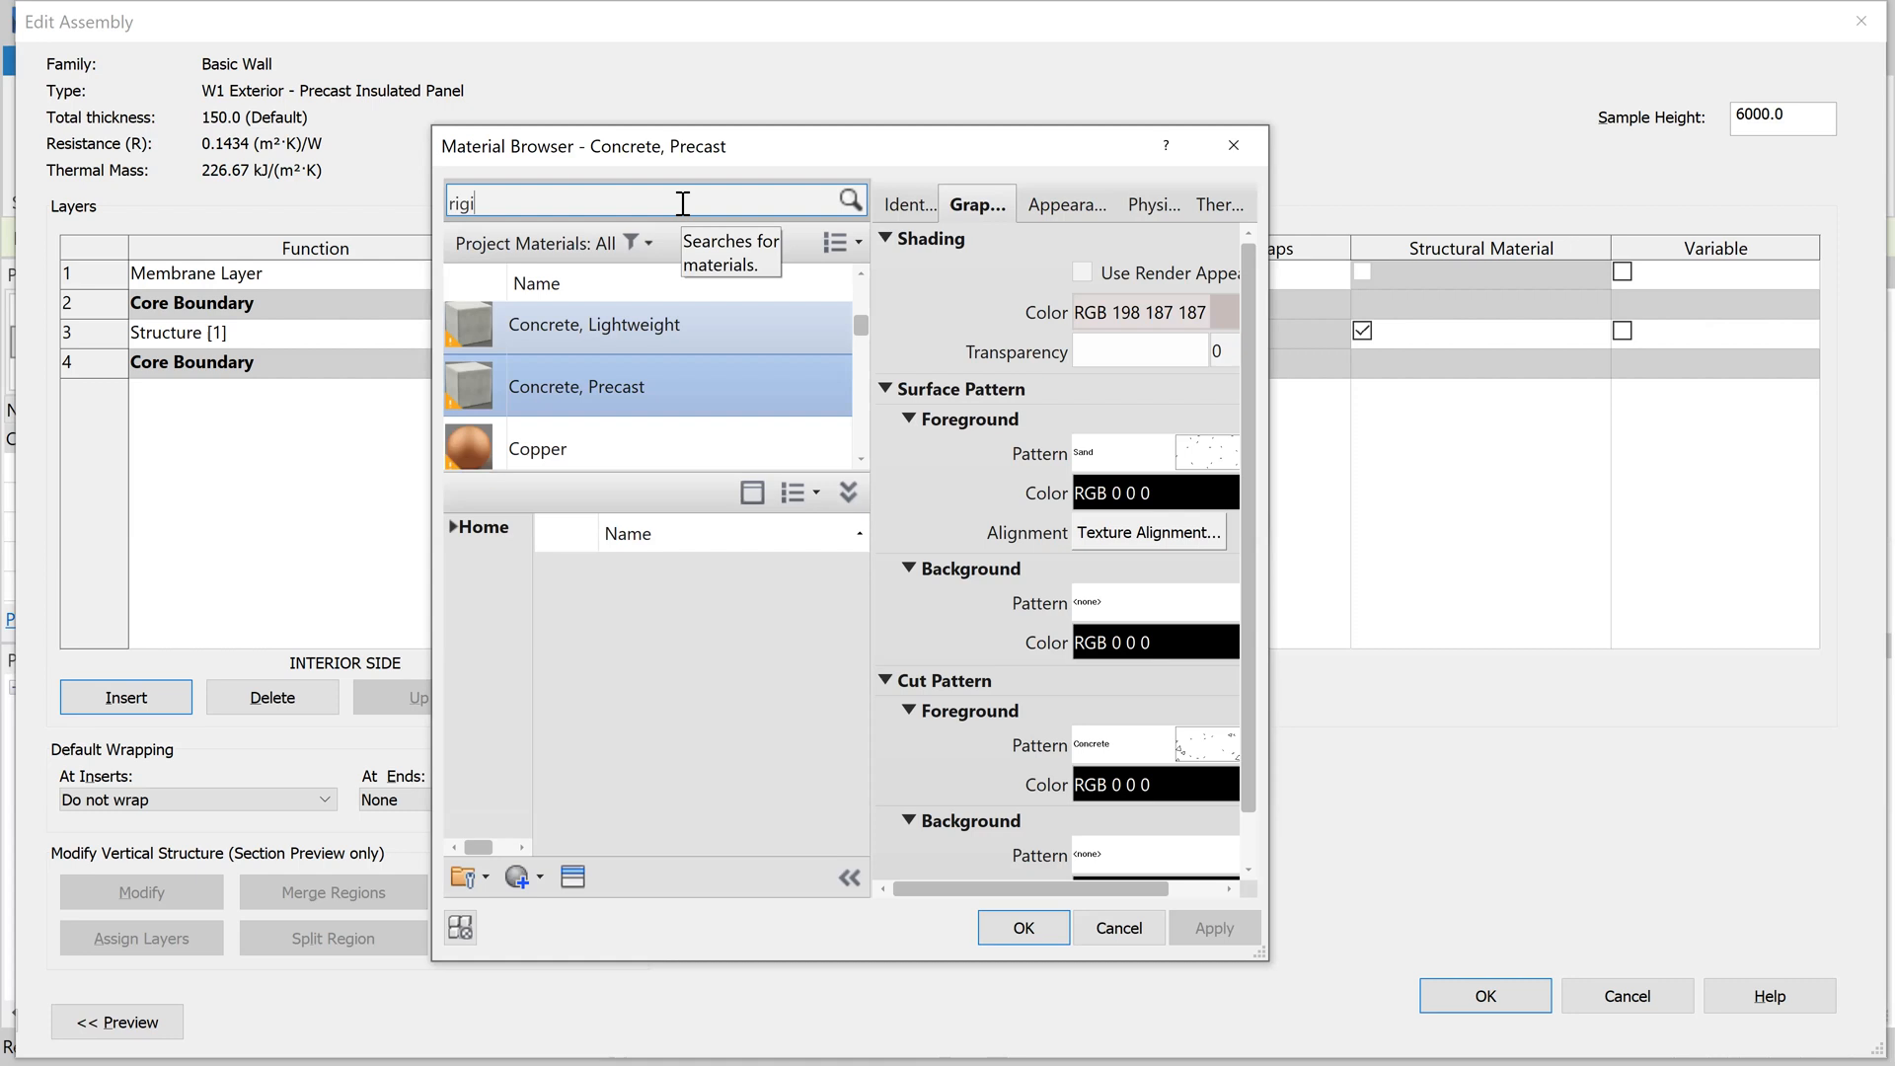
{"action": "type", "text": "d"}
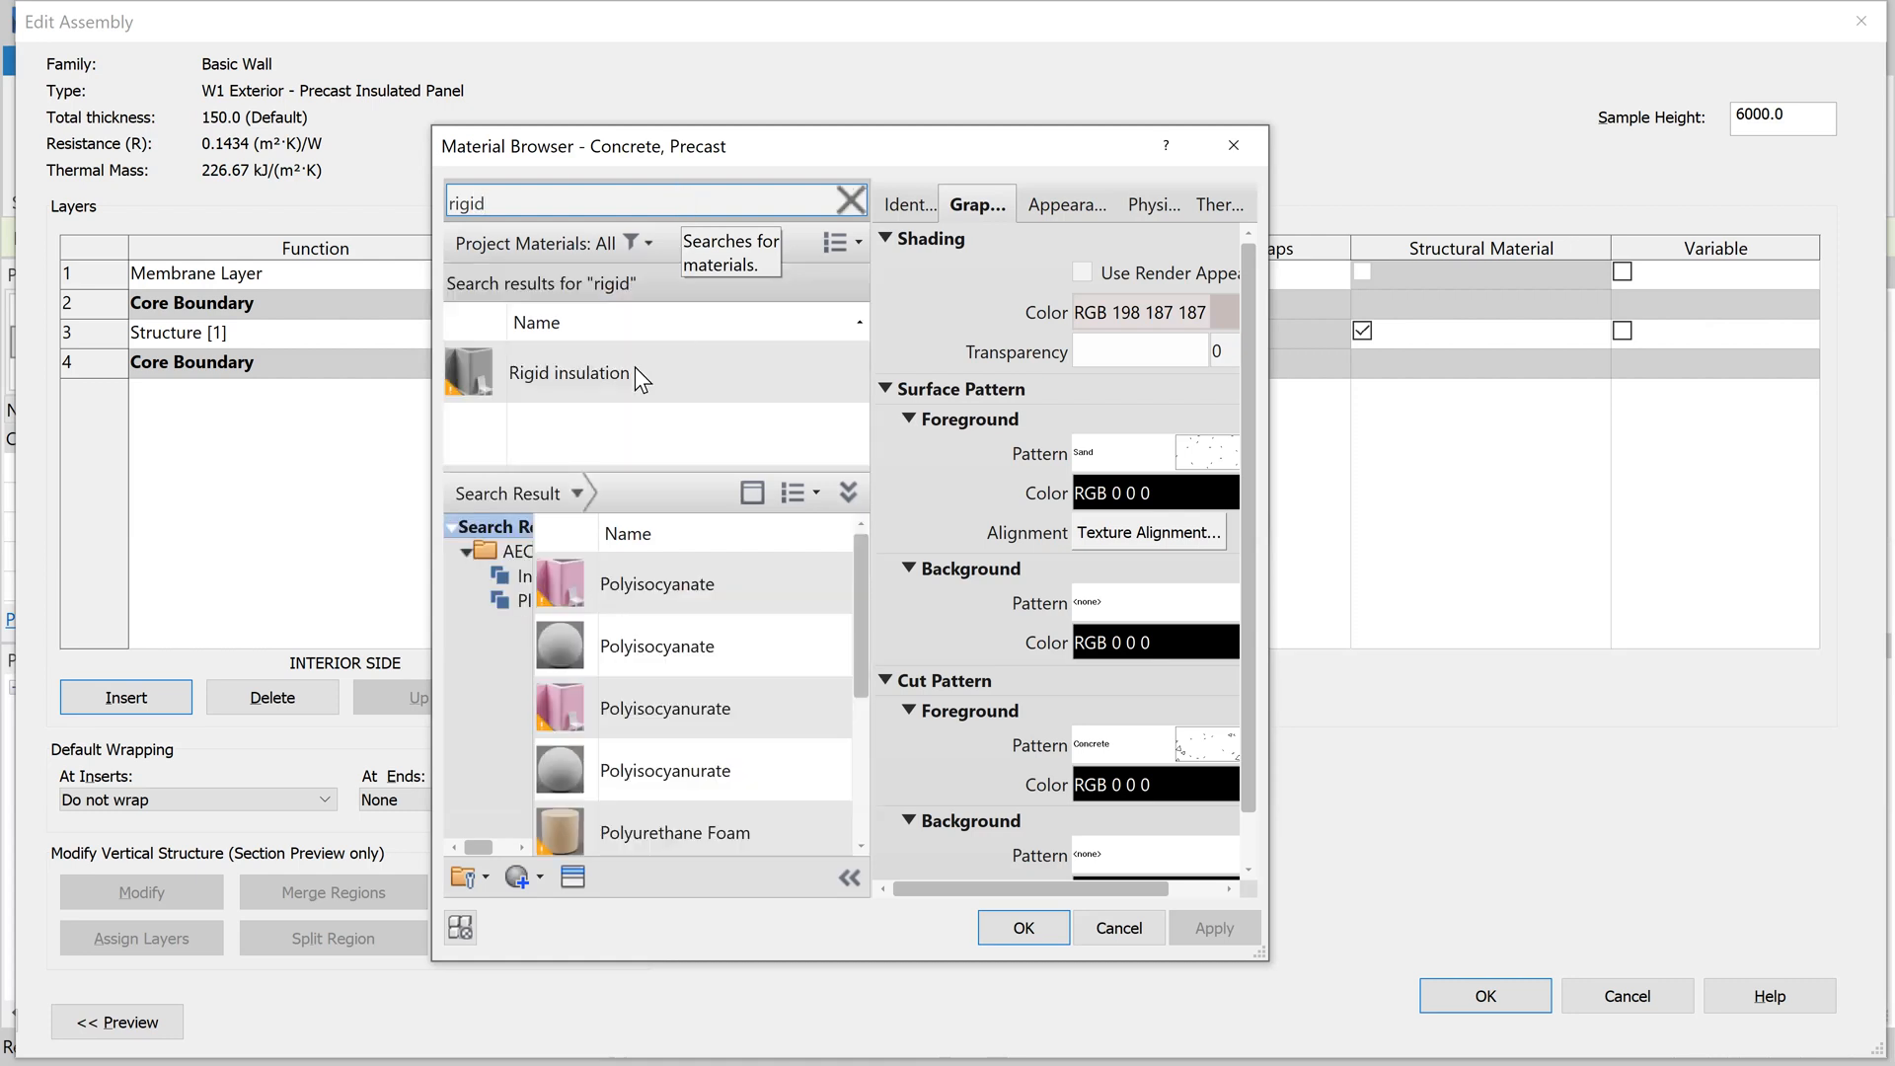
{"action": "left_click", "coordinate": [632, 367]}
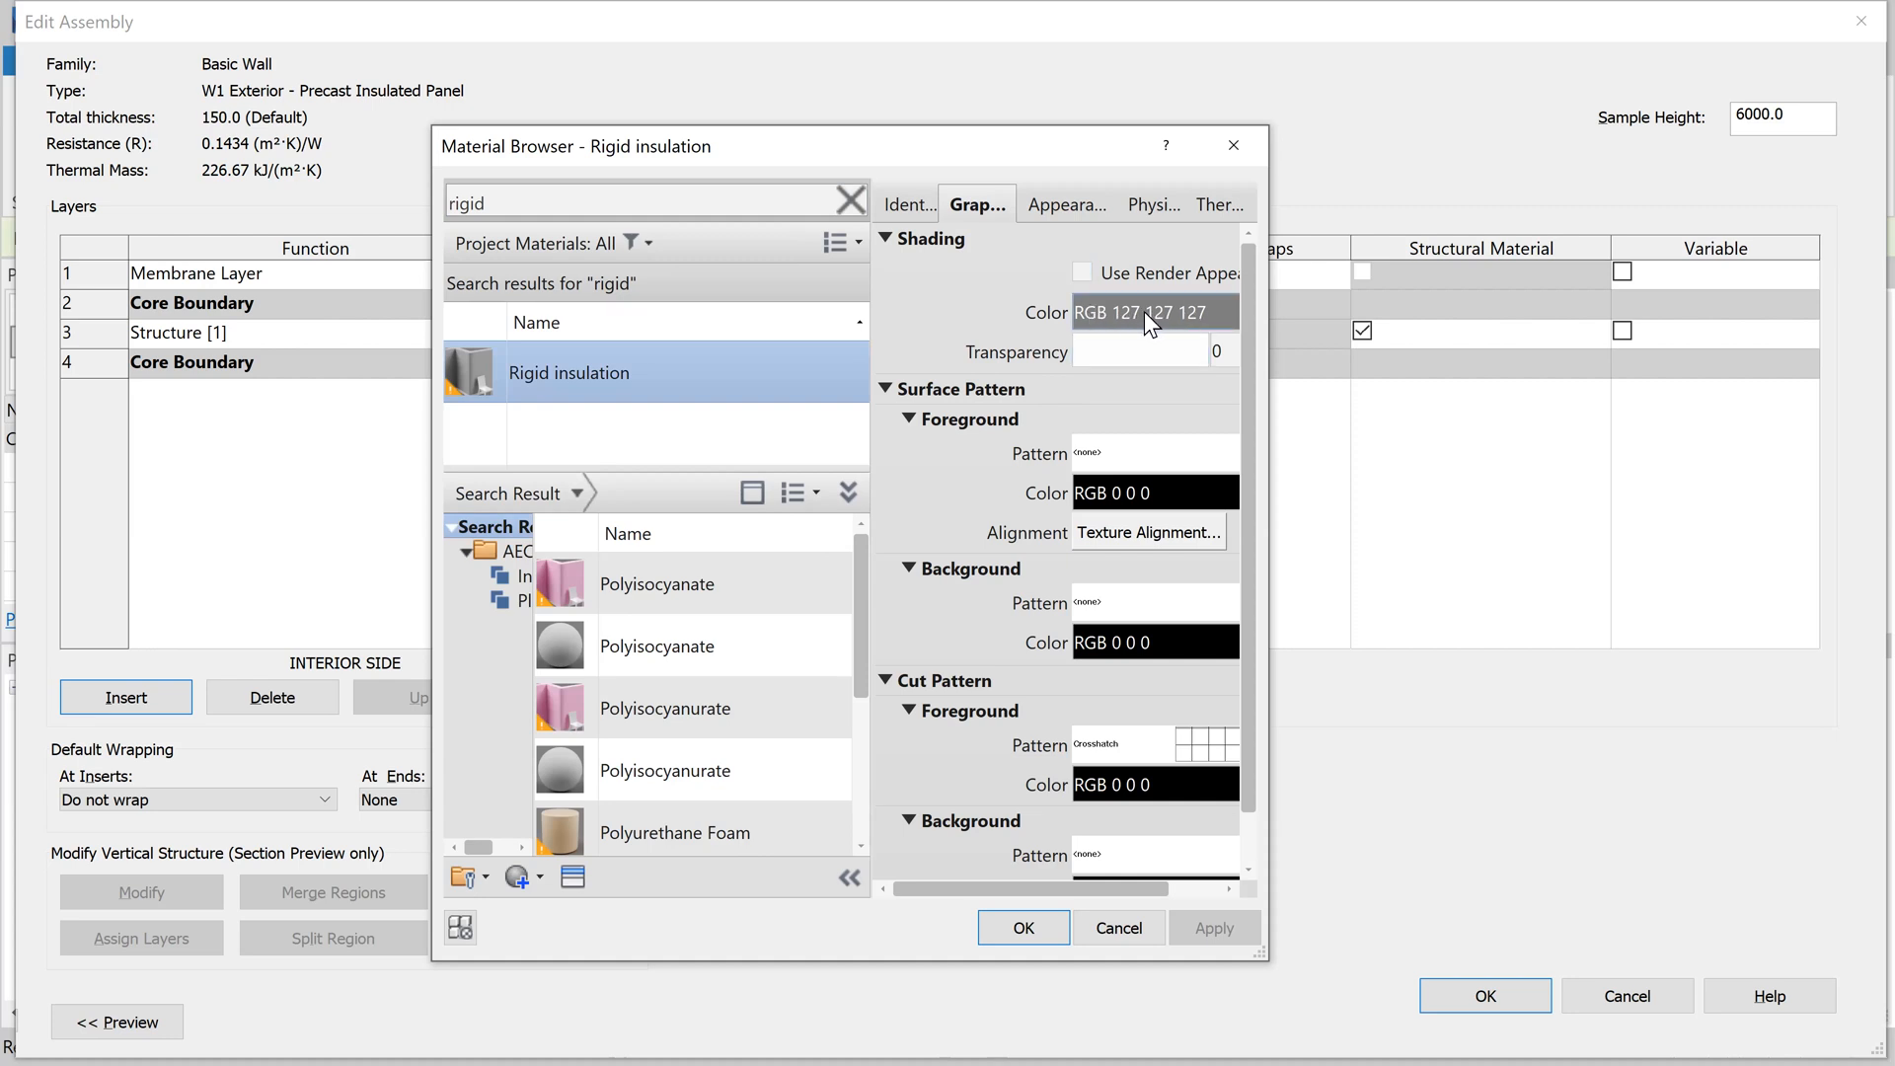
{"action": "left_click", "coordinate": [1065, 200]}
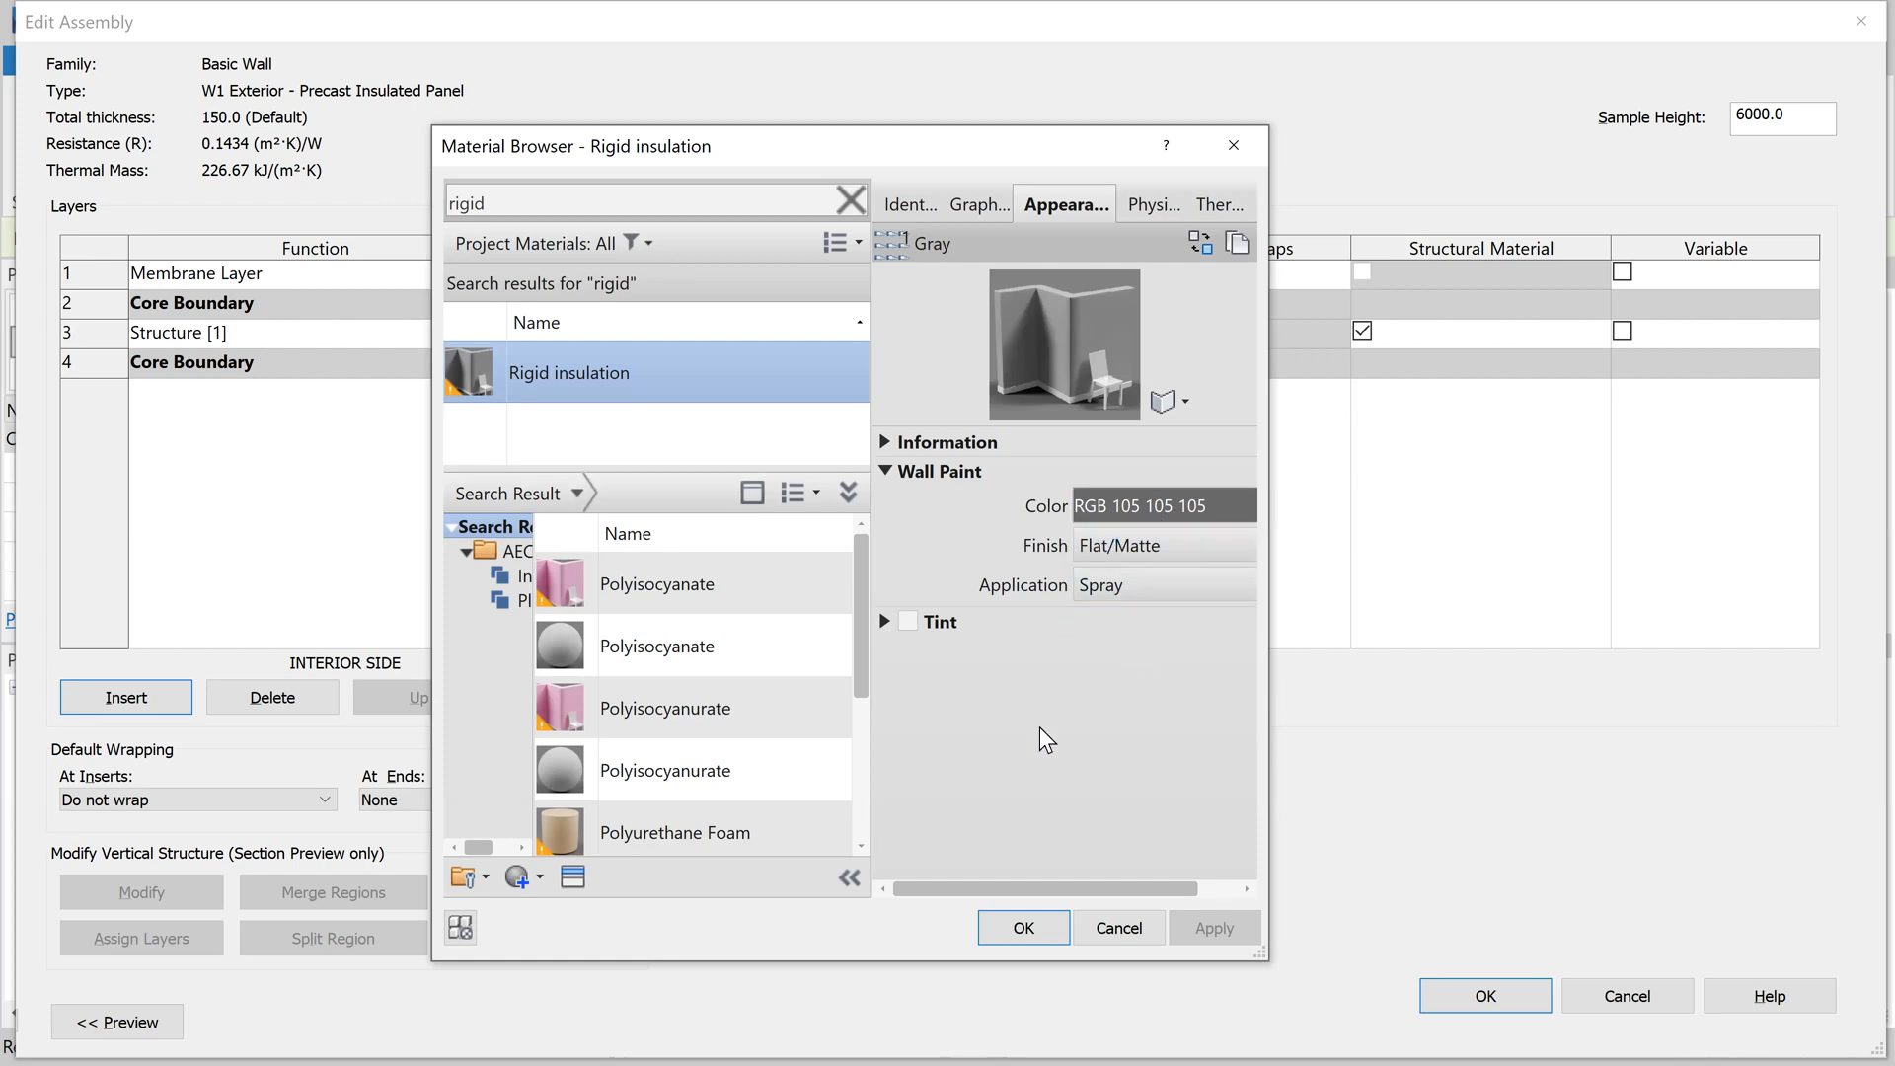
{"action": "left_click", "coordinate": [1024, 925]}
Step: Set the thickness of the rigid insulation layer to 50 mm
{"action": "left_click", "coordinate": [913, 275]}
{"action": "left_click_drag", "start_coordinate": [946, 275], "coordinate": [867, 276]}
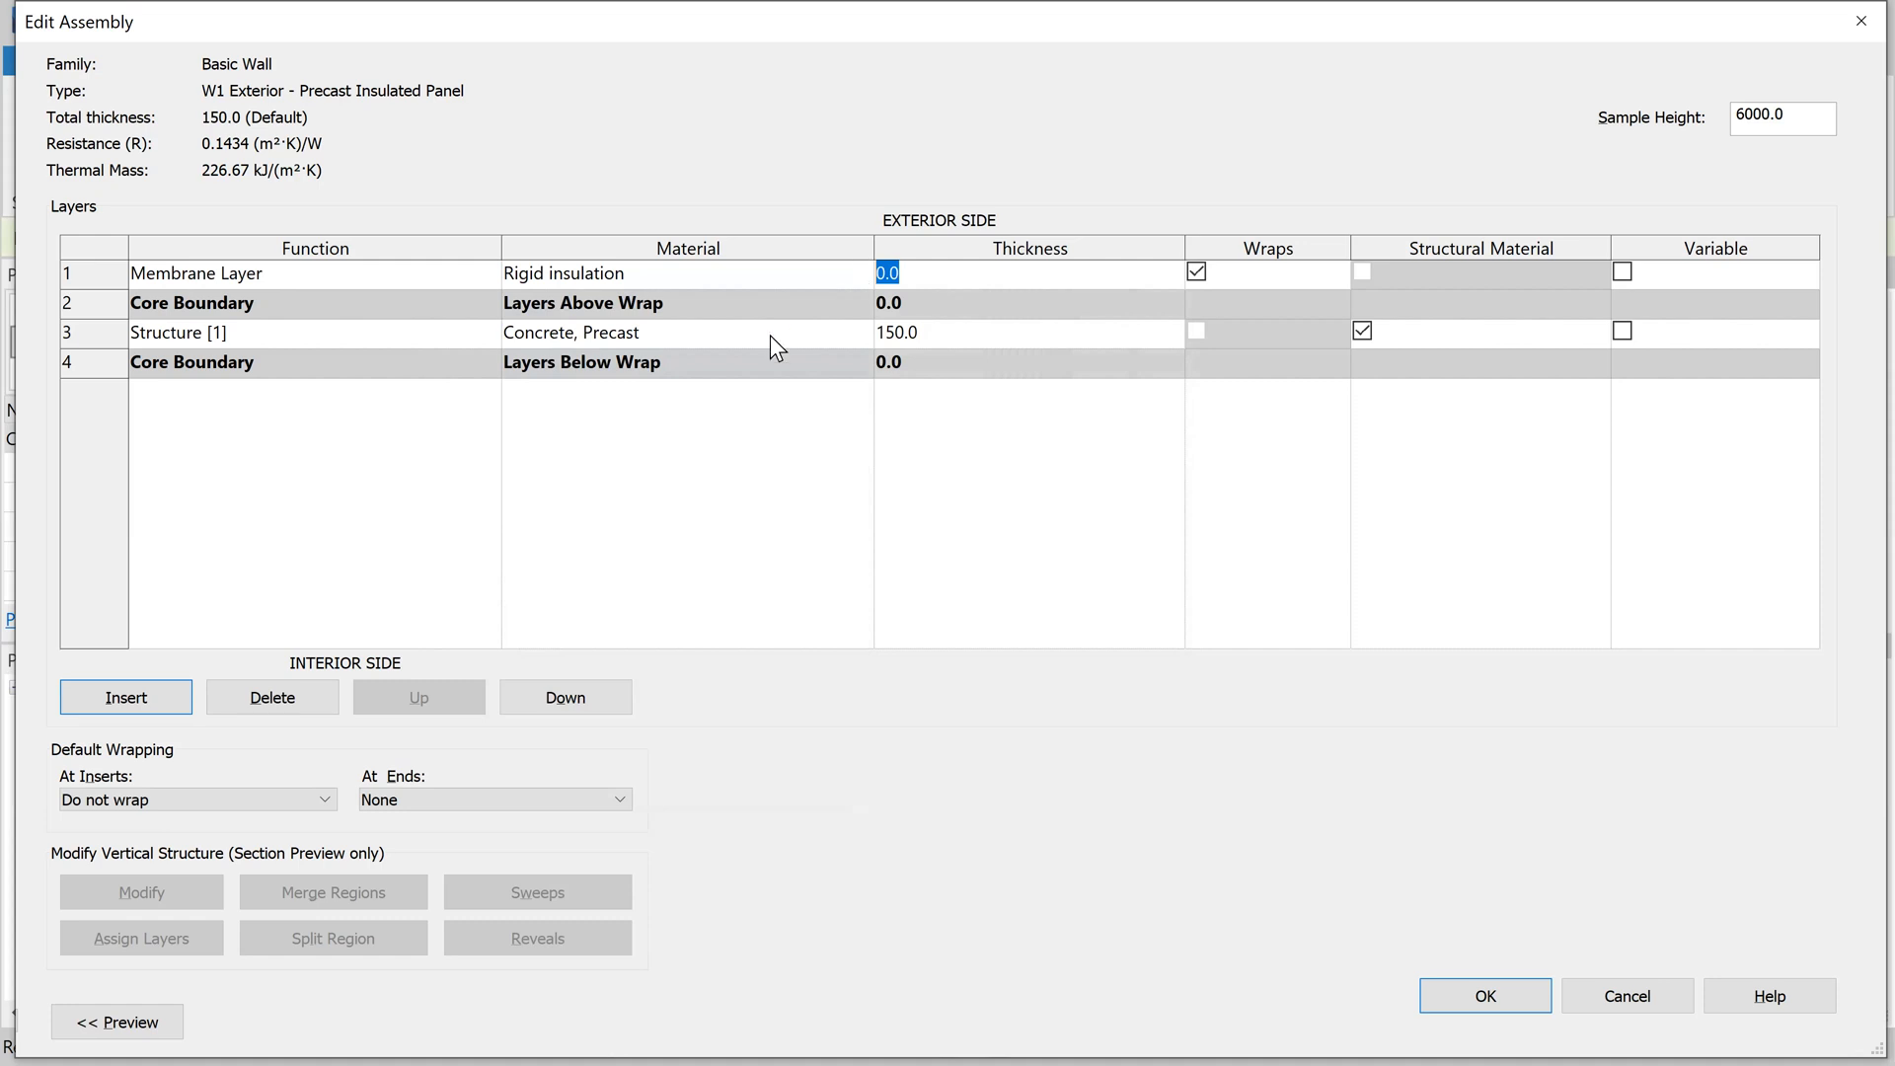
{"action": "type", "text": "50"}
{"action": "key", "text": "Tab"}
Step: Insert an outermost layer above the rigid insulation, consulting the W1 legend in Acrobat, and set its function to Finish 1 [4]
{"action": "left_click", "coordinate": [103, 271]}
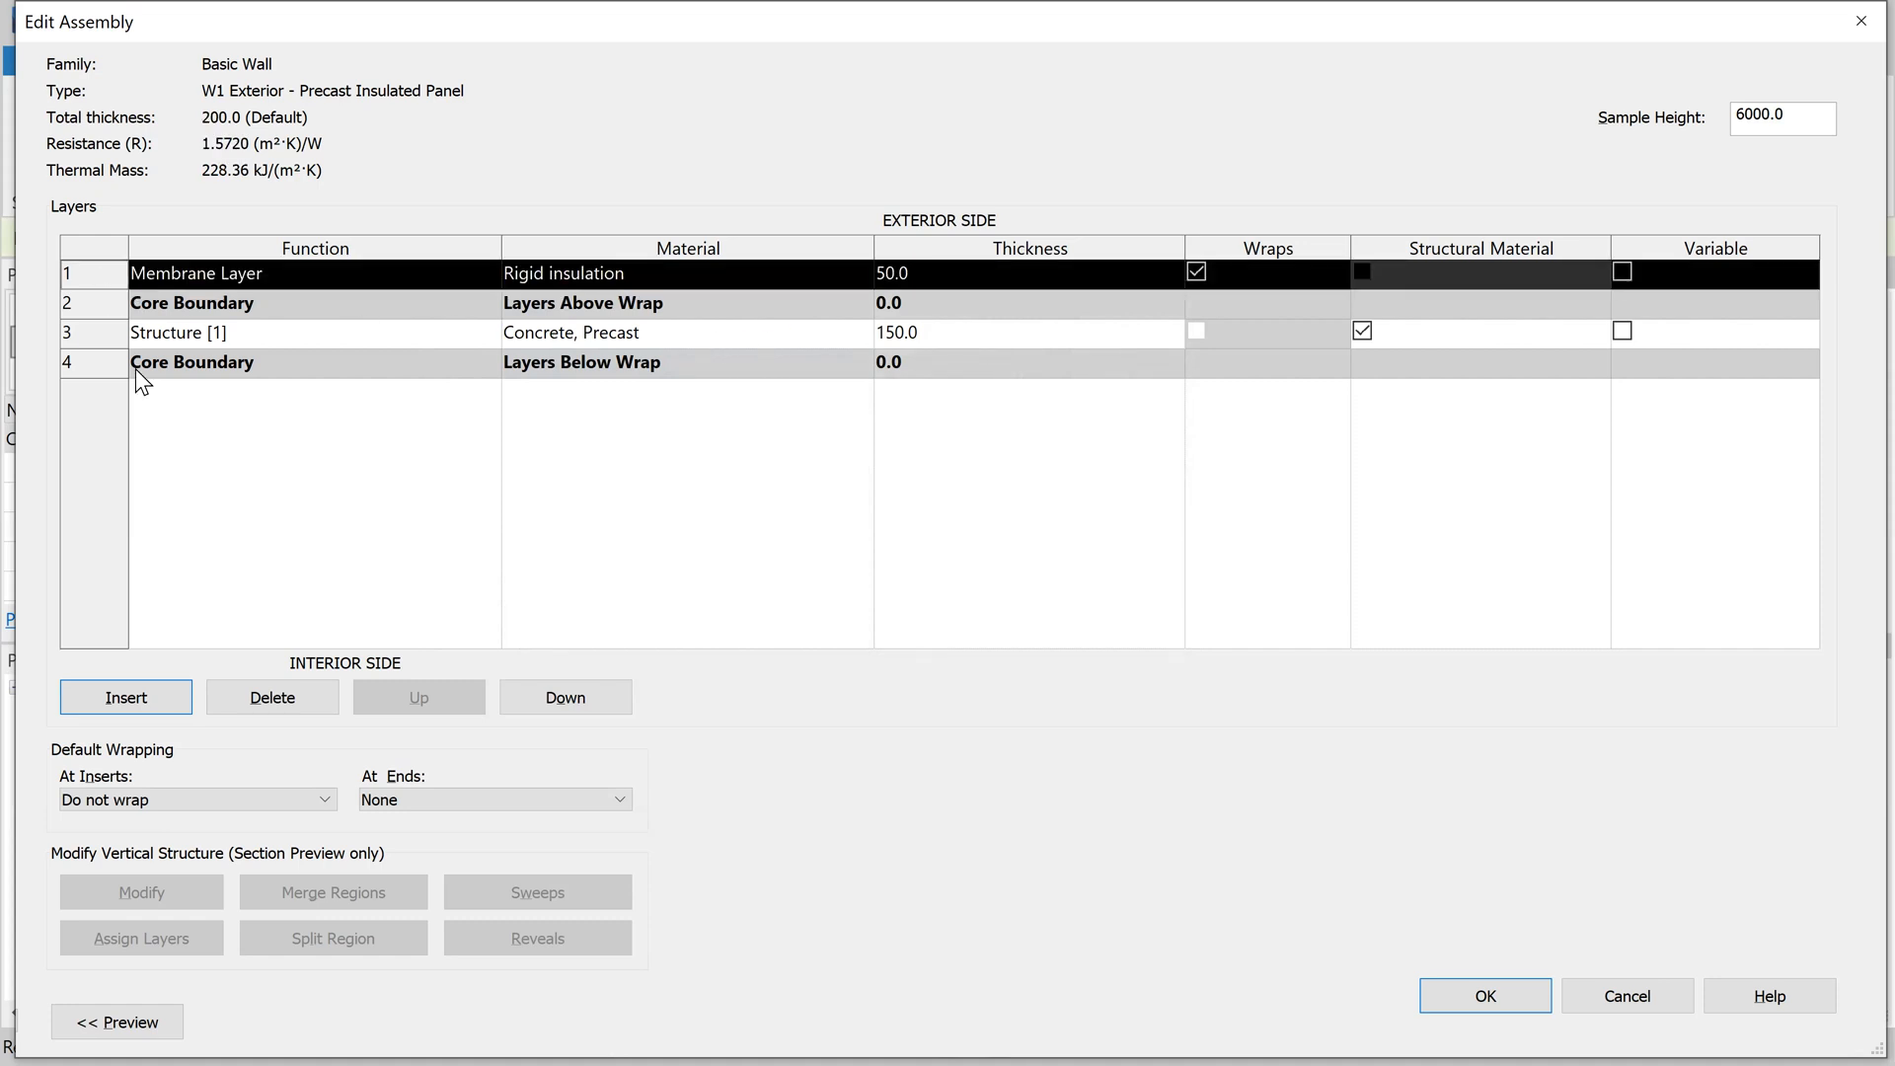
{"action": "left_click", "coordinate": [119, 699]}
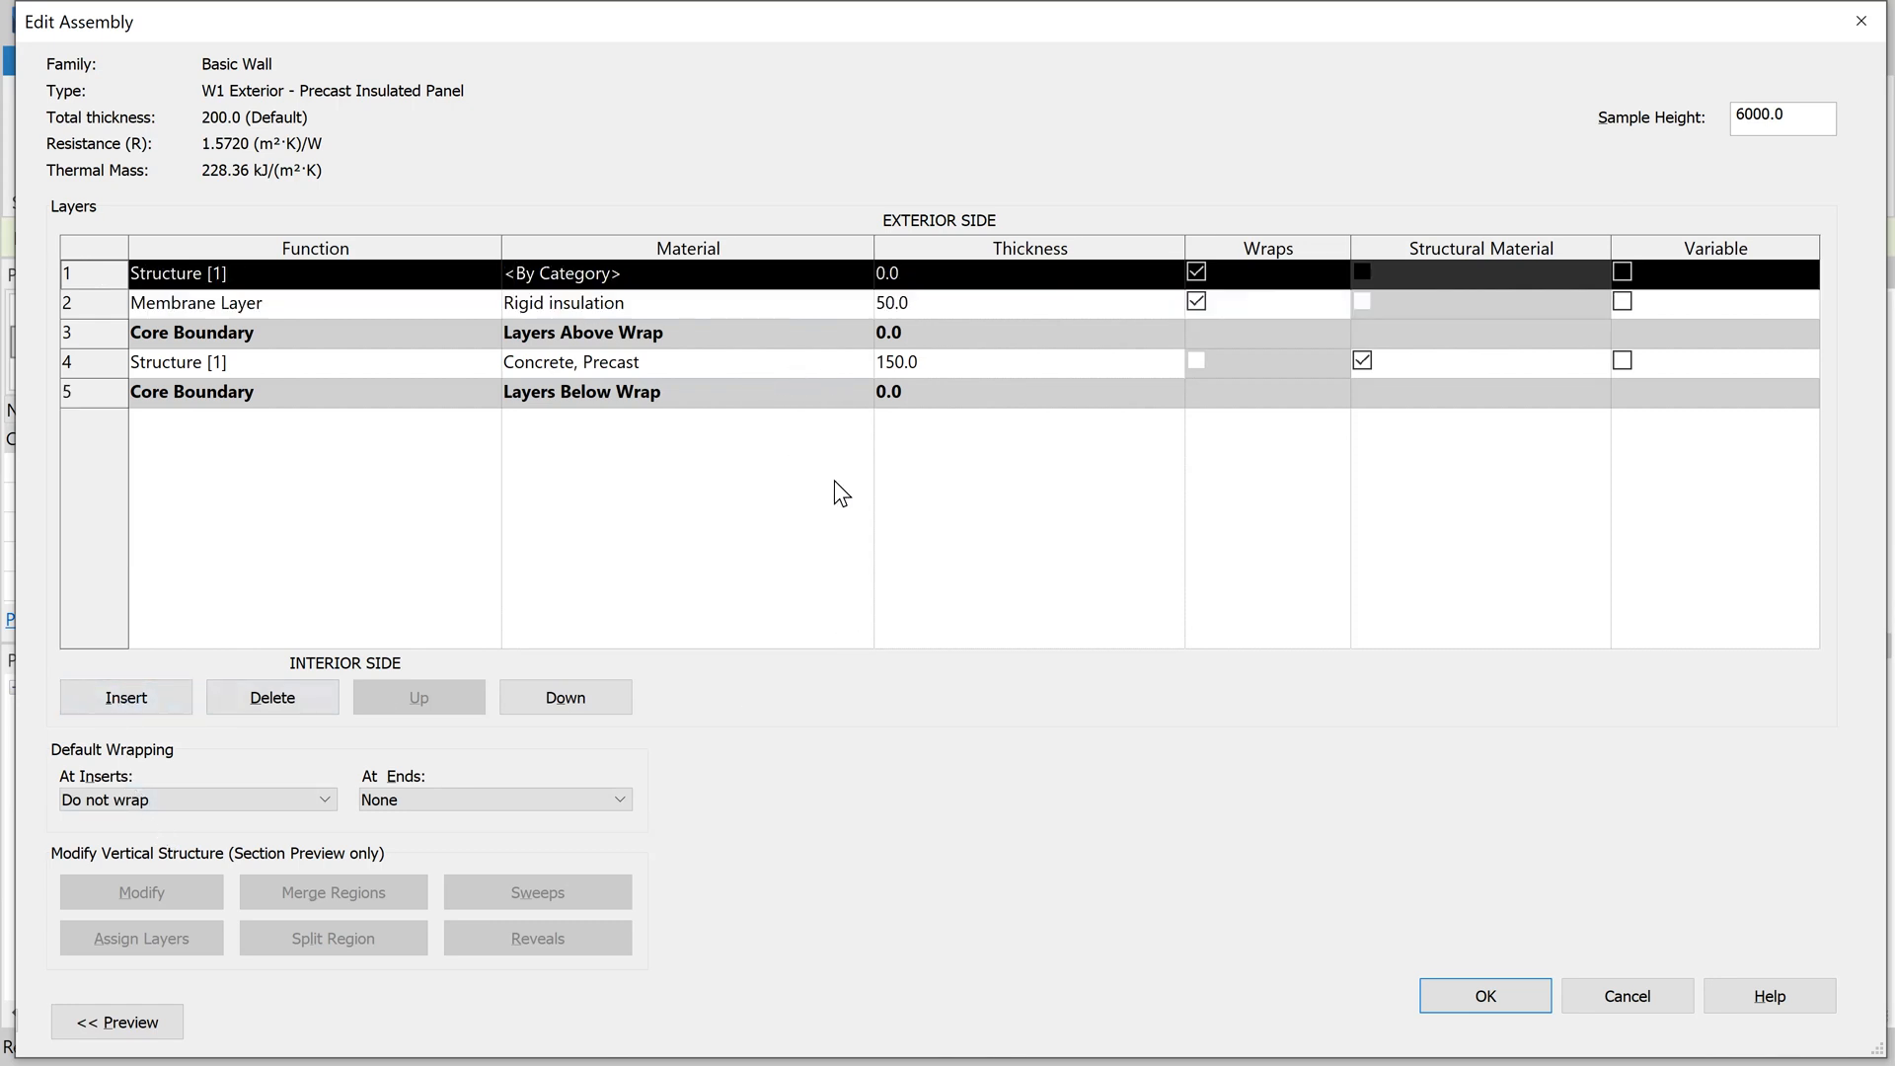
{"action": "key", "text": "alt+Tab"}
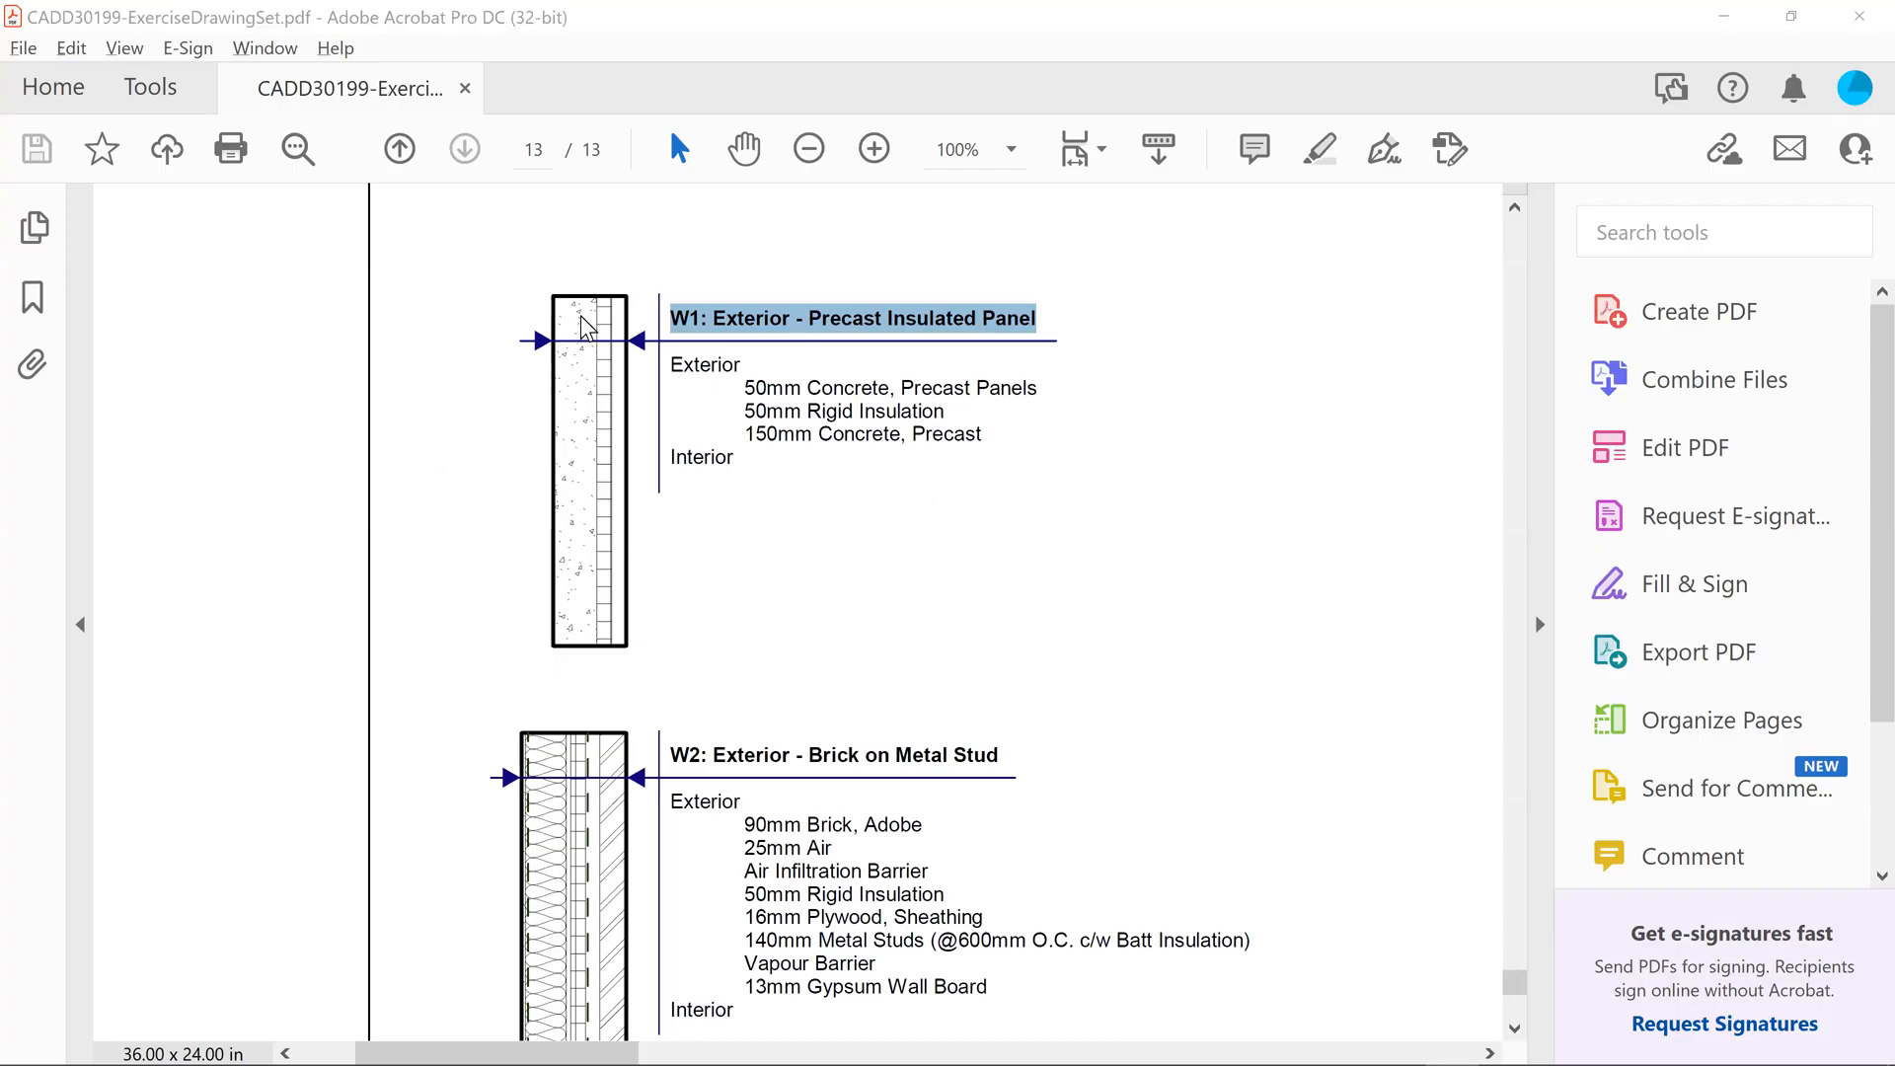
{"action": "key", "text": "alt+Tab"}
{"action": "left_click", "coordinate": [400, 275]}
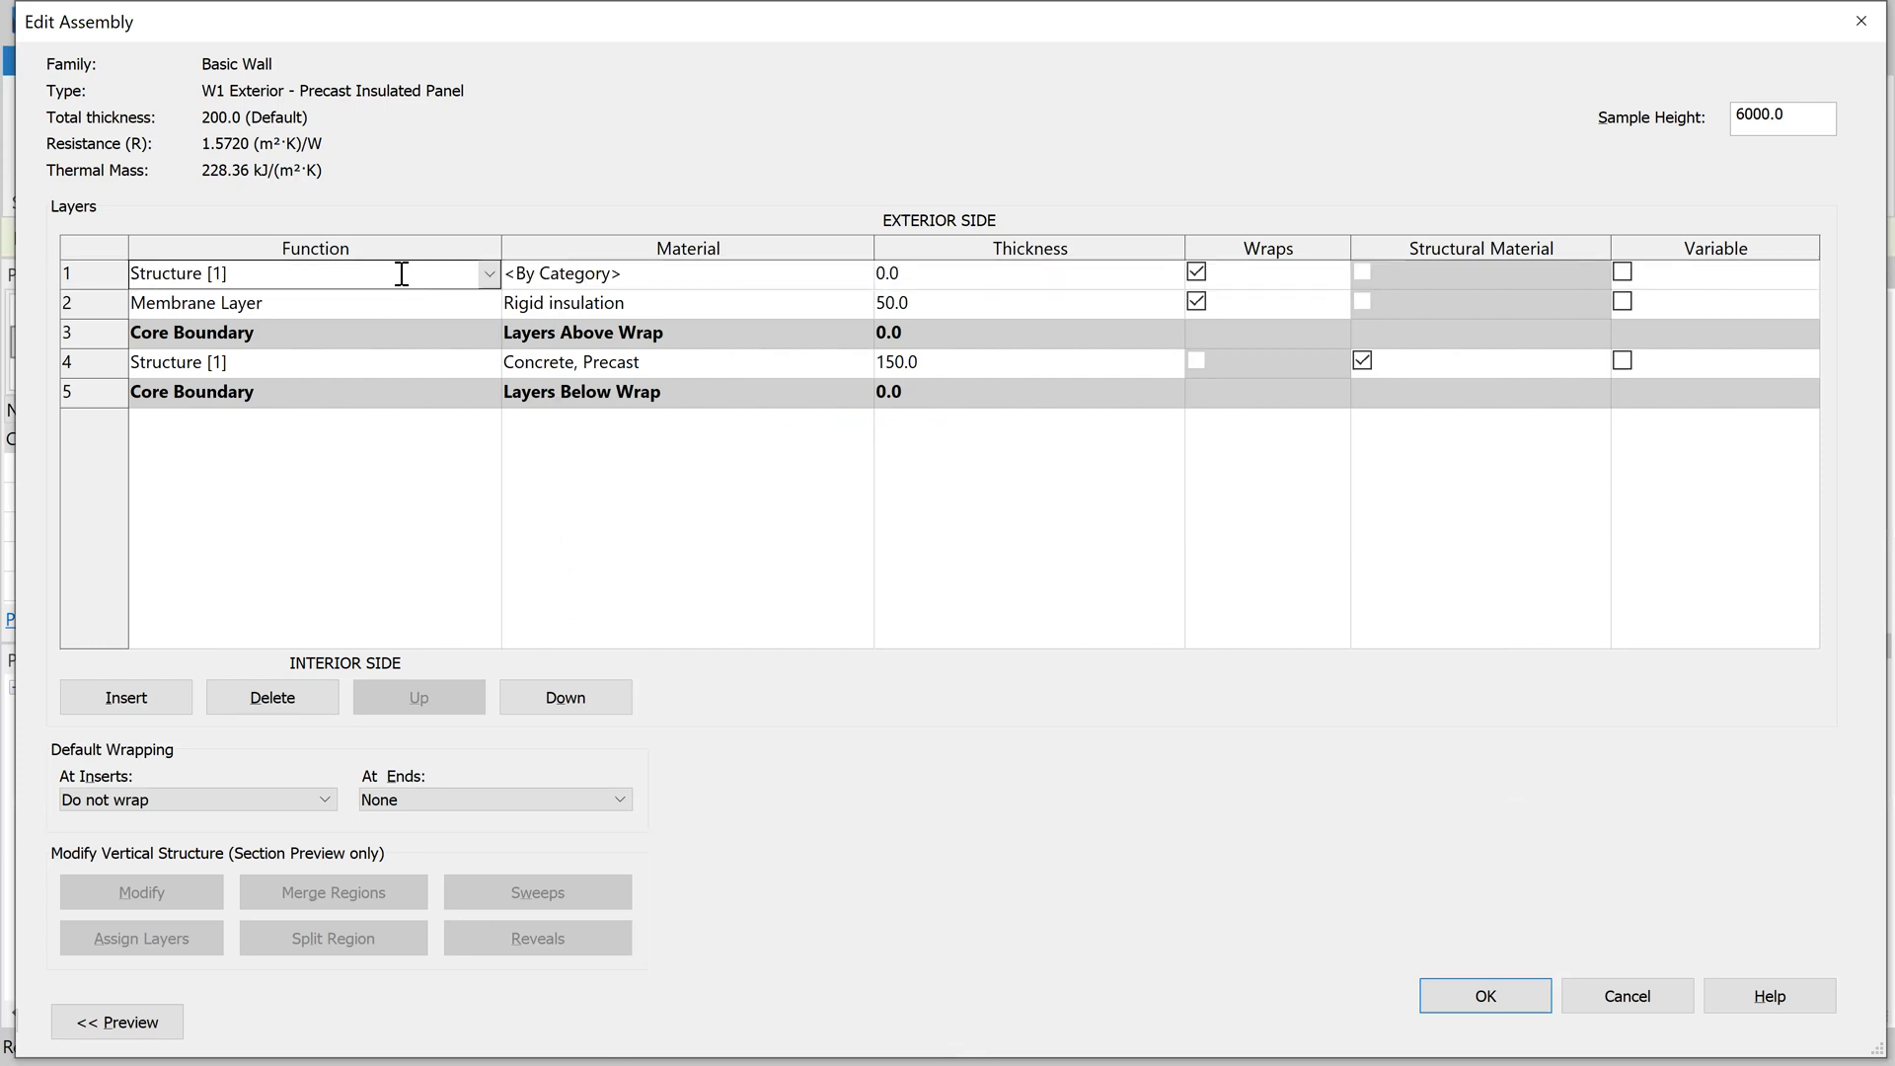
{"action": "left_click", "coordinate": [487, 275]}
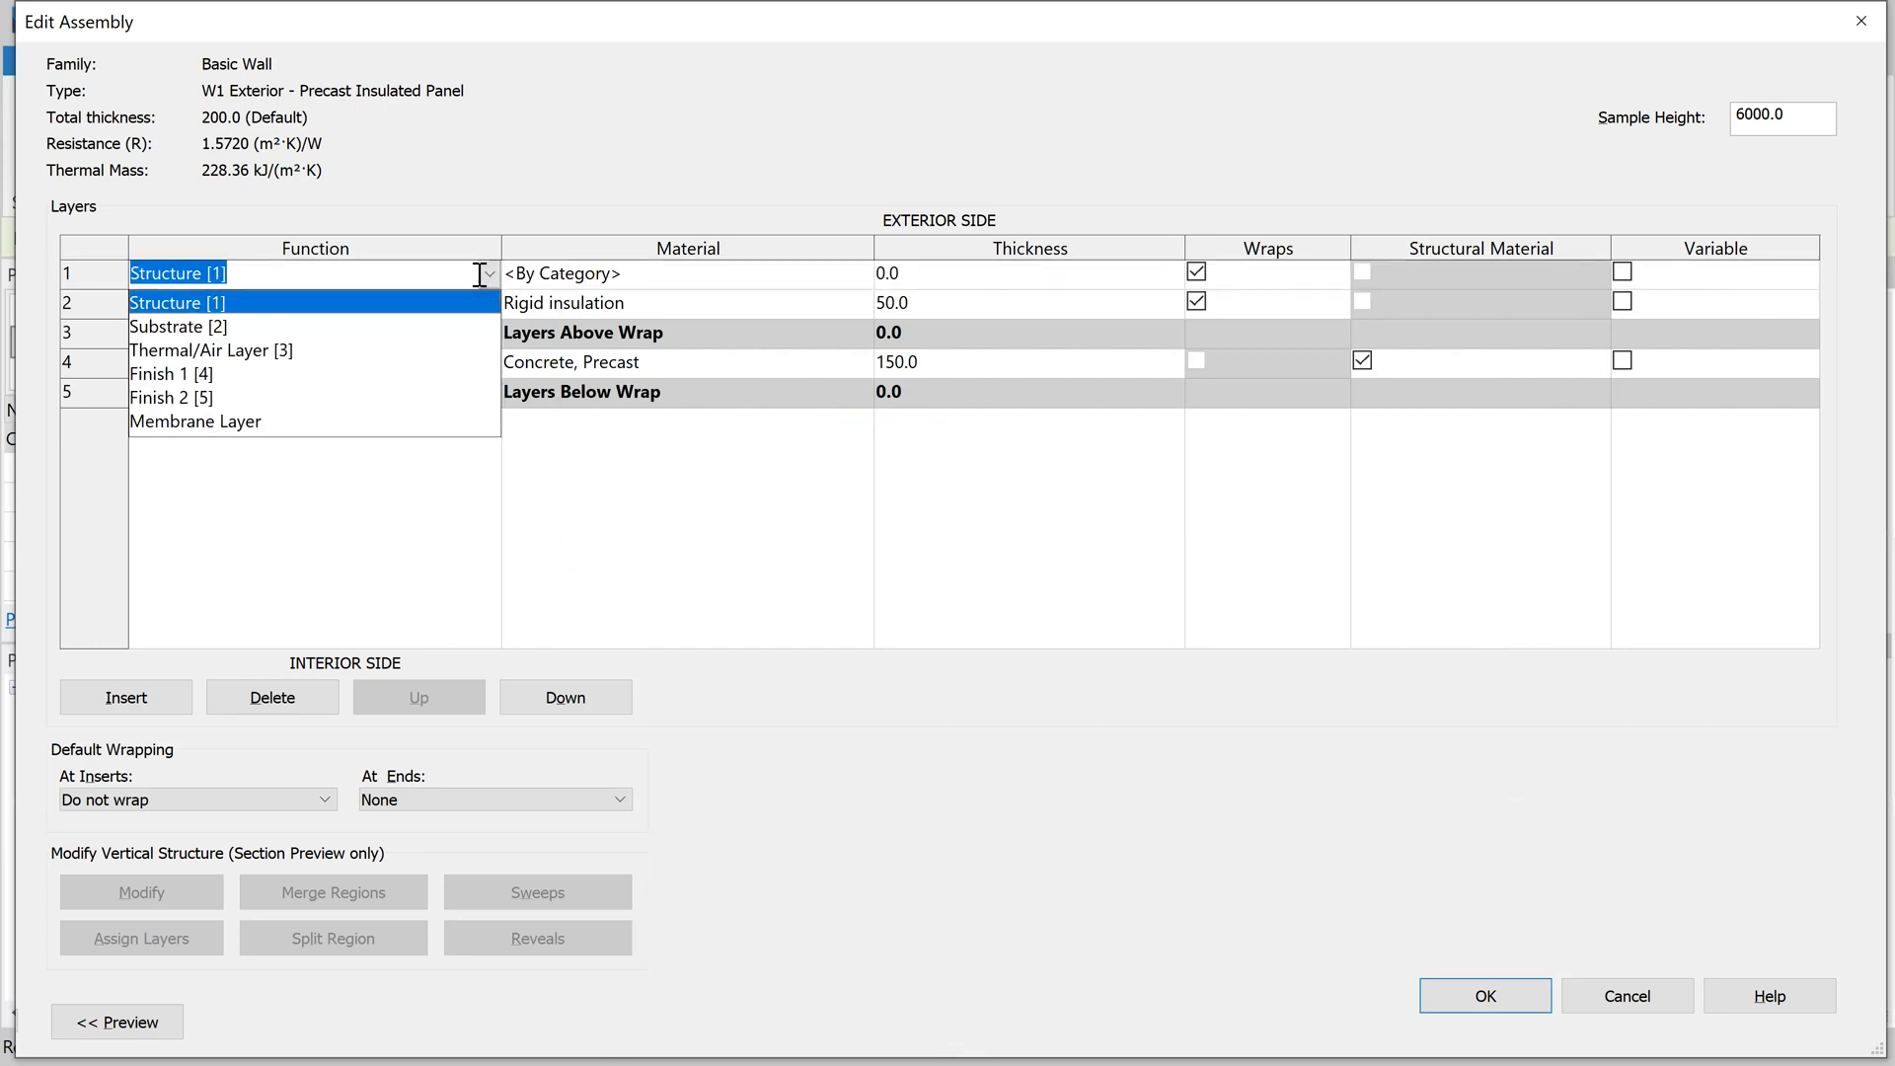
{"action": "left_click", "coordinate": [231, 374]}
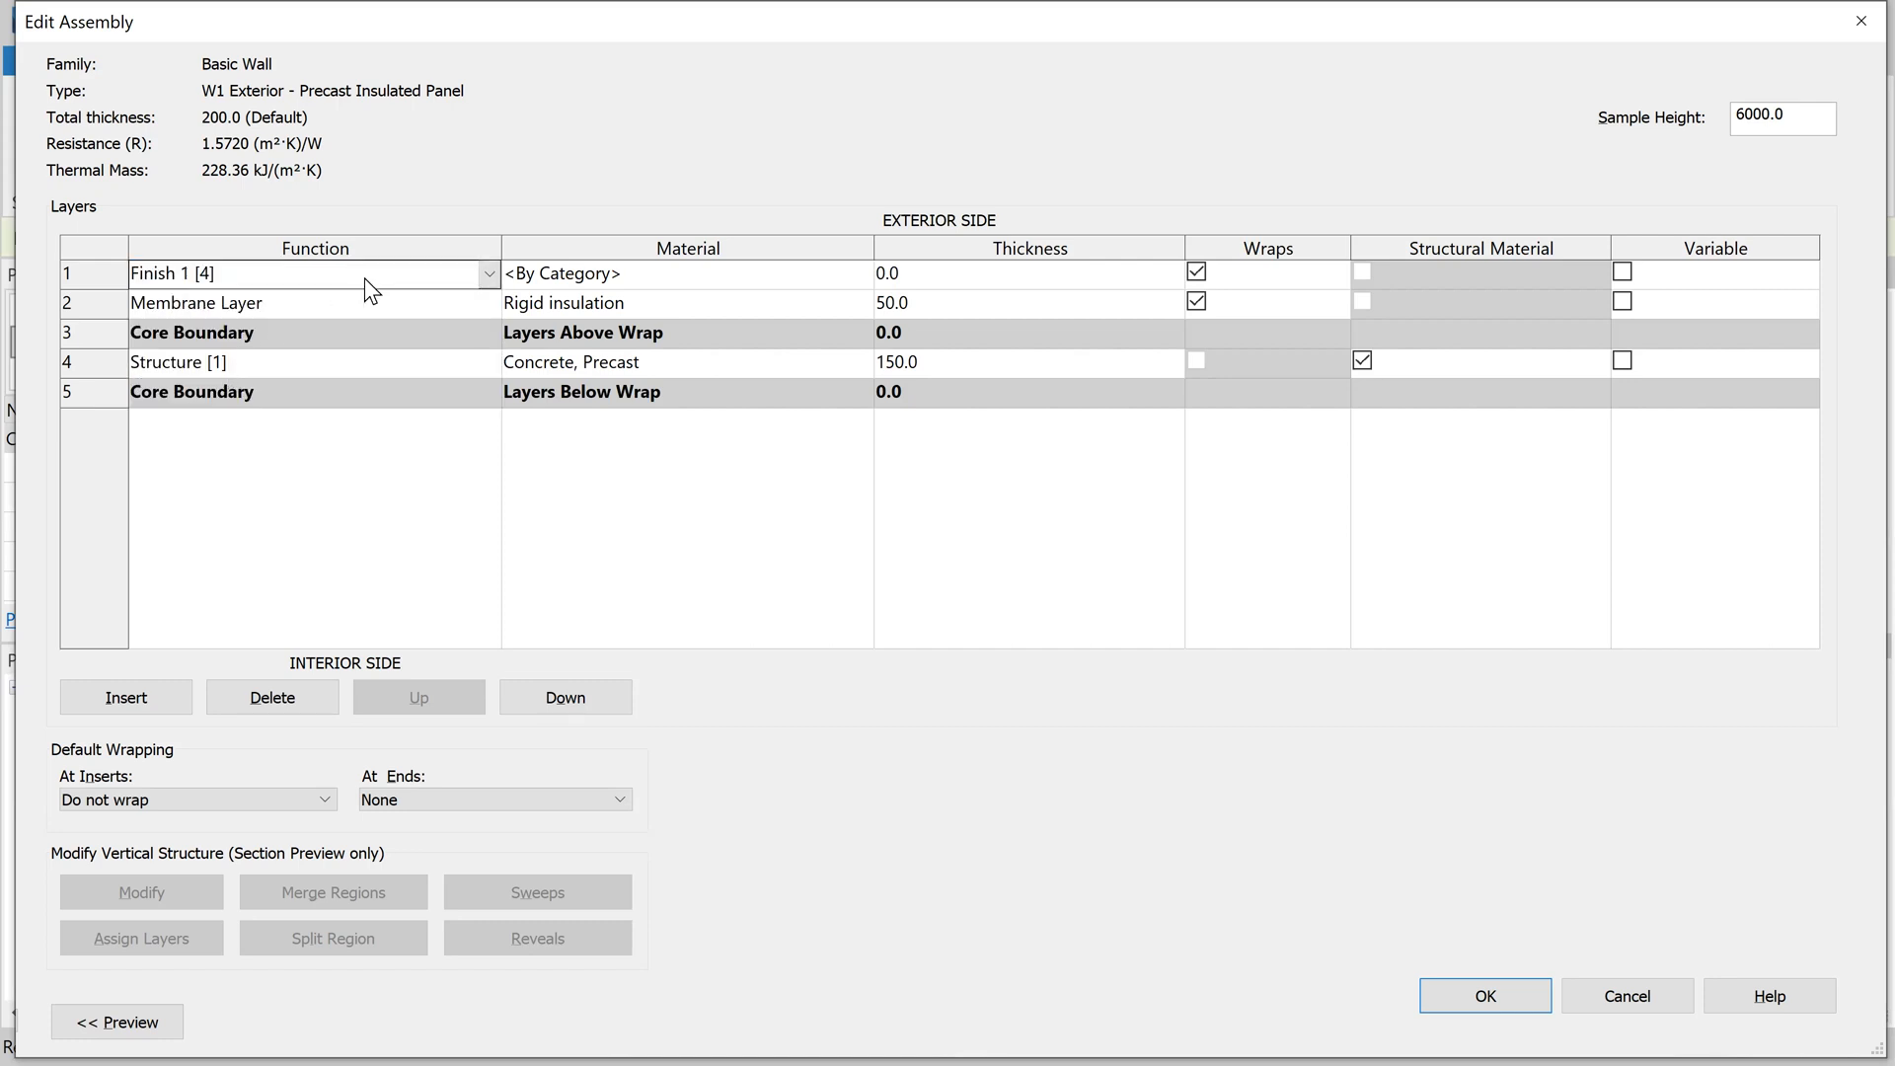
Step: Search the materials for "conc" for the Finish 1 [4] layer and look through the project and library concrete materials
{"action": "left_click", "coordinate": [671, 279]}
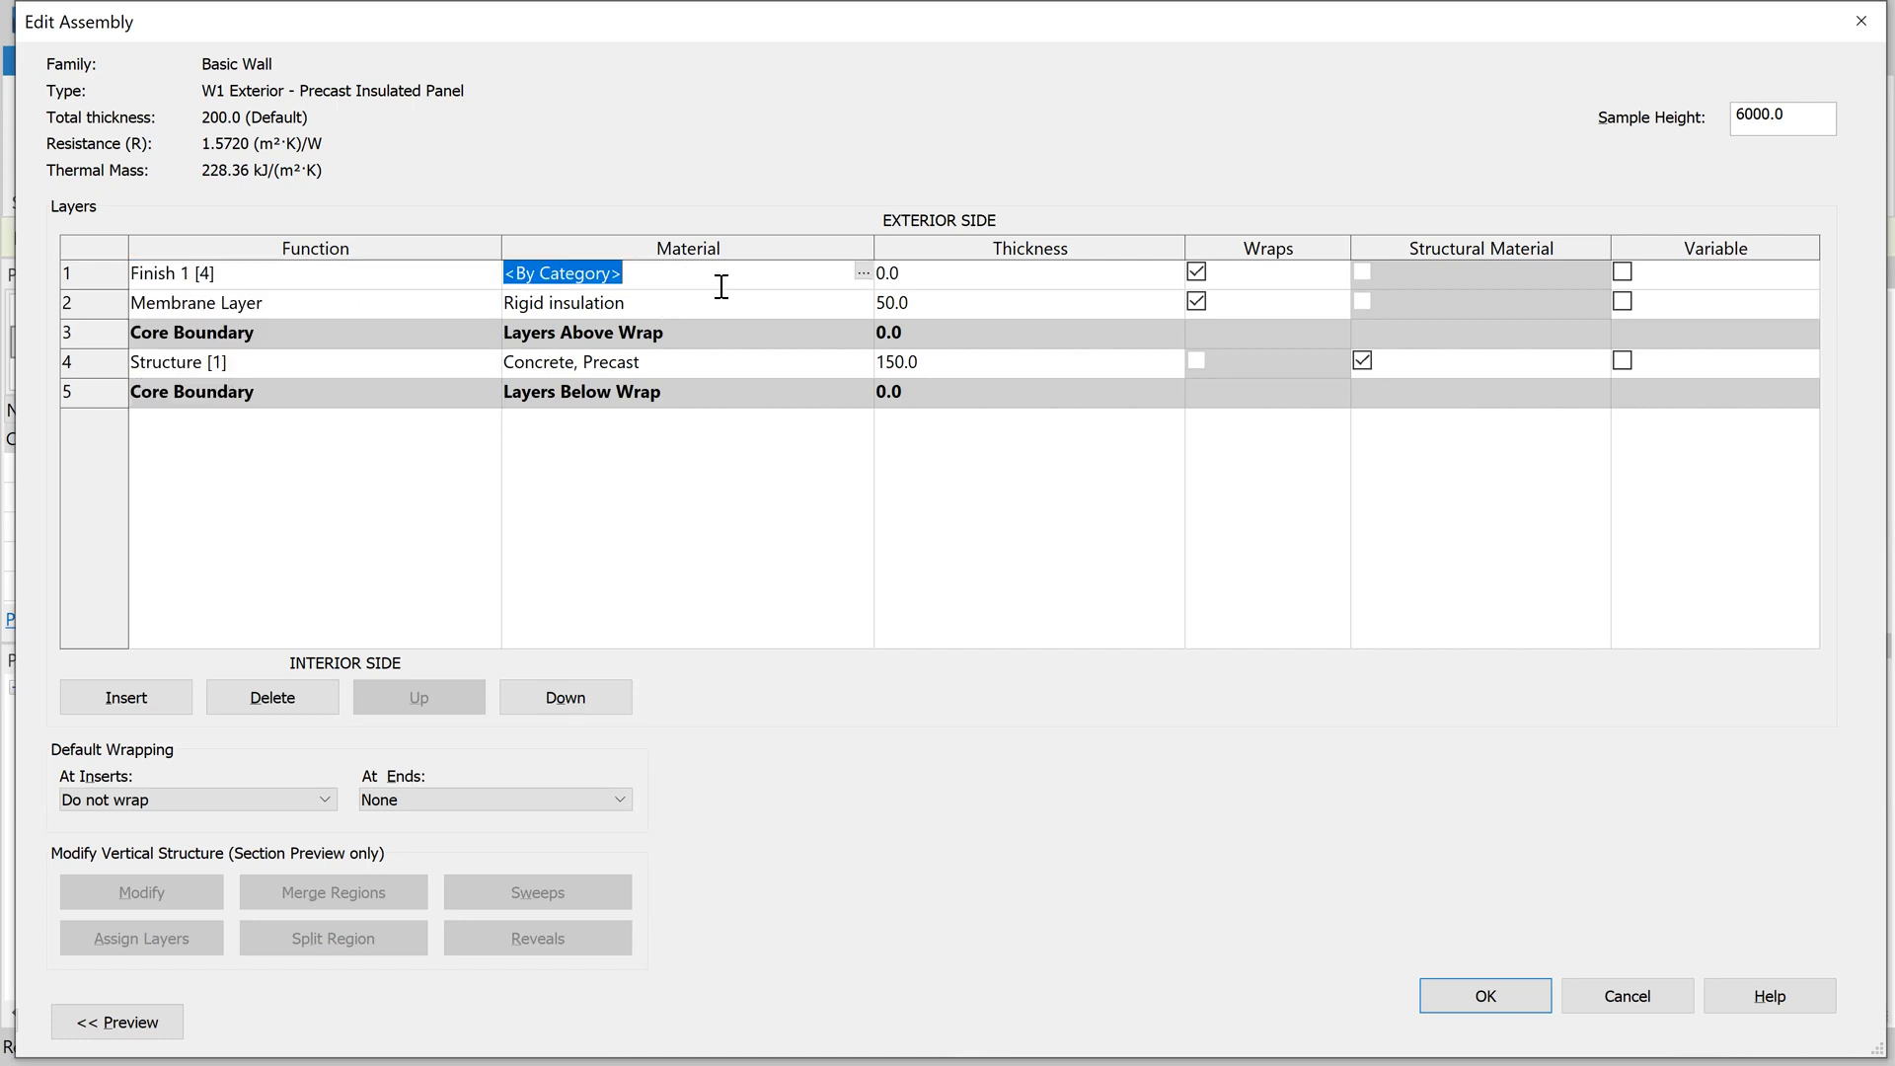
{"action": "left_click", "coordinate": [857, 274]}
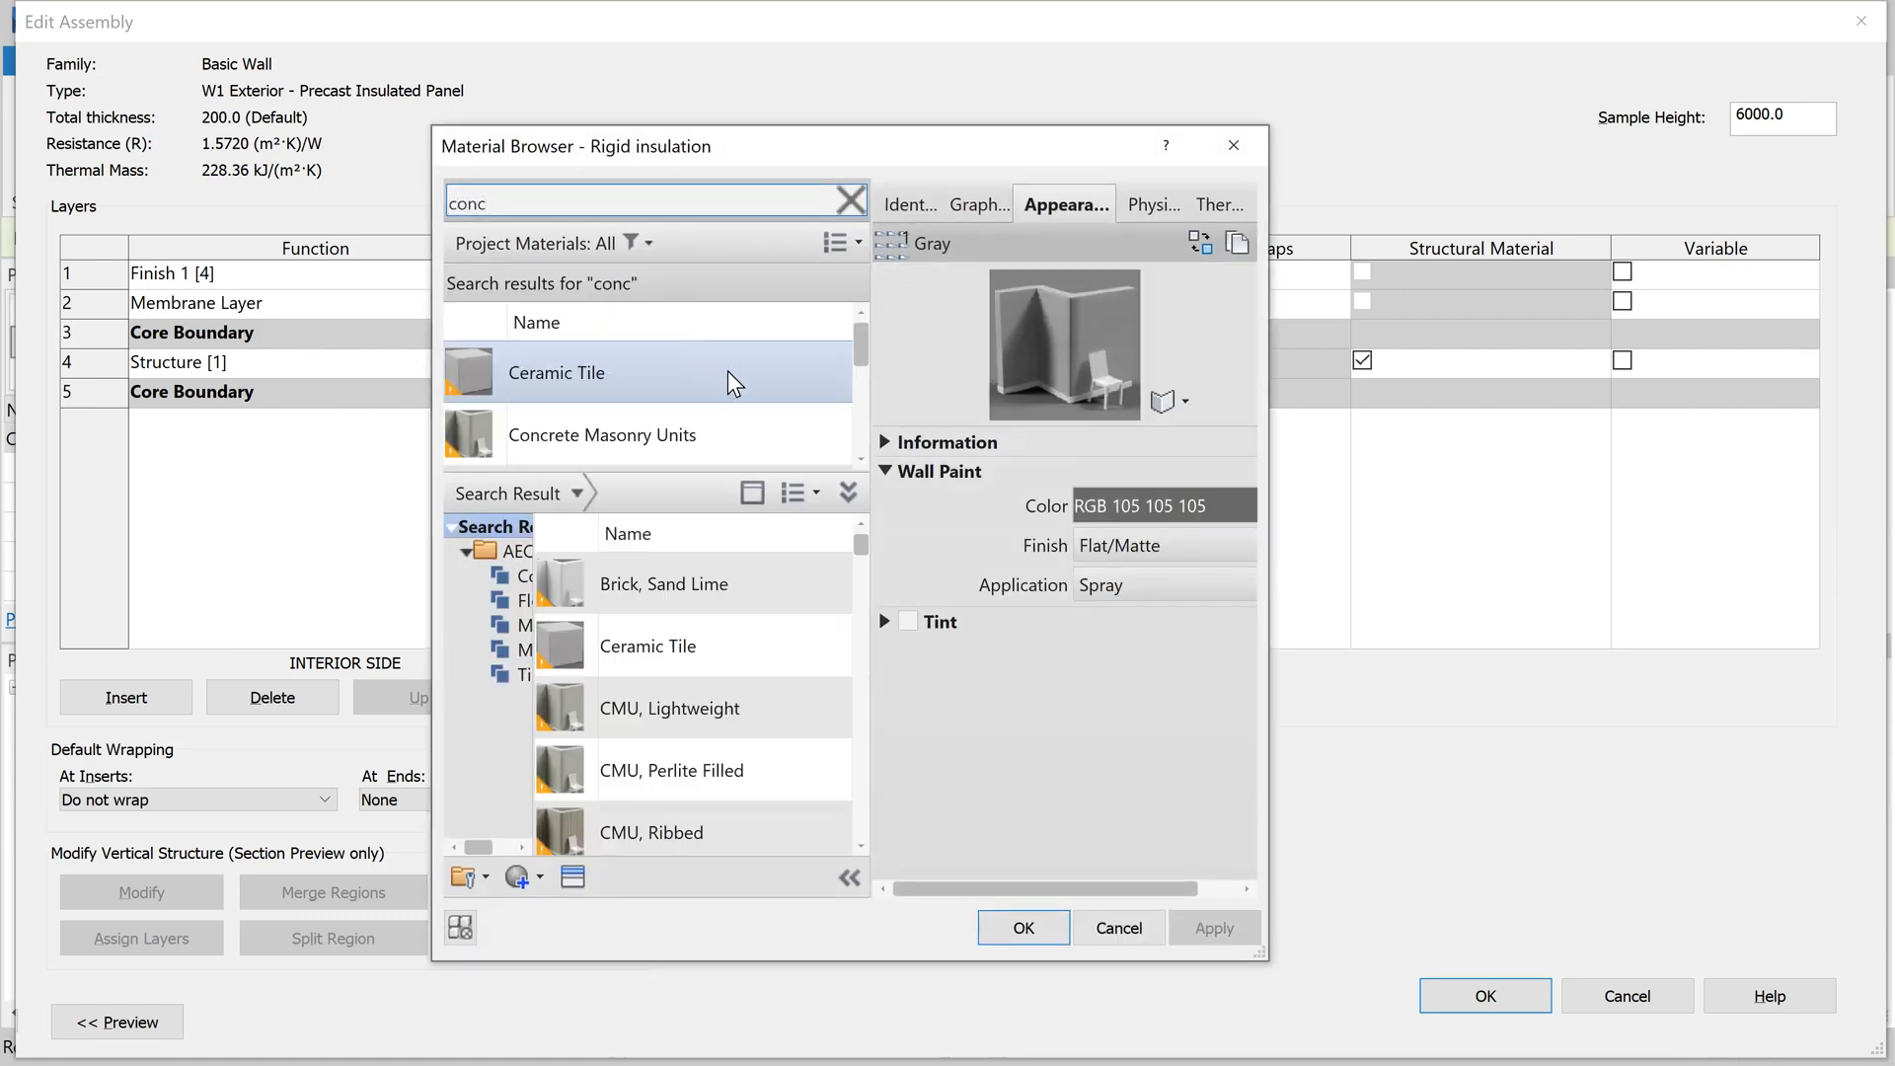
{"action": "scroll", "coordinate": [782, 400], "scroll_direction": "down", "scroll_amount": 1}
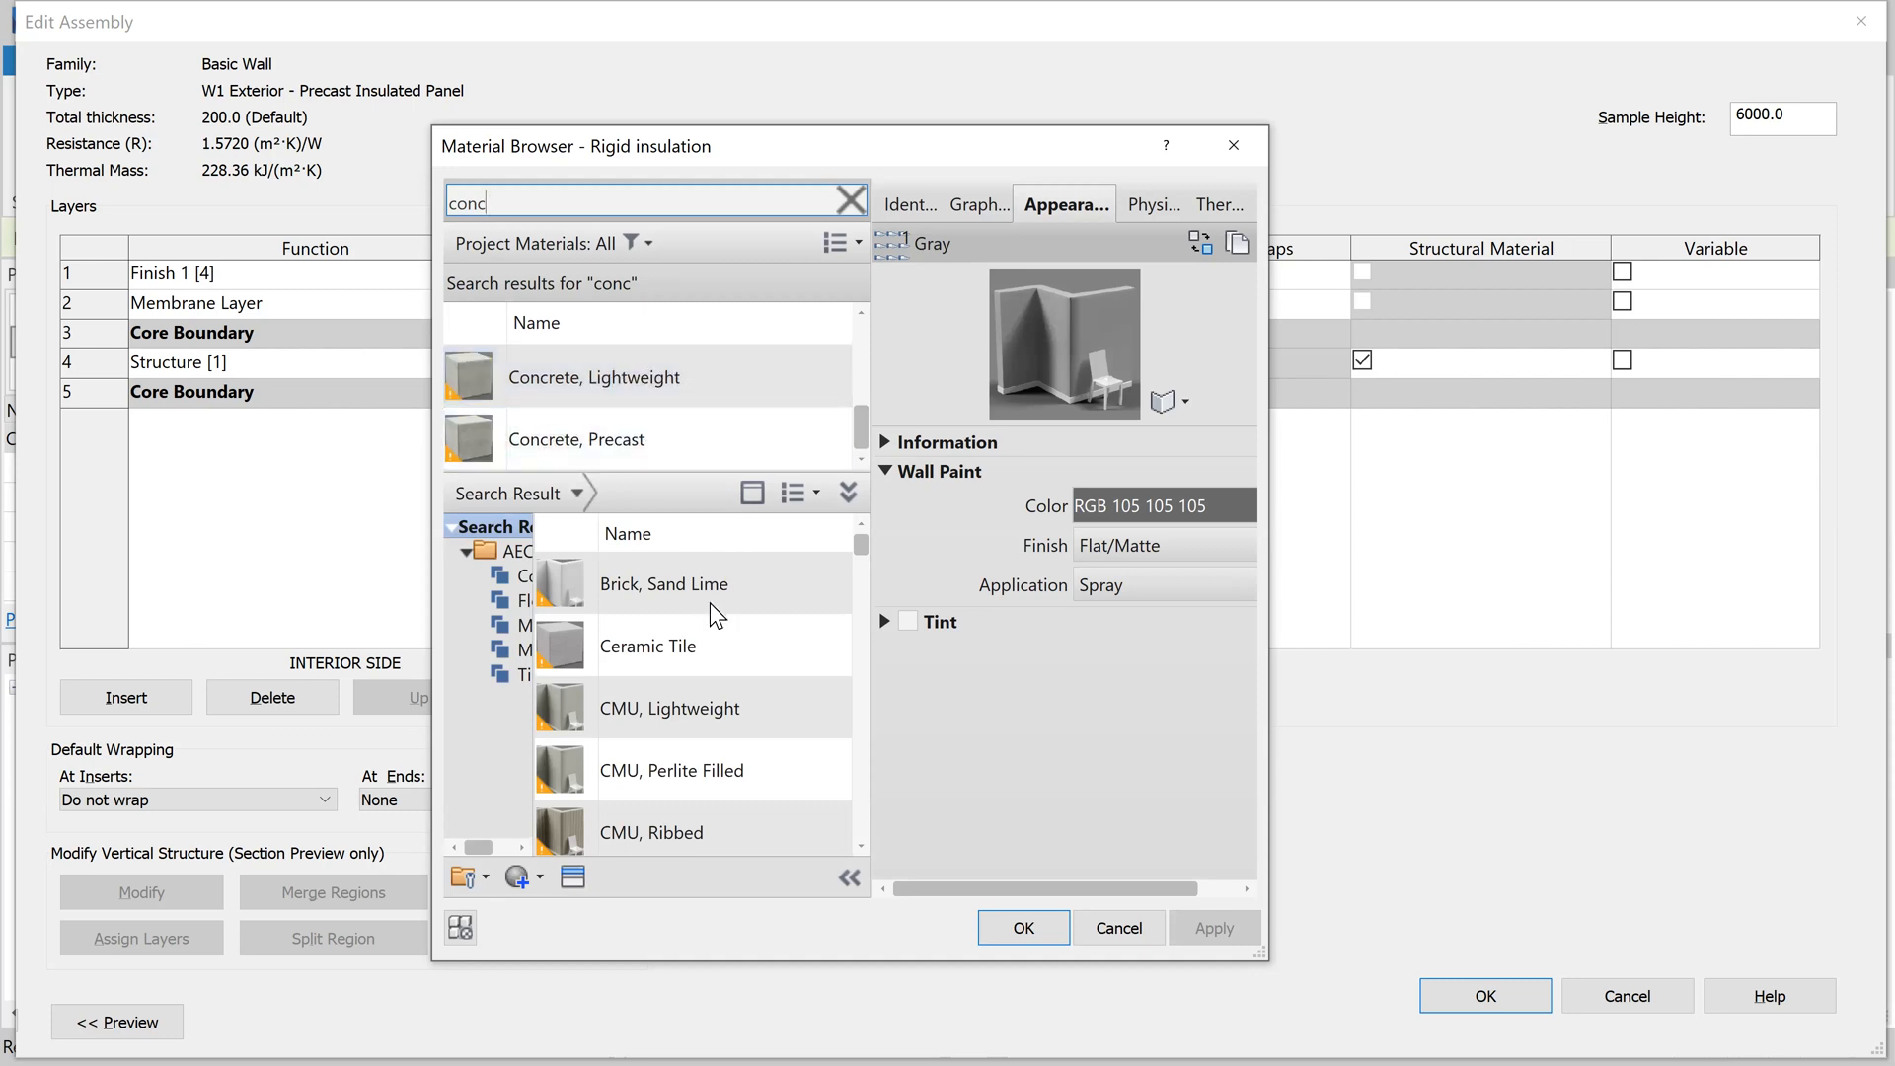
{"action": "scroll", "coordinate": [775, 721], "scroll_direction": "down", "scroll_amount": 2}
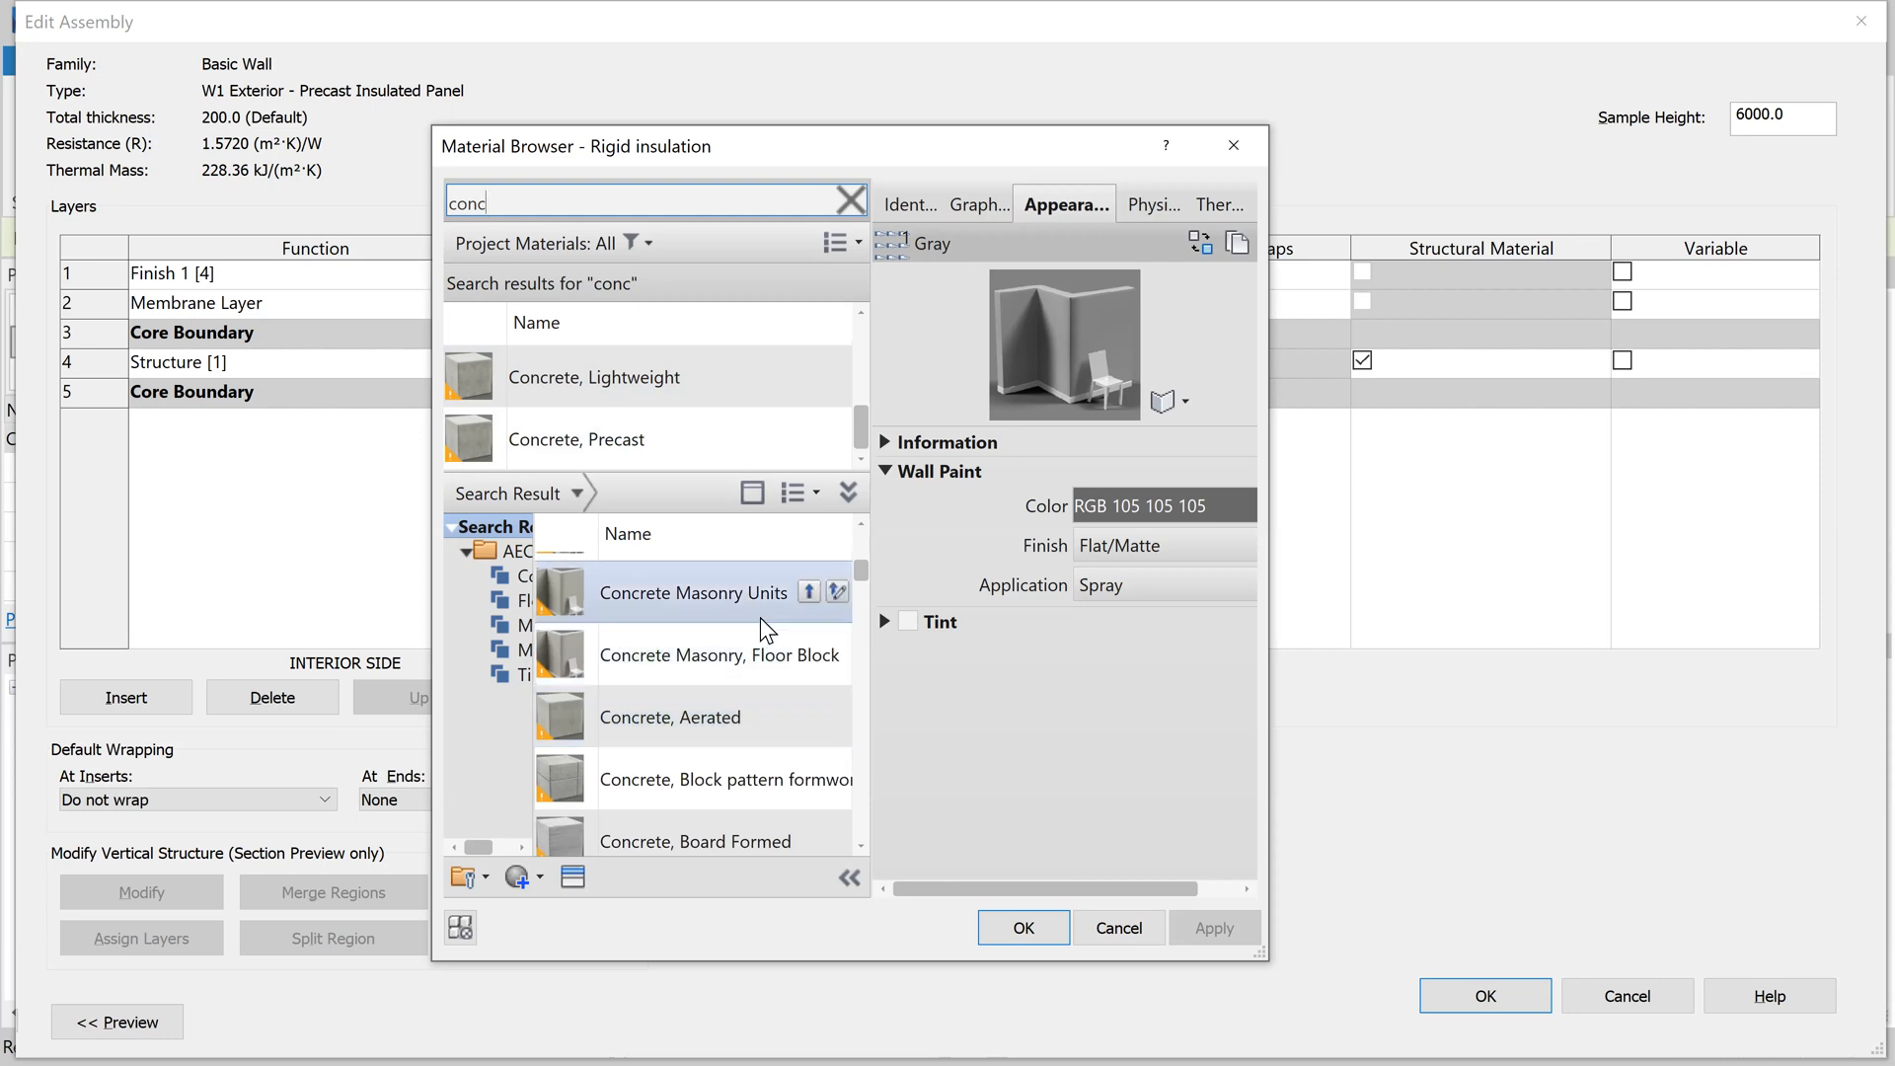
{"action": "scroll", "coordinate": [742, 818], "scroll_direction": "down", "scroll_amount": 1}
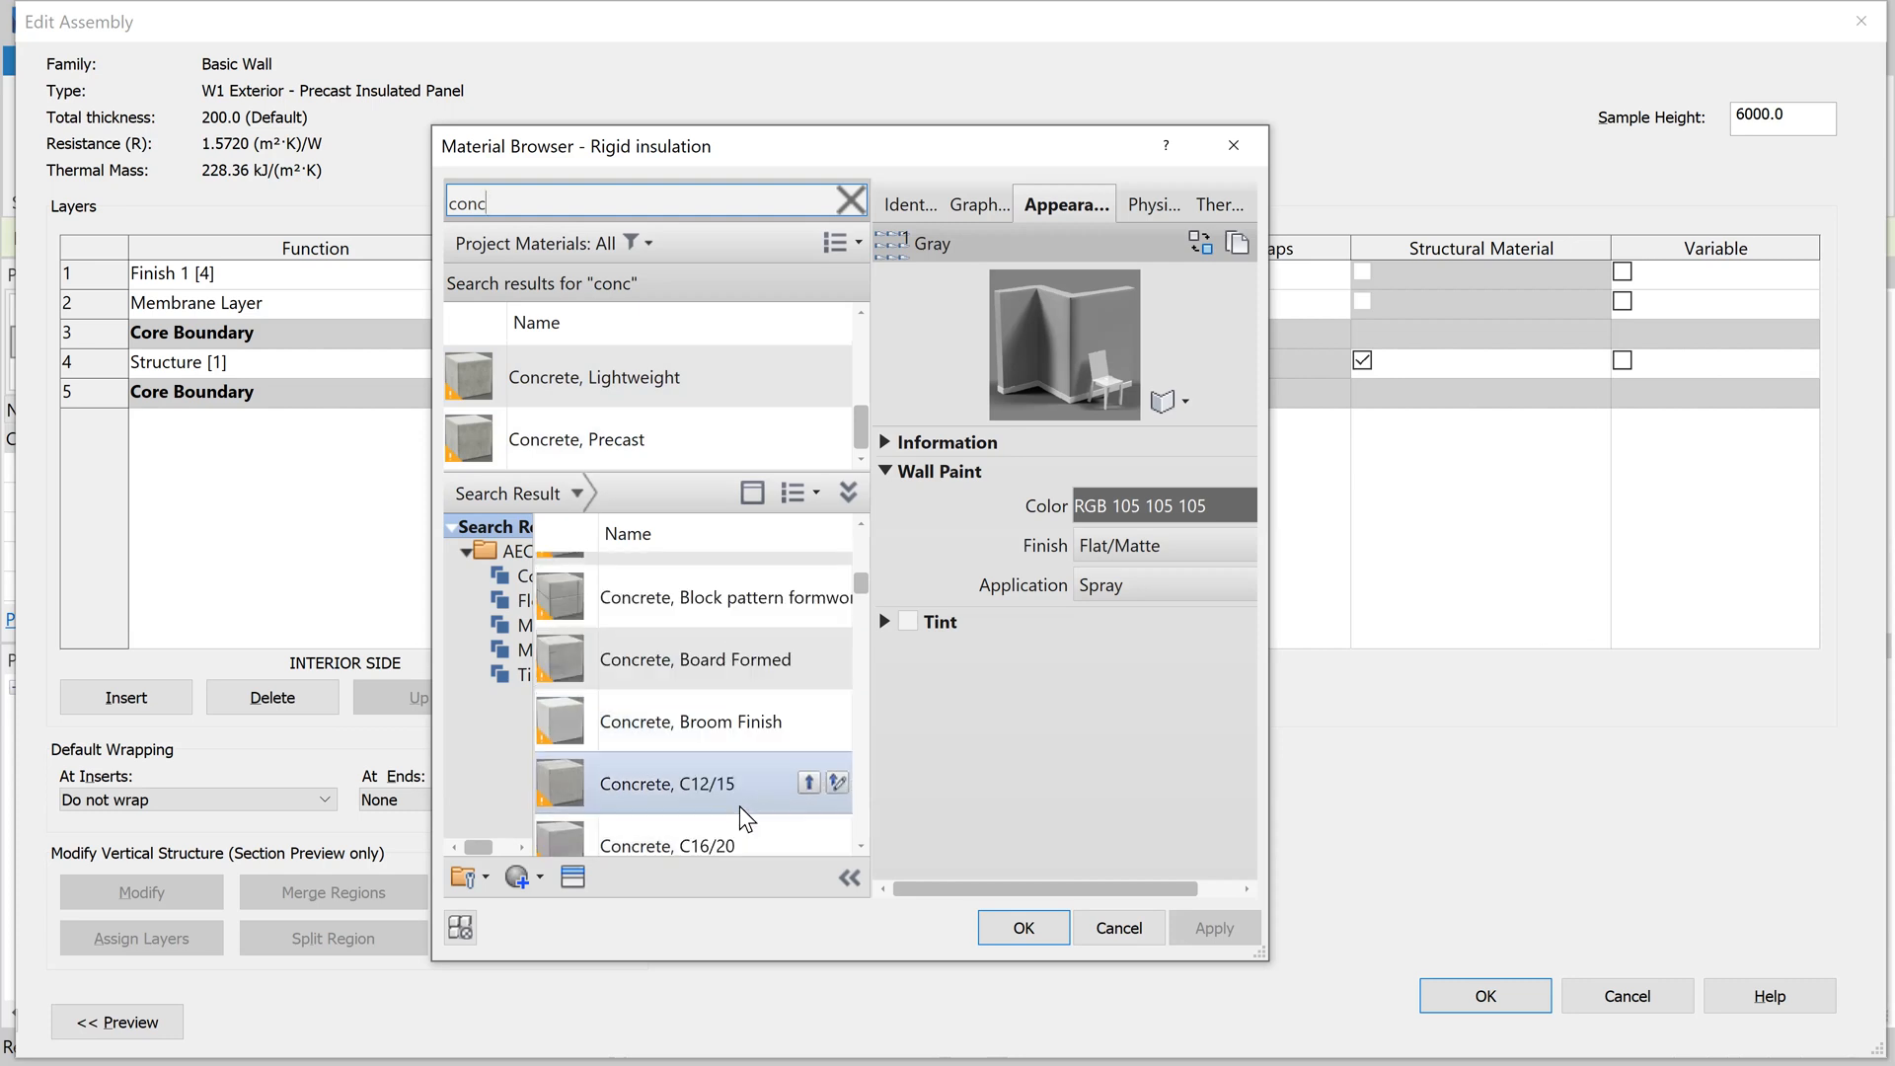
{"action": "scroll", "coordinate": [777, 805], "scroll_direction": "down", "scroll_amount": 1}
{"action": "scroll", "coordinate": [777, 805], "scroll_direction": "down", "scroll_amount": 1}
{"action": "scroll", "coordinate": [756, 806], "scroll_direction": "down", "scroll_amount": 1}
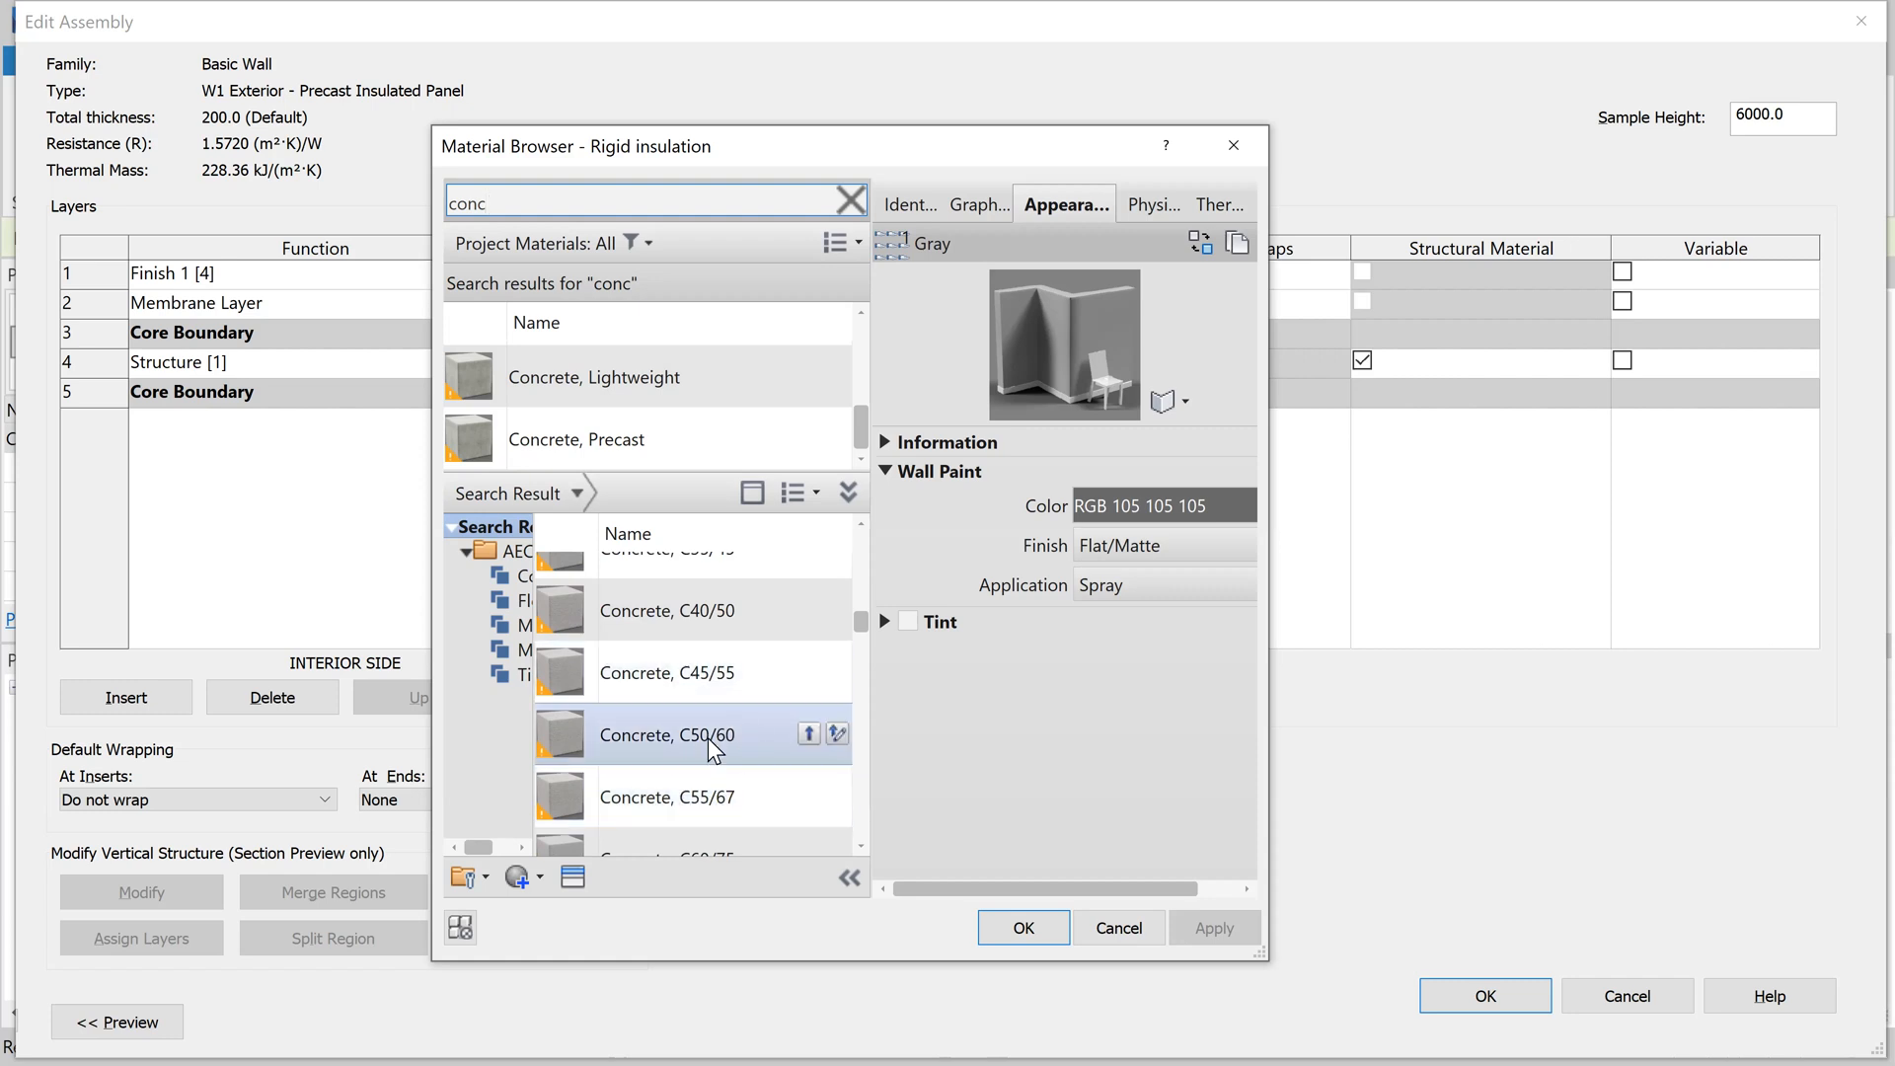
{"action": "scroll", "coordinate": [632, 566], "scroll_direction": "up", "scroll_amount": 1}
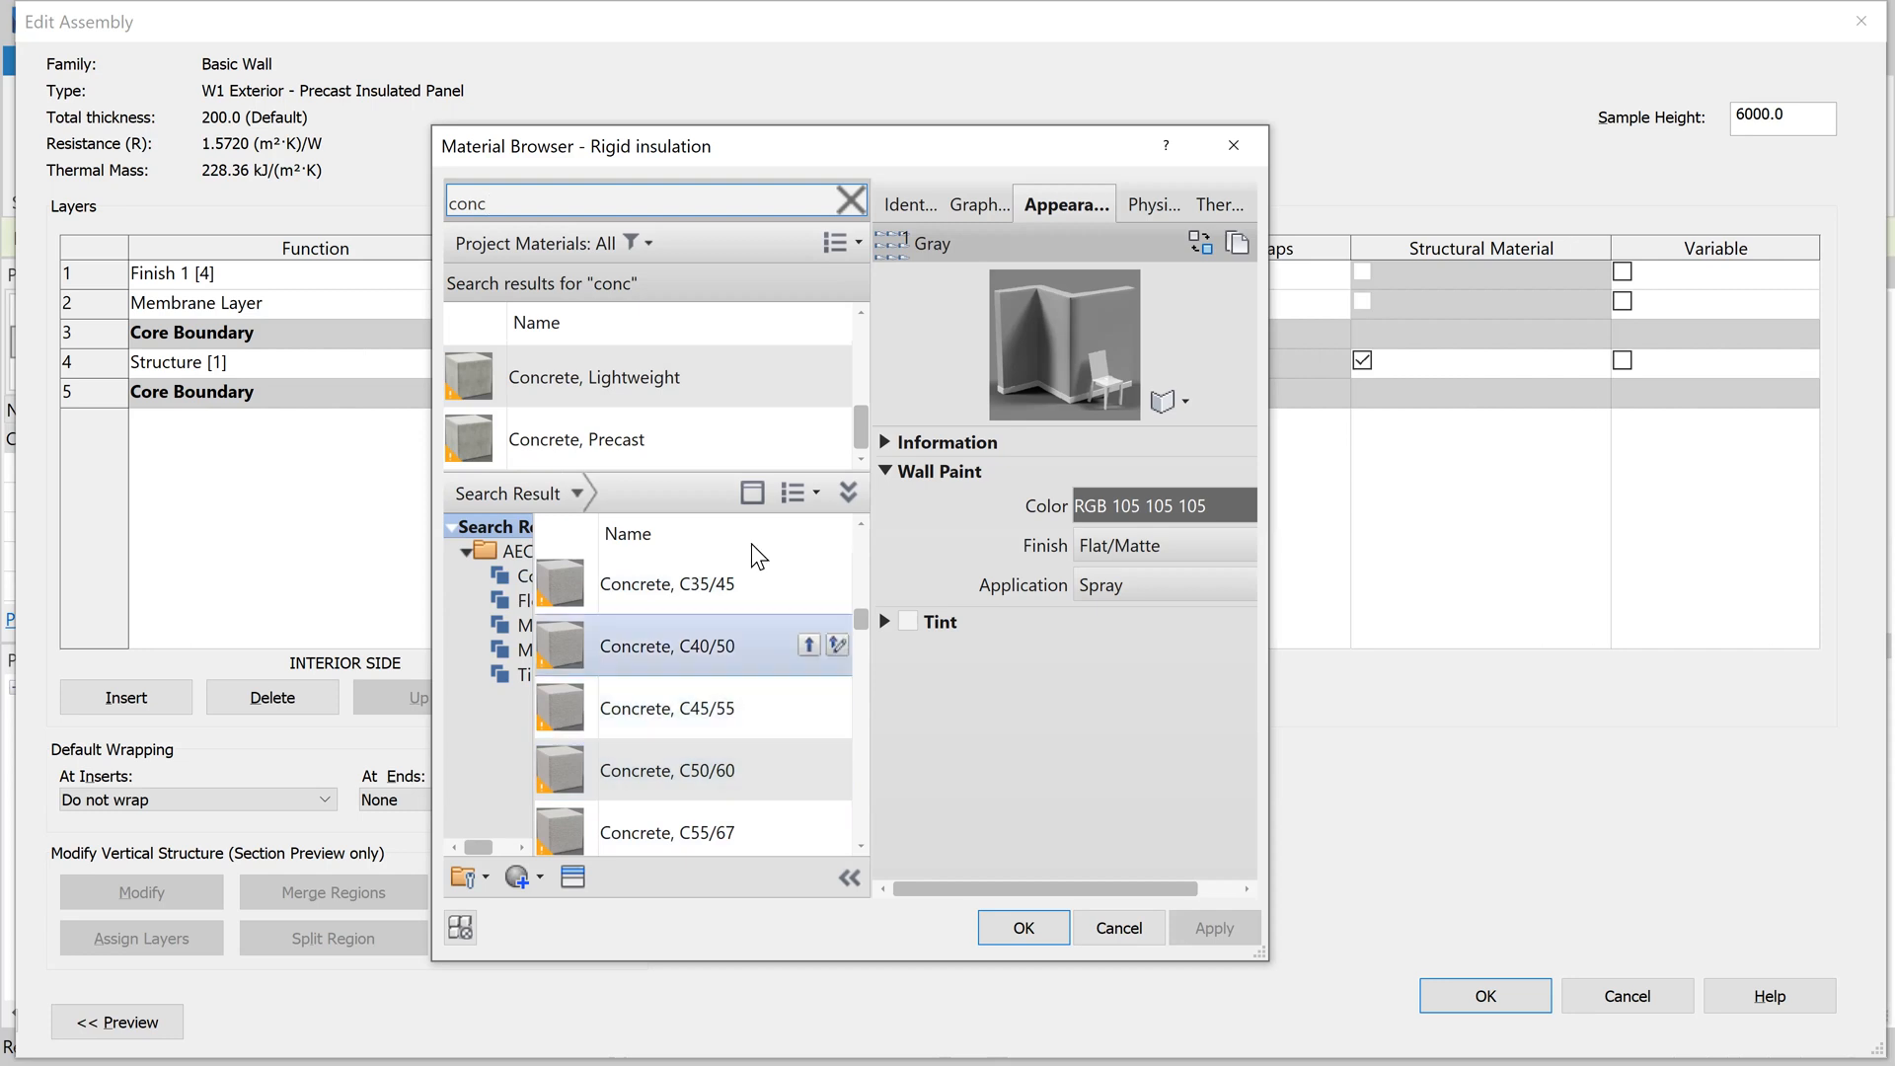
{"action": "scroll", "coordinate": [716, 366], "scroll_direction": "up", "scroll_amount": 1}
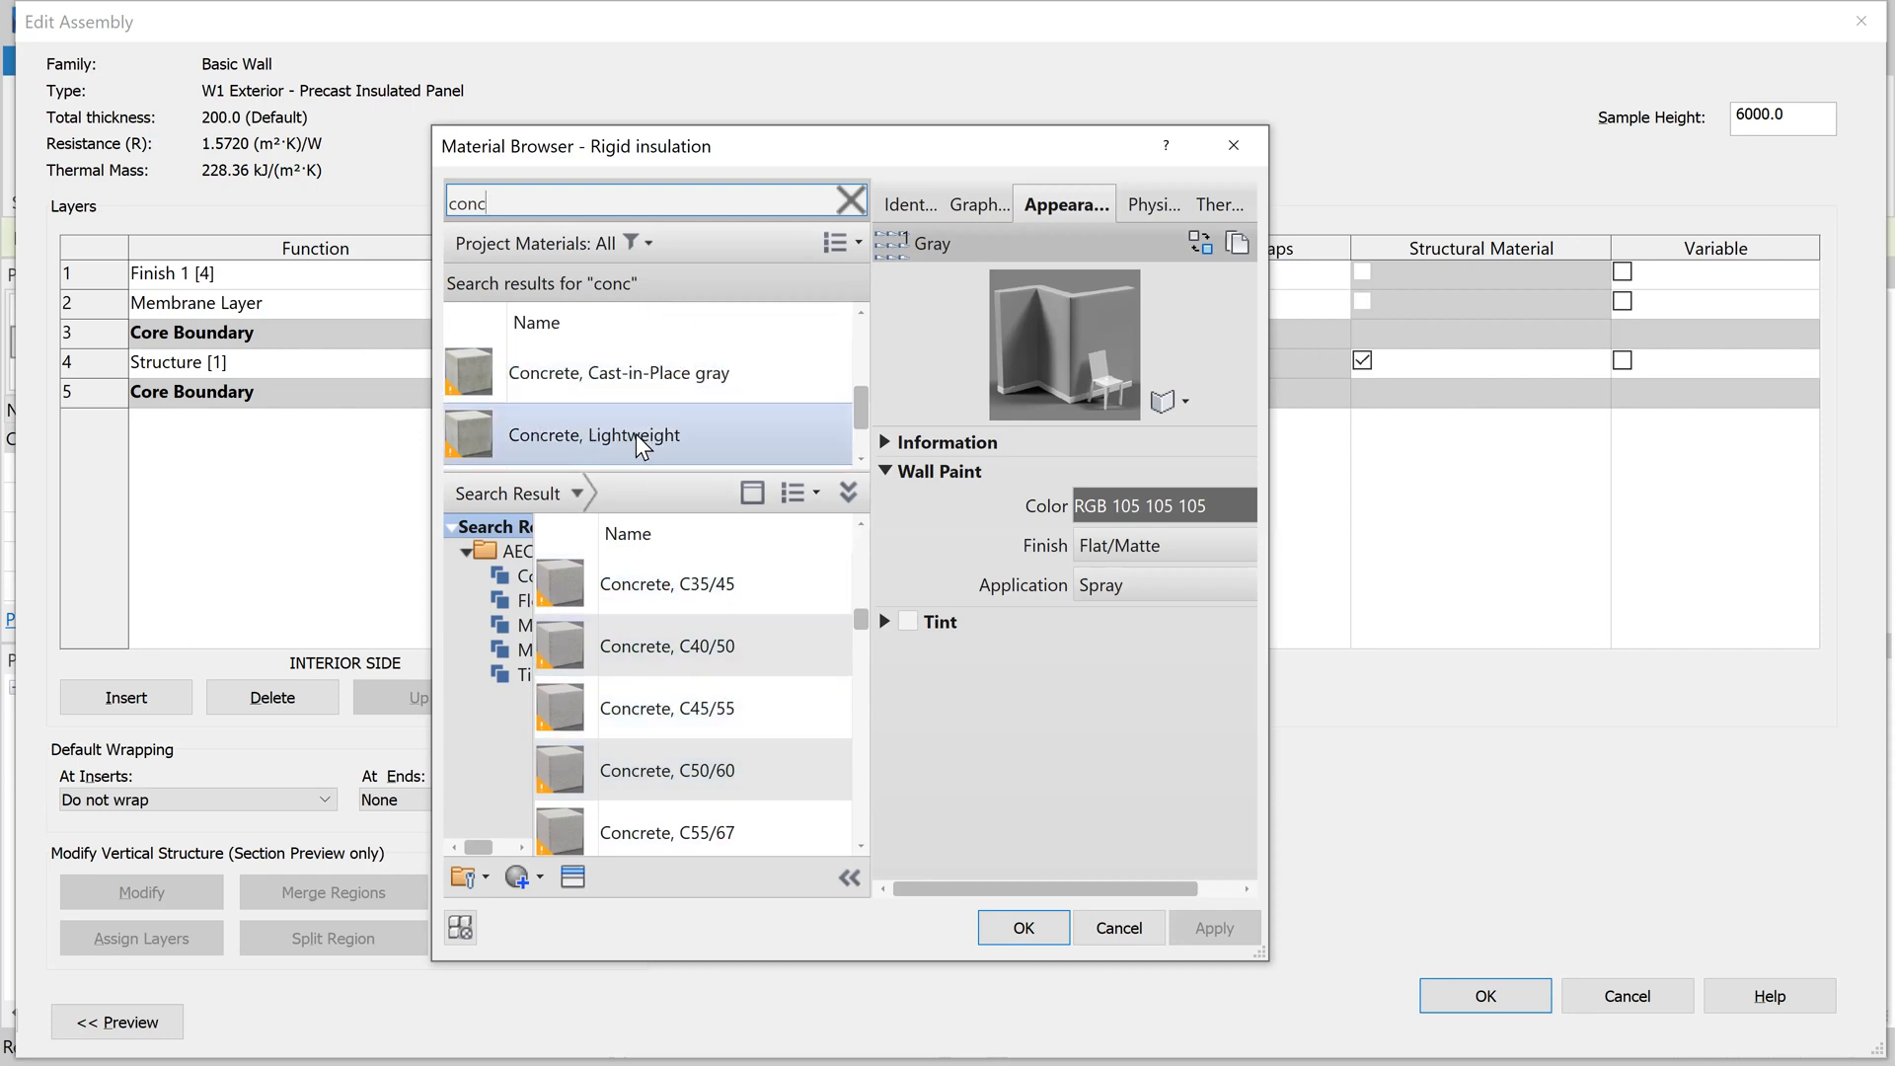
{"action": "left_click", "coordinate": [706, 390]}
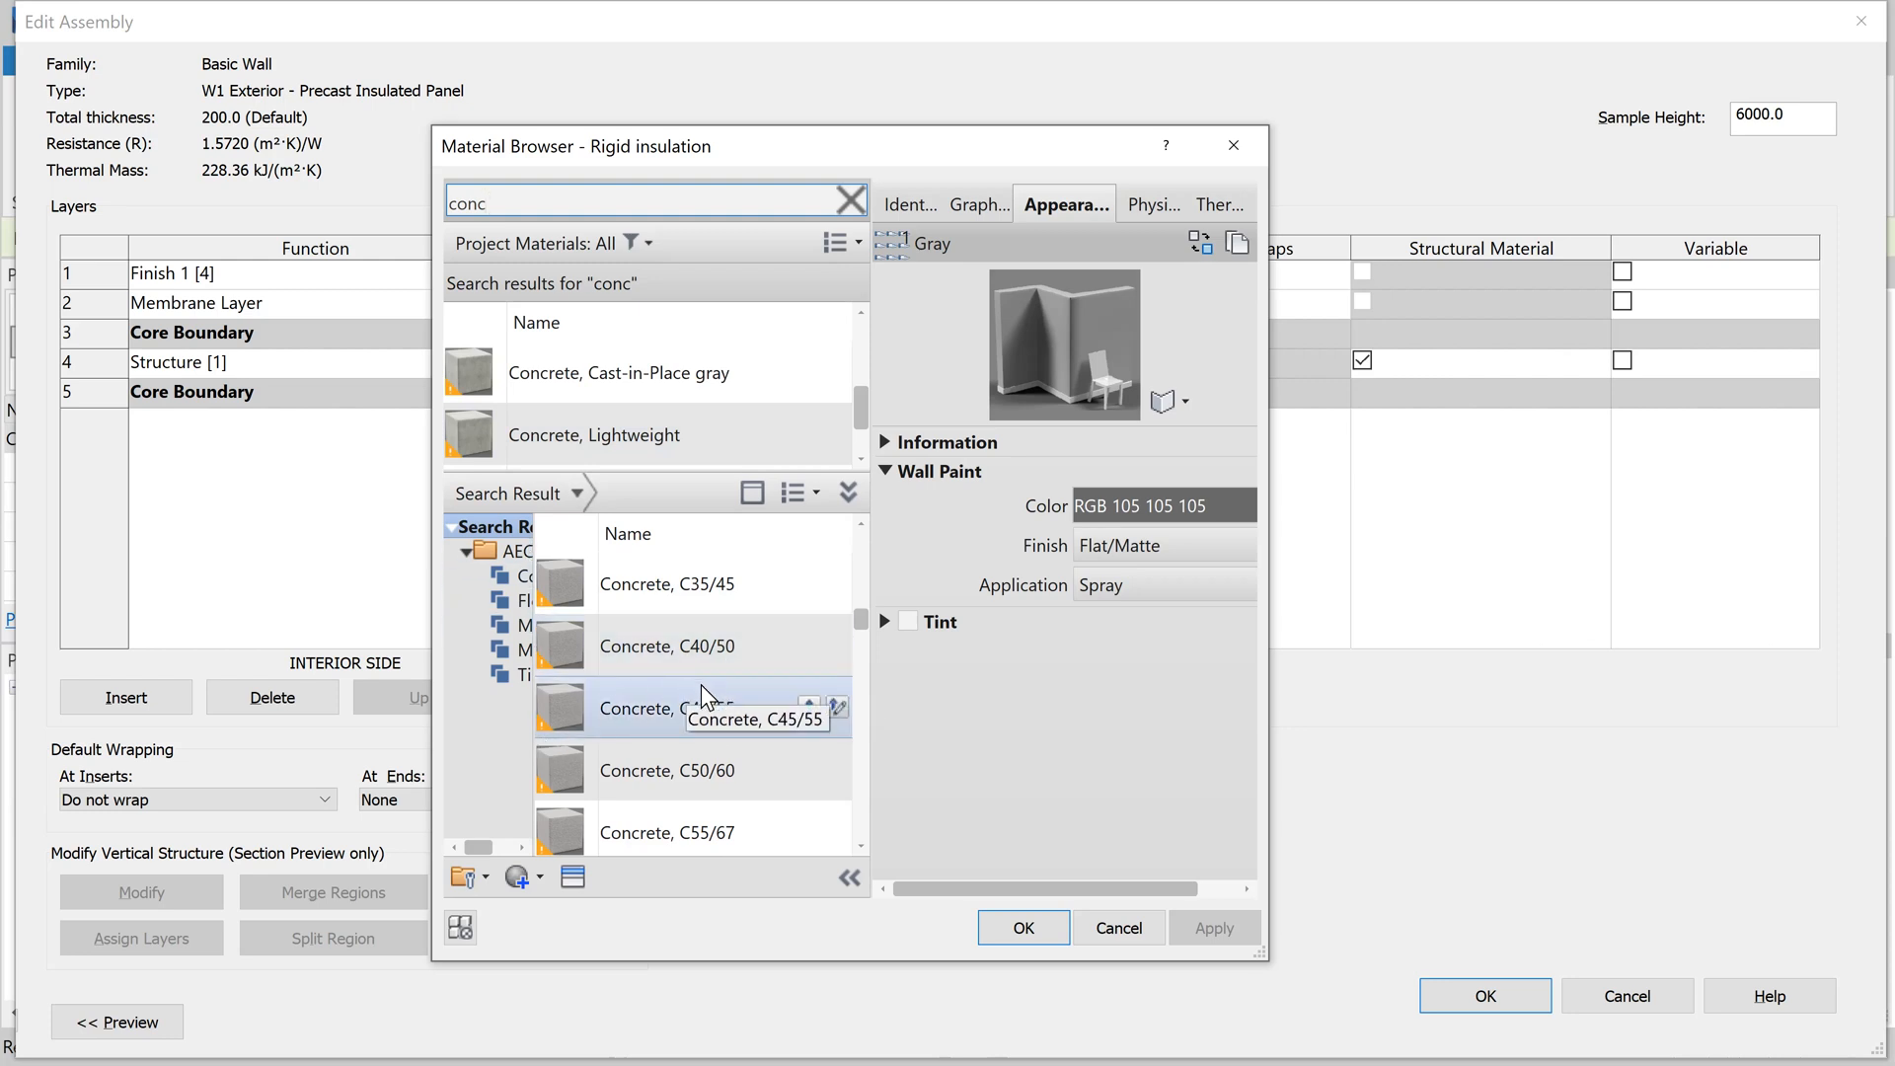
{"action": "scroll", "coordinate": [739, 710], "scroll_direction": "down", "scroll_amount": 1}
{"action": "scroll", "coordinate": [738, 713], "scroll_direction": "down", "scroll_amount": 2}
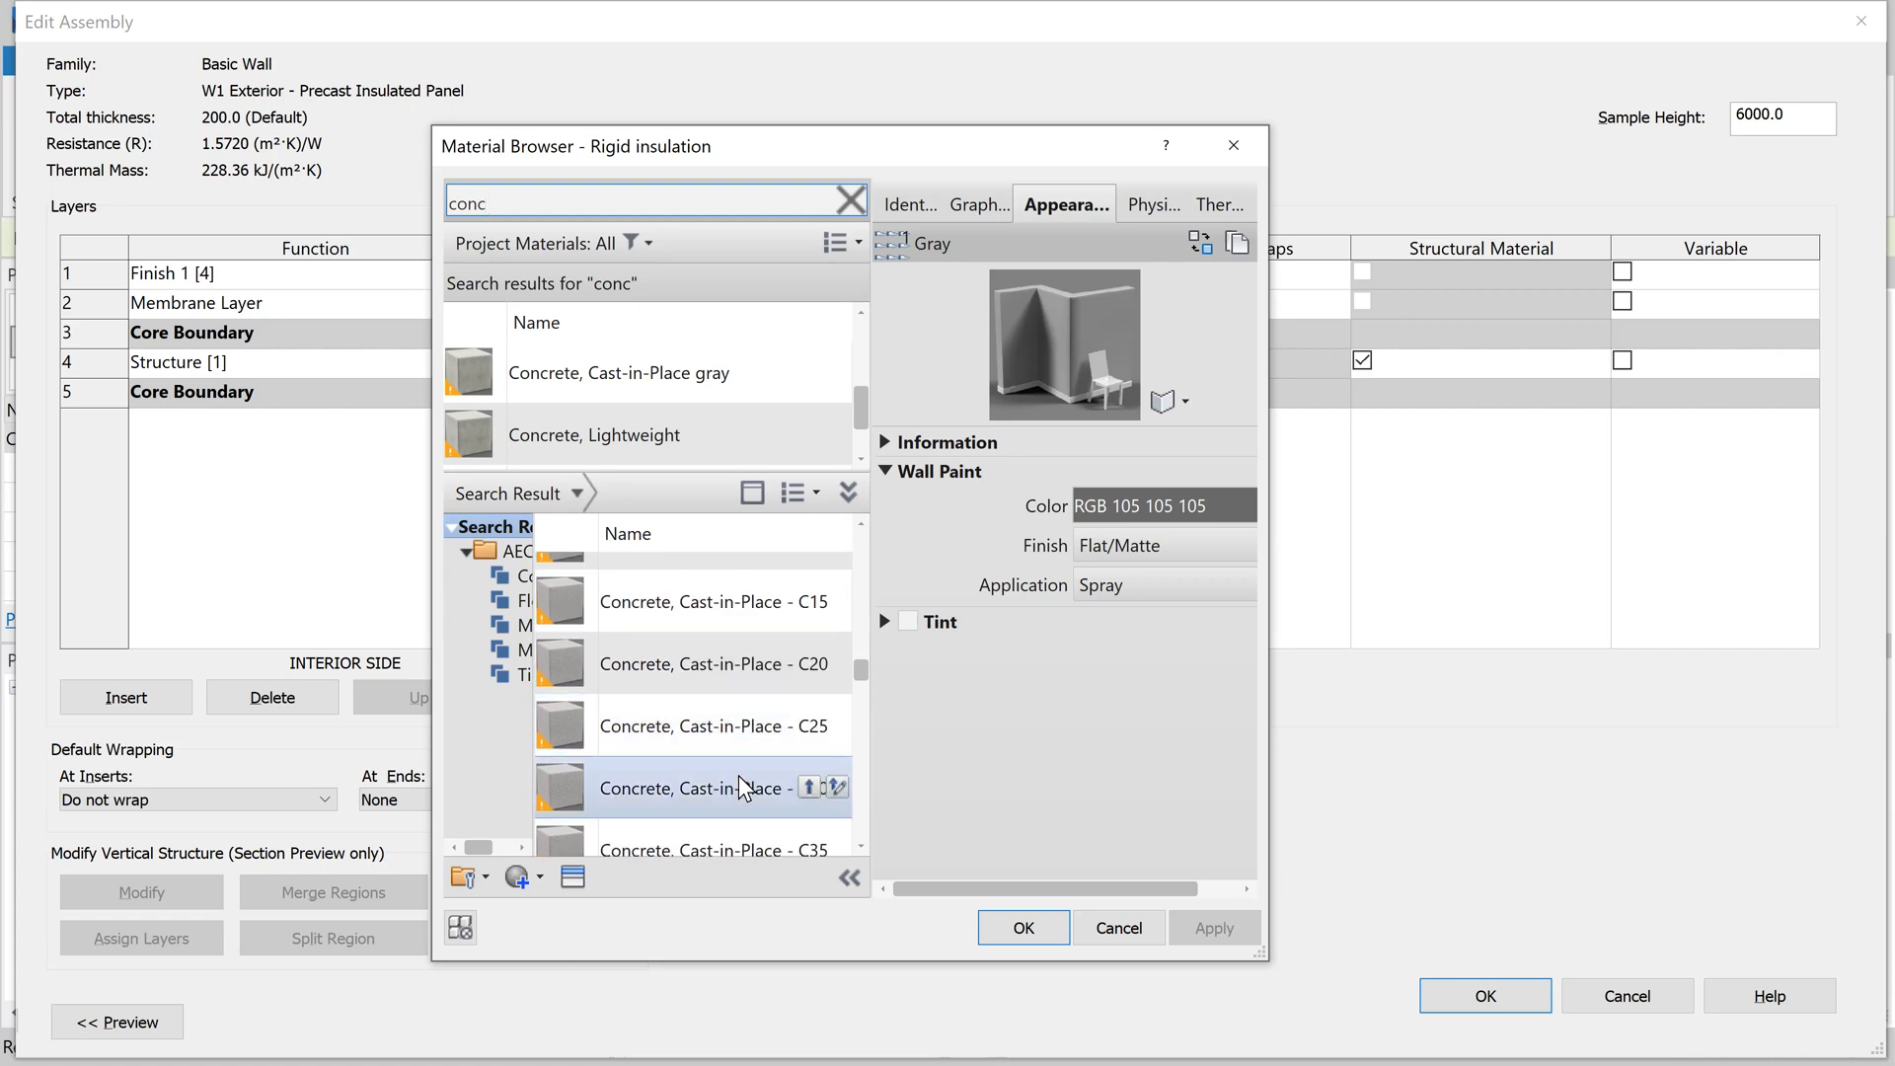
Step: Check the W1 legend in Acrobat, add Concrete, Precast Smooth, Light Grey, Wall Height from the library, and assign it to the Finish 1 [4] layer
{"action": "key", "text": "alt+Tab"}
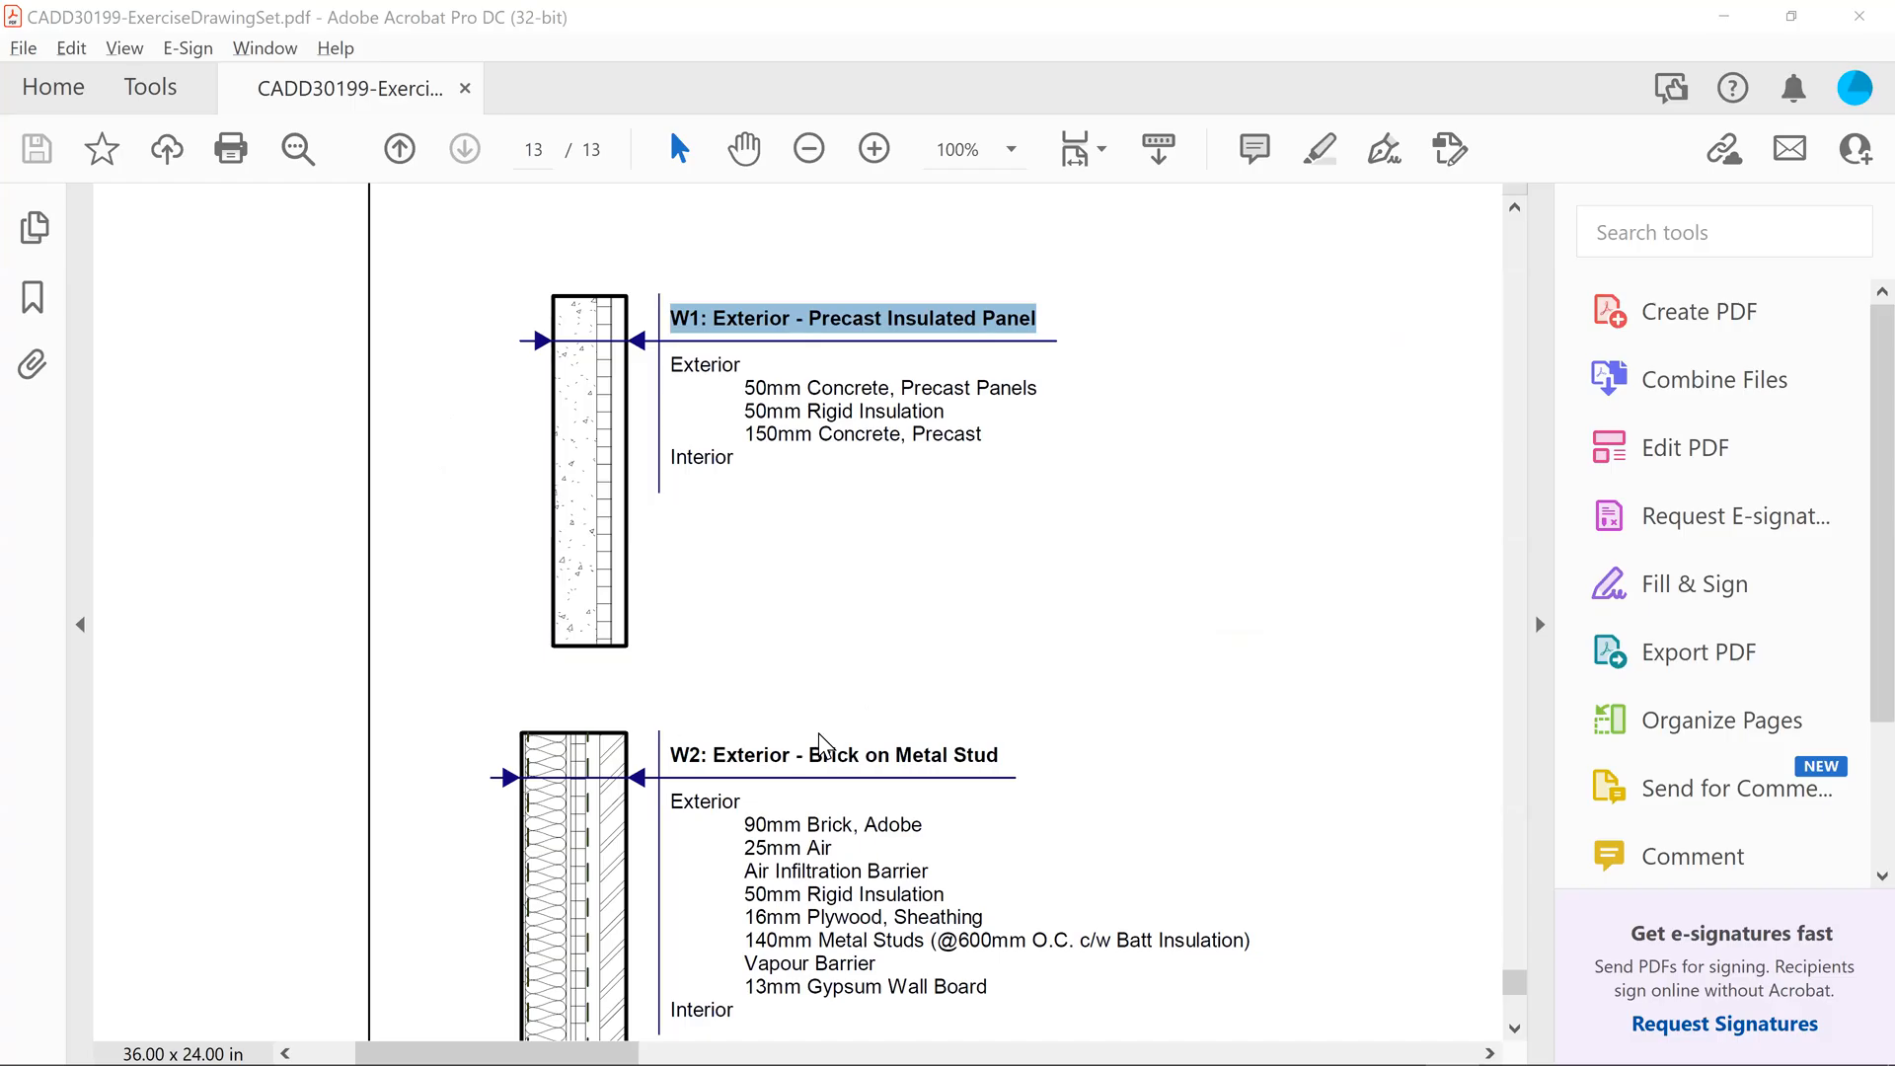
{"action": "key", "text": "alt+Tab"}
{"action": "scroll", "coordinate": [763, 813], "scroll_direction": "down", "scroll_amount": 1}
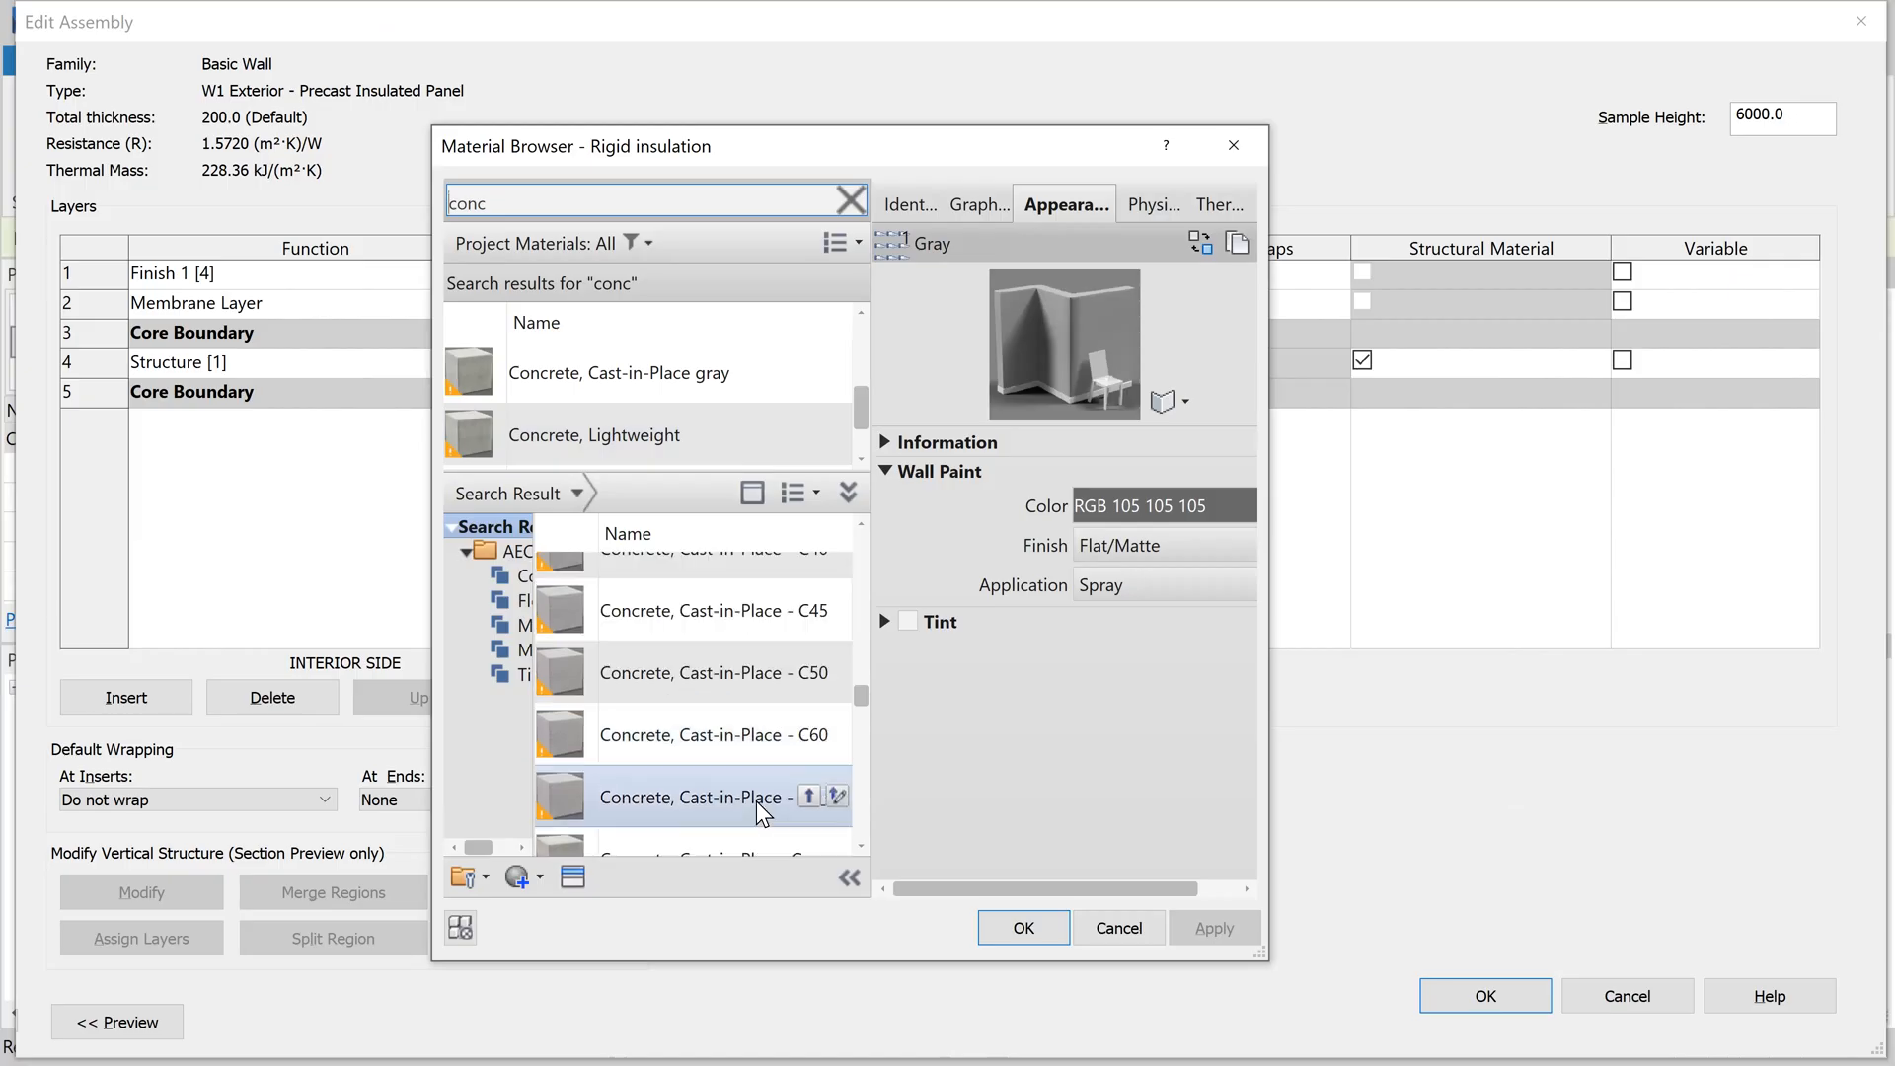
{"action": "scroll", "coordinate": [766, 804], "scroll_direction": "down", "scroll_amount": 3}
{"action": "scroll", "coordinate": [769, 795], "scroll_direction": "down", "scroll_amount": 3}
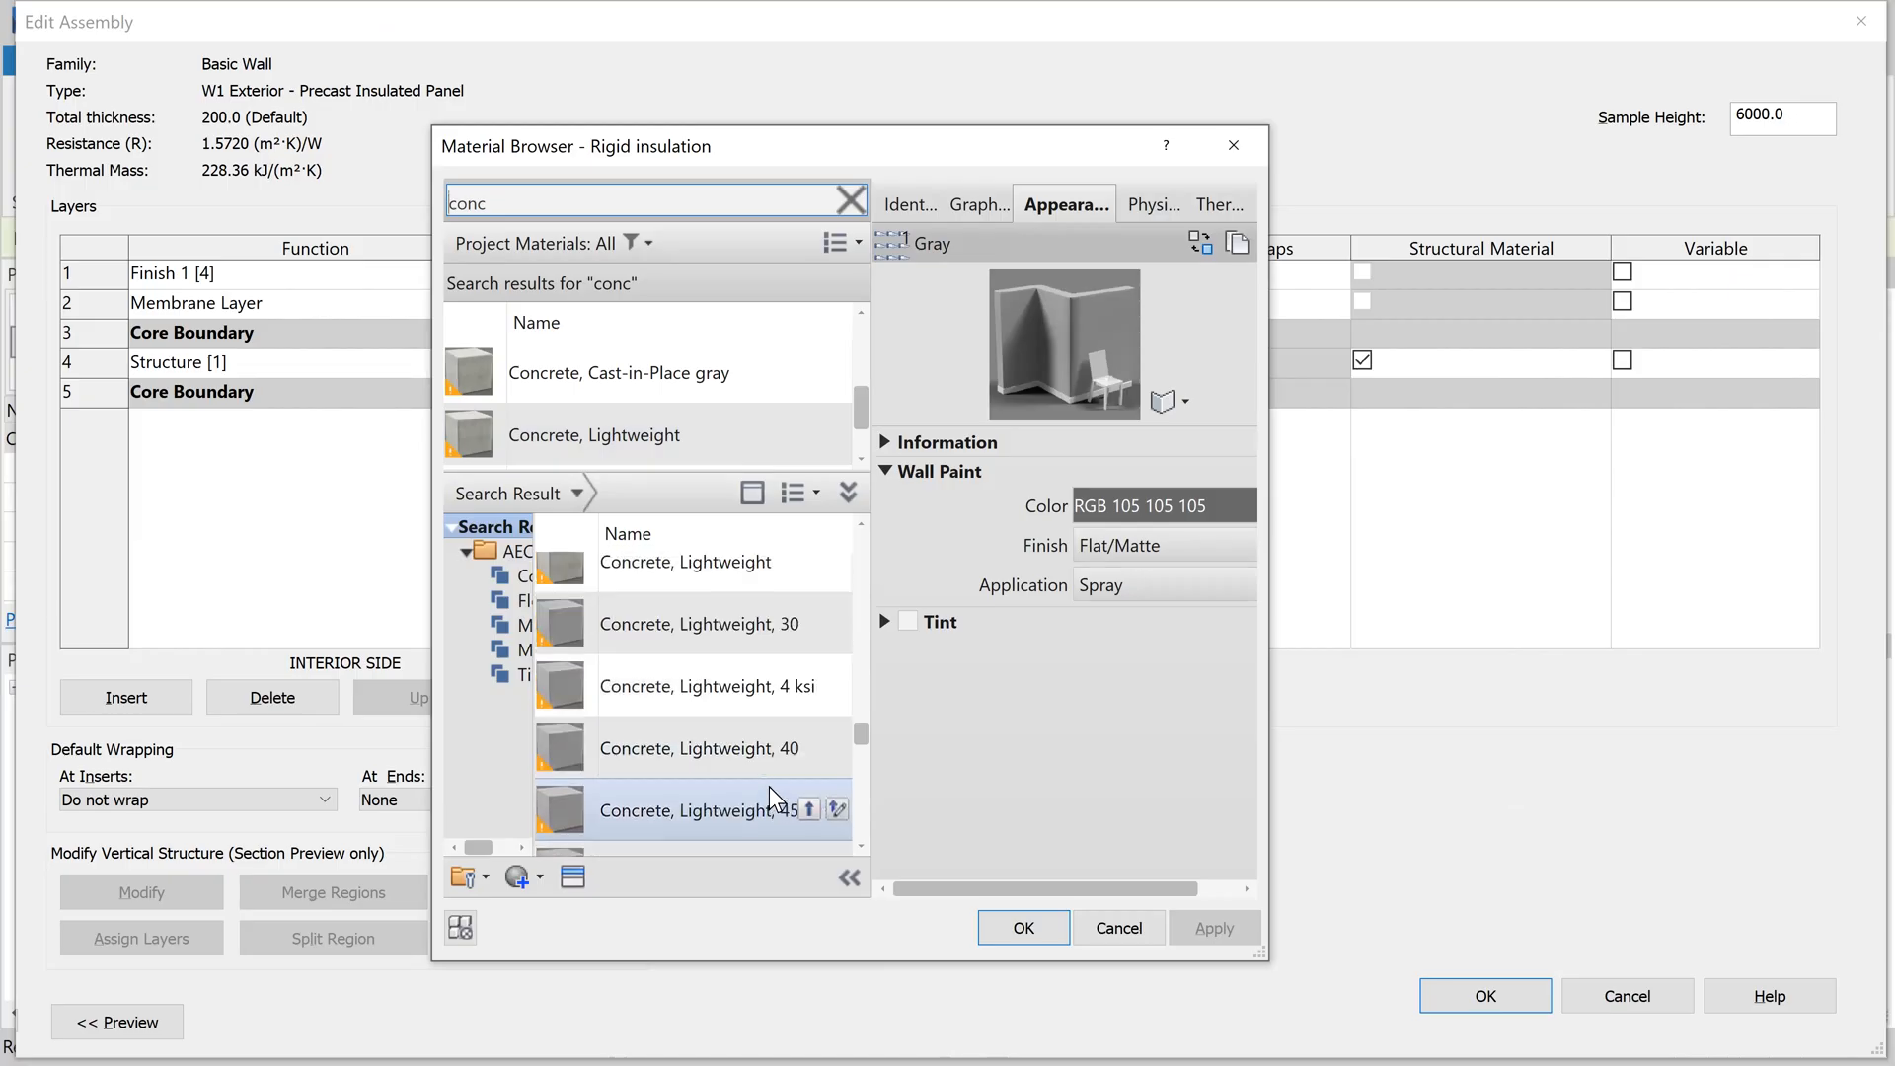
{"action": "scroll", "coordinate": [769, 796], "scroll_direction": "down", "scroll_amount": 5}
{"action": "scroll", "coordinate": [770, 797], "scroll_direction": "down", "scroll_amount": 3}
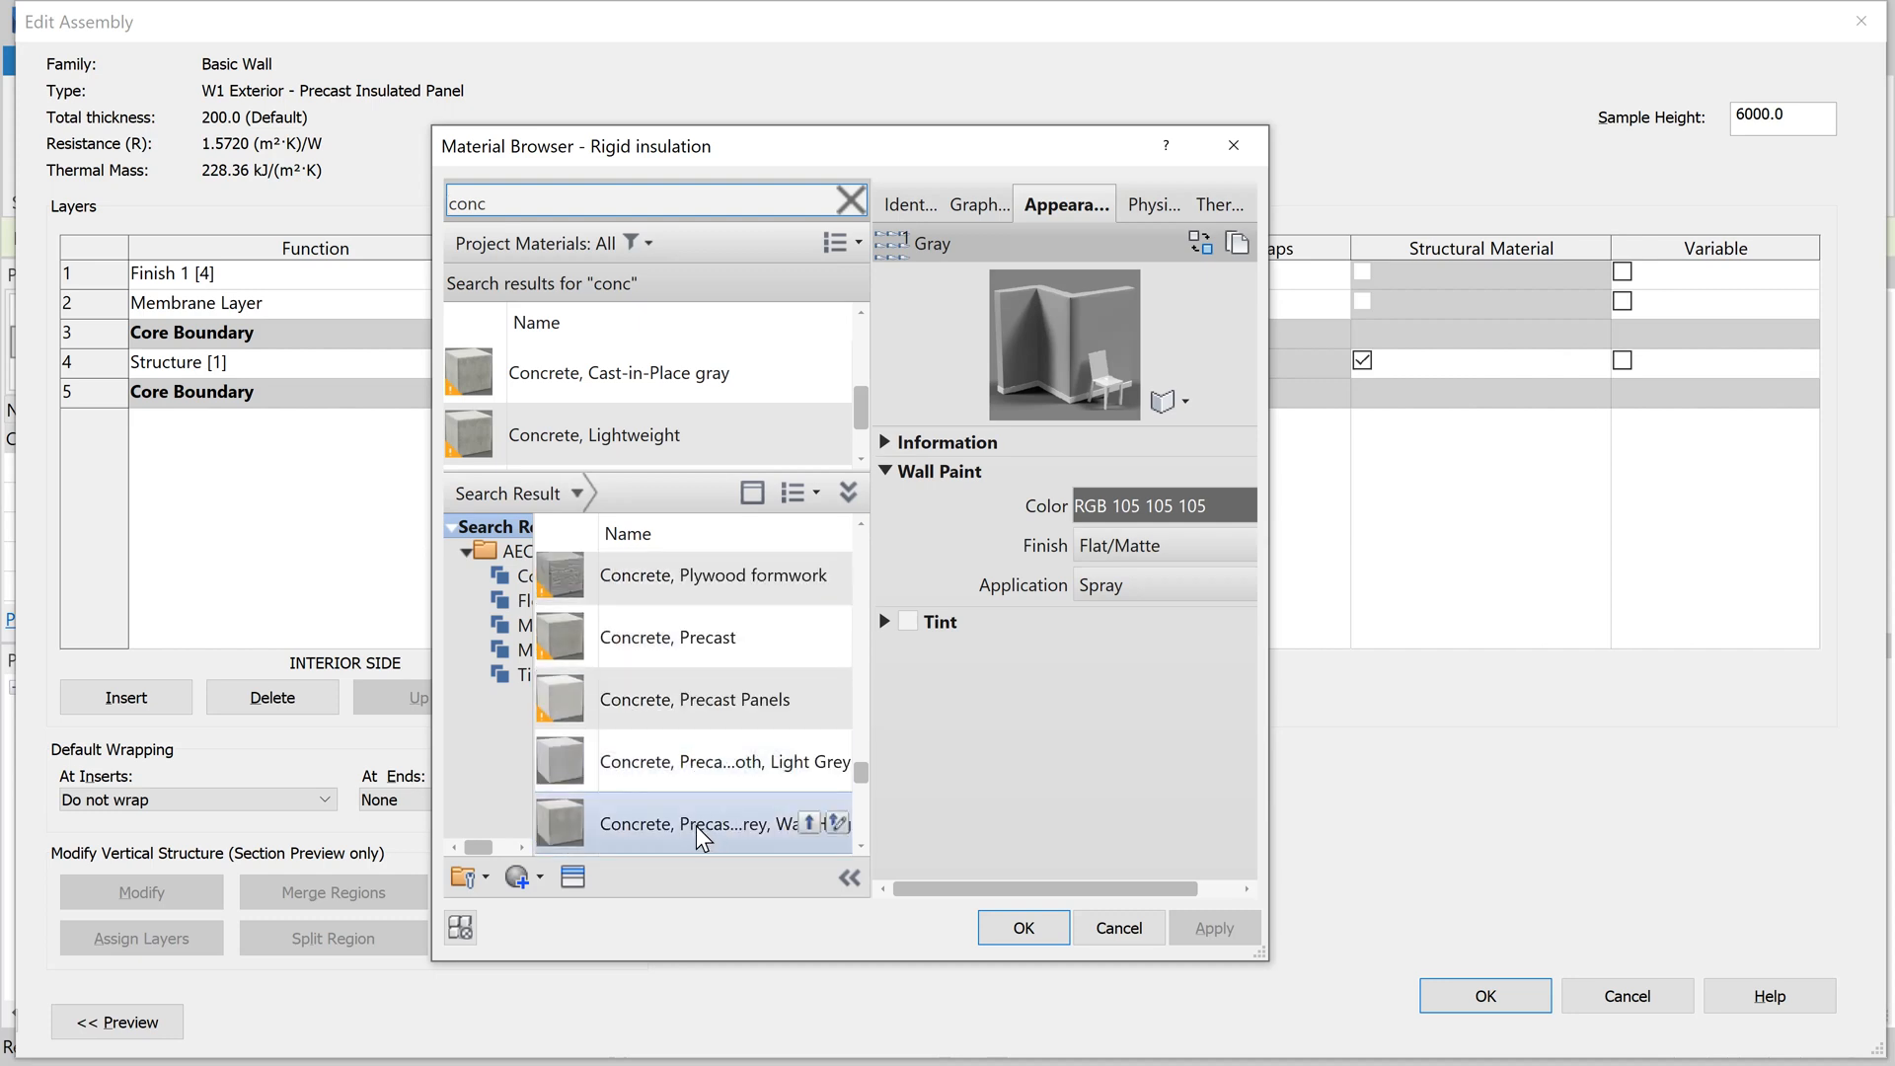
{"action": "scroll", "coordinate": [703, 840], "scroll_direction": "down", "scroll_amount": 1}
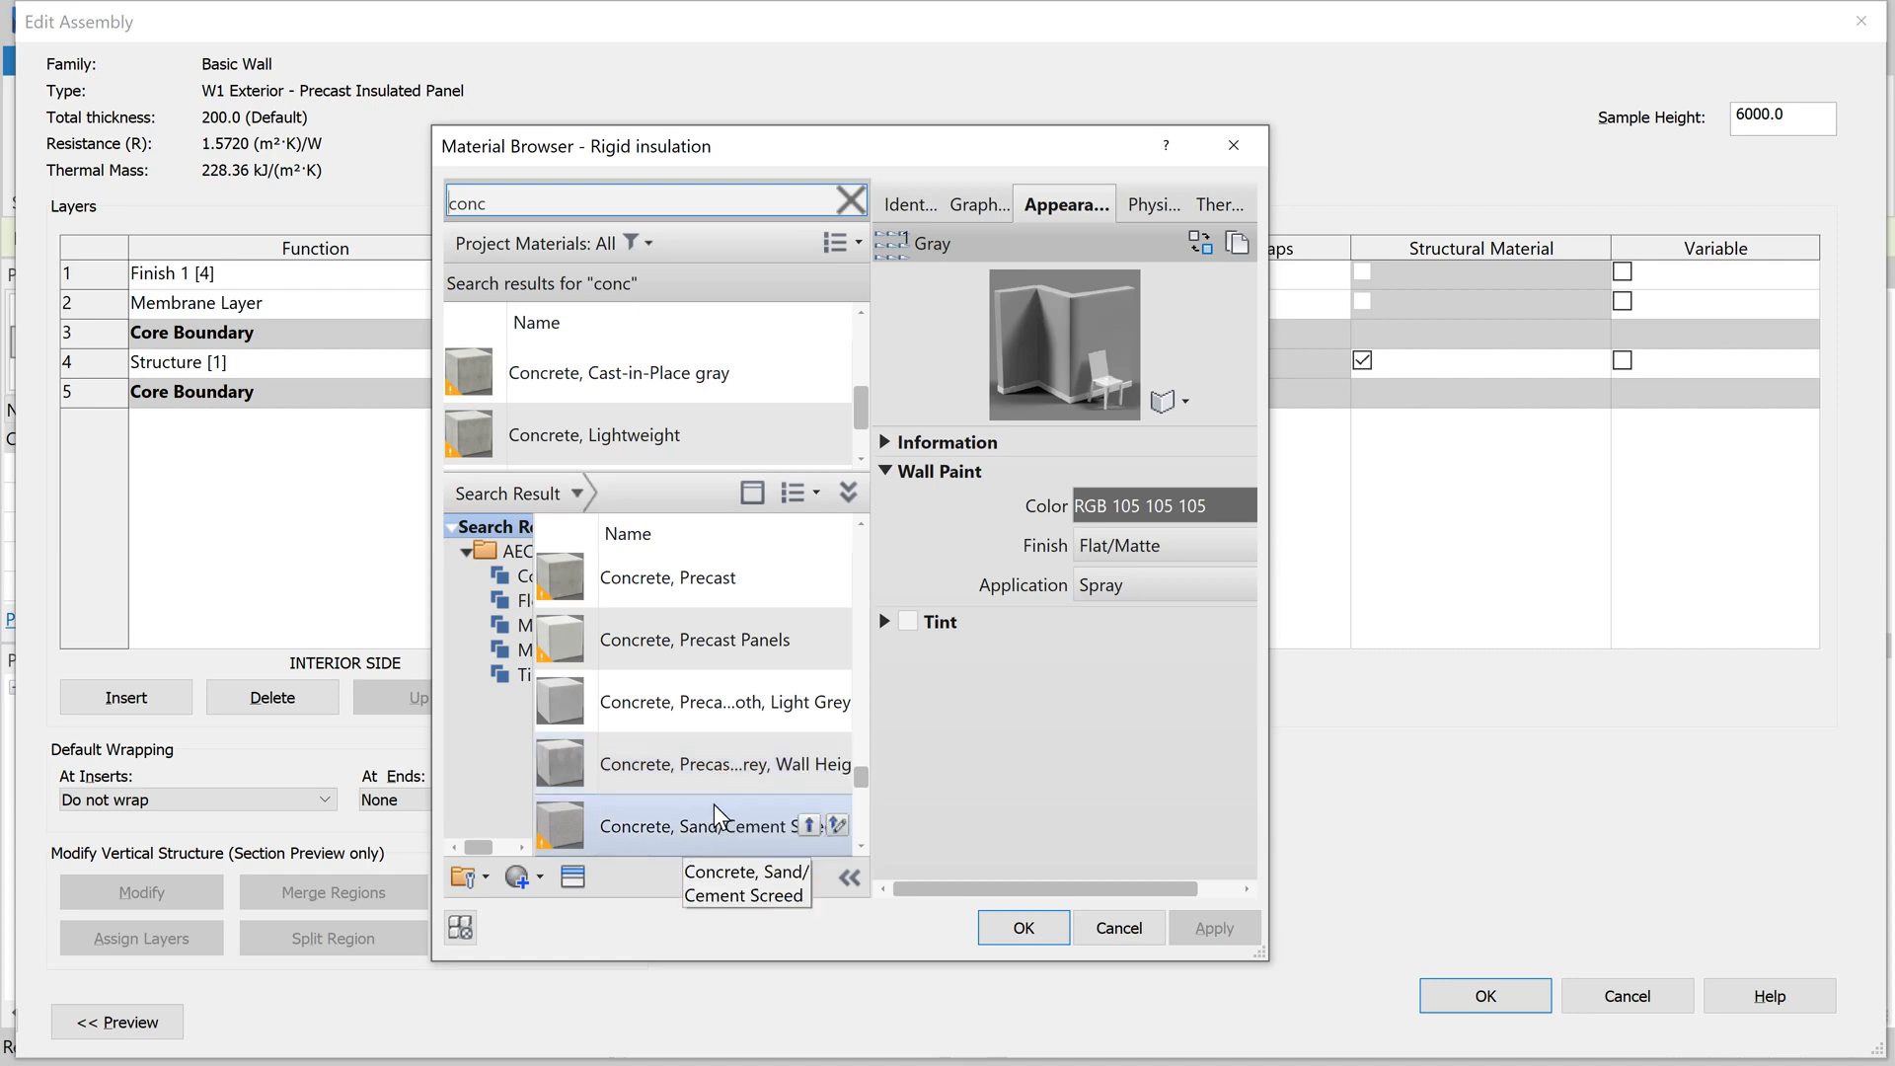
{"action": "scroll", "coordinate": [731, 815], "scroll_direction": "down", "scroll_amount": 1}
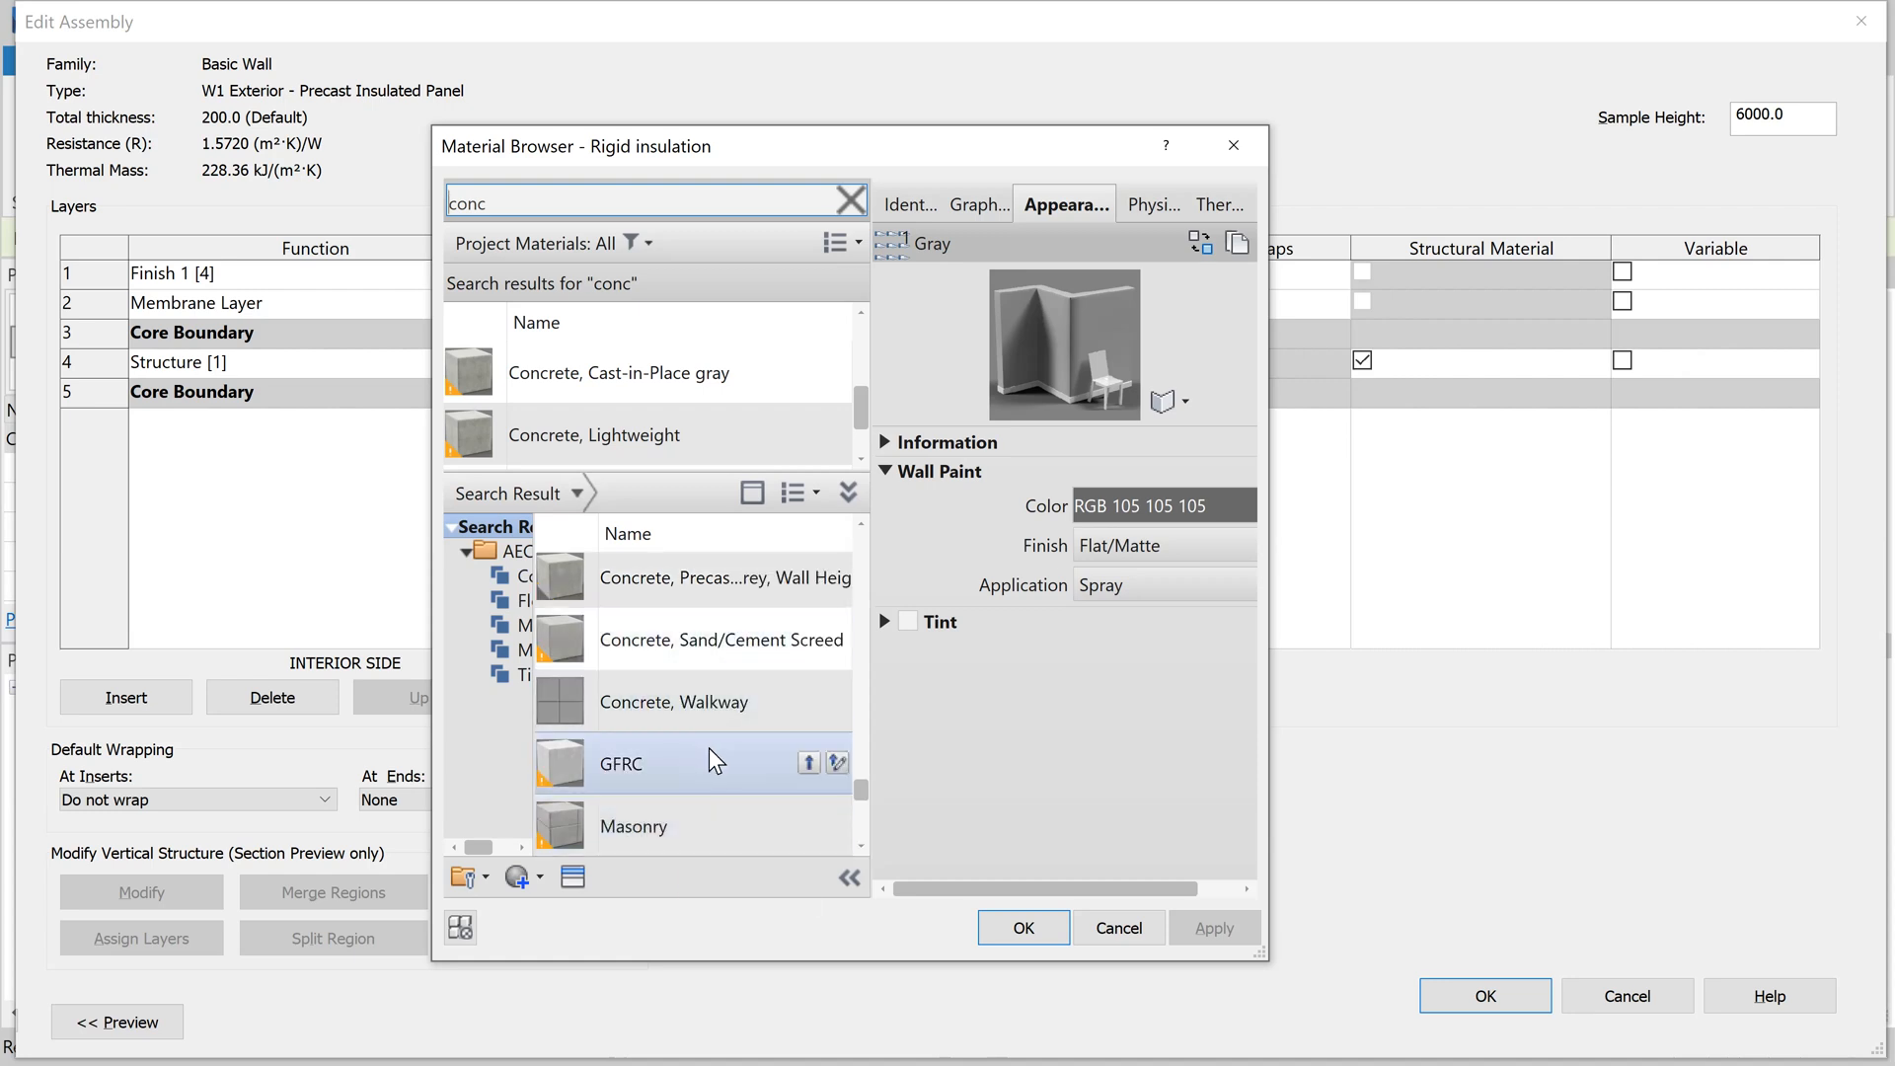
{"action": "scroll", "coordinate": [716, 762], "scroll_direction": "up", "scroll_amount": 1}
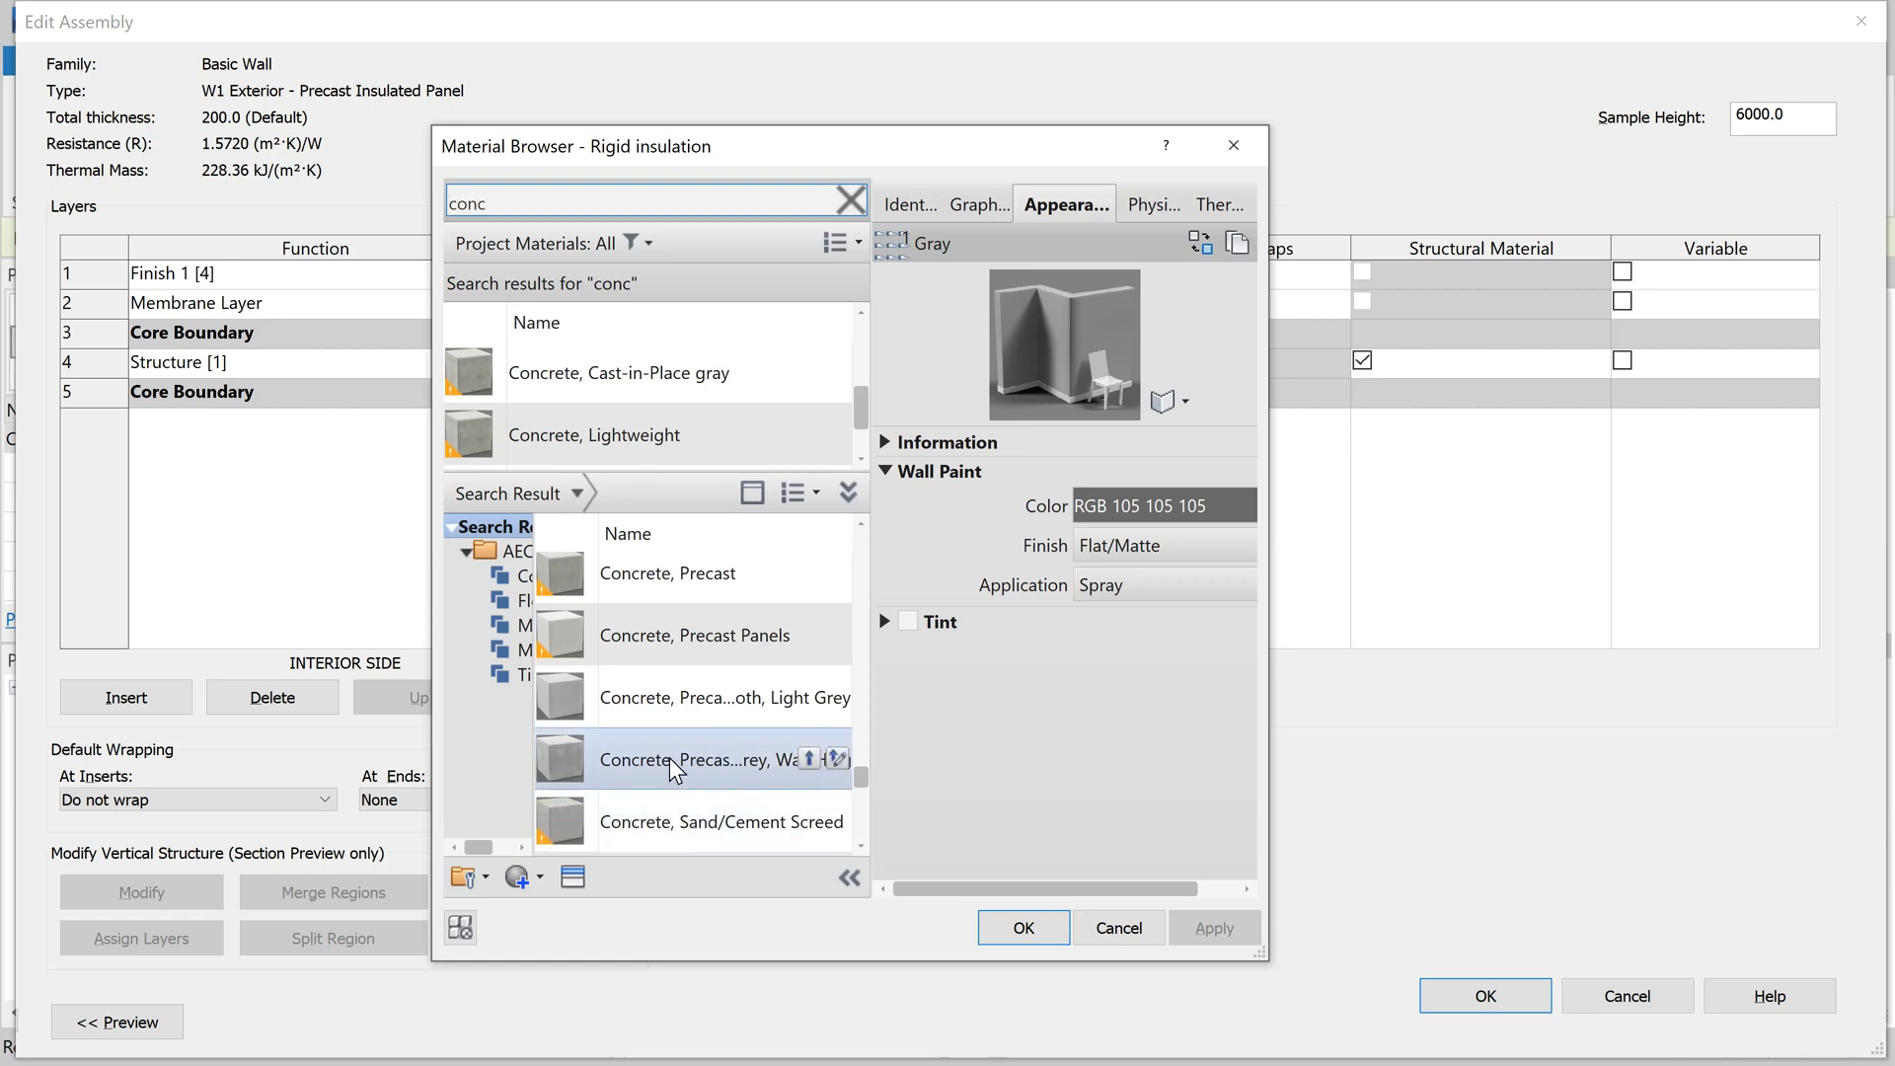
{"action": "left_click", "coordinate": [810, 760]}
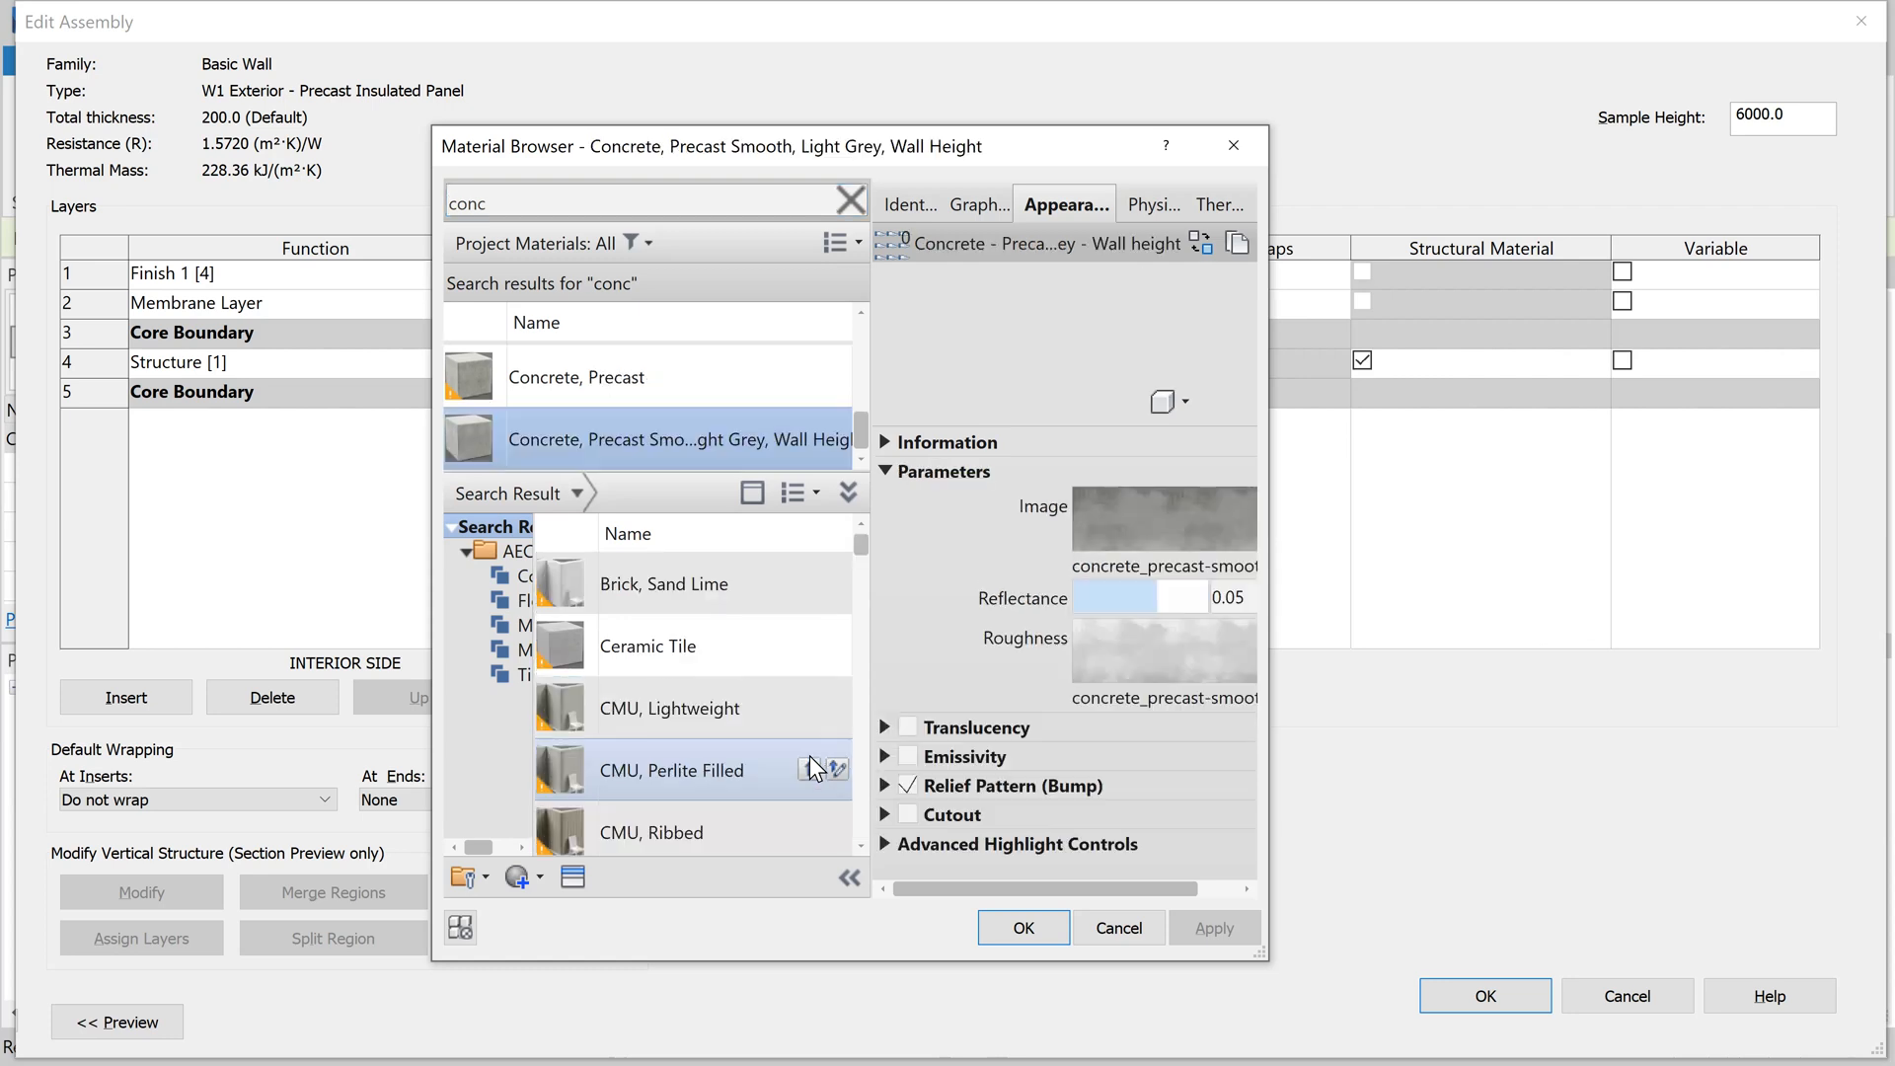
{"action": "scroll", "coordinate": [641, 415], "scroll_direction": "up", "scroll_amount": 1}
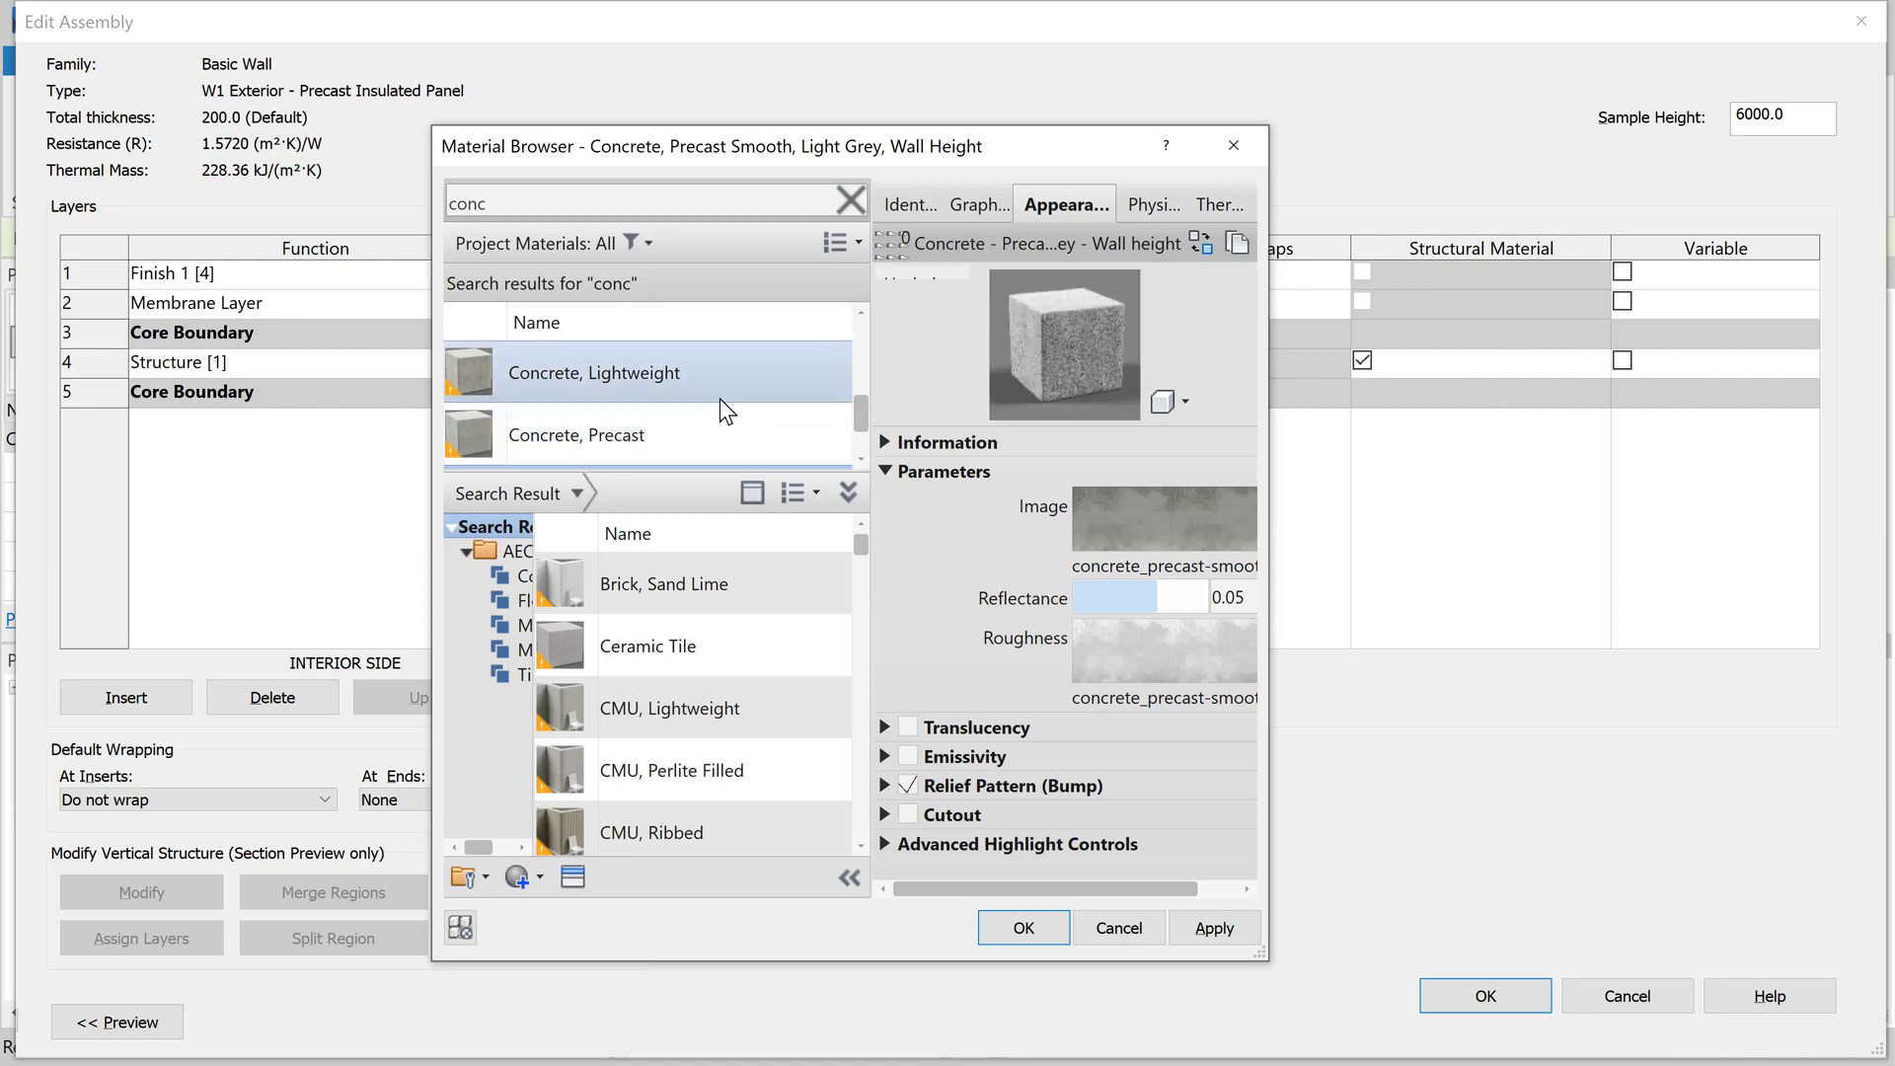
{"action": "scroll", "coordinate": [741, 431], "scroll_direction": "down", "scroll_amount": 1}
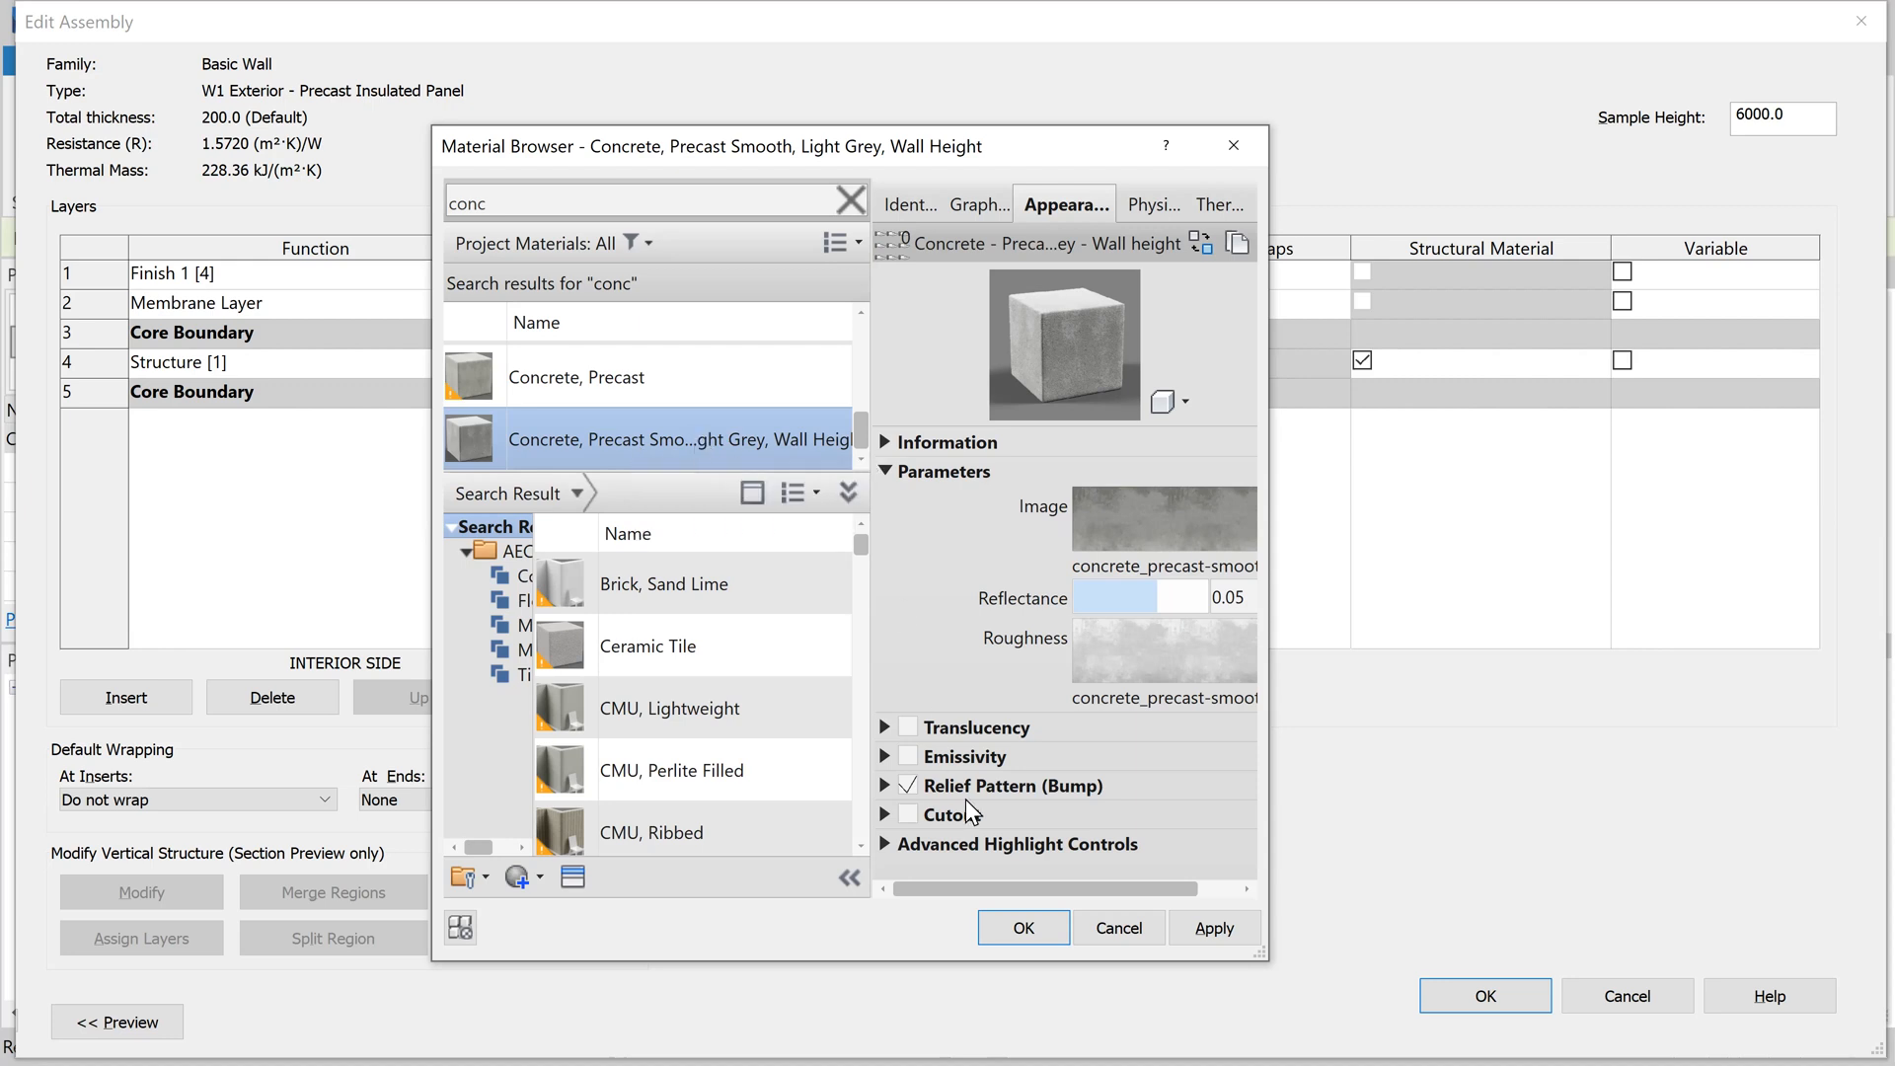
{"action": "left_click", "coordinate": [1020, 926]}
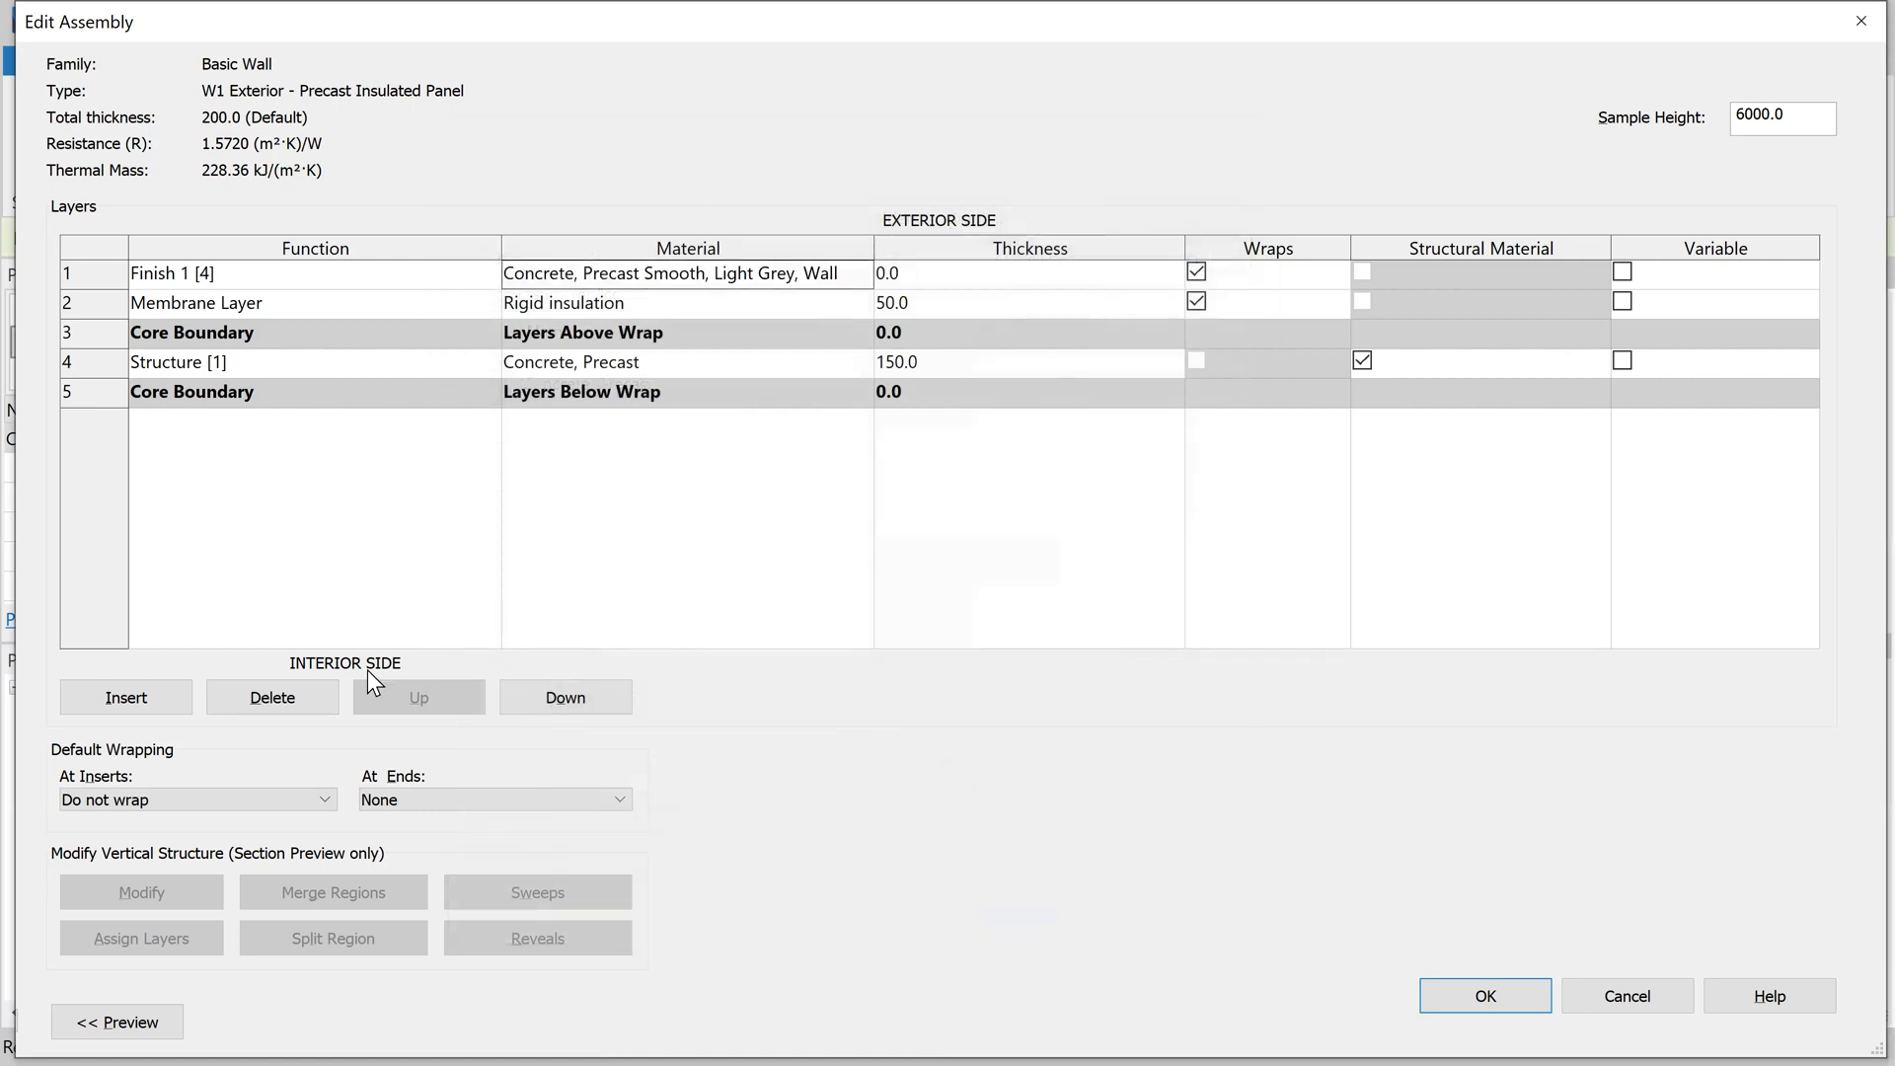
Step: Try to show the preview of the W1 Exterior - Precast Insulated Panel assembly
{"action": "left_click", "coordinate": [153, 1020]}
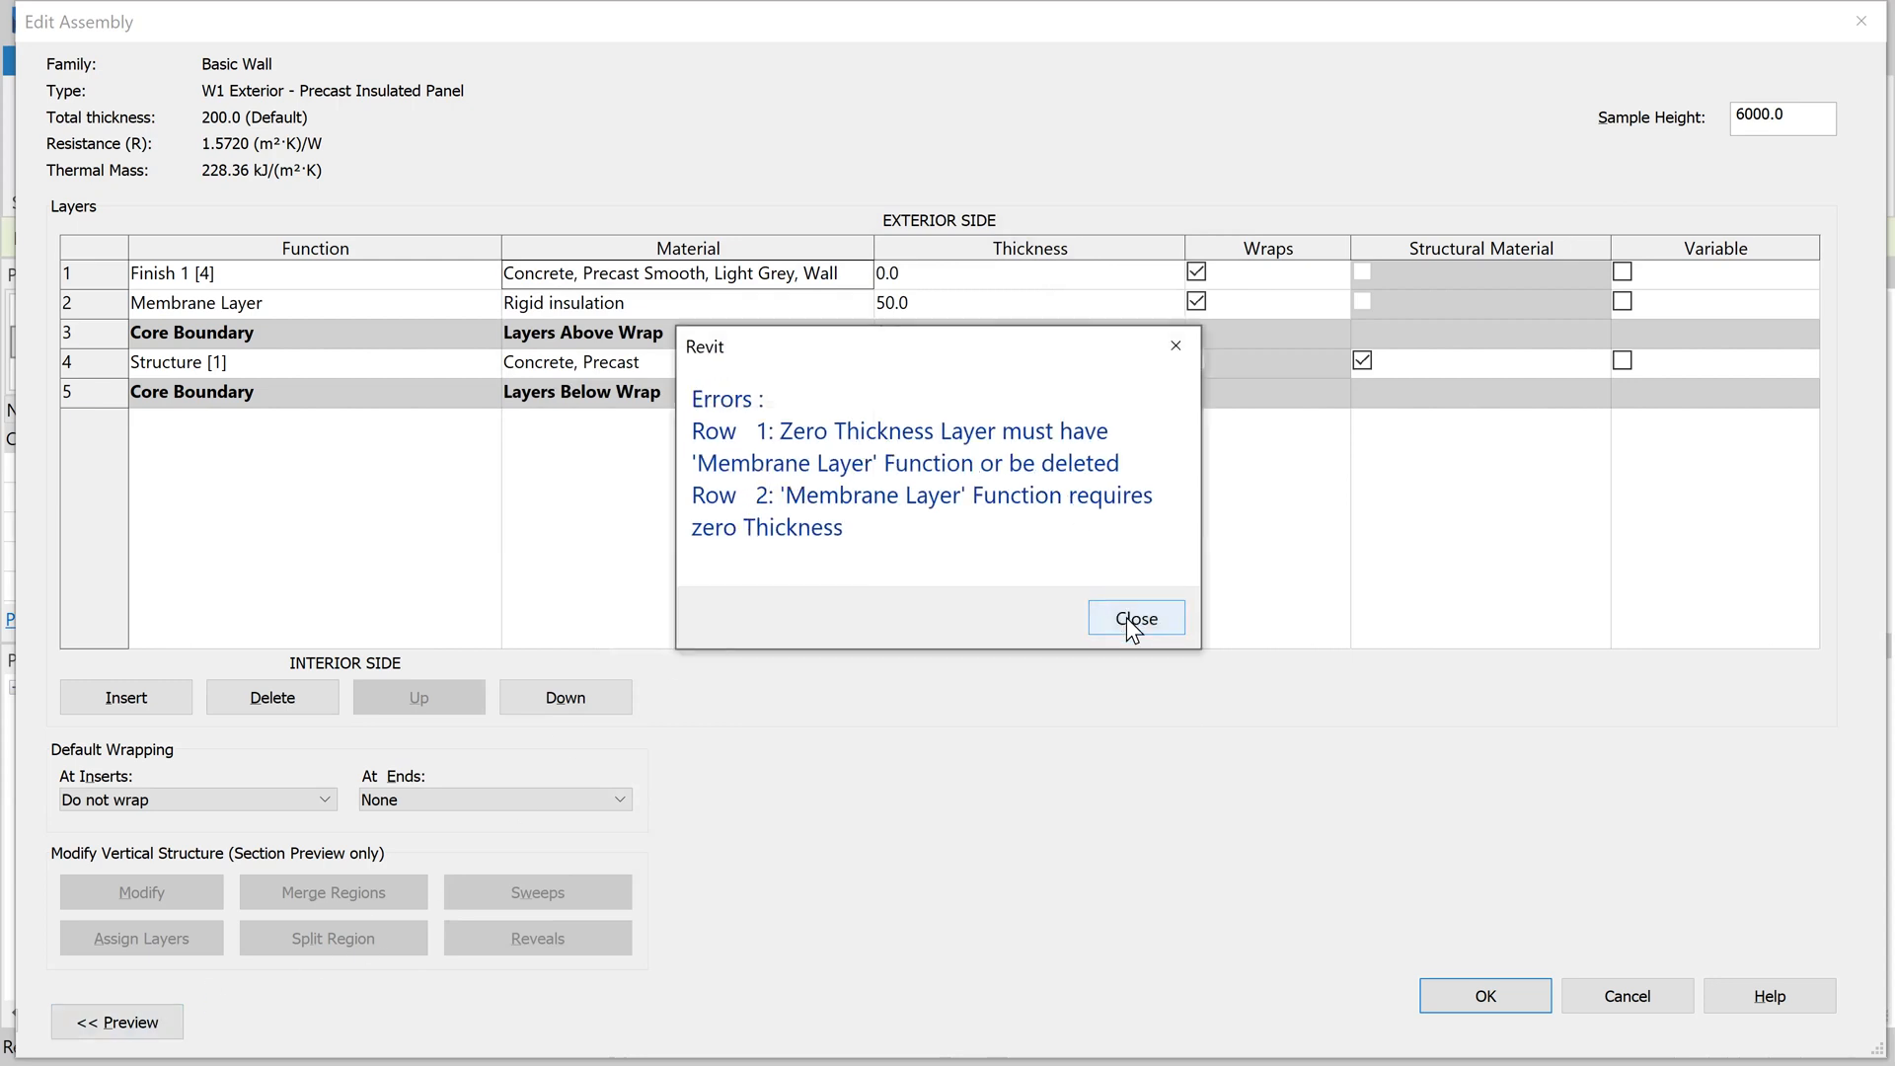
{"action": "left_click", "coordinate": [1134, 619]}
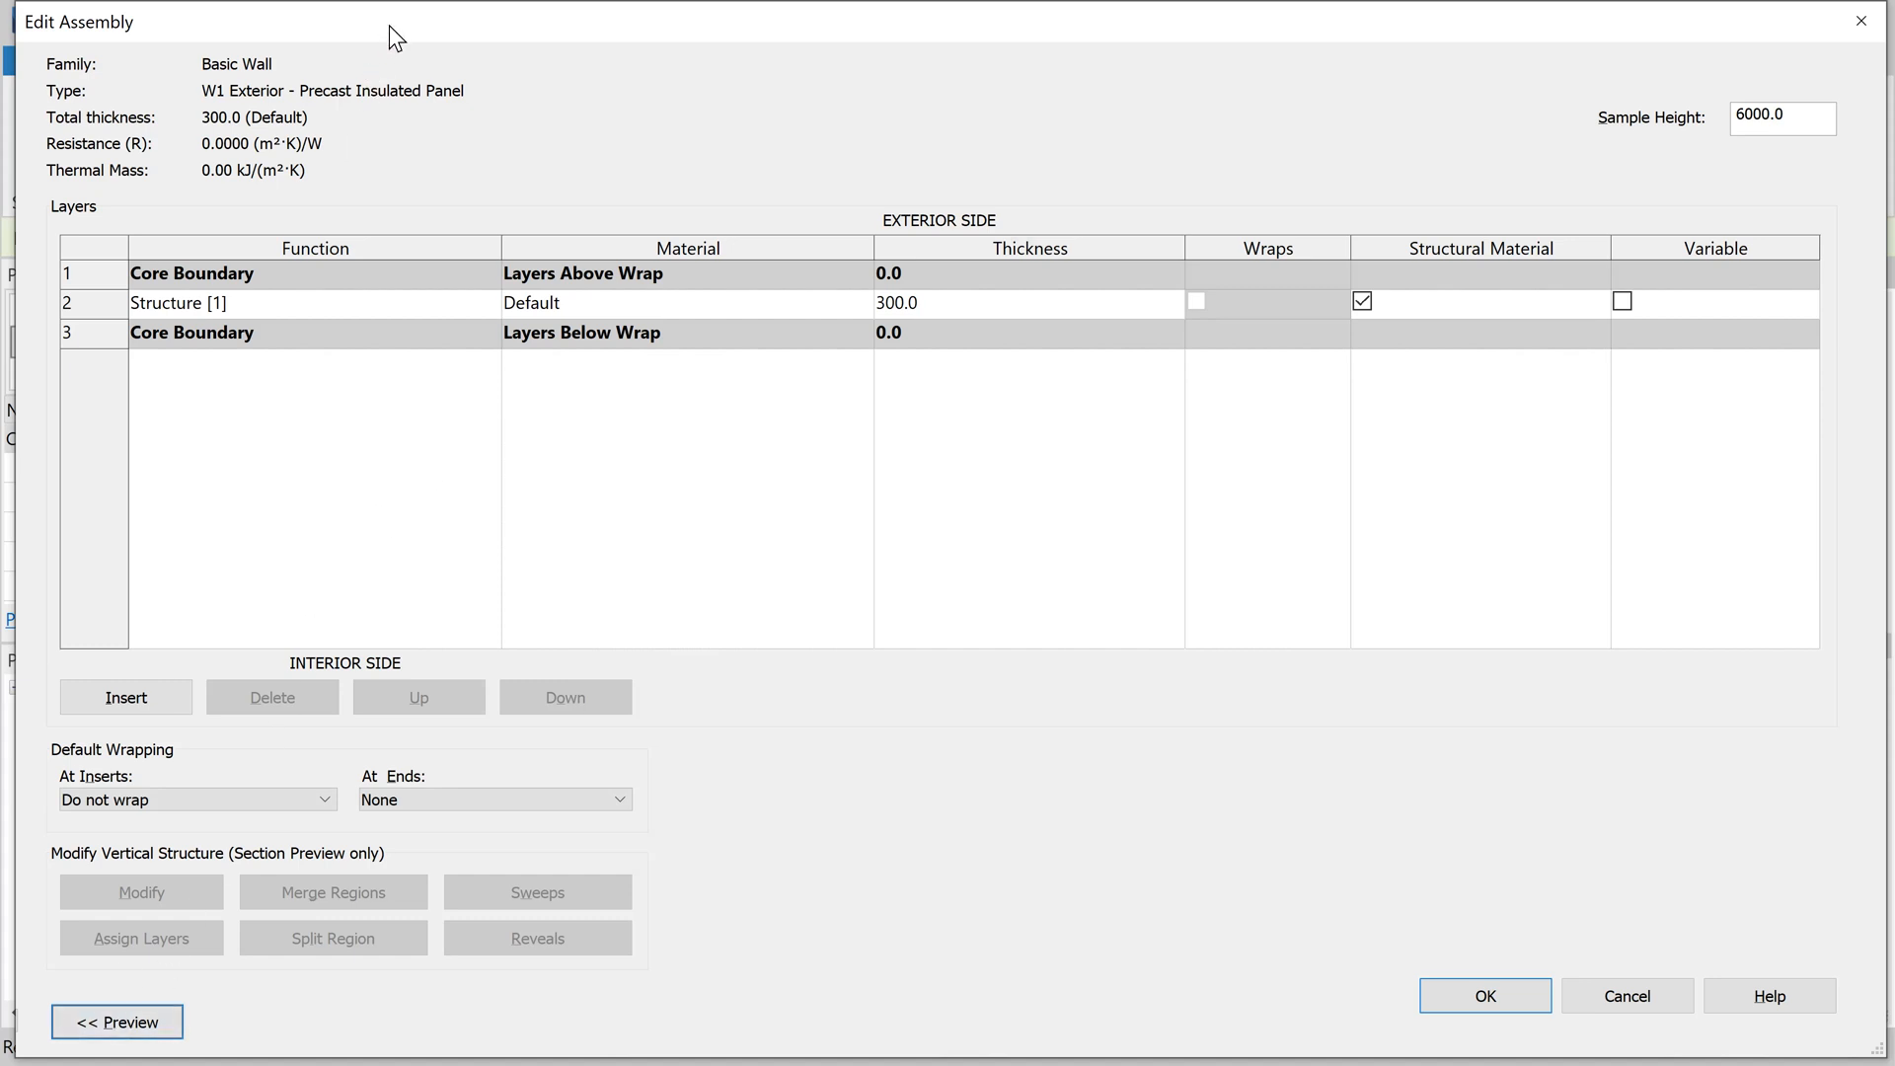
{"action": "left_click_drag", "start_coordinate": [389, 26], "coordinate": [402, 26]}
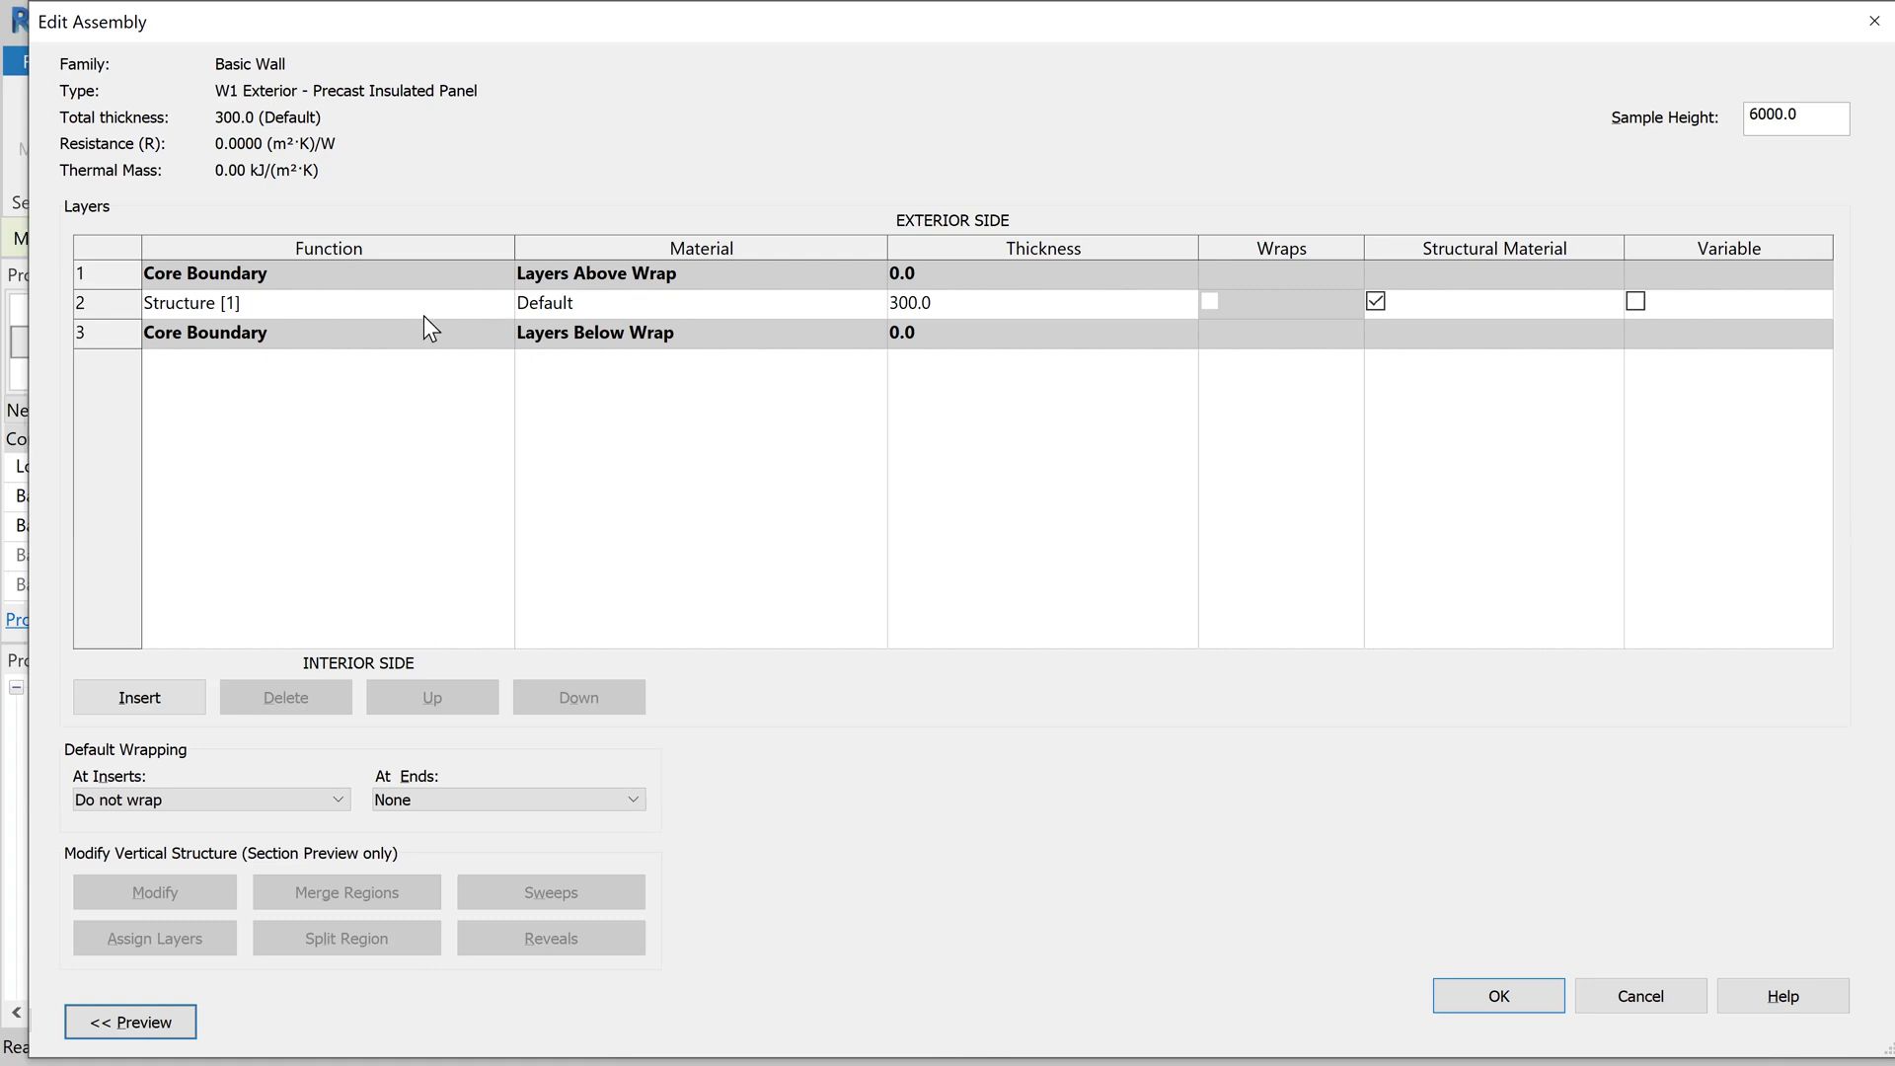
Step: Search the materials for "conc" and assign Concrete, Precast to the Structure [1] layer
{"action": "left_click", "coordinate": [451, 310]}
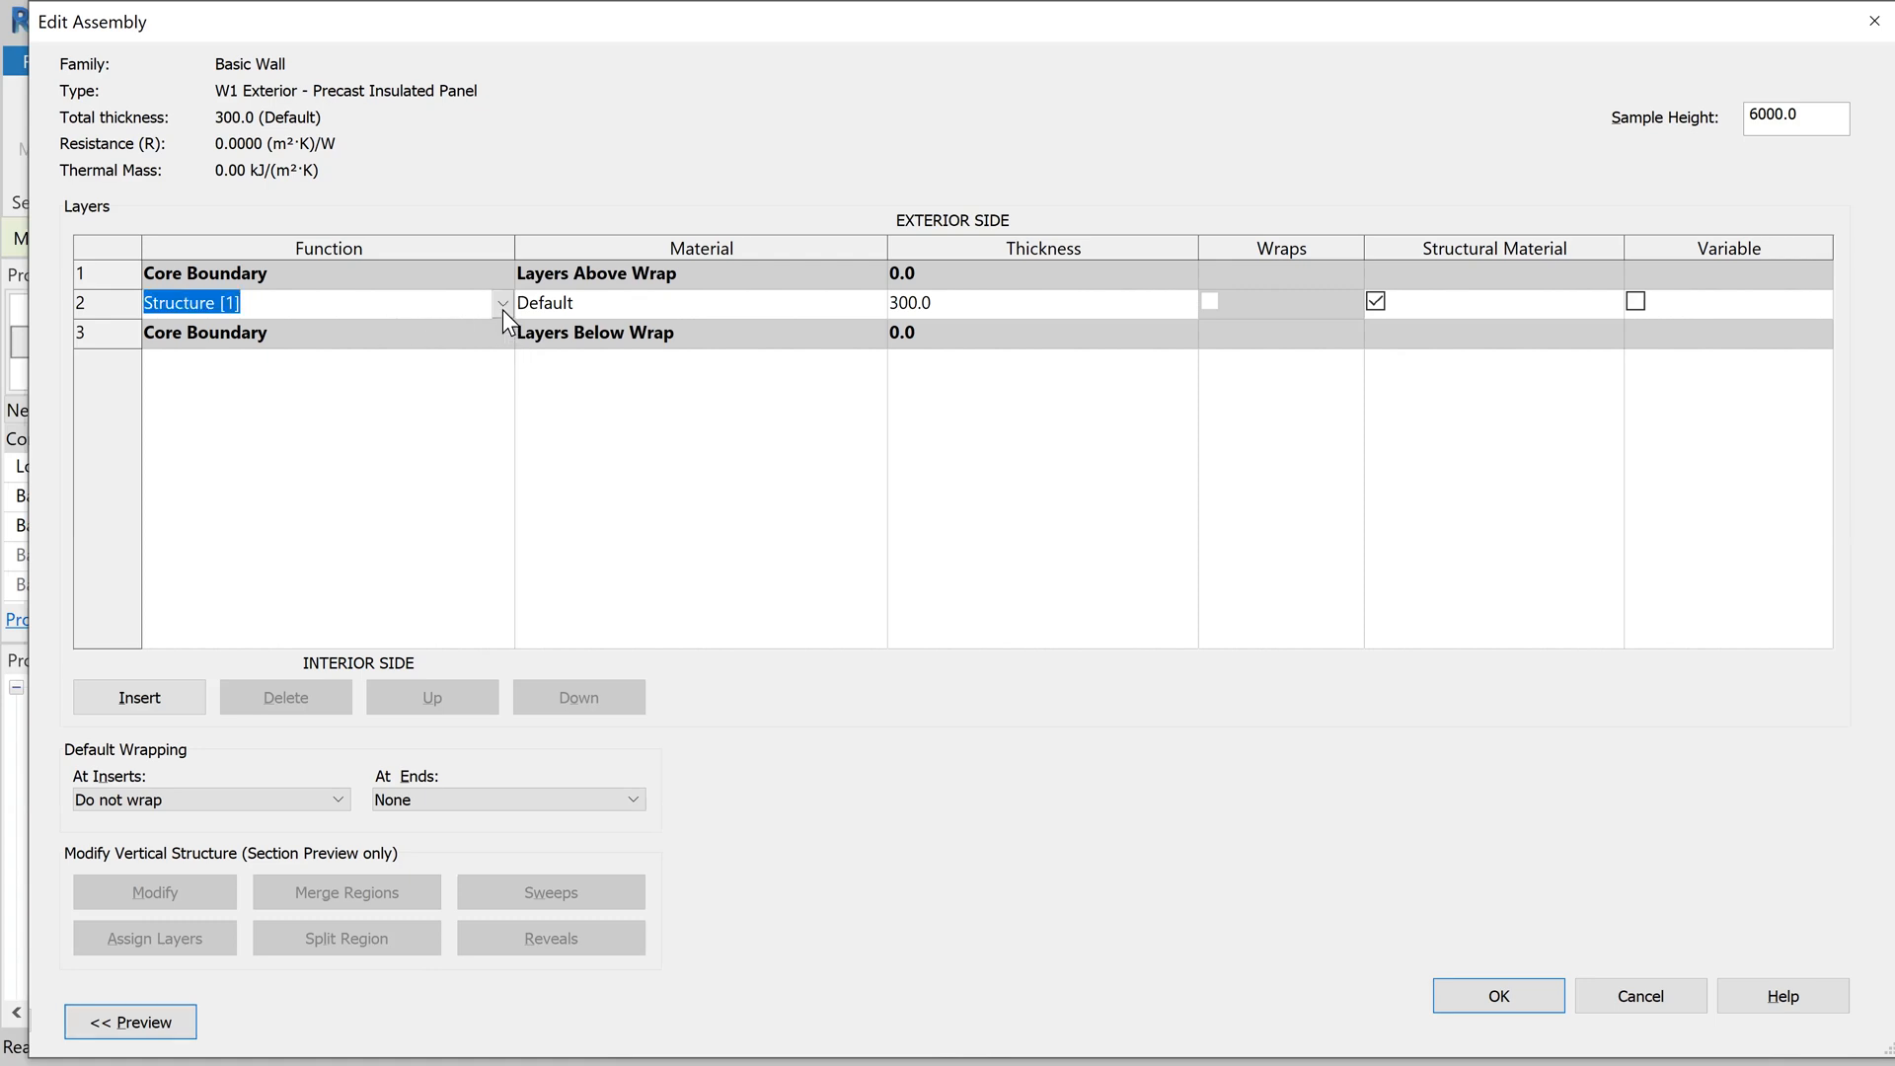
{"action": "left_click", "coordinate": [667, 312]}
{"action": "left_click", "coordinate": [877, 301]}
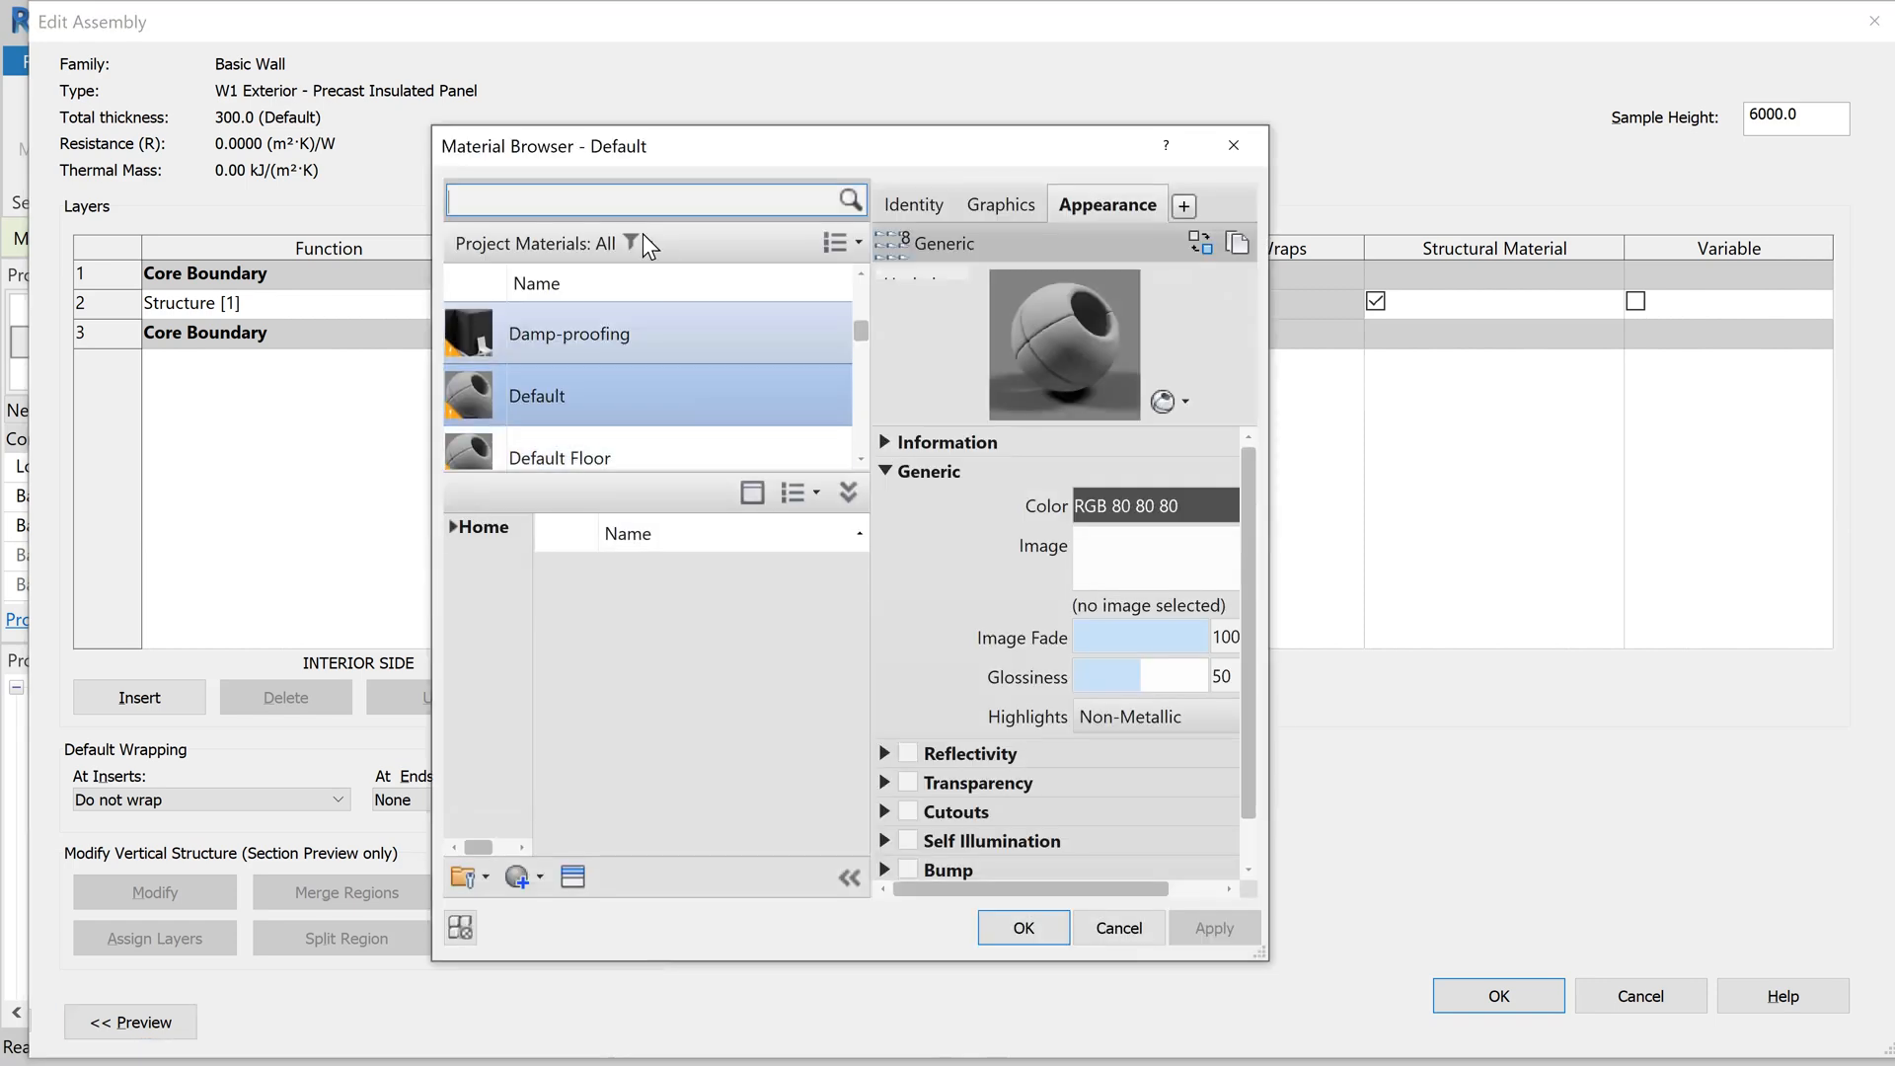
{"action": "left_click", "coordinate": [623, 210]}
{"action": "type", "text": "c"}
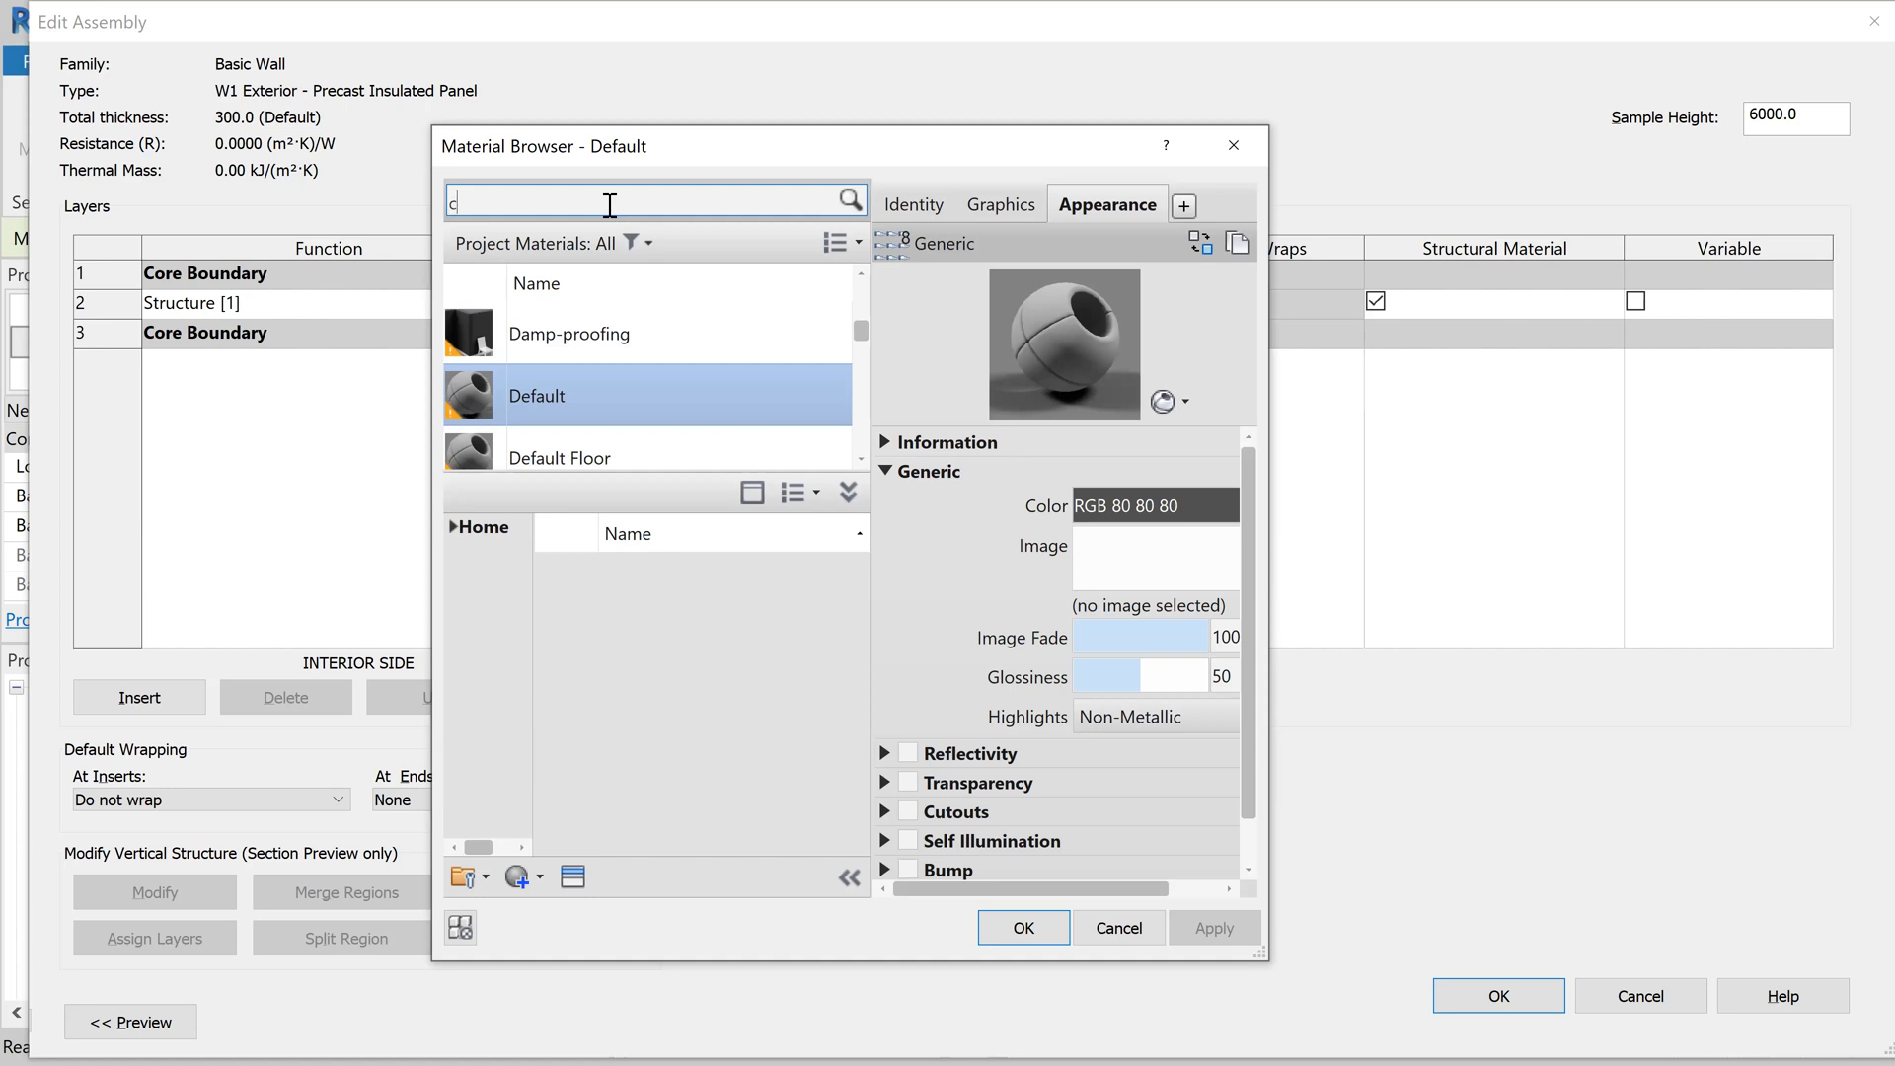
{"action": "type", "text": "onc"}
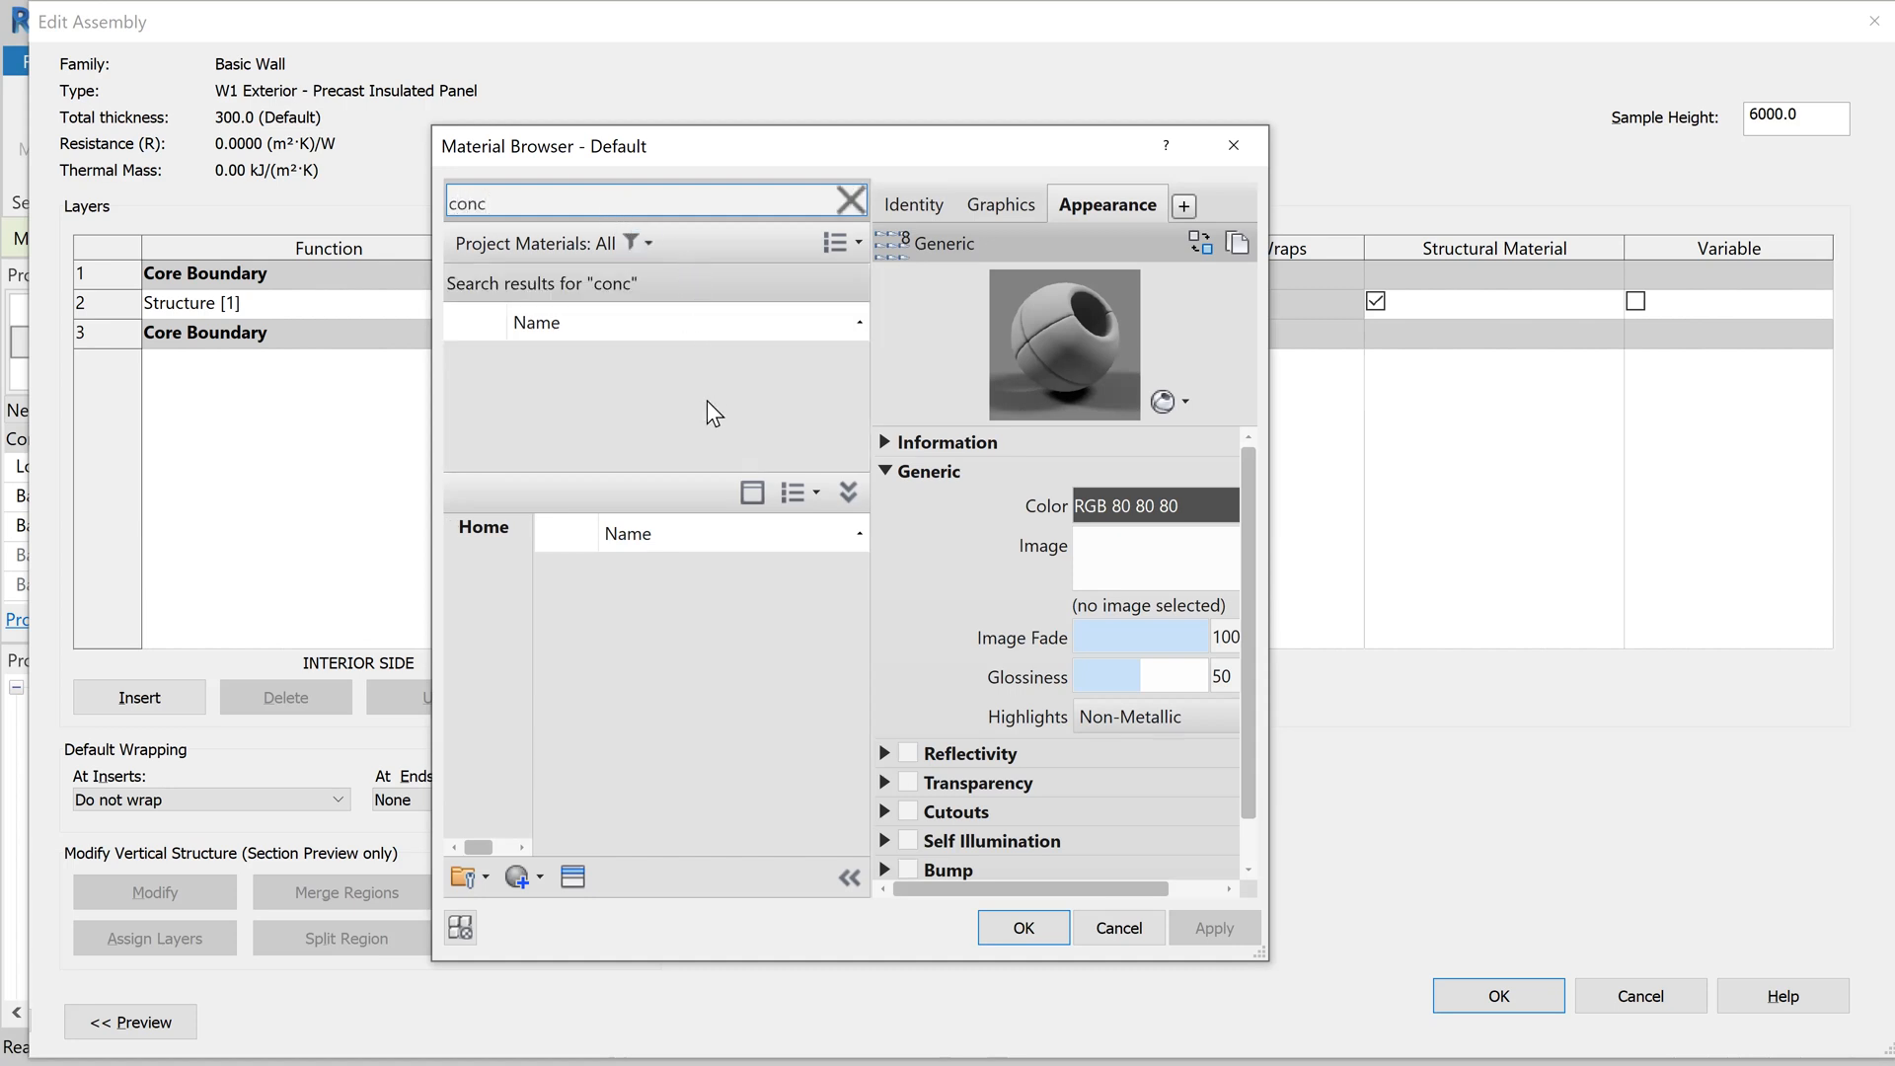
{"action": "scroll", "coordinate": [744, 440], "scroll_direction": "down", "scroll_amount": 1}
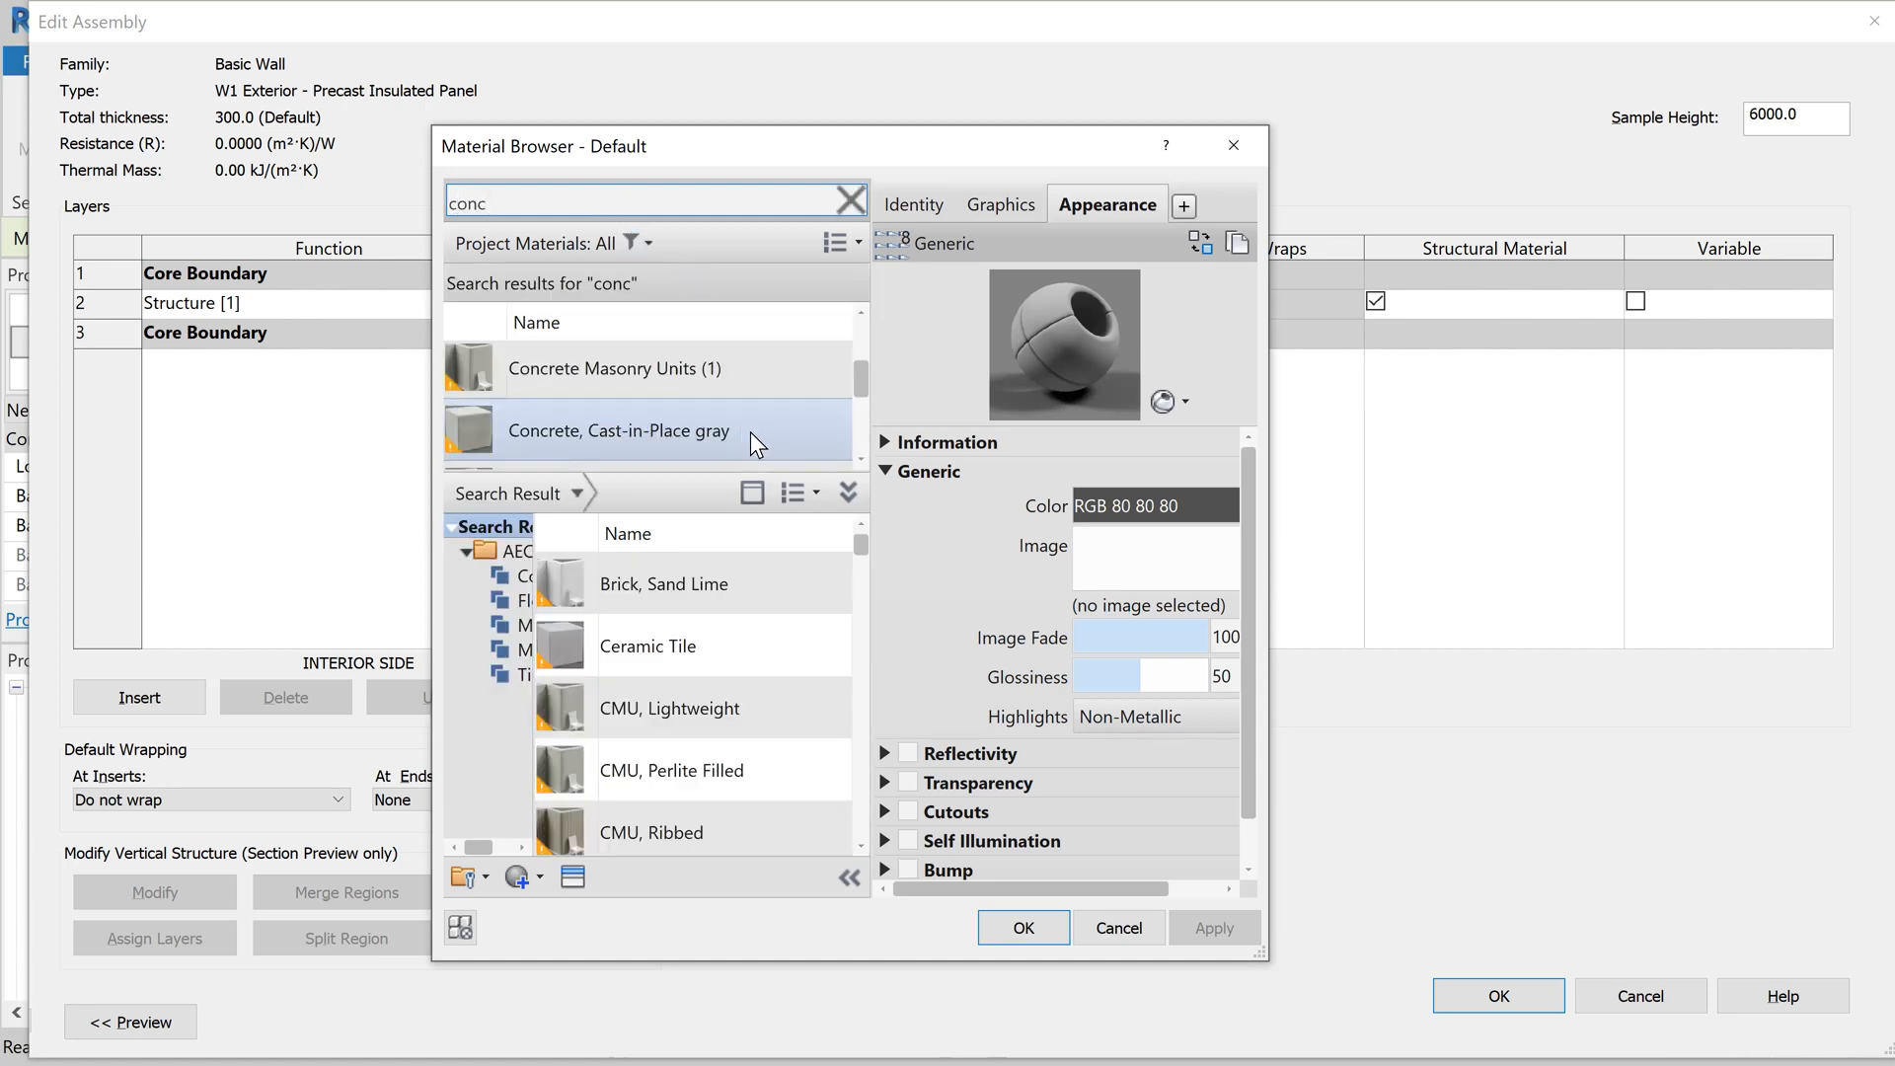
{"action": "scroll", "coordinate": [764, 431], "scroll_direction": "down", "scroll_amount": 1}
{"action": "left_click", "coordinate": [738, 430]}
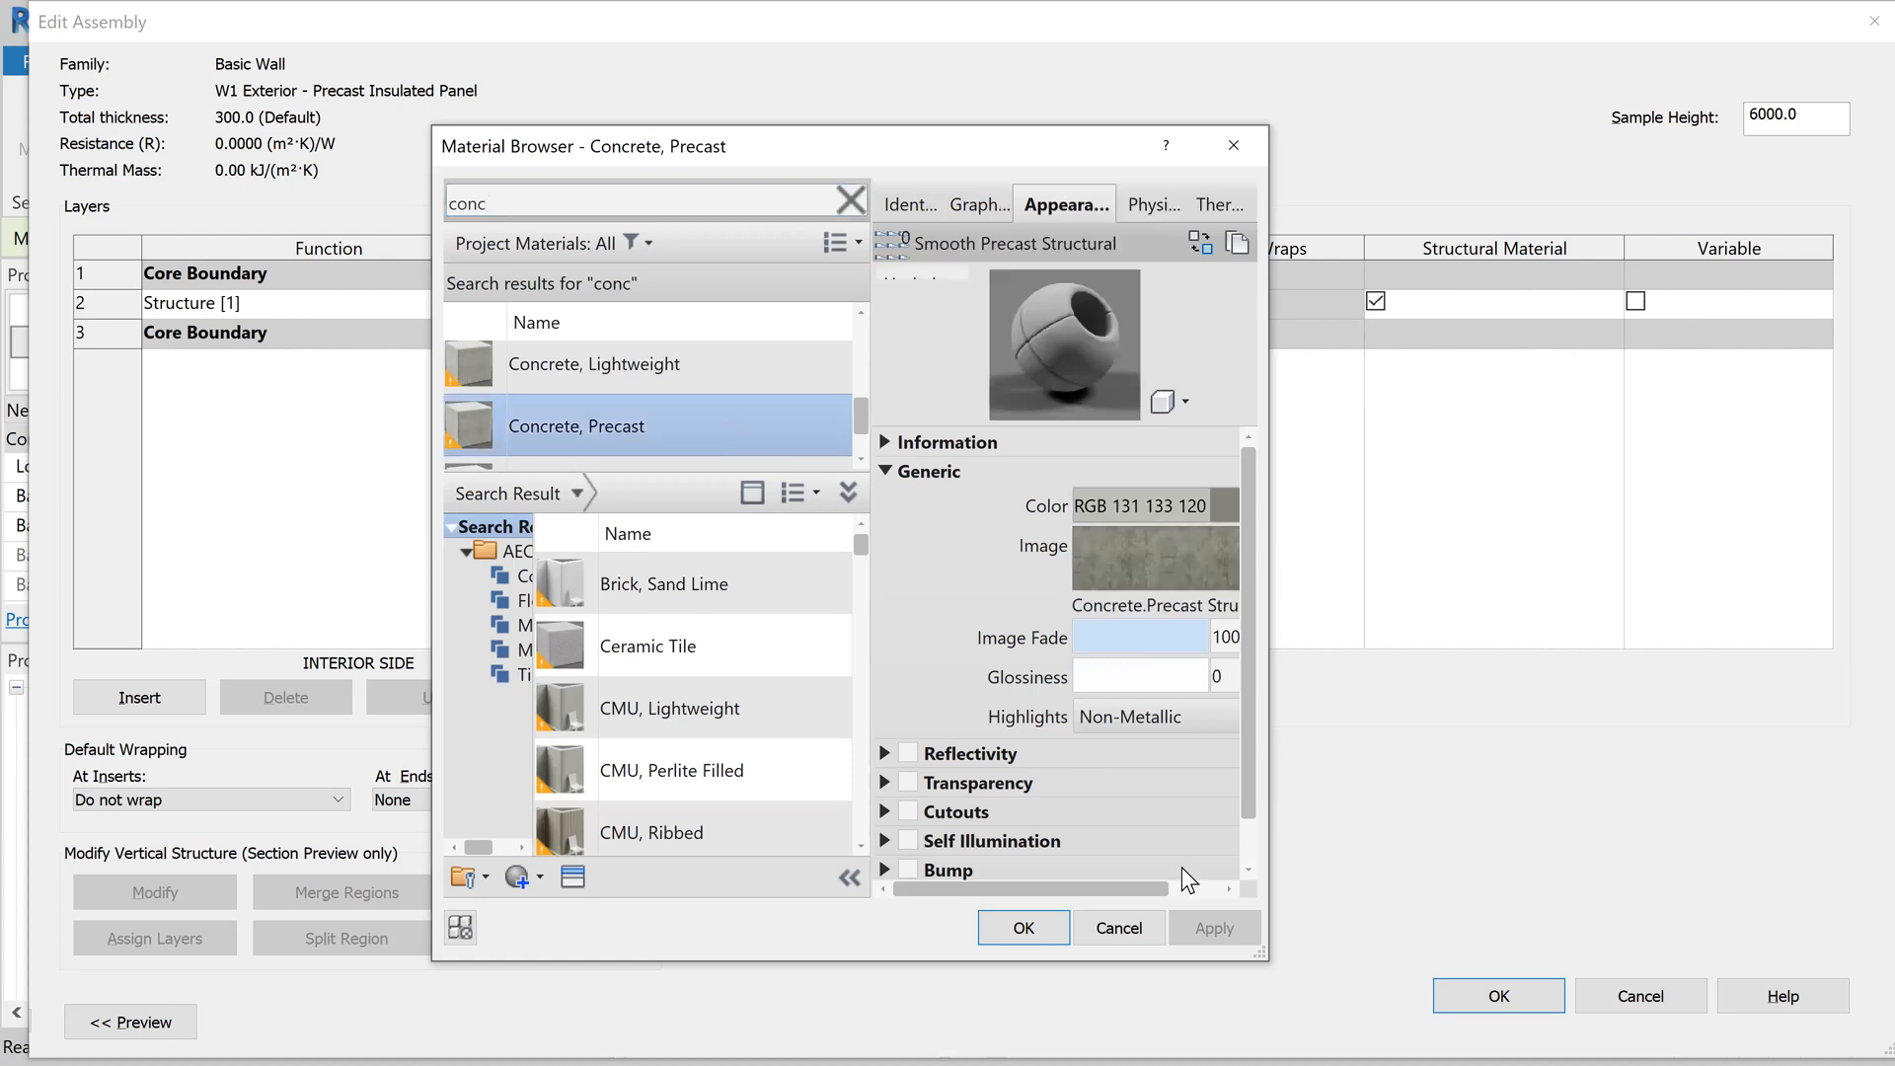
{"action": "left_click", "coordinate": [1024, 928]}
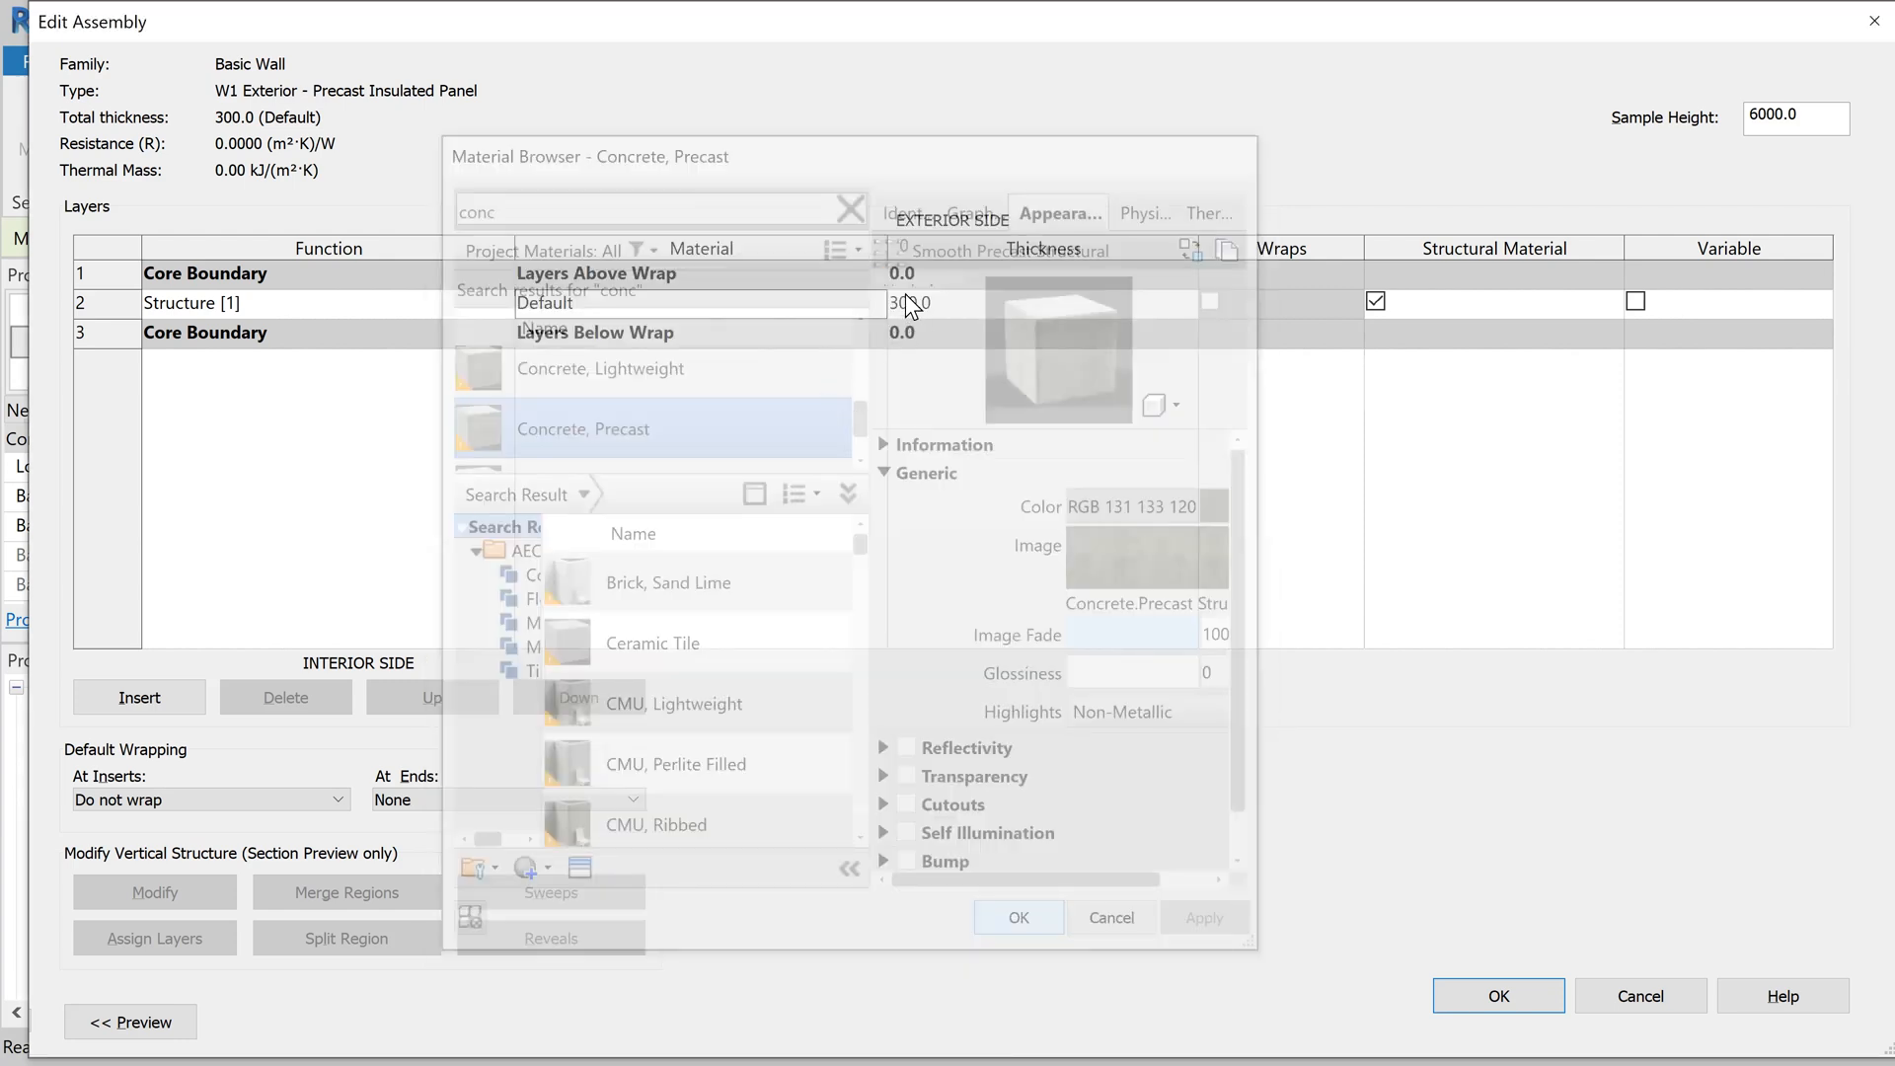
Step: Set the thickness of the Concrete, Precast structure layer to 150 mm
{"action": "left_click_drag", "start_coordinate": [910, 302], "coordinate": [870, 299]}
{"action": "type", "text": "150"}
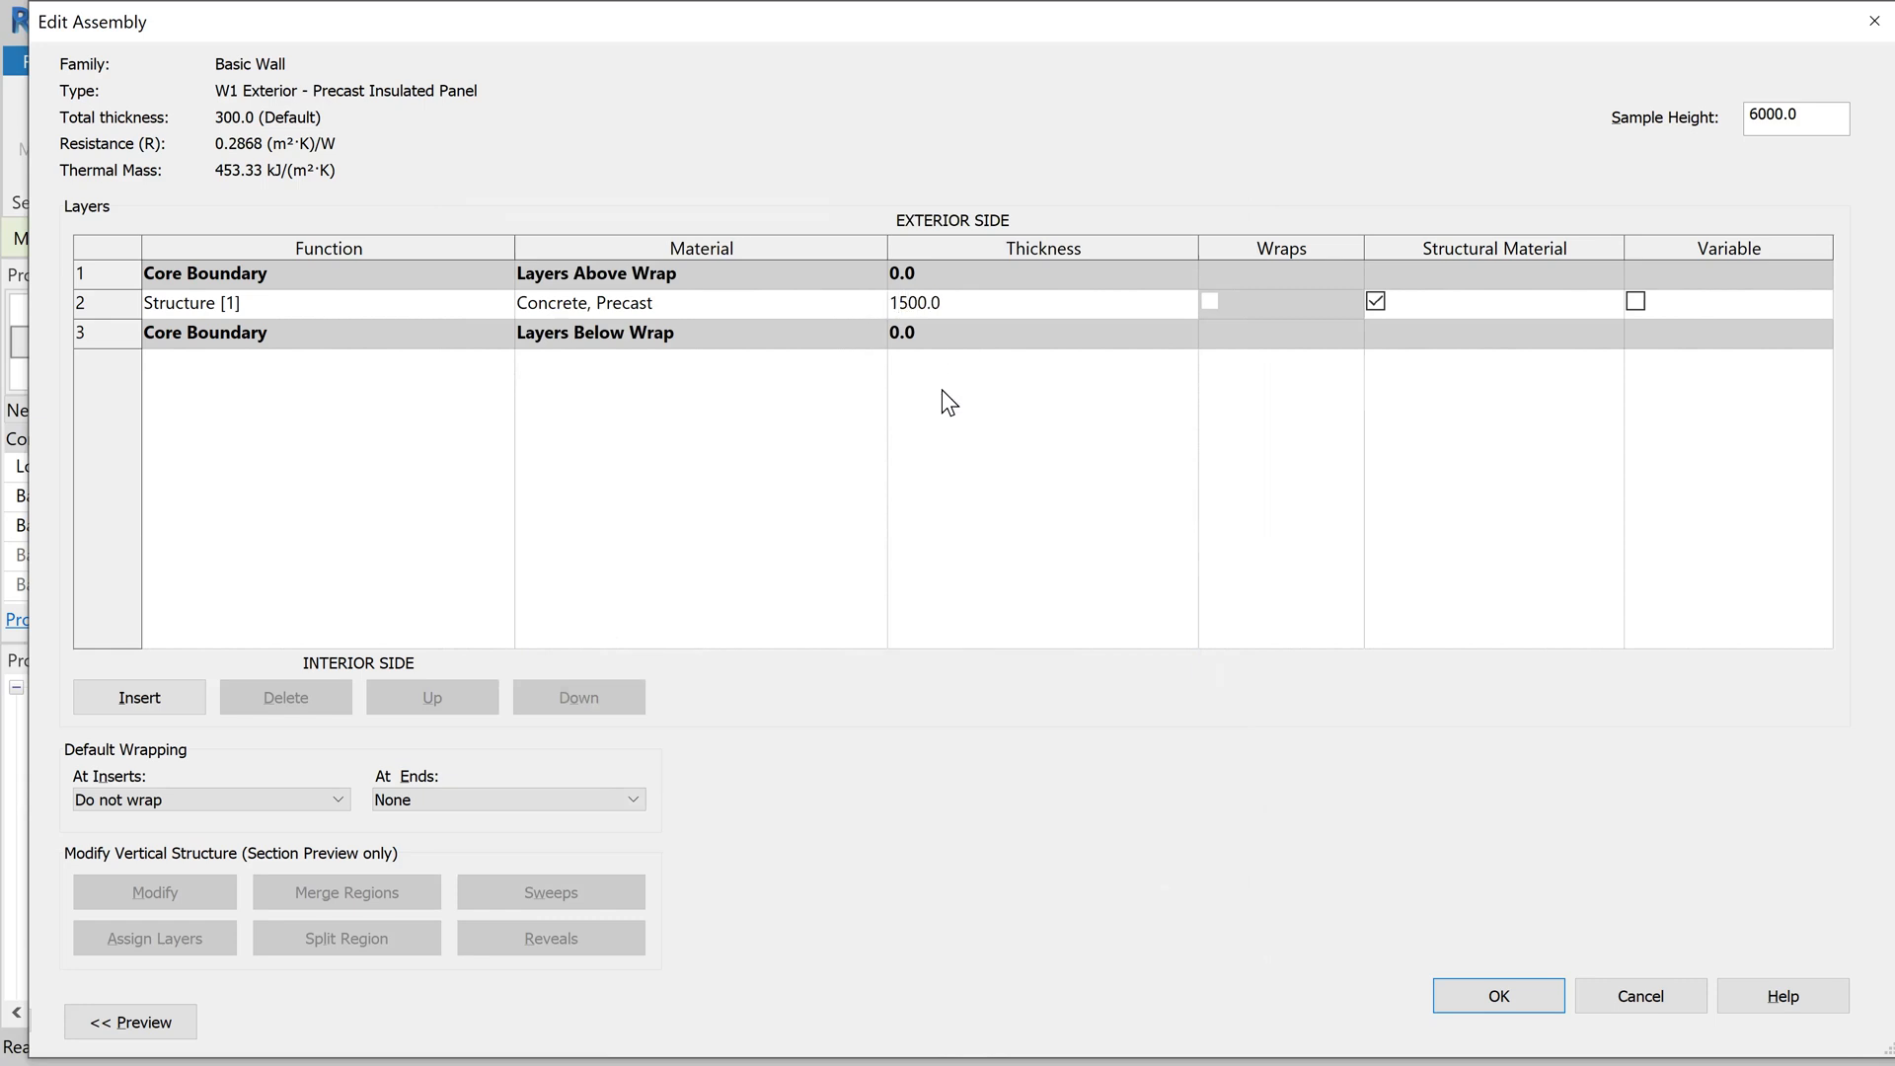
{"action": "key", "text": "BackSpace"}
Step: Insert a layer above the exterior core boundary and set its function to Membrane Layer
{"action": "left_click", "coordinate": [106, 272]}
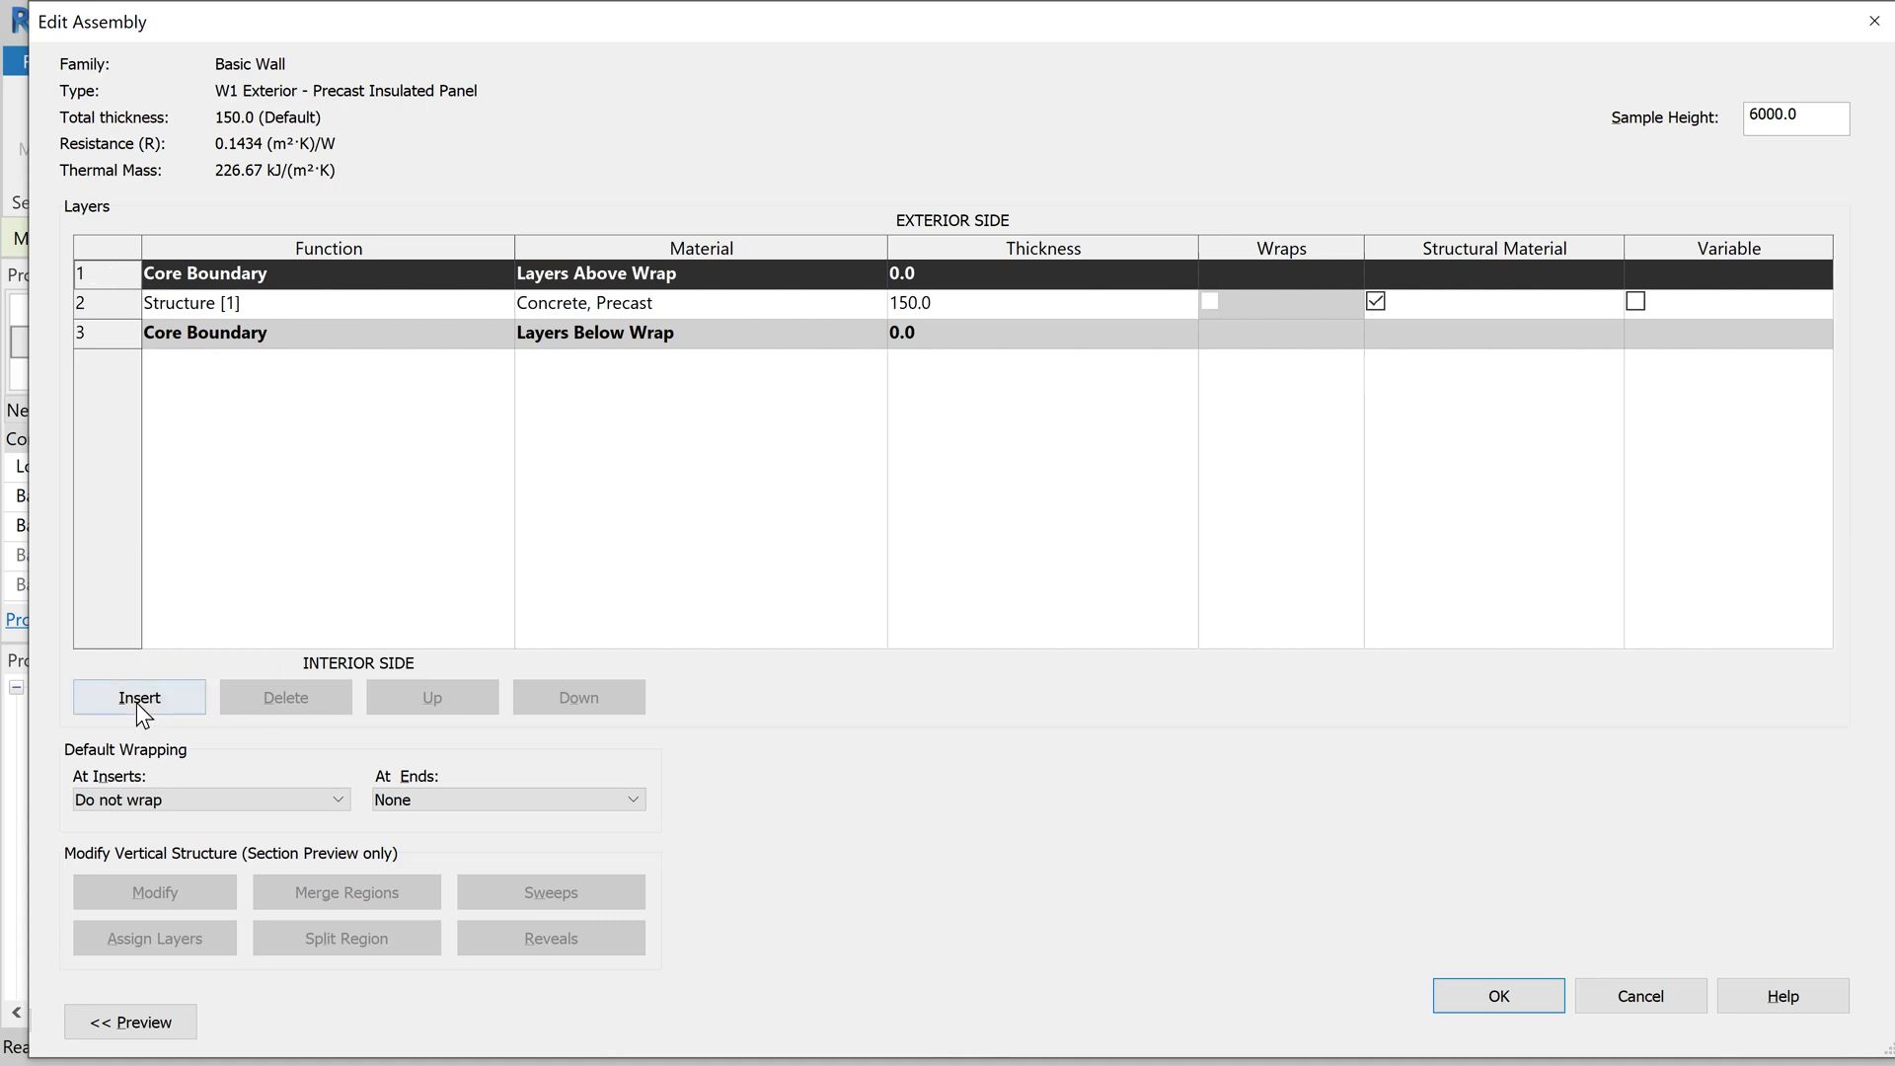
{"action": "left_click", "coordinate": [139, 702]}
{"action": "left_click", "coordinate": [304, 271]}
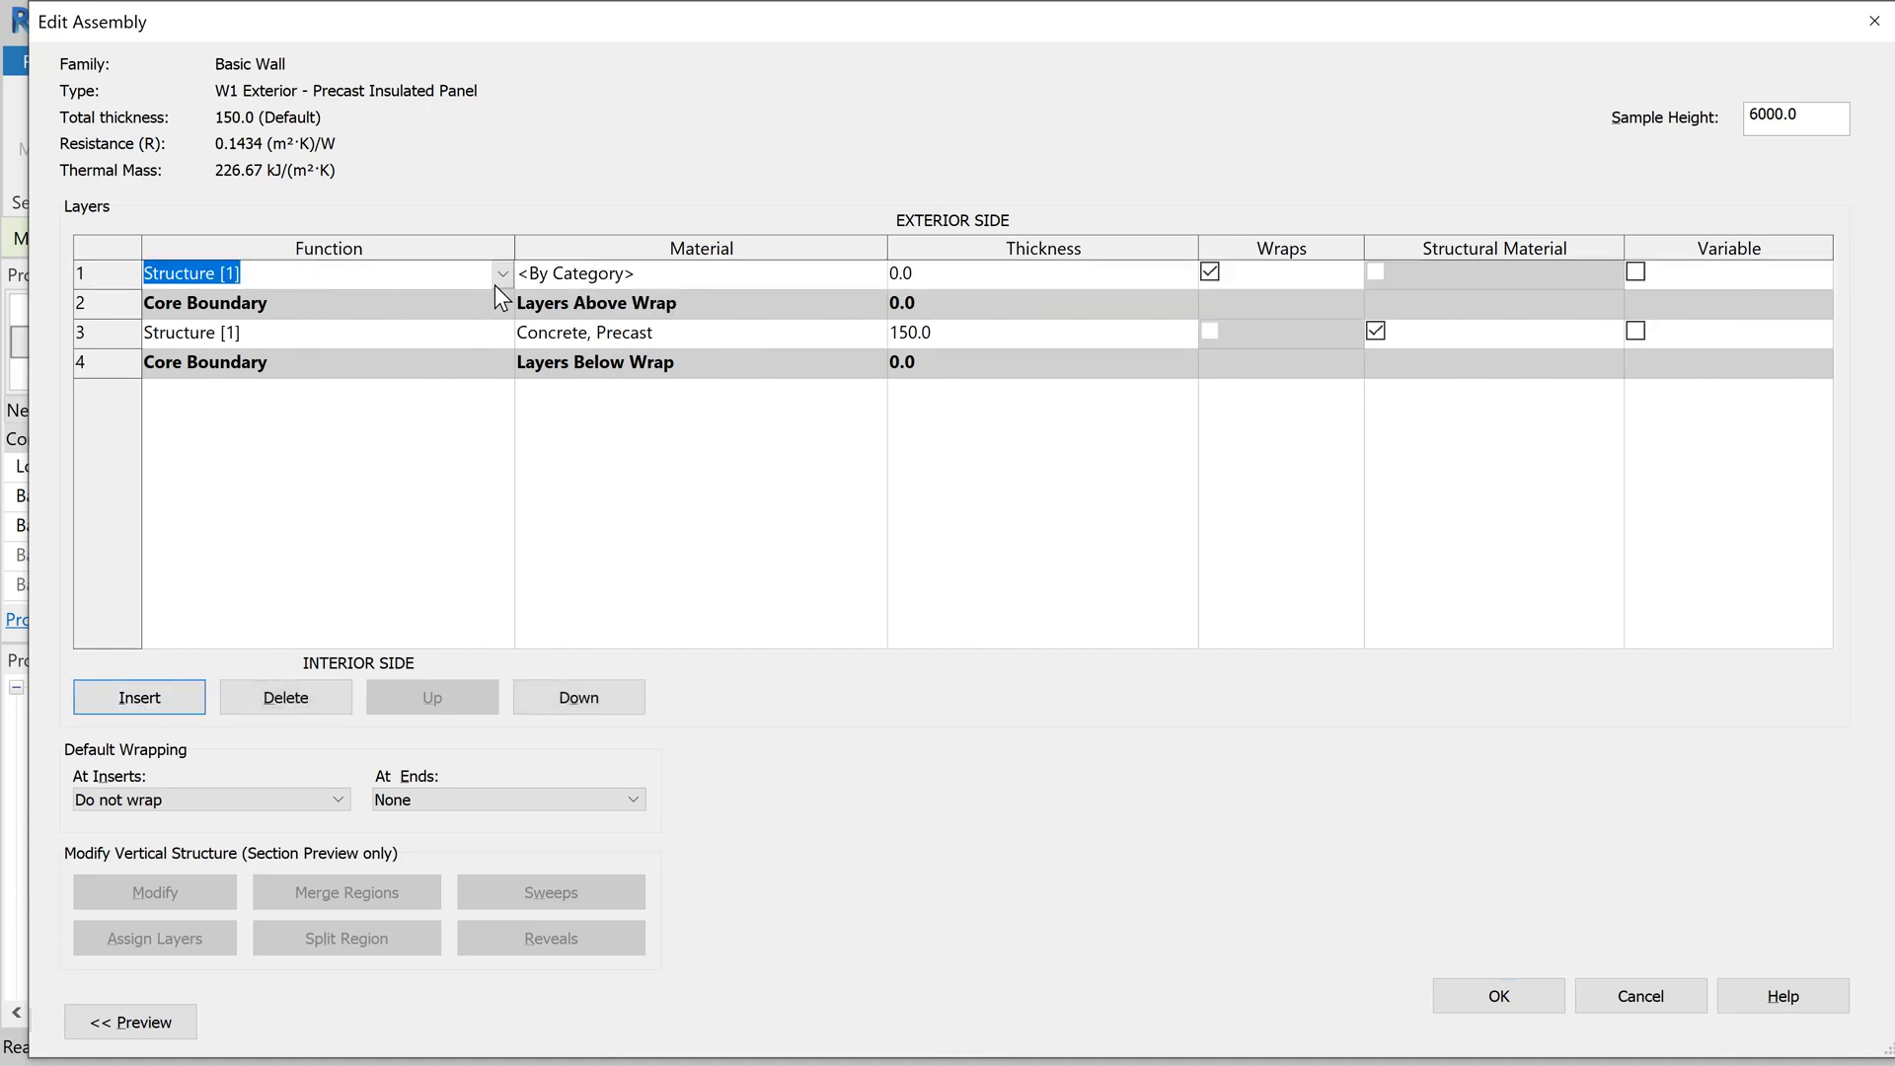
{"action": "left_click", "coordinate": [500, 281]}
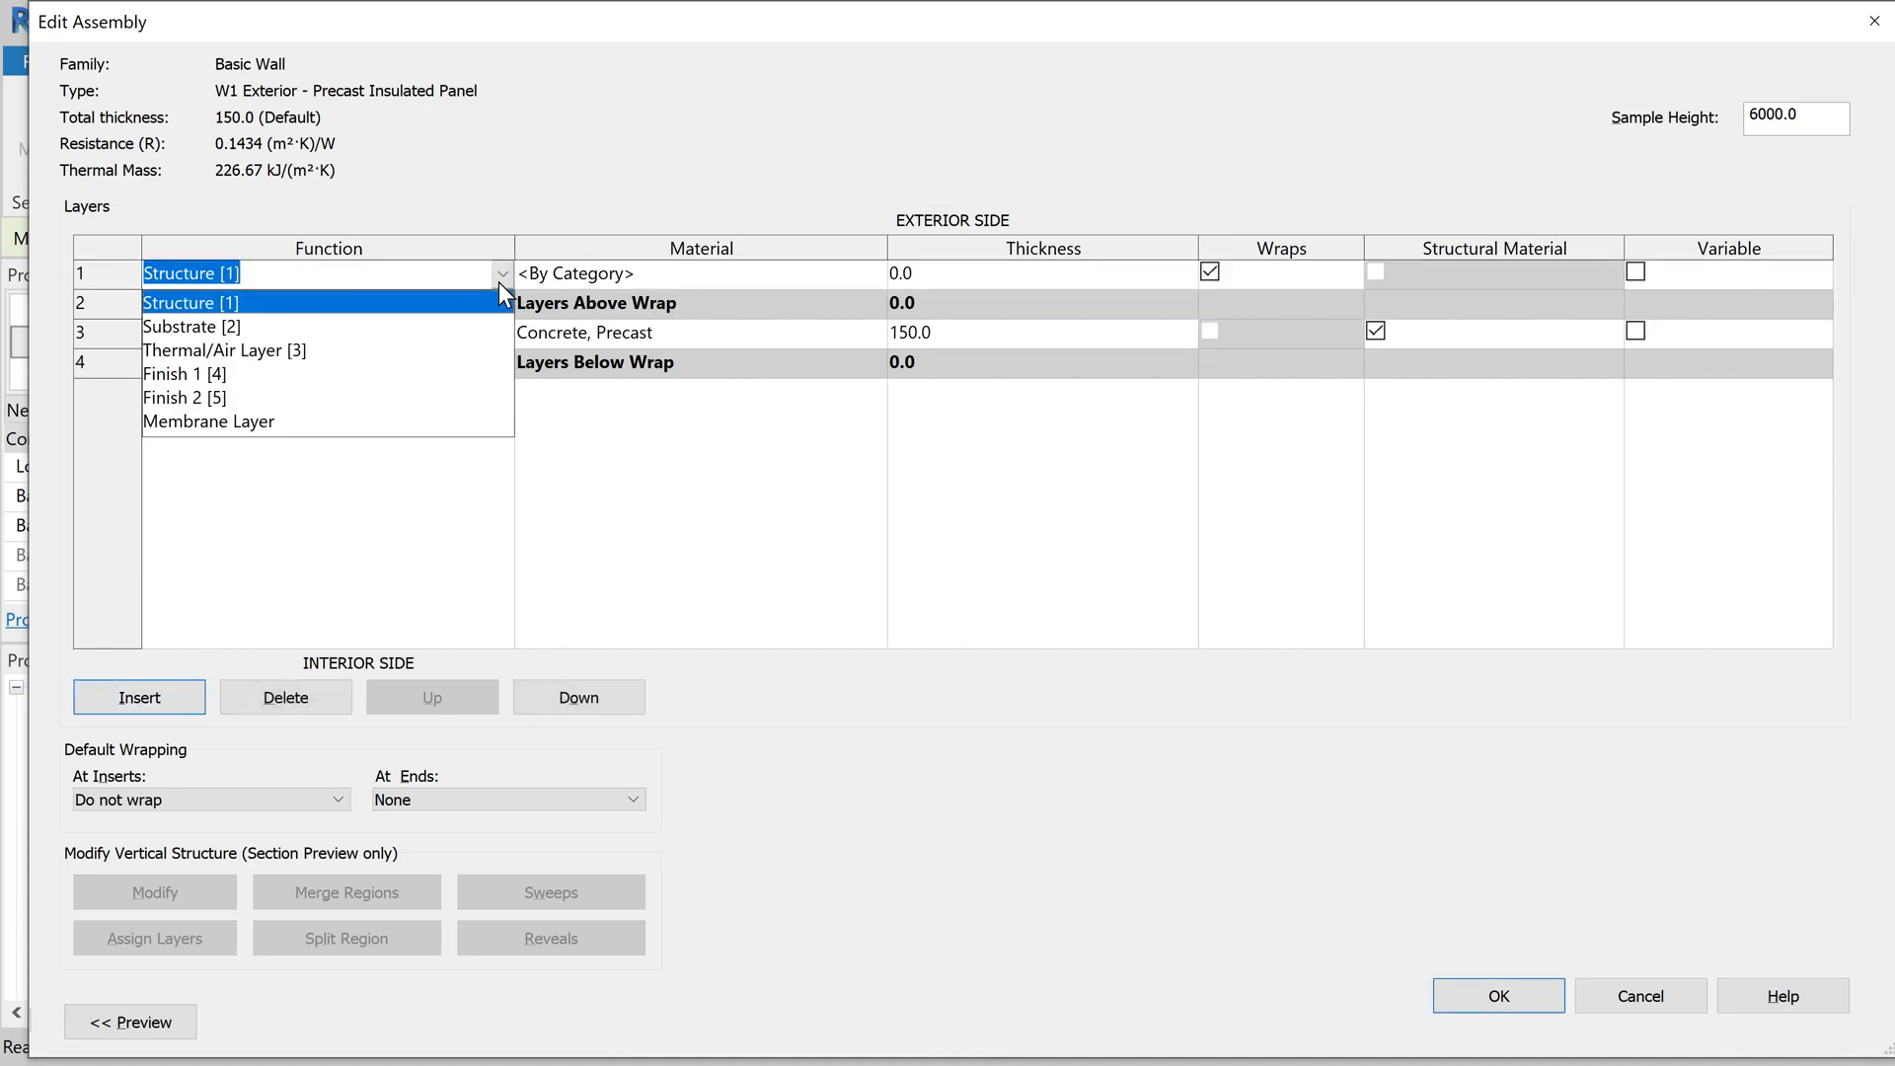
{"action": "left_click", "coordinate": [208, 422]}
Step: Search the materials for "rigi", assign Rigid insulation to the Membrane Layer, and set its thickness to 50 mm
{"action": "left_click", "coordinate": [620, 274]}
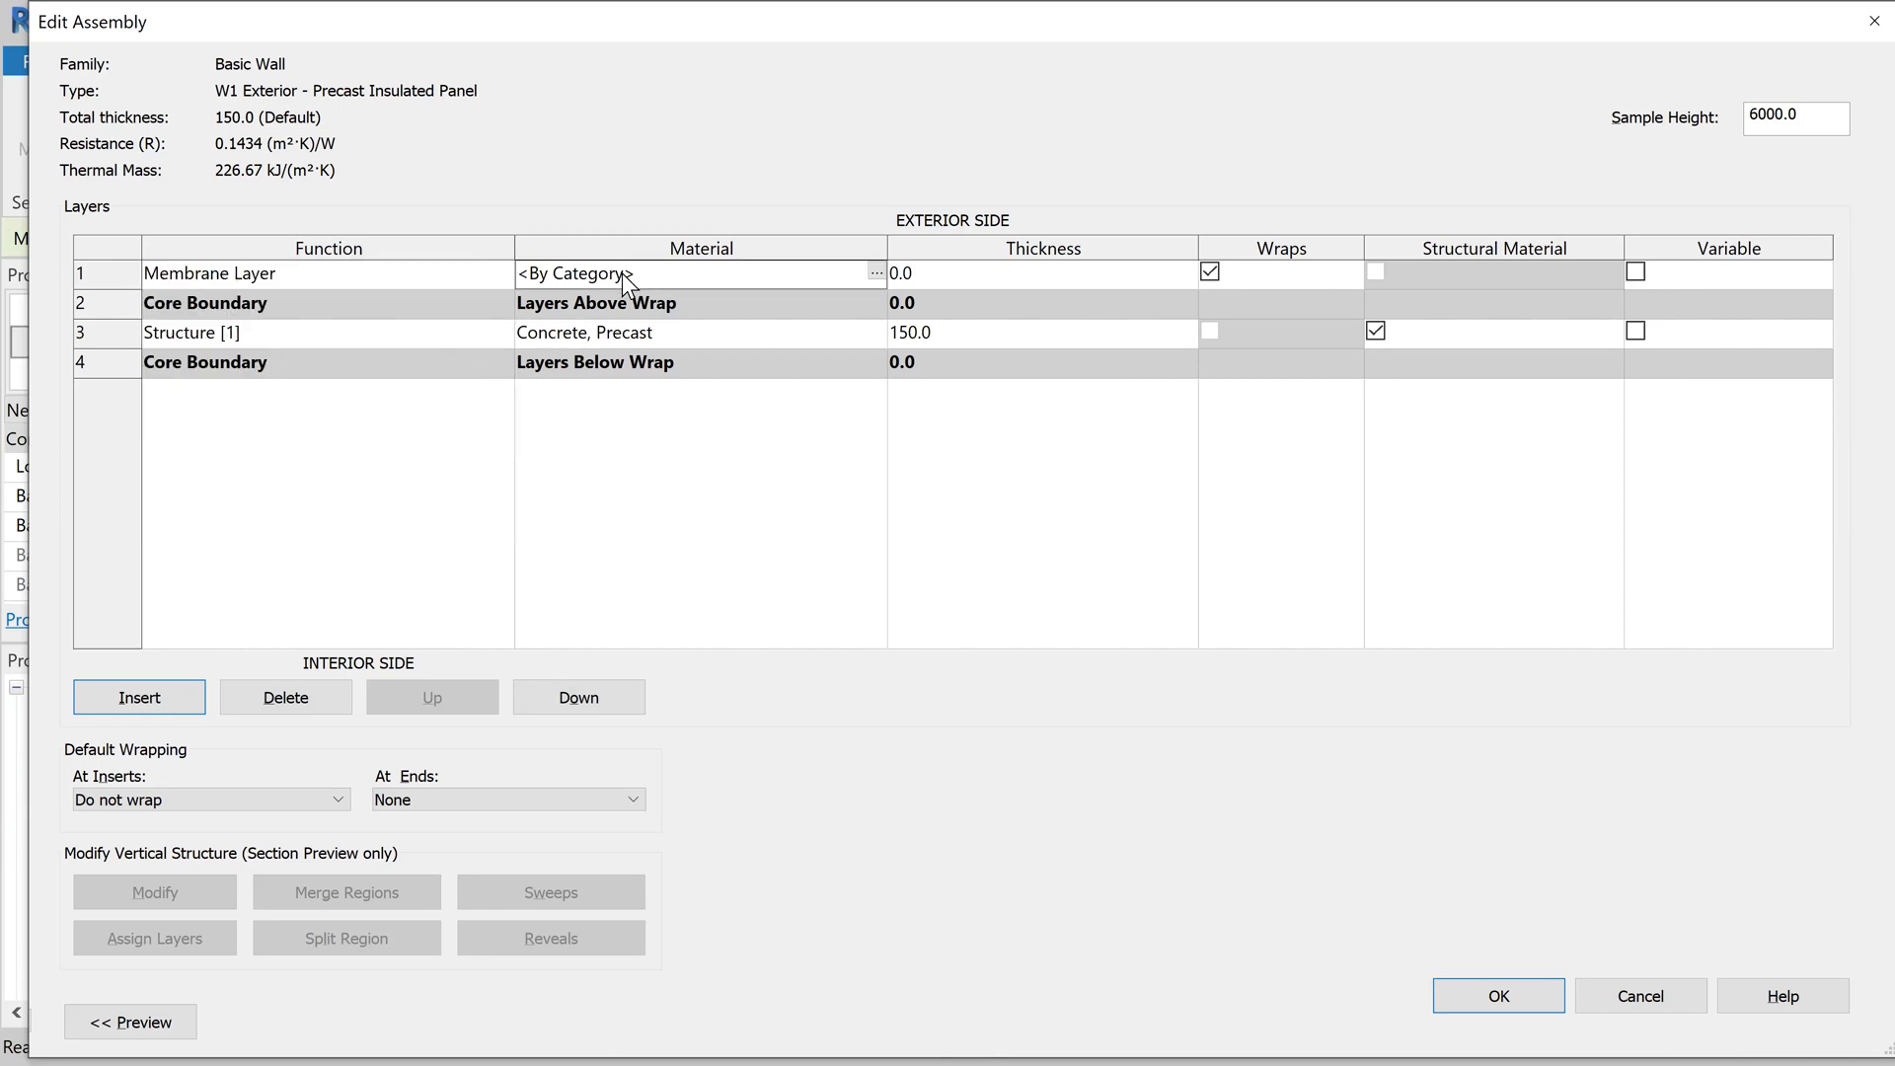
{"action": "left_click", "coordinate": [874, 273]}
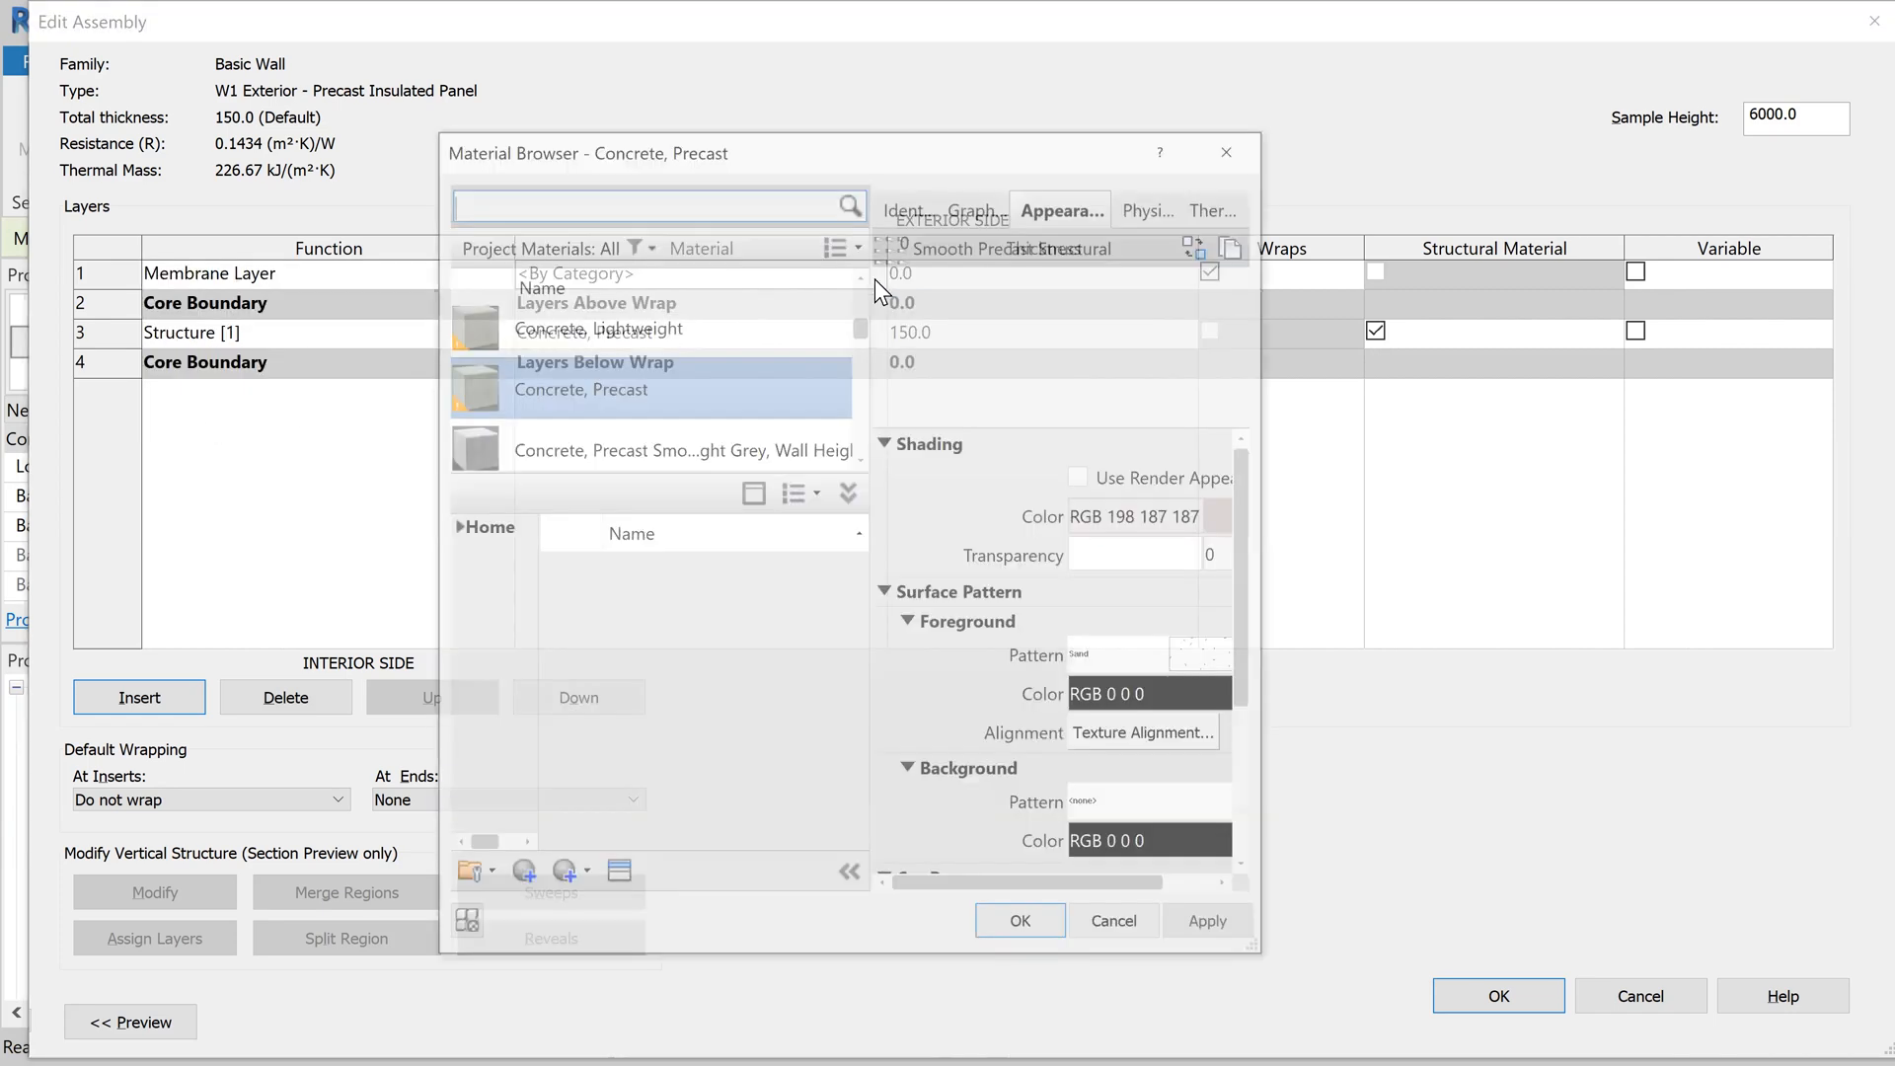
{"action": "type", "text": "r"}
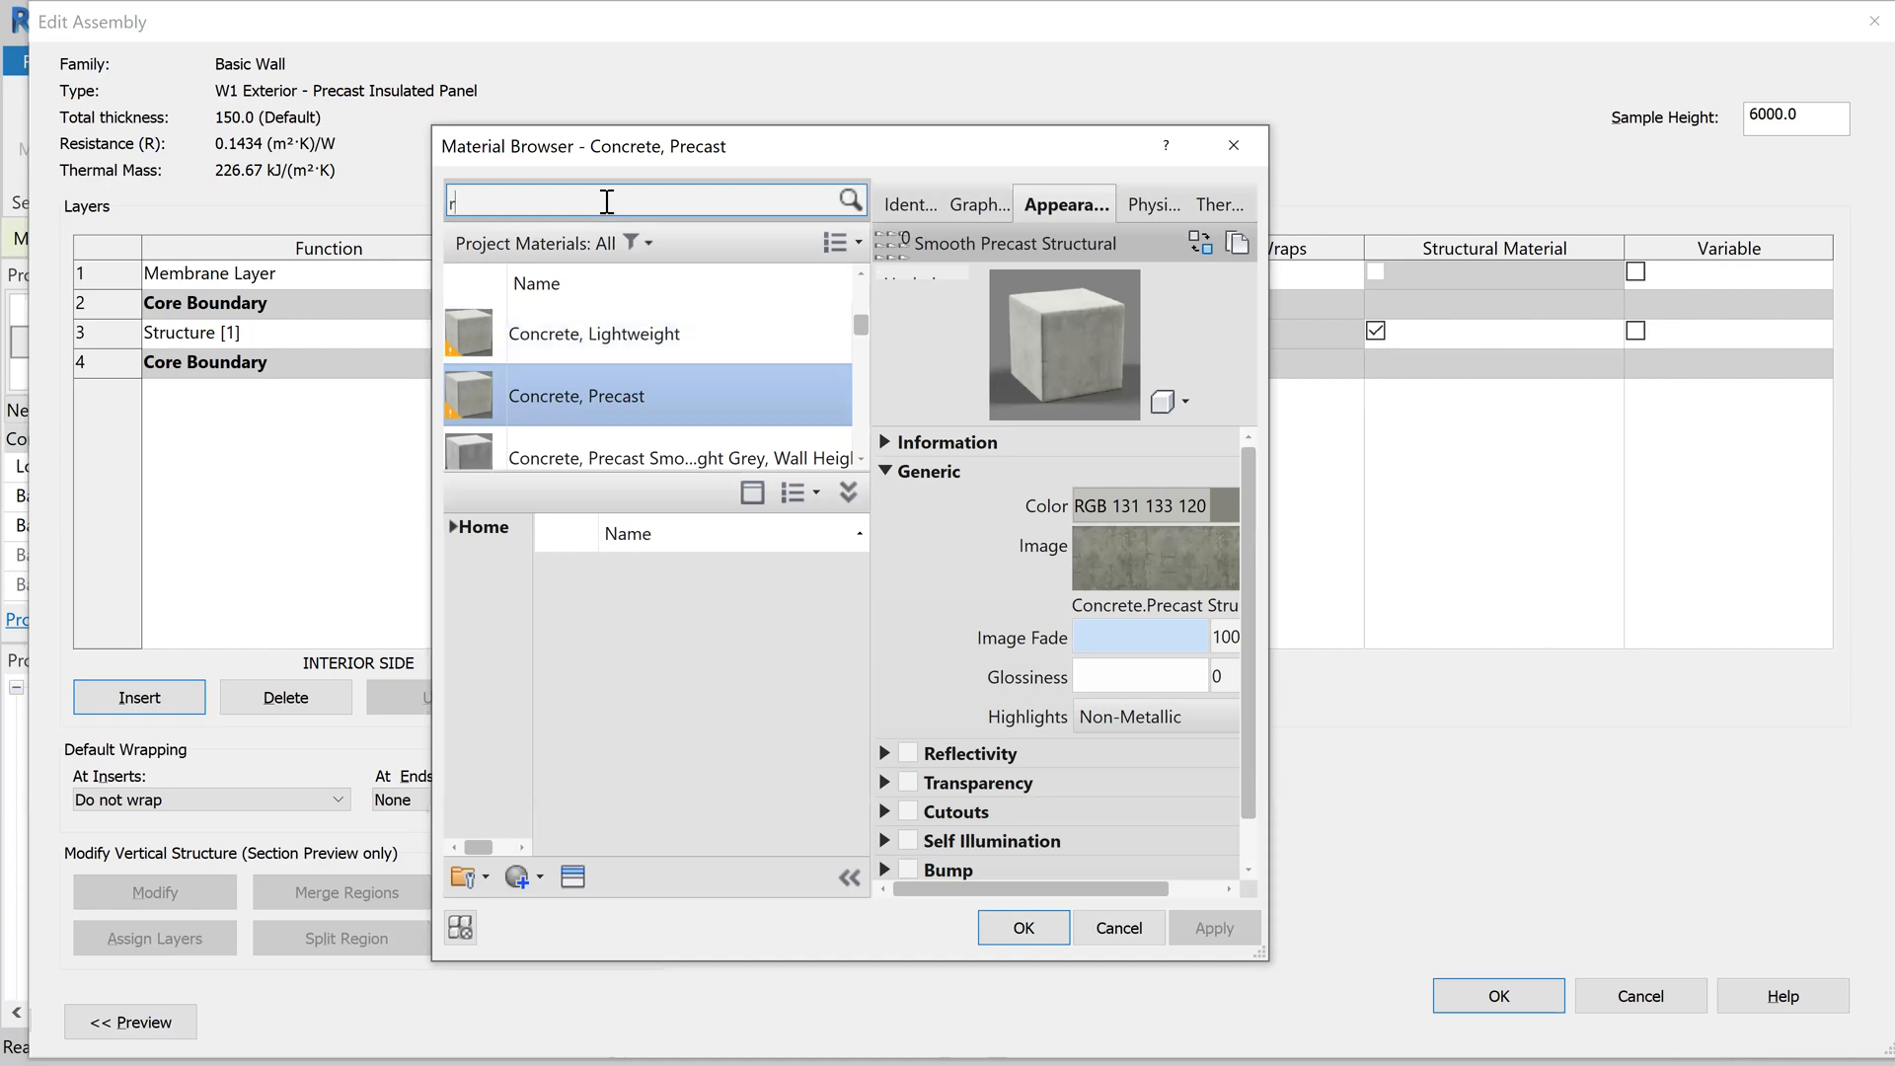
{"action": "type", "text": "igi"}
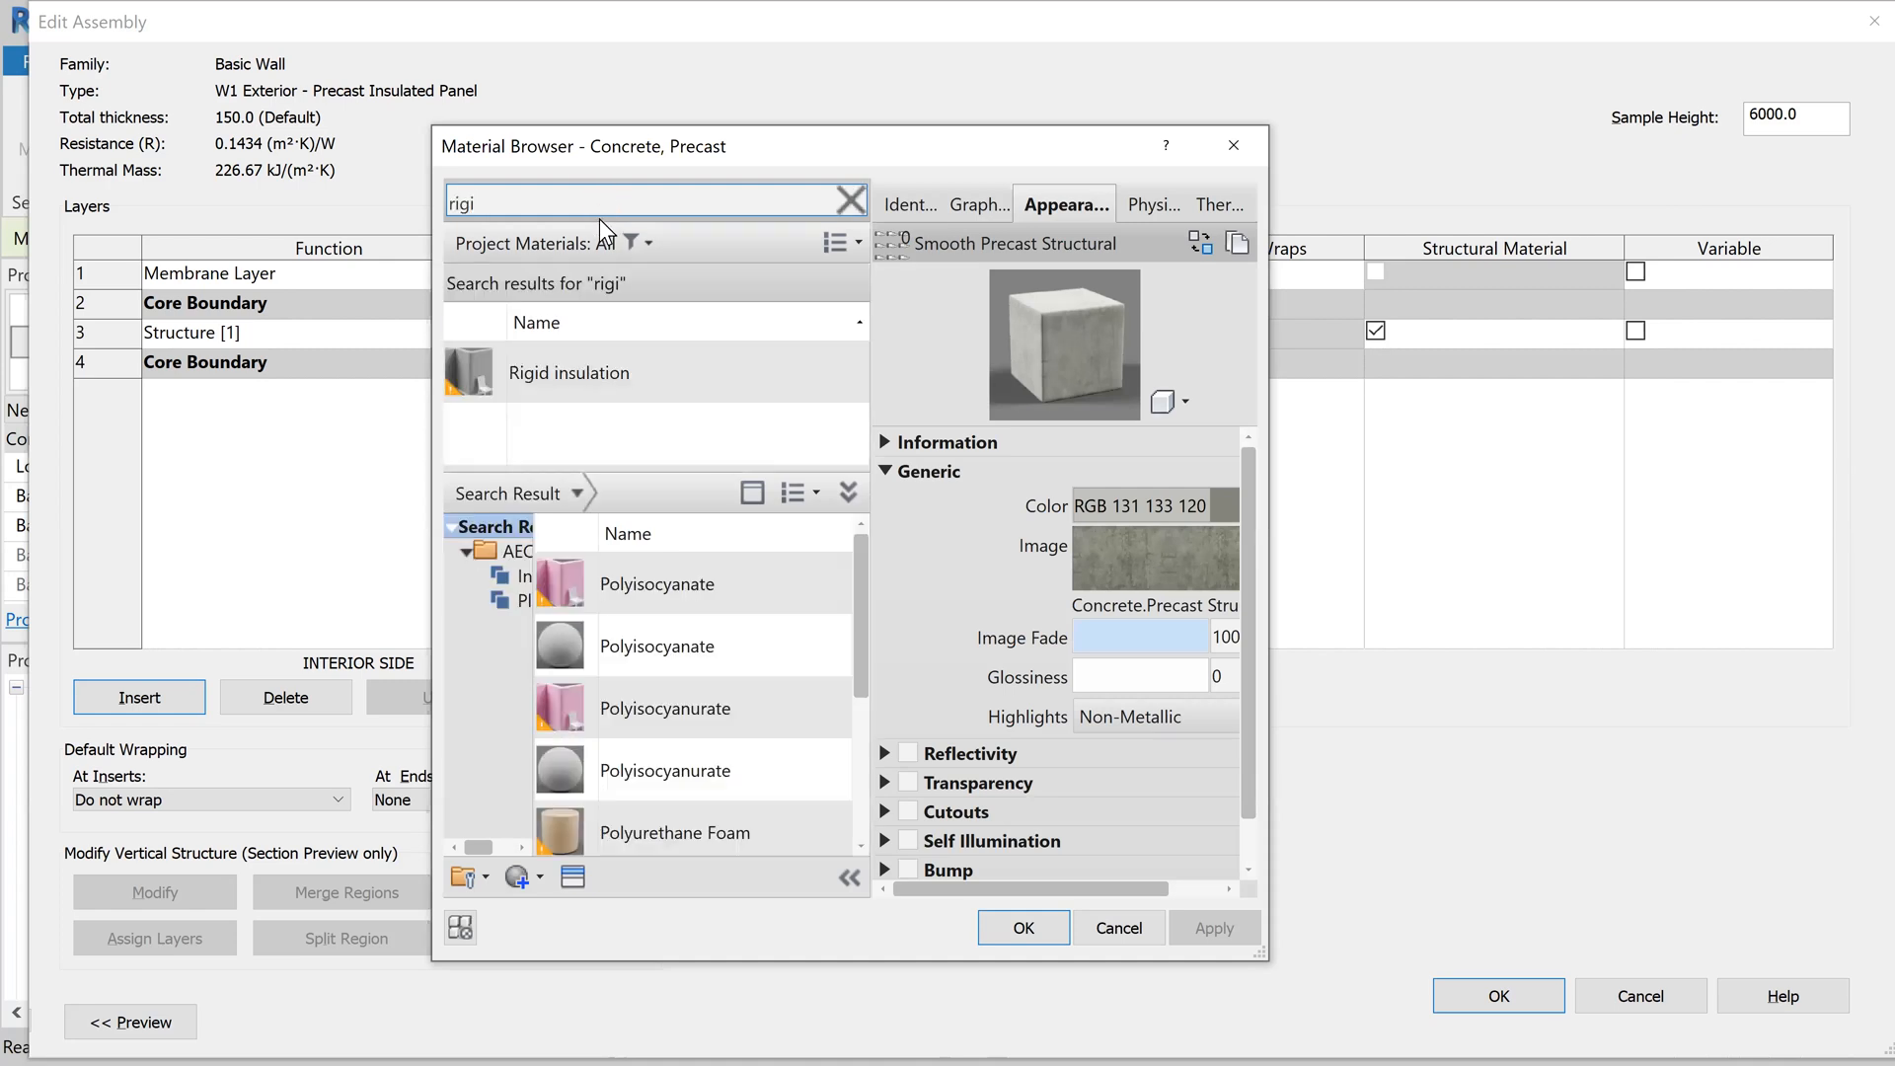
{"action": "left_click", "coordinate": [568, 375]}
{"action": "left_click", "coordinate": [1025, 933]}
{"action": "left_click", "coordinate": [923, 273]}
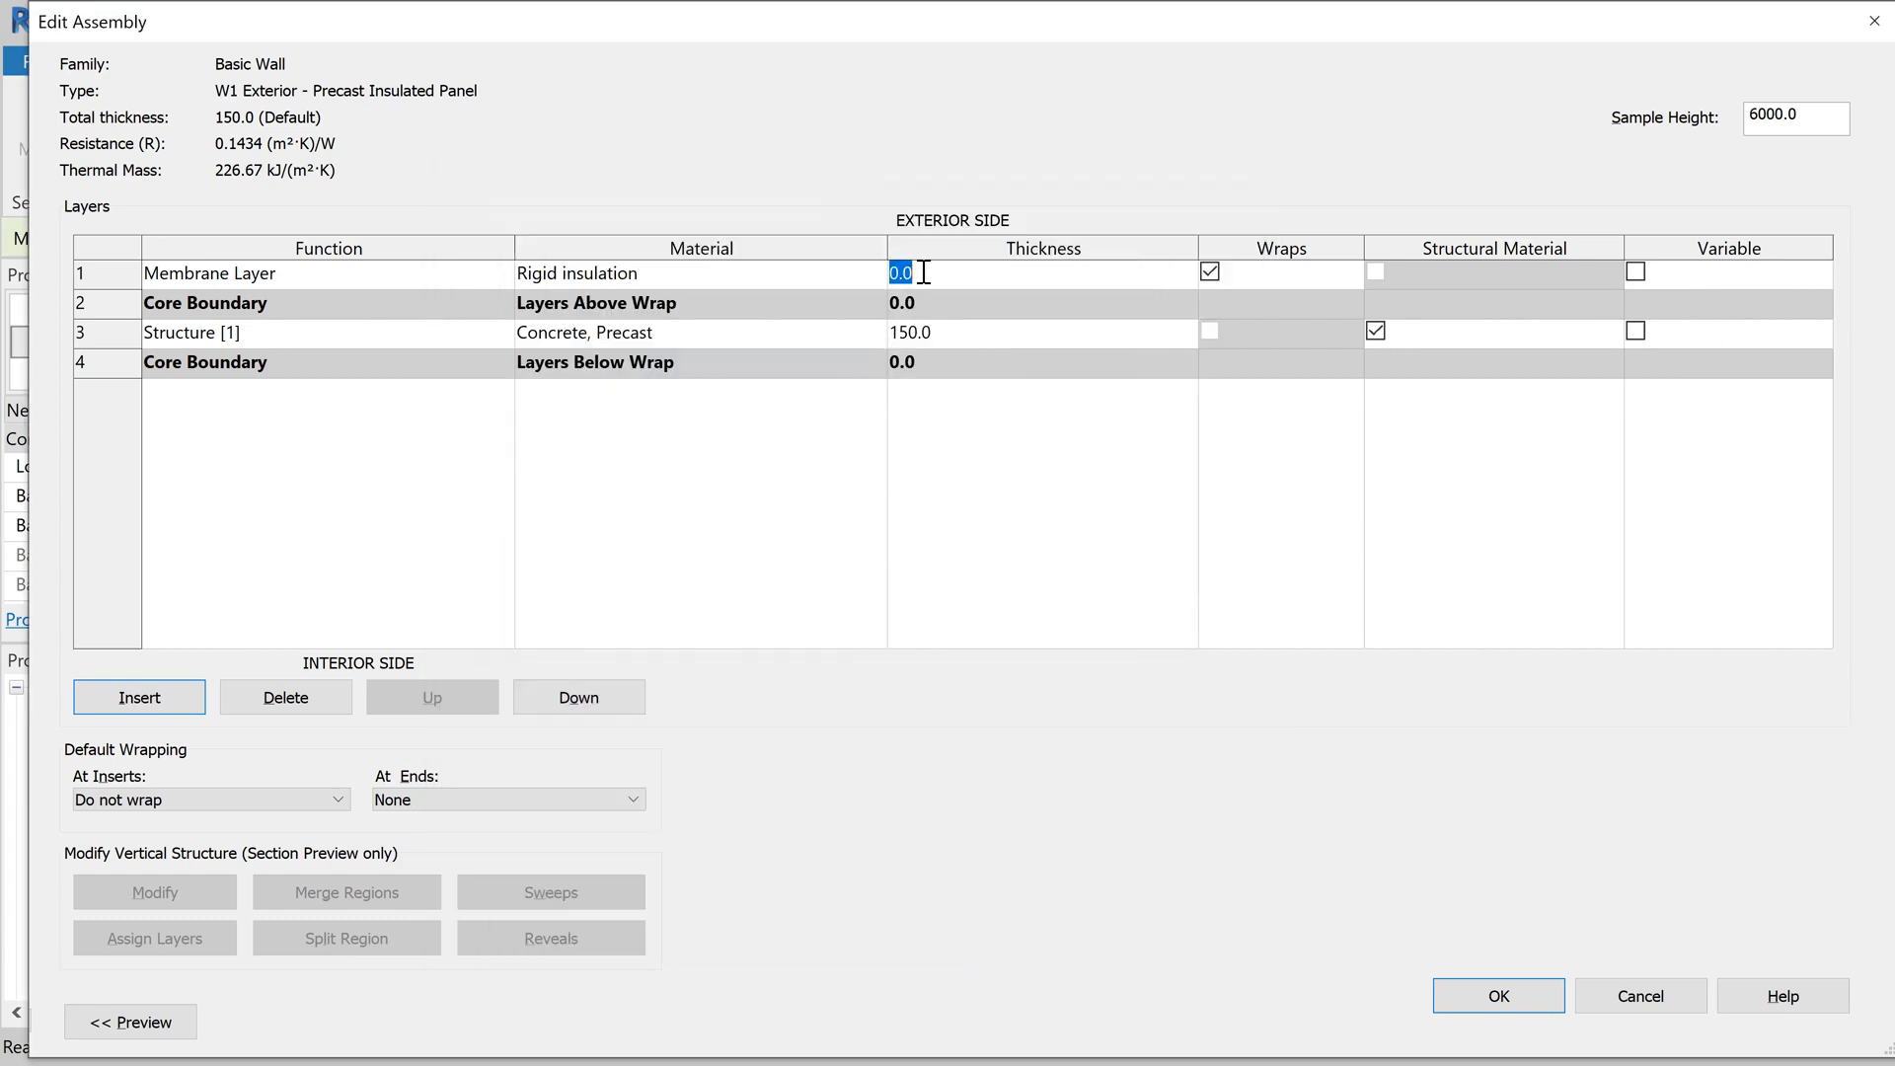
{"action": "type", "text": "50"}
Step: Insert a layer on the exterior side of the rigid insulation and set its function to Finish 1 [4]
{"action": "left_click", "coordinate": [110, 270]}
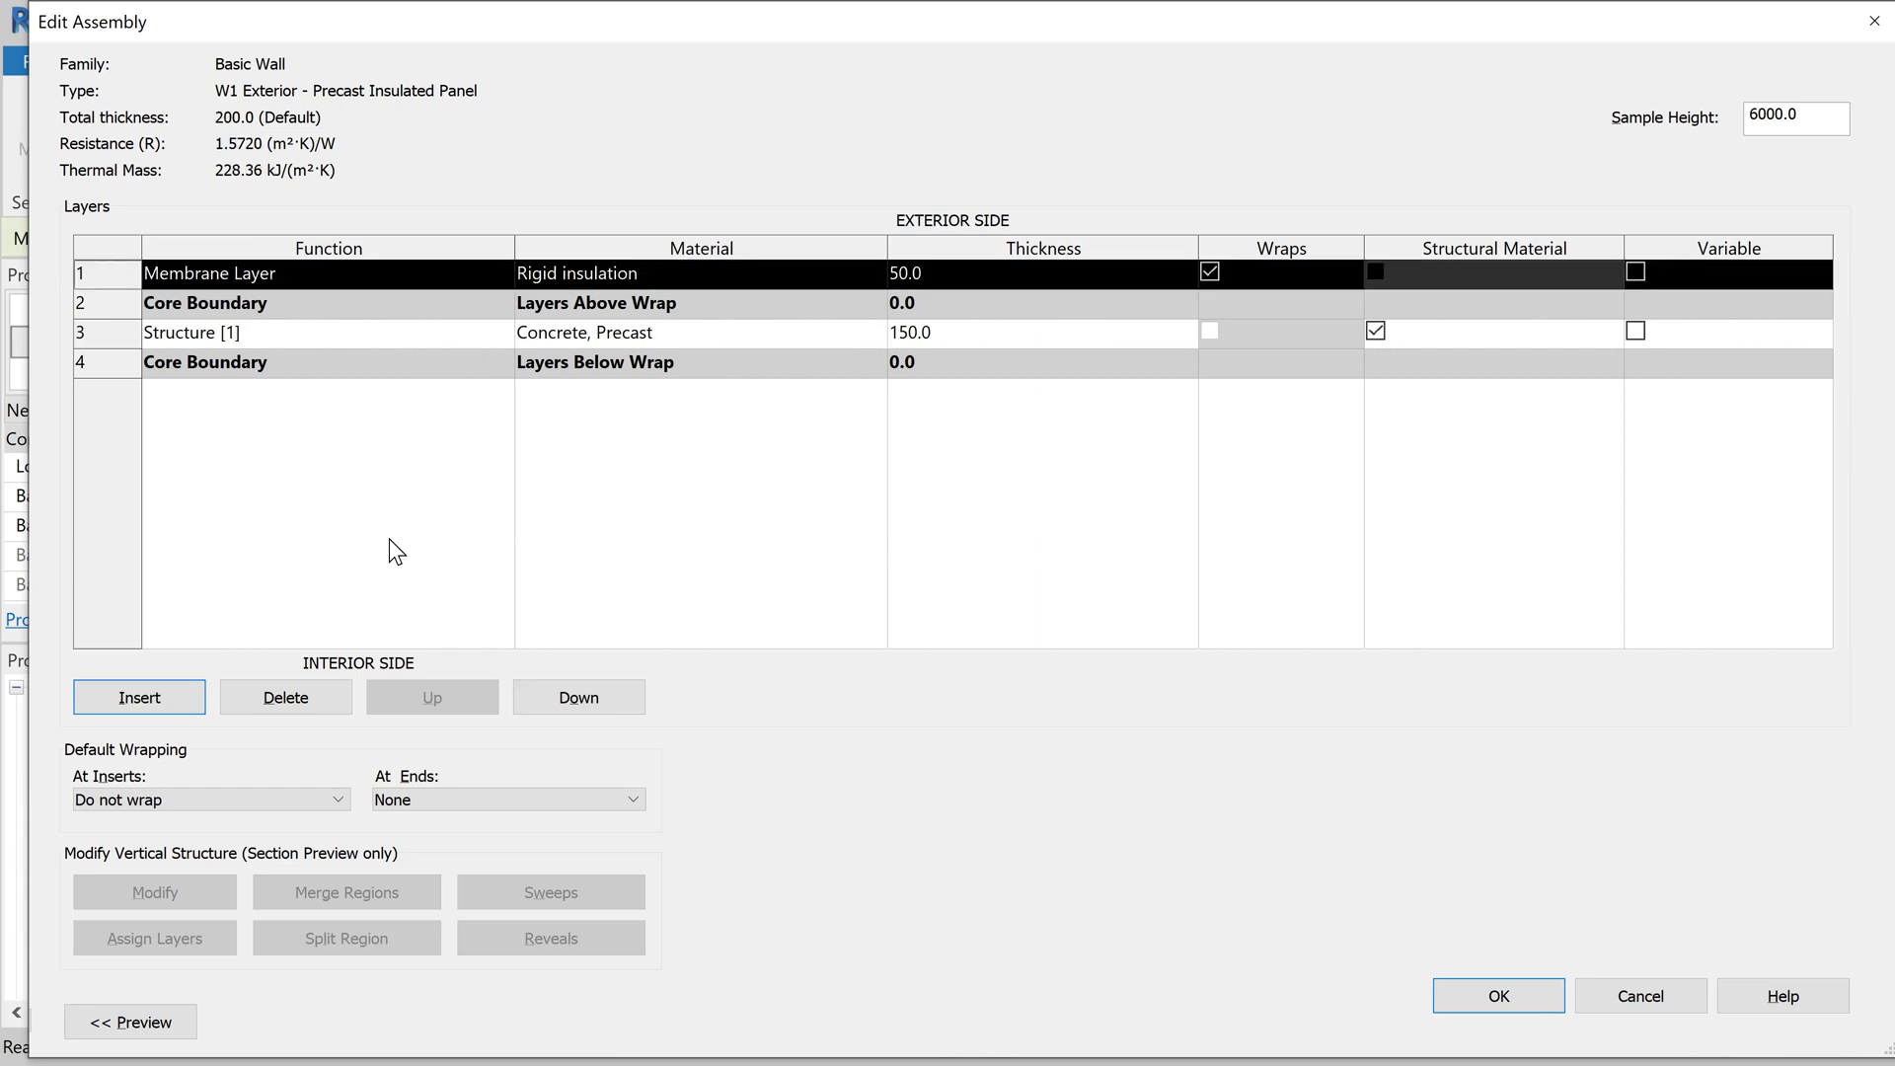
{"action": "left_click", "coordinate": [170, 699]}
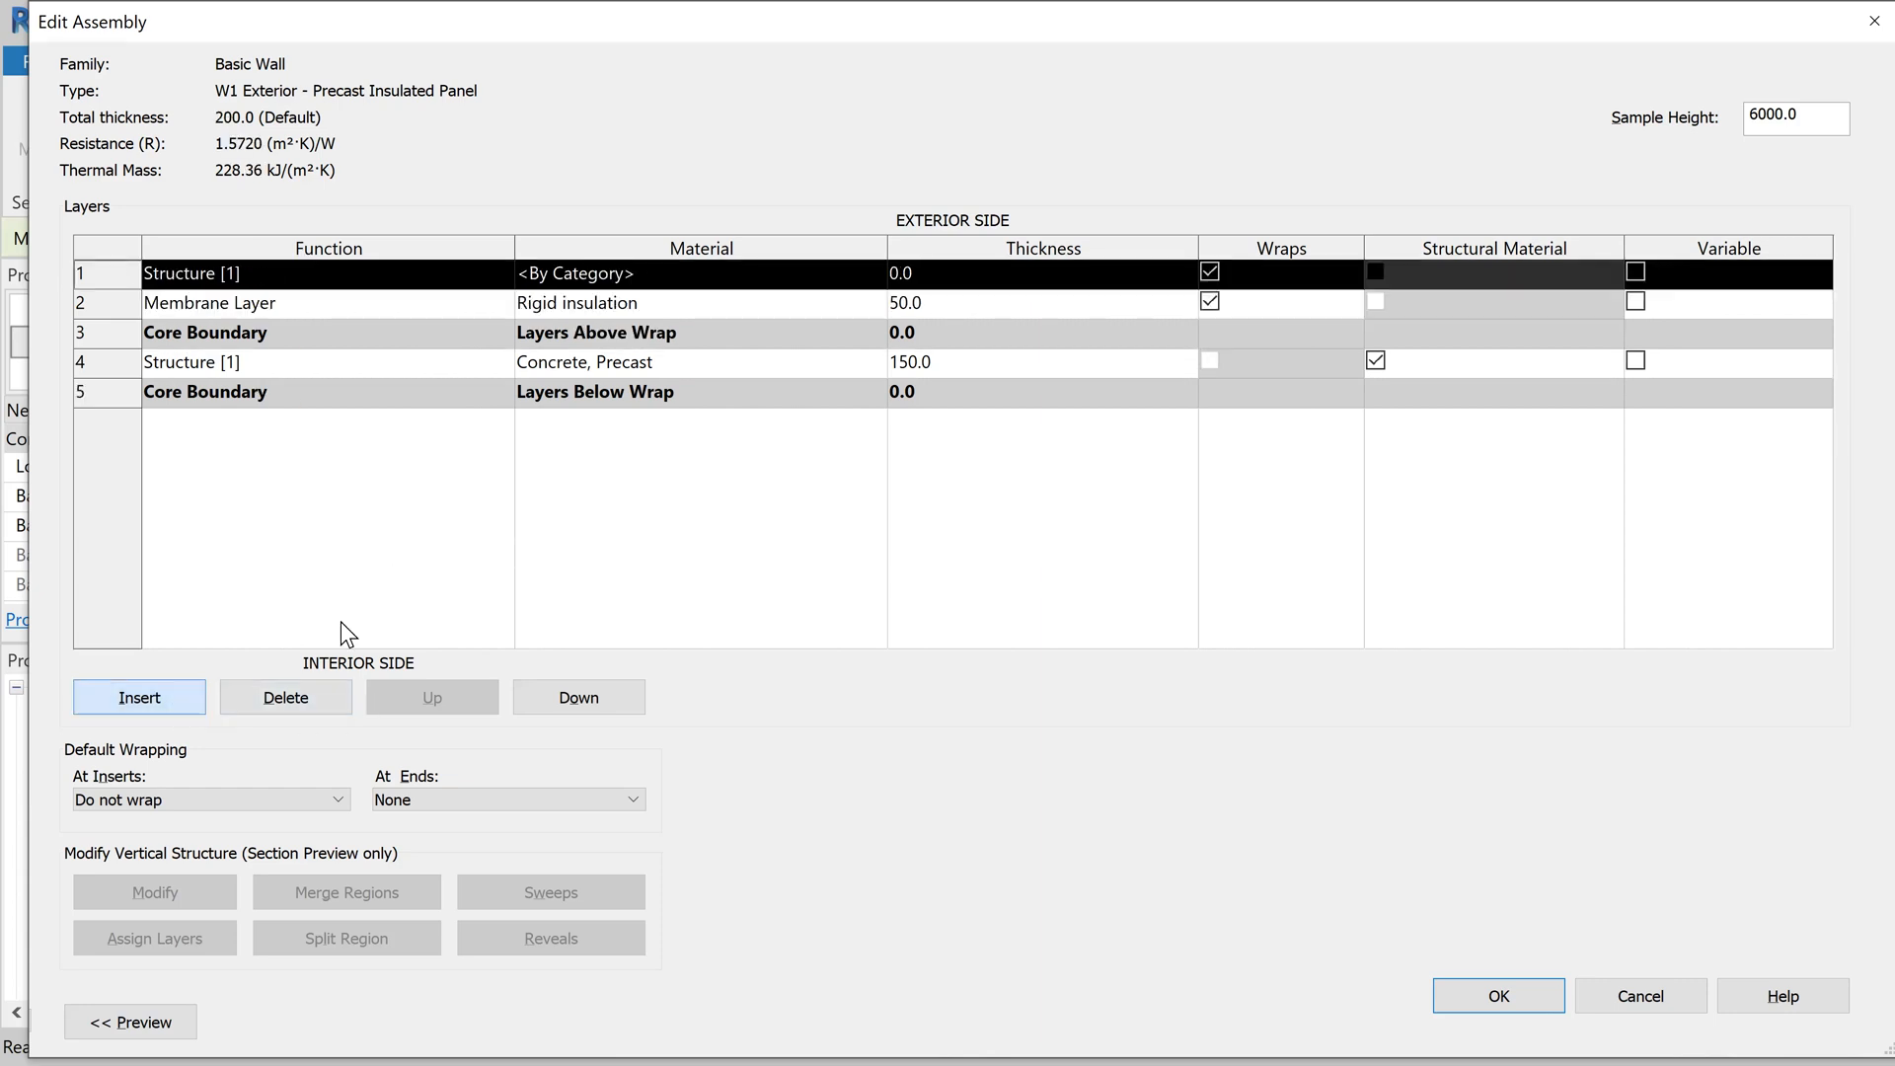
{"action": "left_click", "coordinate": [305, 275]}
{"action": "left_click", "coordinate": [503, 274]}
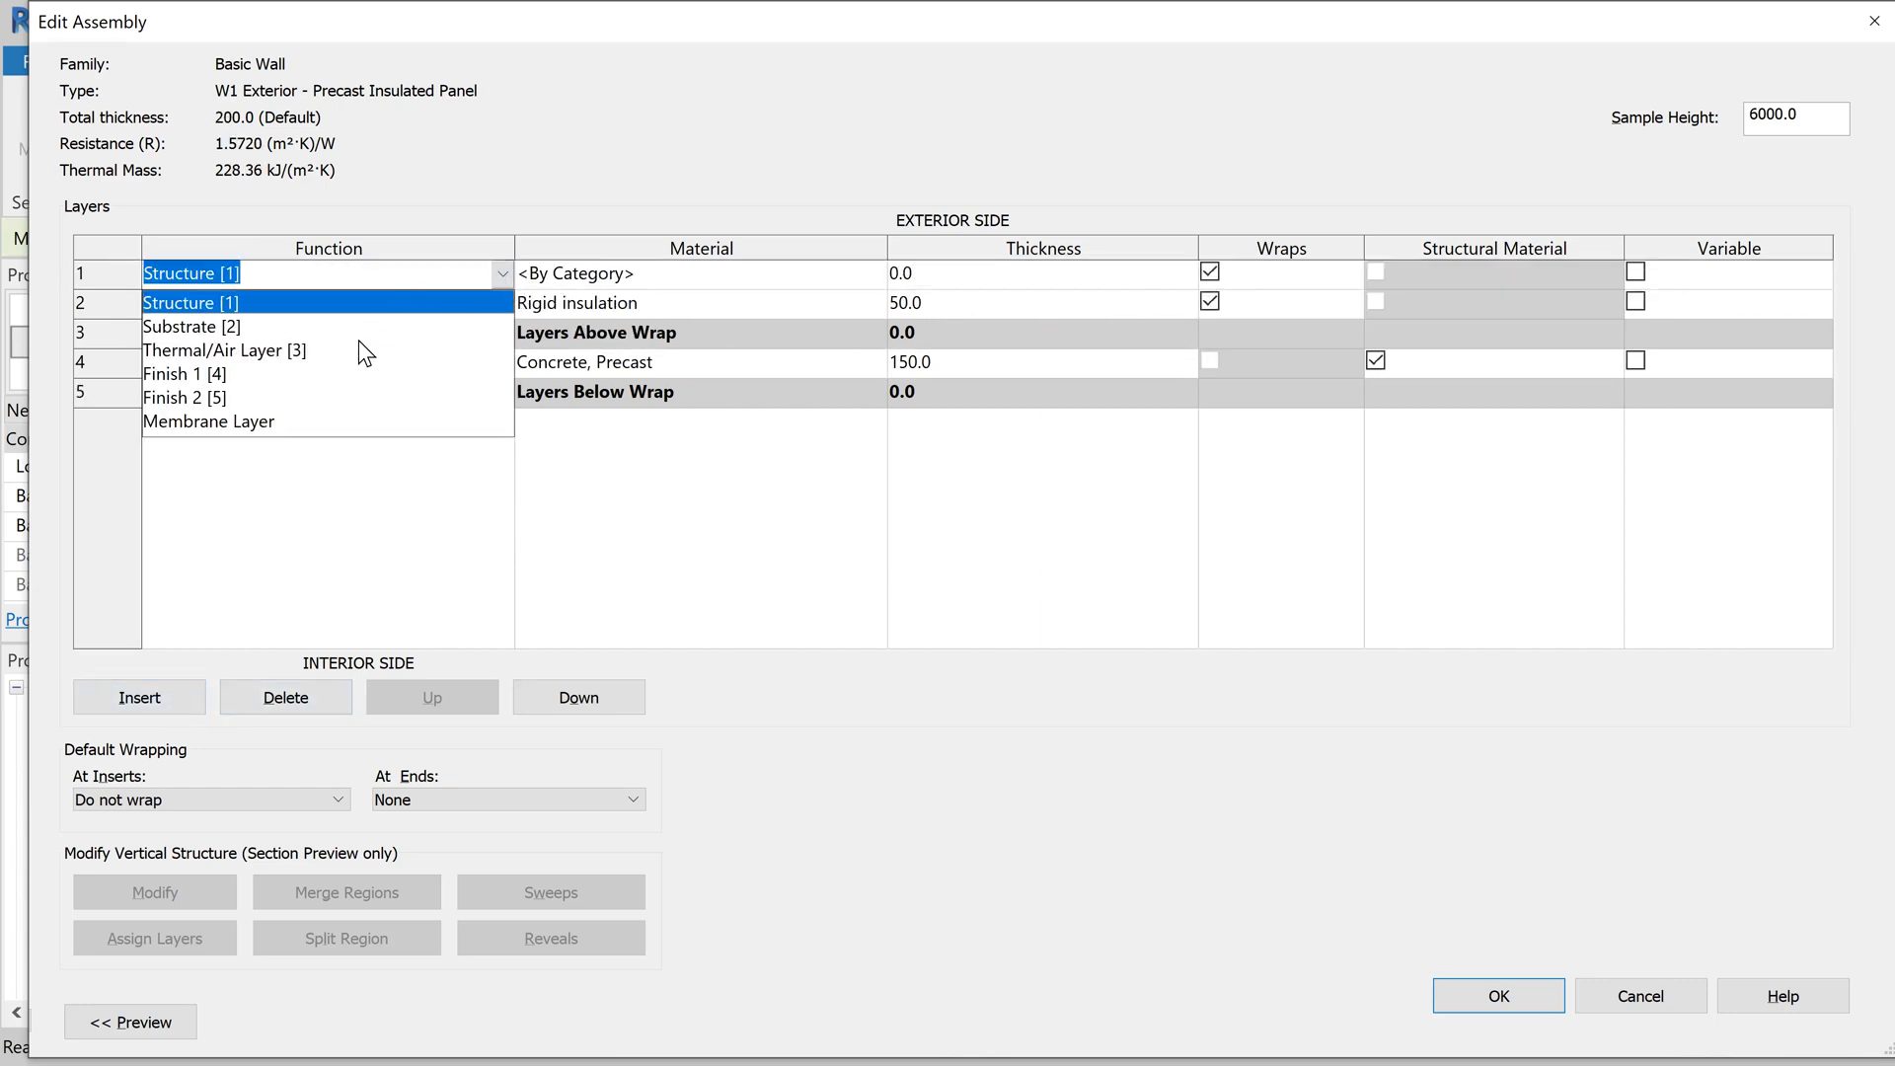
{"action": "left_click", "coordinate": [253, 379]}
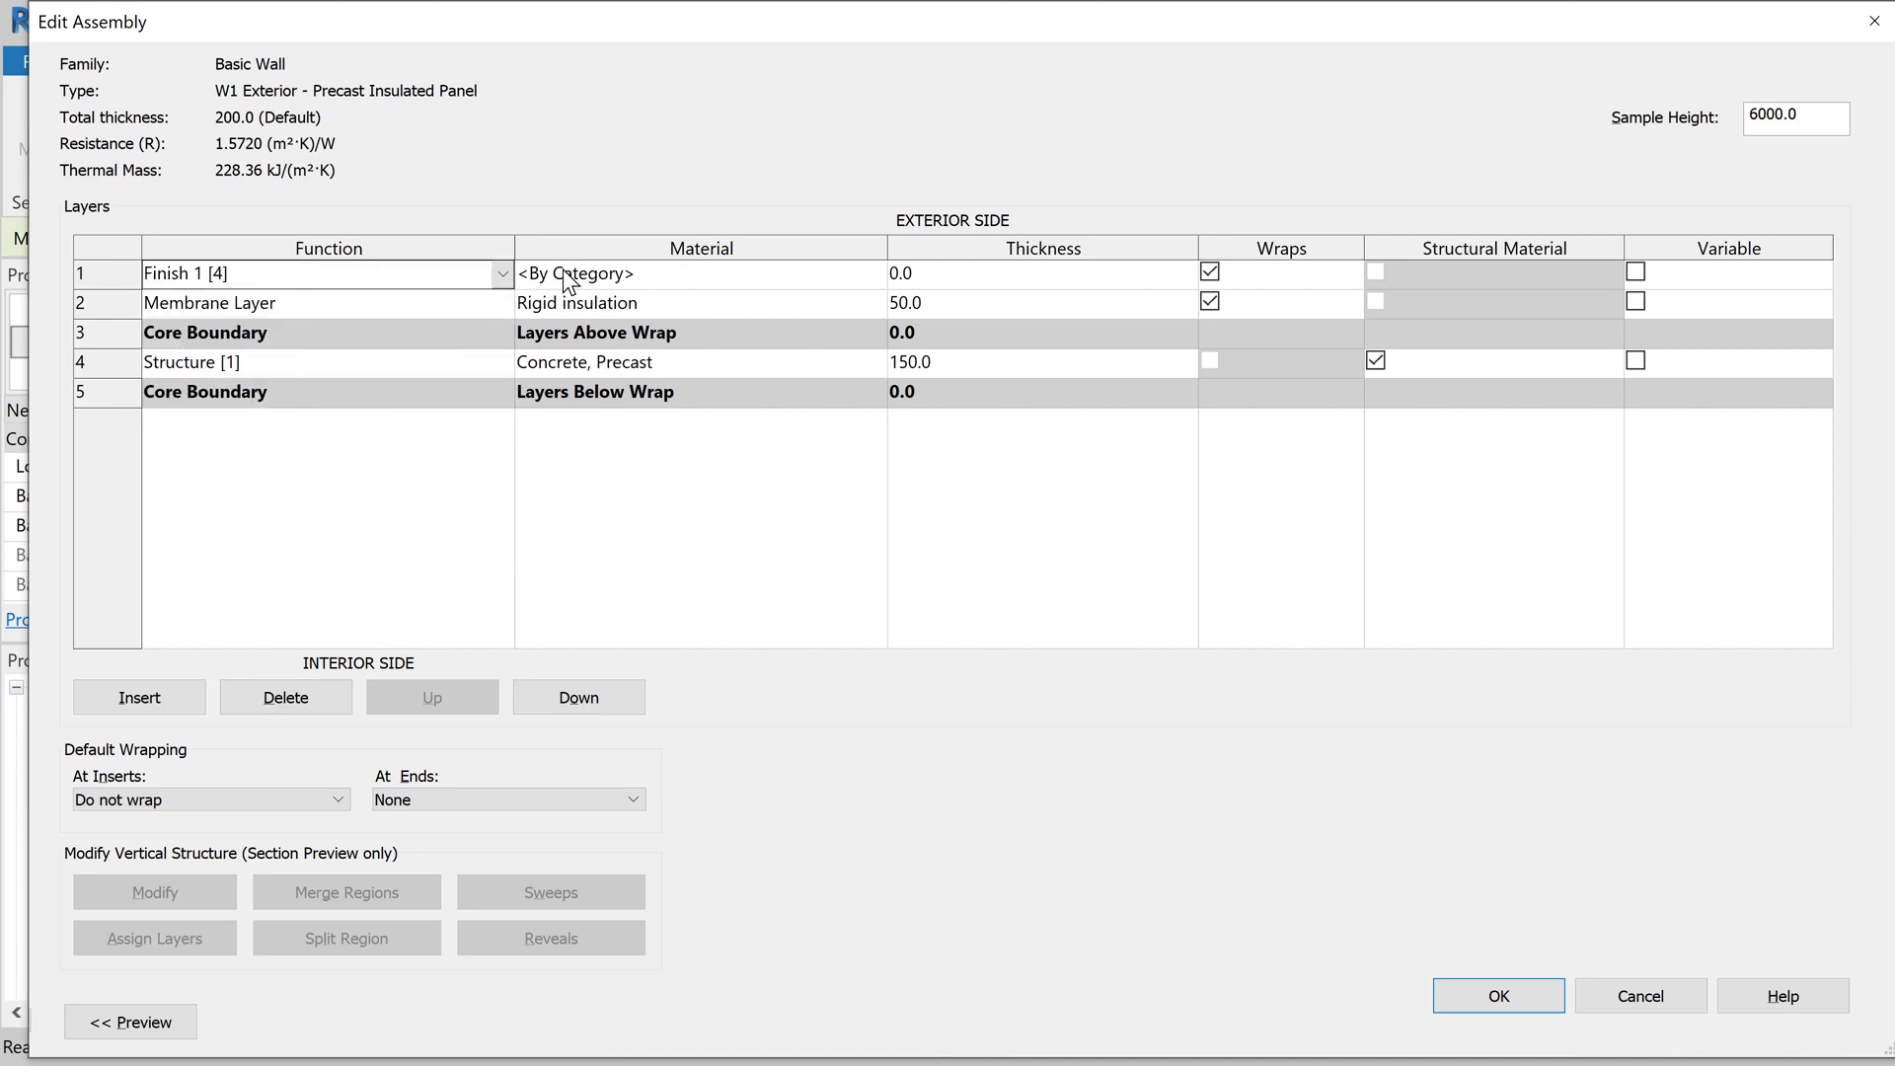
Step: Search the materials for "conc", assign Concrete, Precast Smooth, Light Grey, Wall Height to the Finish 1 [4] layer, and set its thickness to 50 mm
{"action": "left_click", "coordinate": [841, 286]}
{"action": "left_click", "coordinate": [877, 274]}
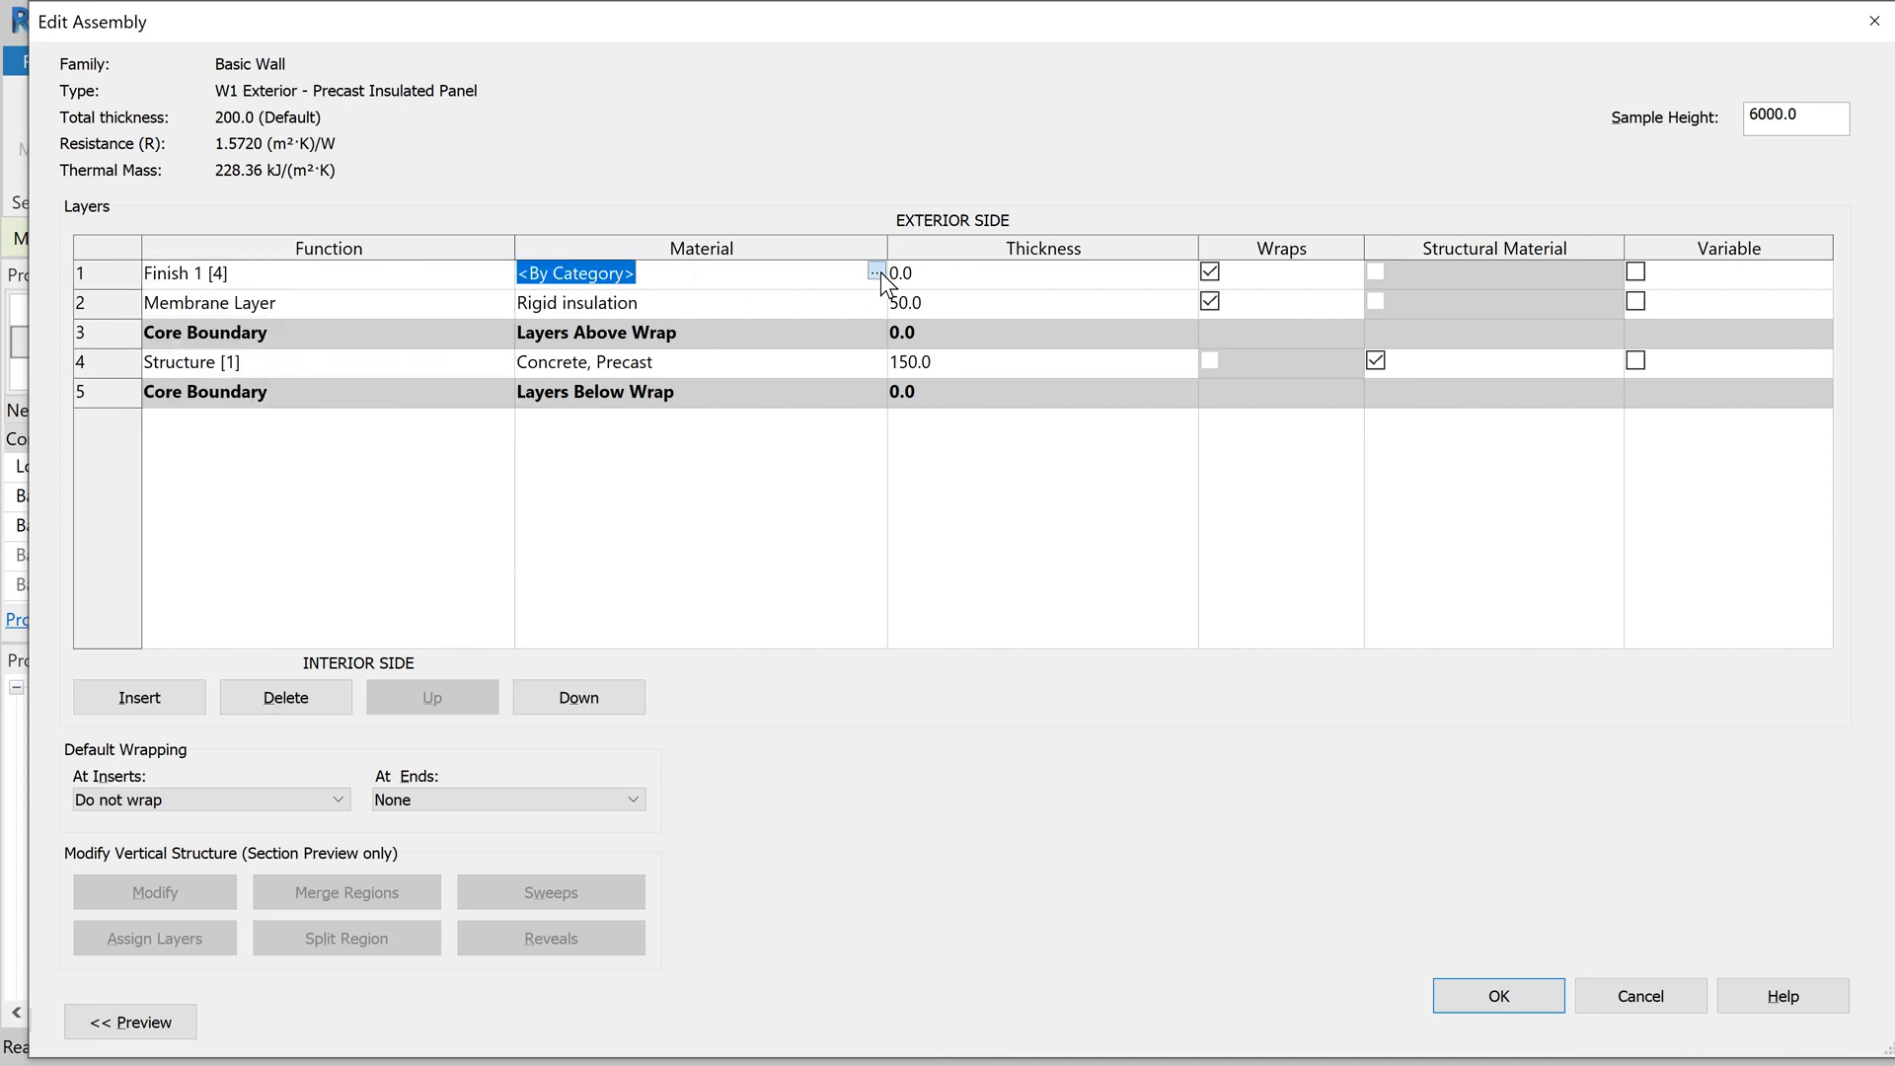
{"action": "left_click", "coordinate": [618, 201]}
{"action": "type", "text": "cob"}
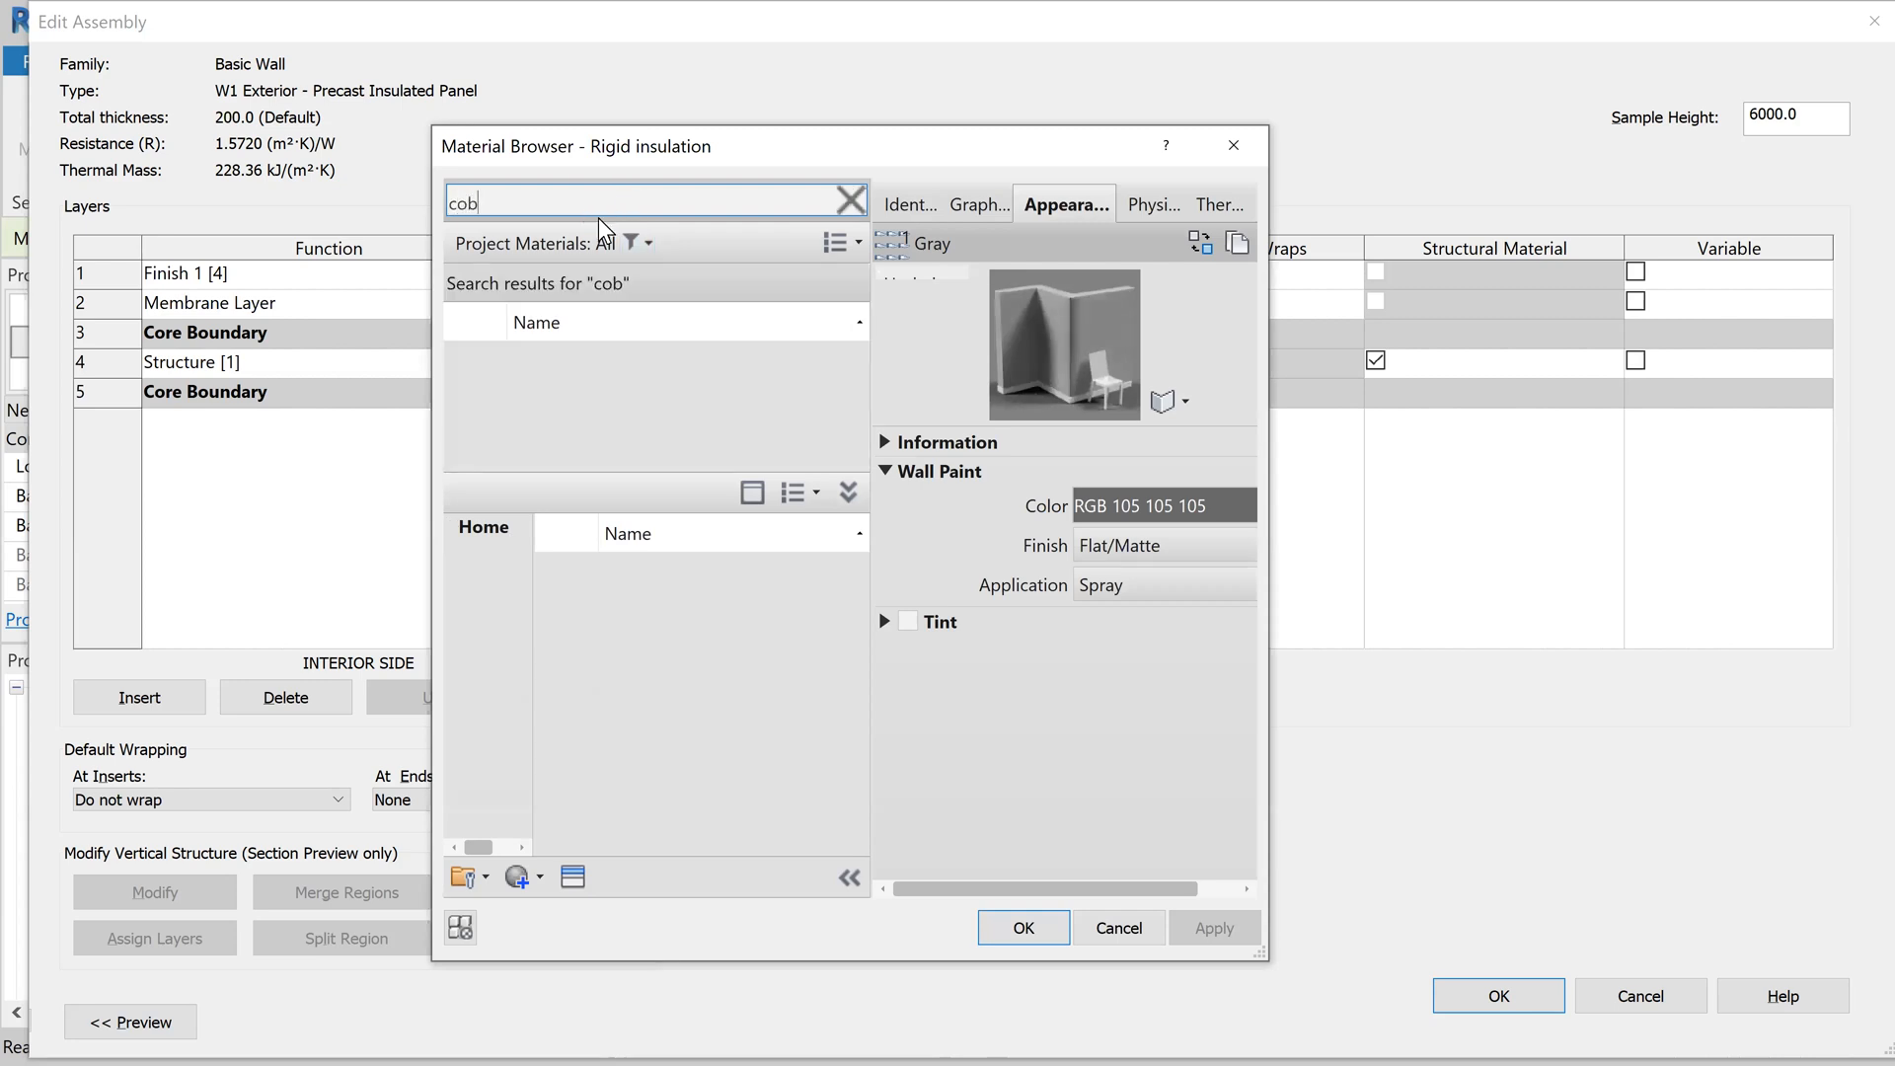
{"action": "key", "text": "BackSpace"}
{"action": "type", "text": "nc"}
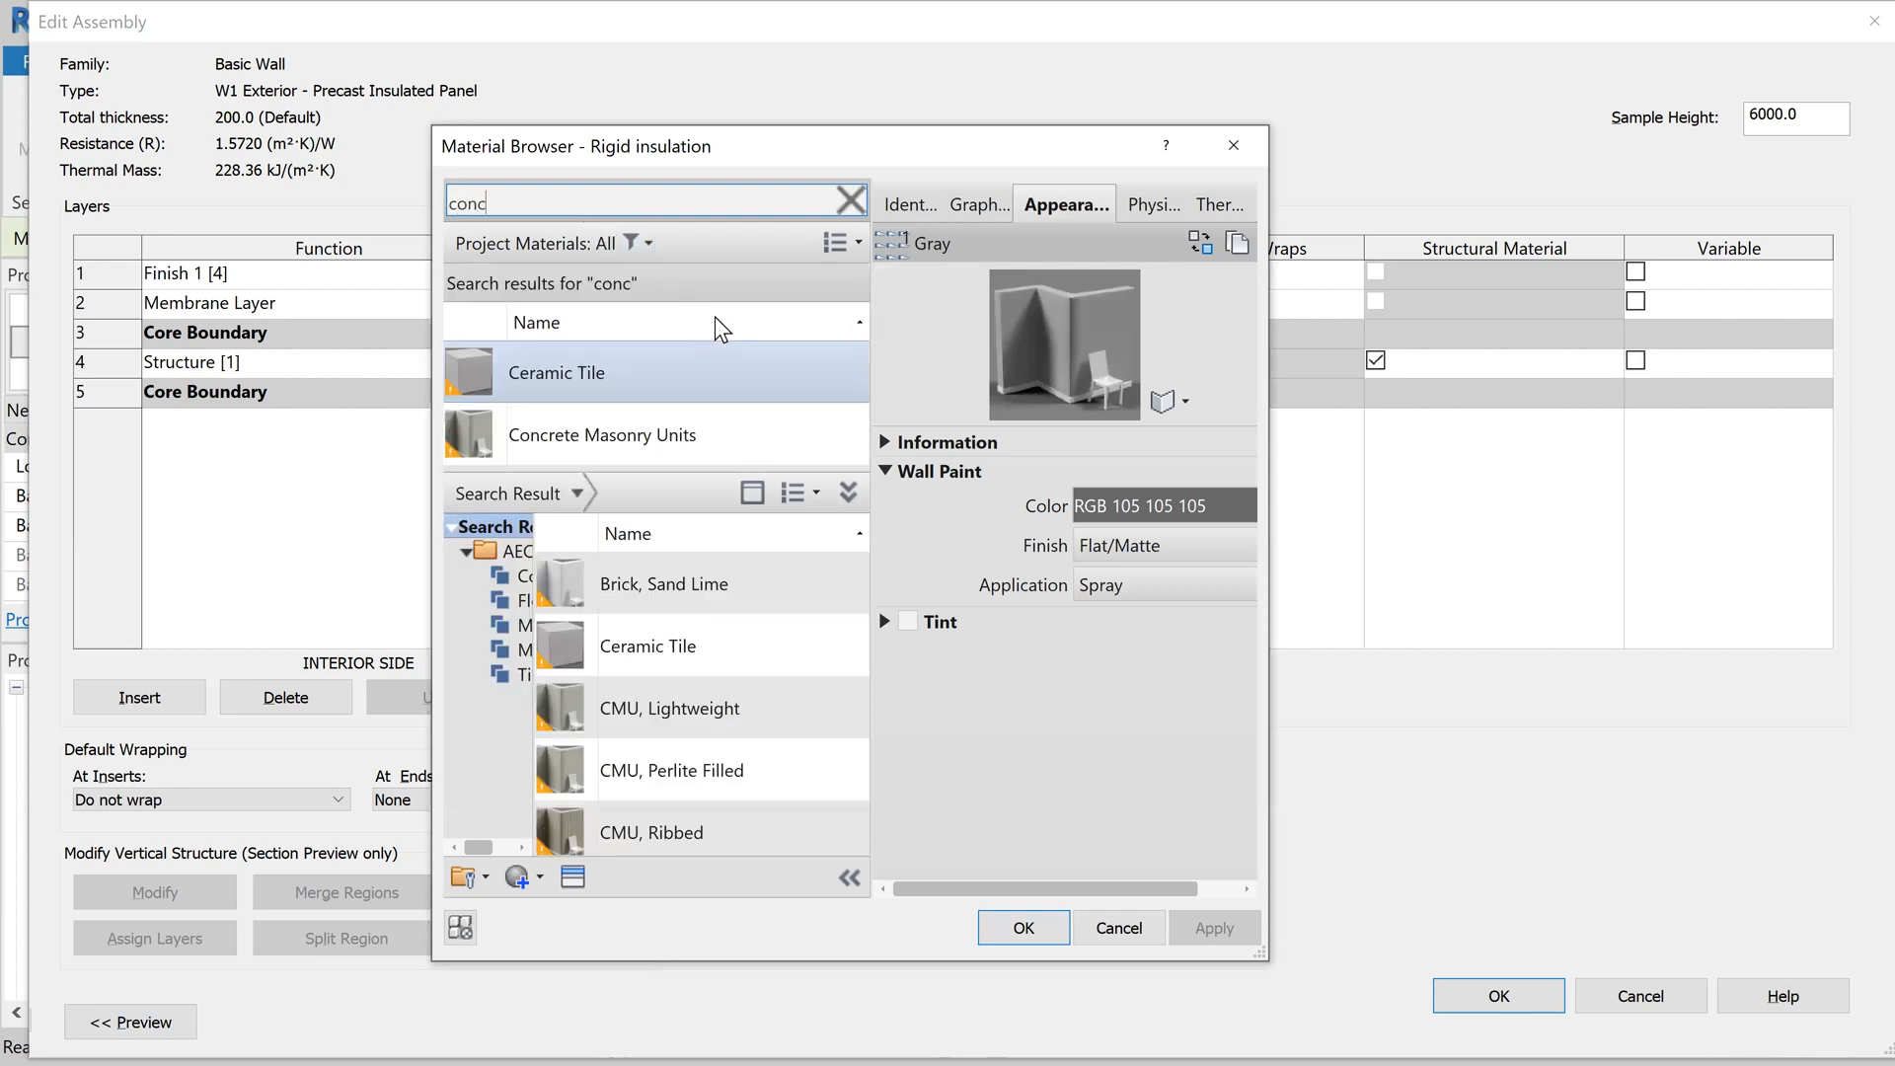
{"action": "scroll", "coordinate": [765, 423], "scroll_direction": "down", "scroll_amount": 5}
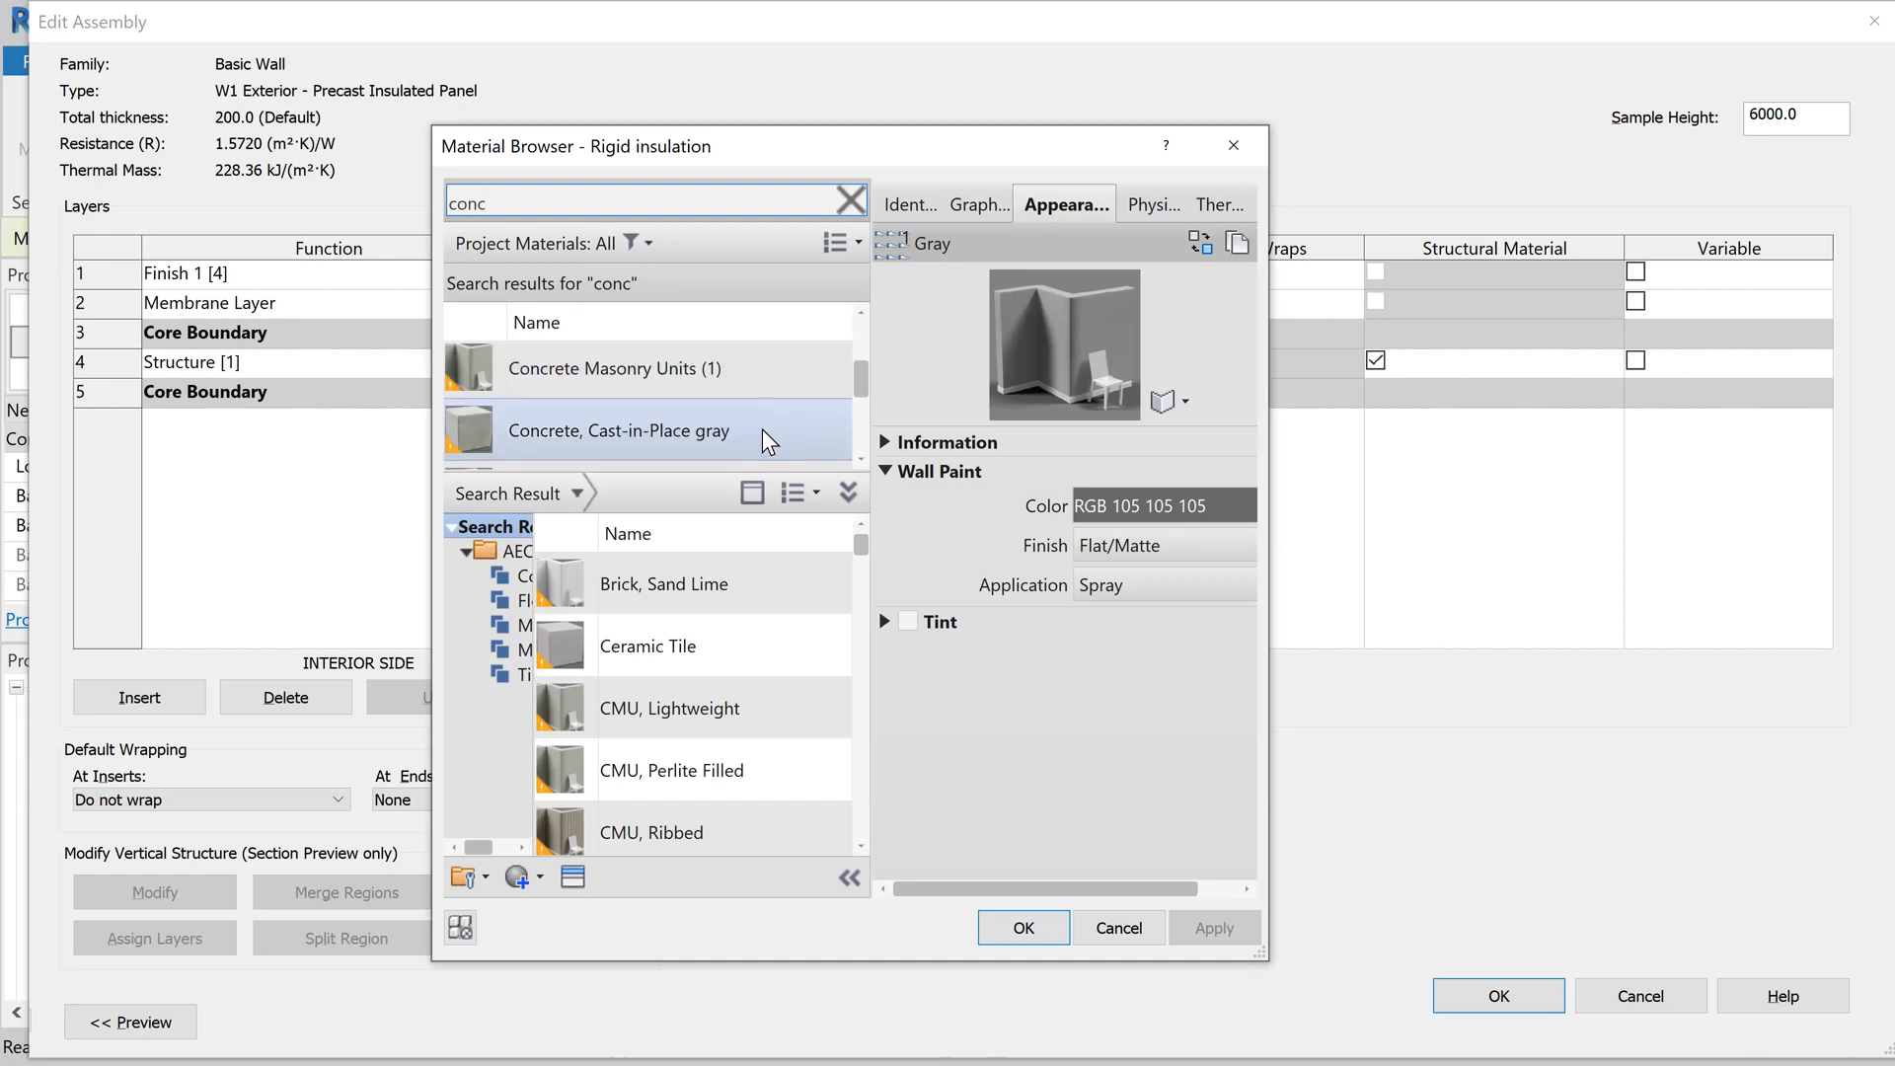
{"action": "left_click", "coordinate": [745, 438]}
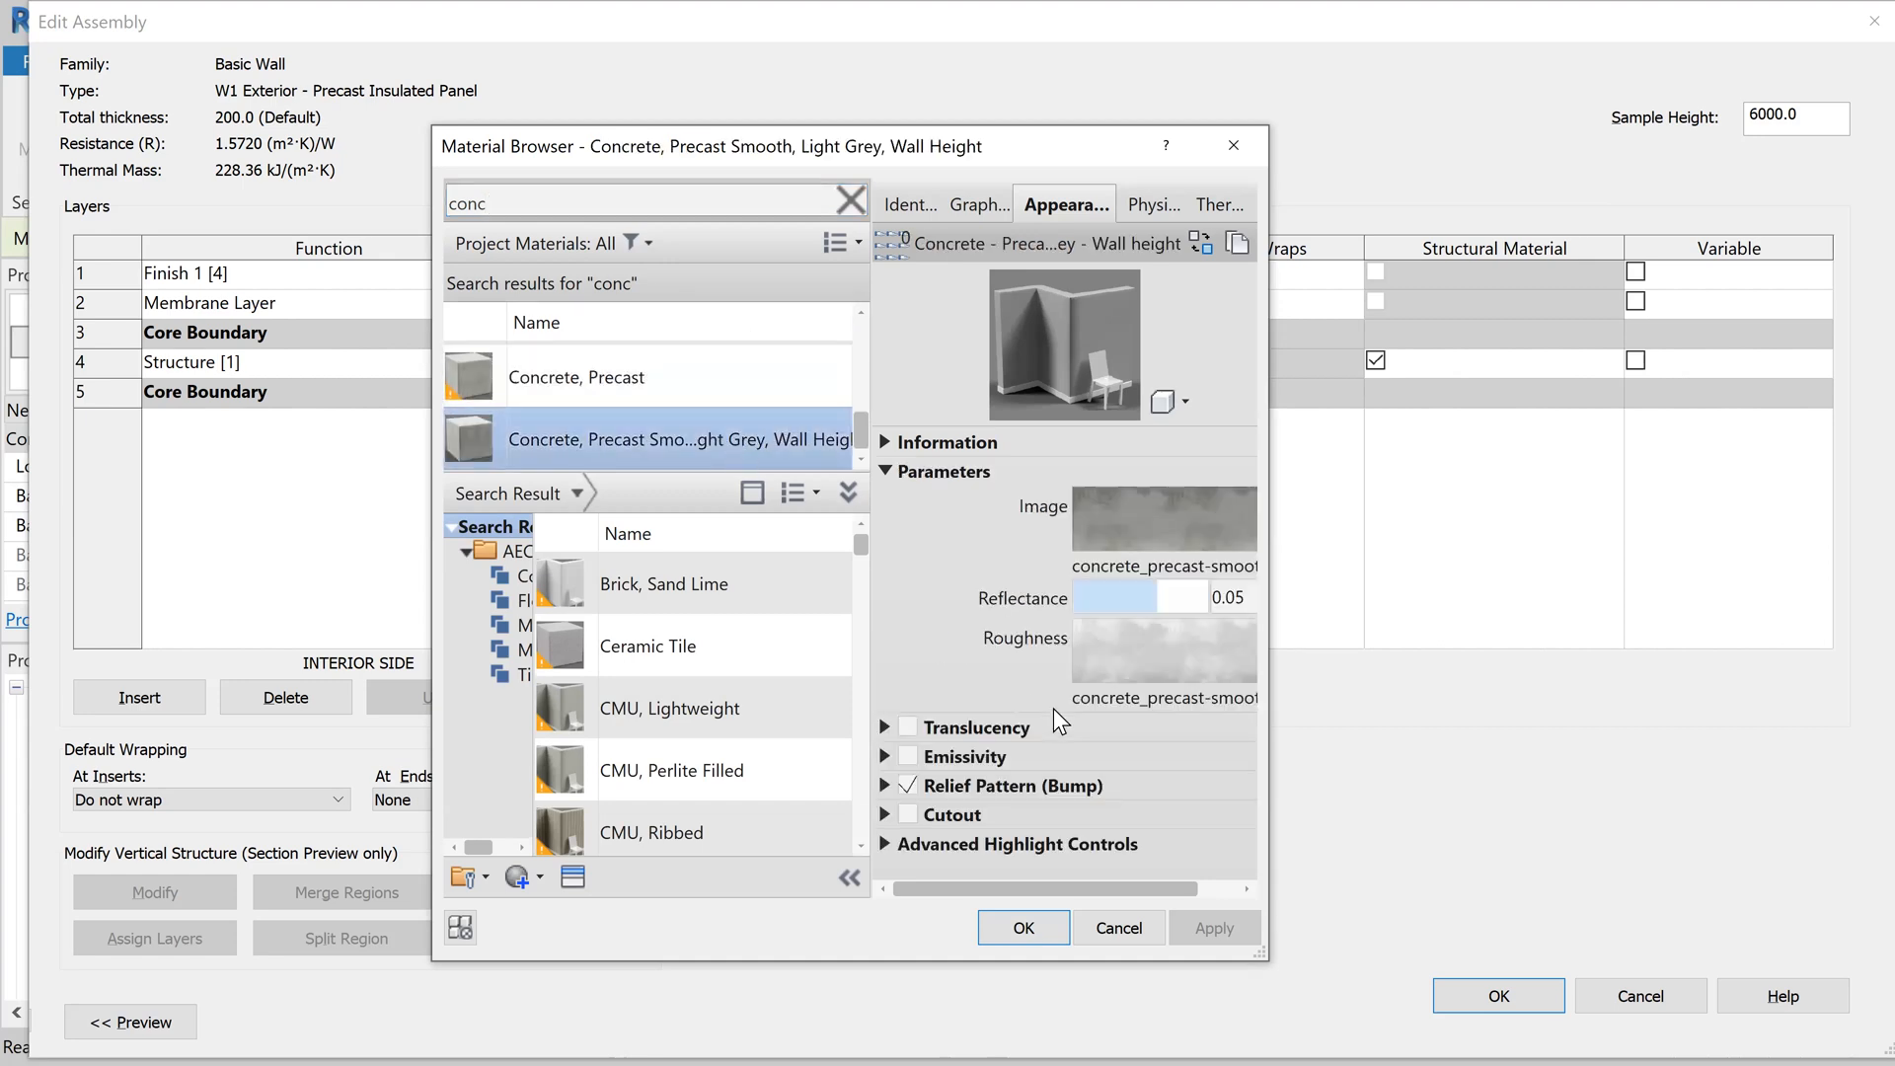
{"action": "left_click", "coordinate": [1023, 928]}
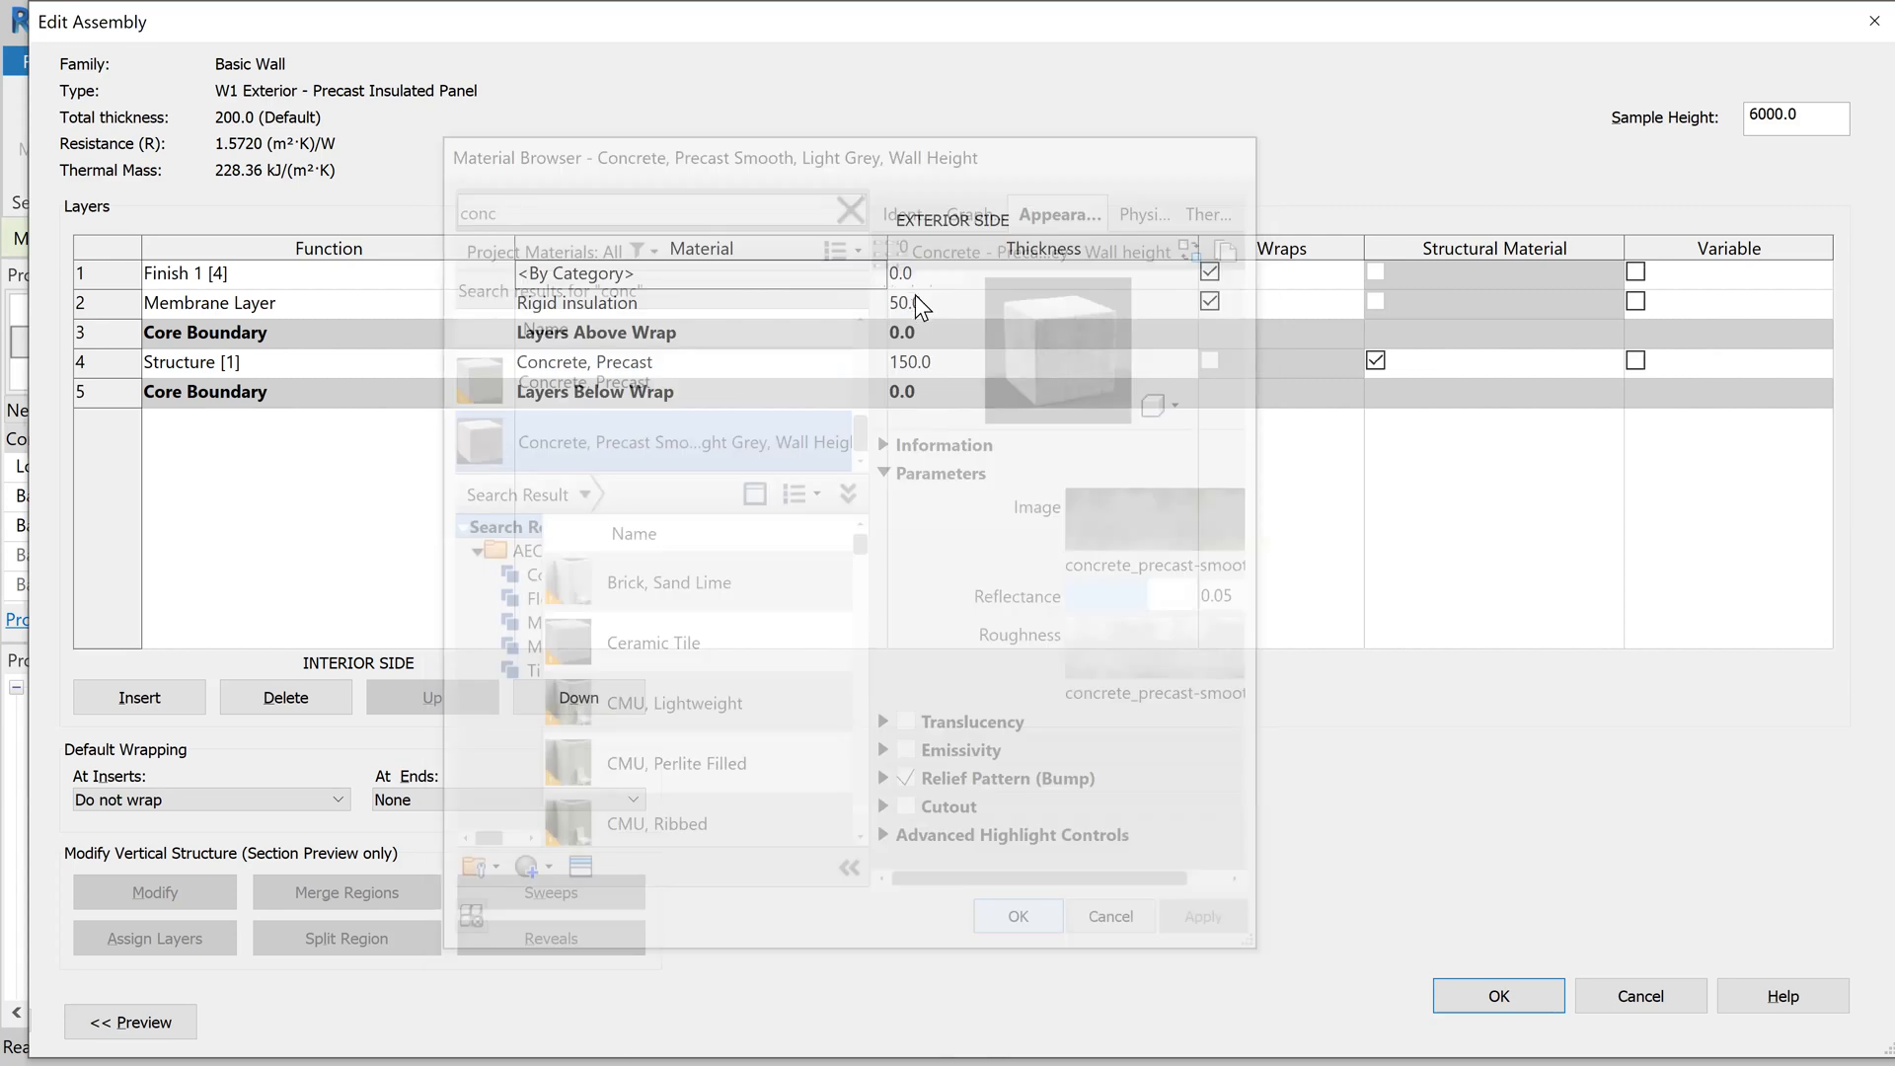
{"action": "left_click", "coordinate": [945, 275]}
{"action": "type", "text": "50"}
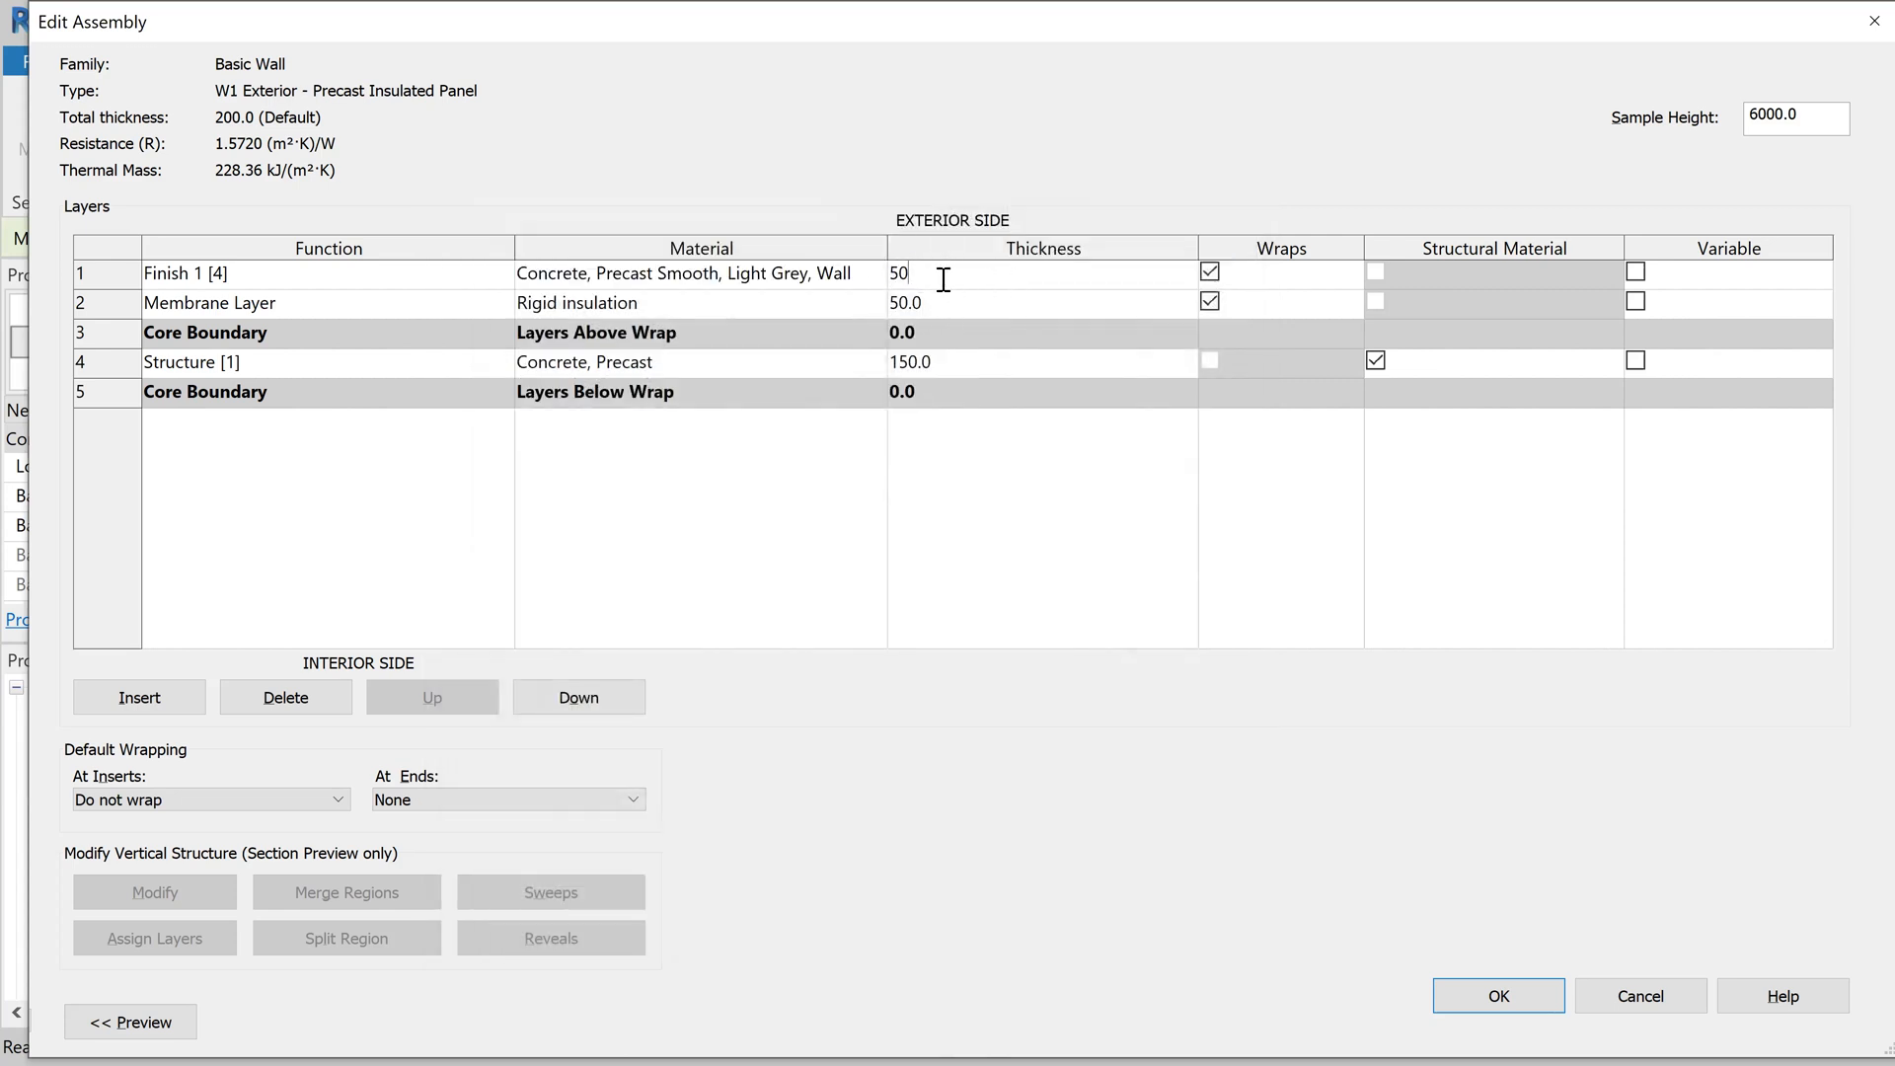
{"action": "left_click", "coordinate": [956, 308]}
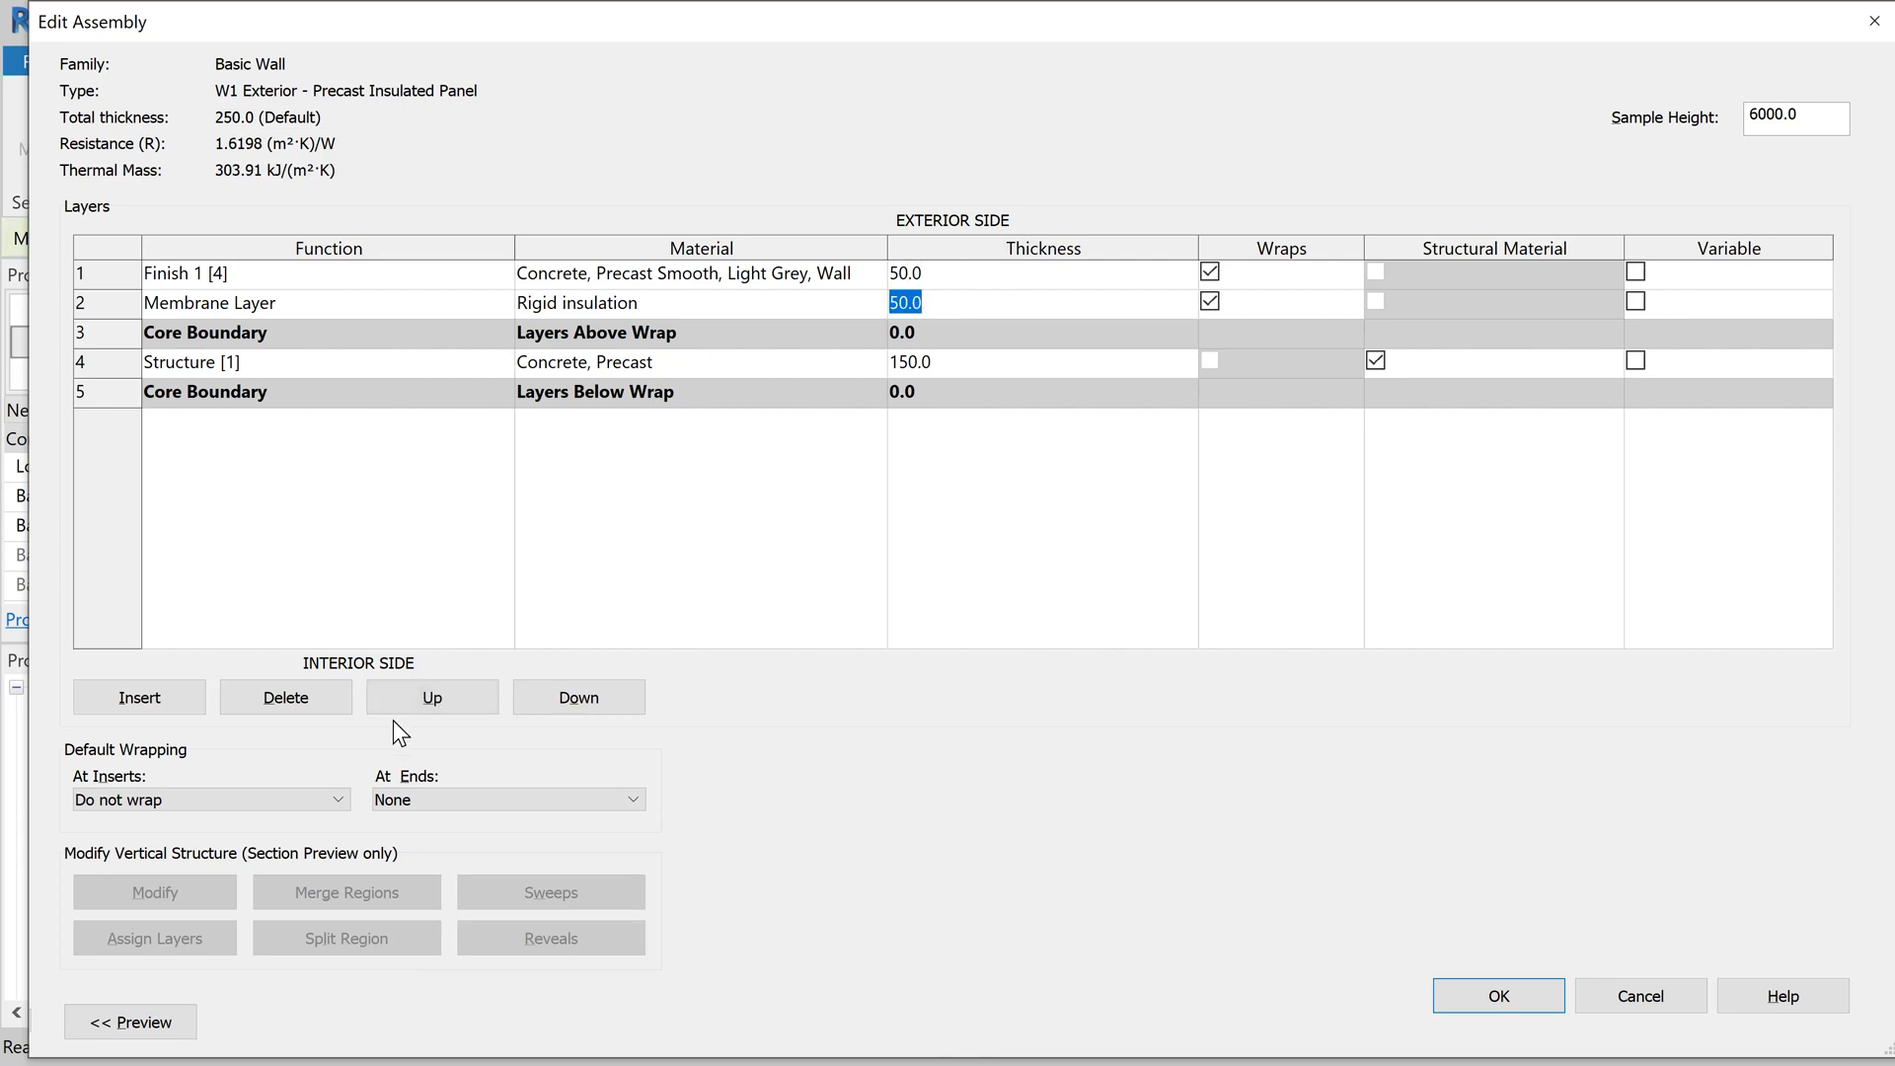
Step: Try to show the preview of the wall assembly
{"action": "left_click", "coordinate": [133, 1022]}
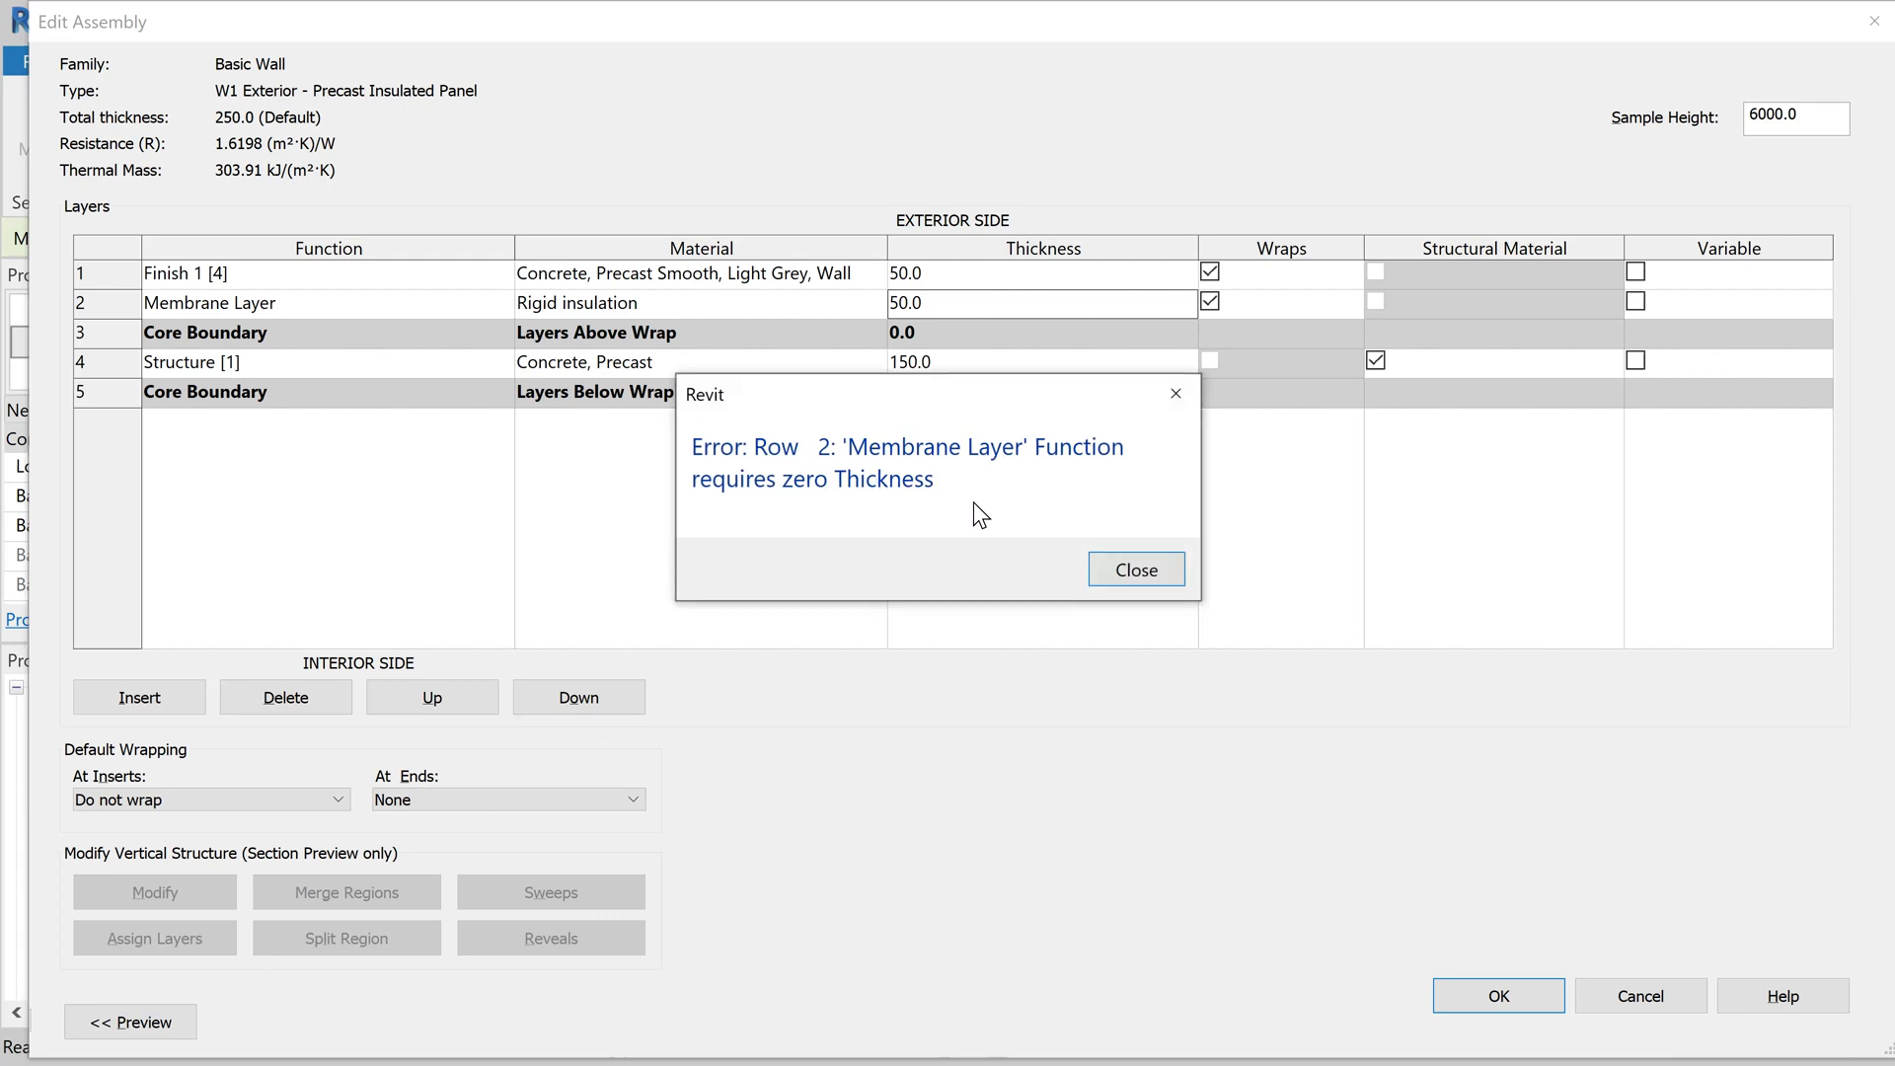
{"action": "left_click", "coordinate": [1133, 574]}
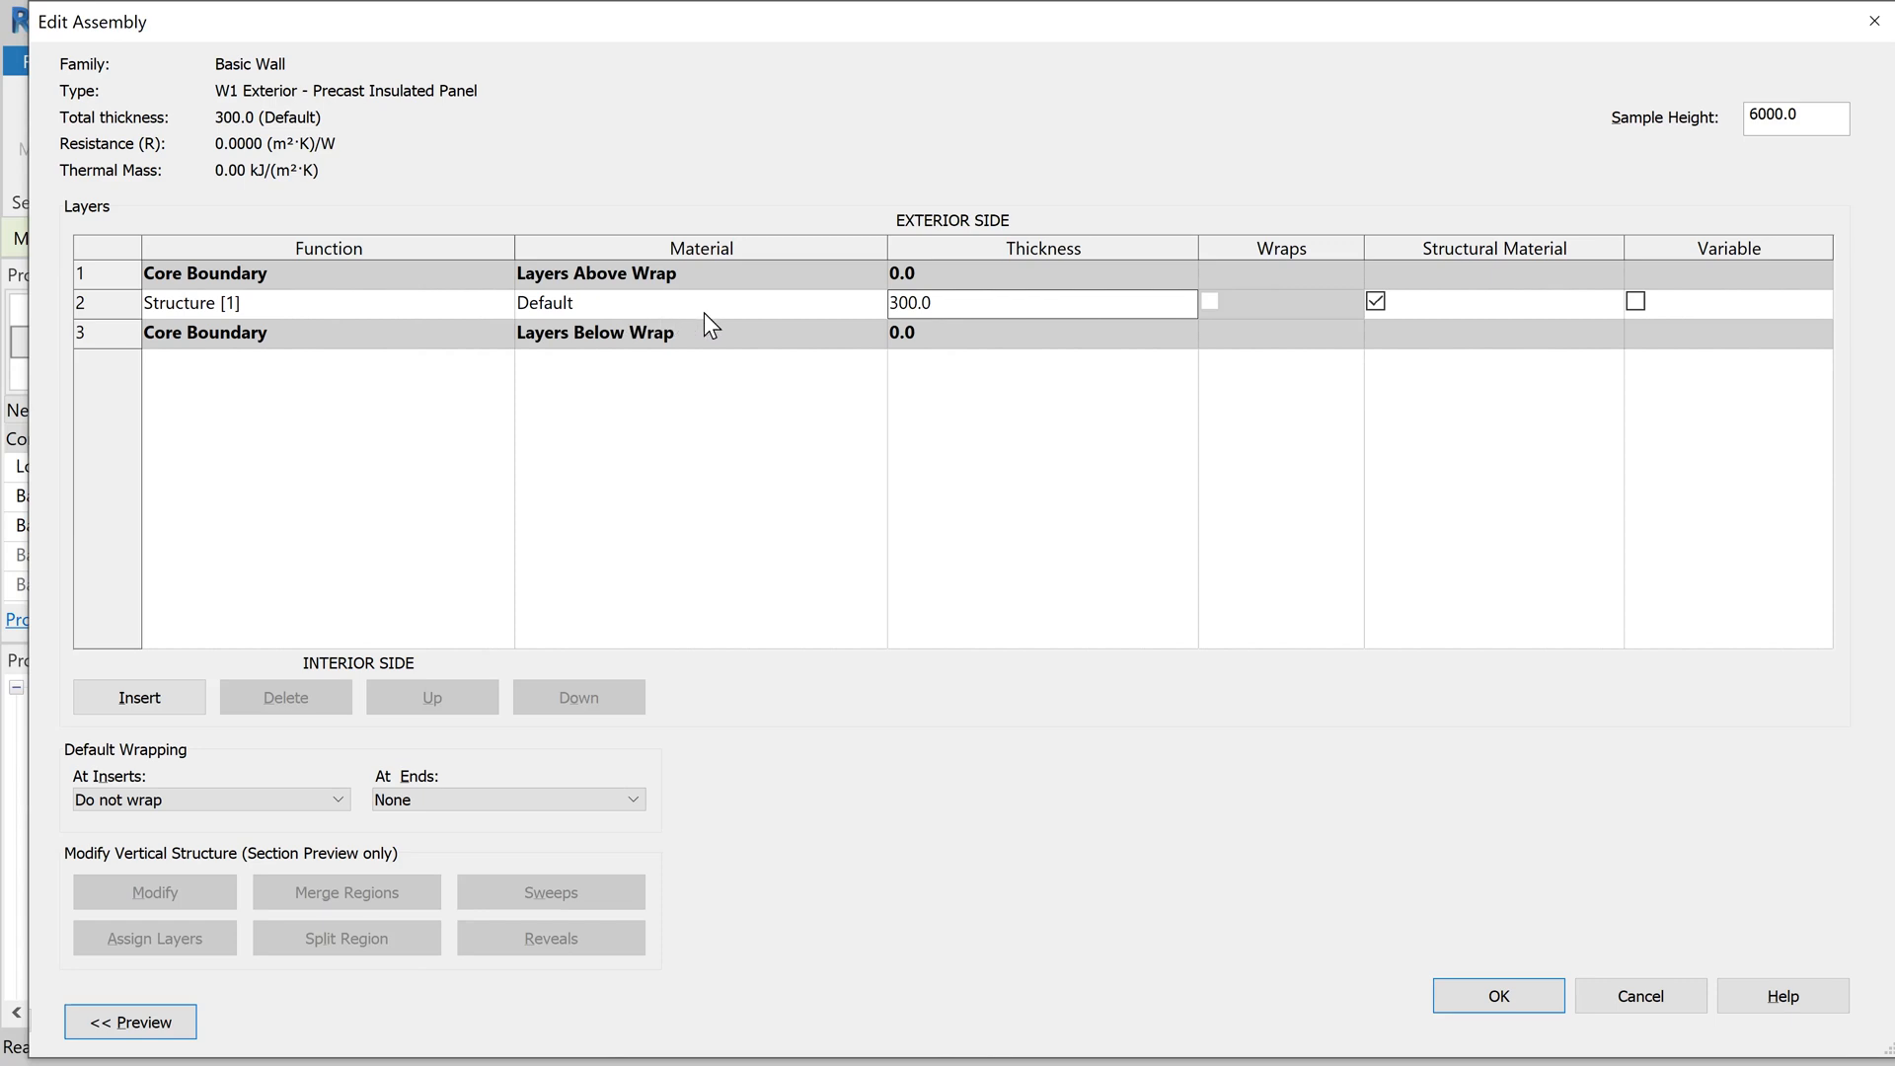
Step: Search the materials for "con", assign Concrete, Precast to the Structure [1] layer, and set its thickness to 1500 mm
{"action": "left_click", "coordinate": [774, 308]}
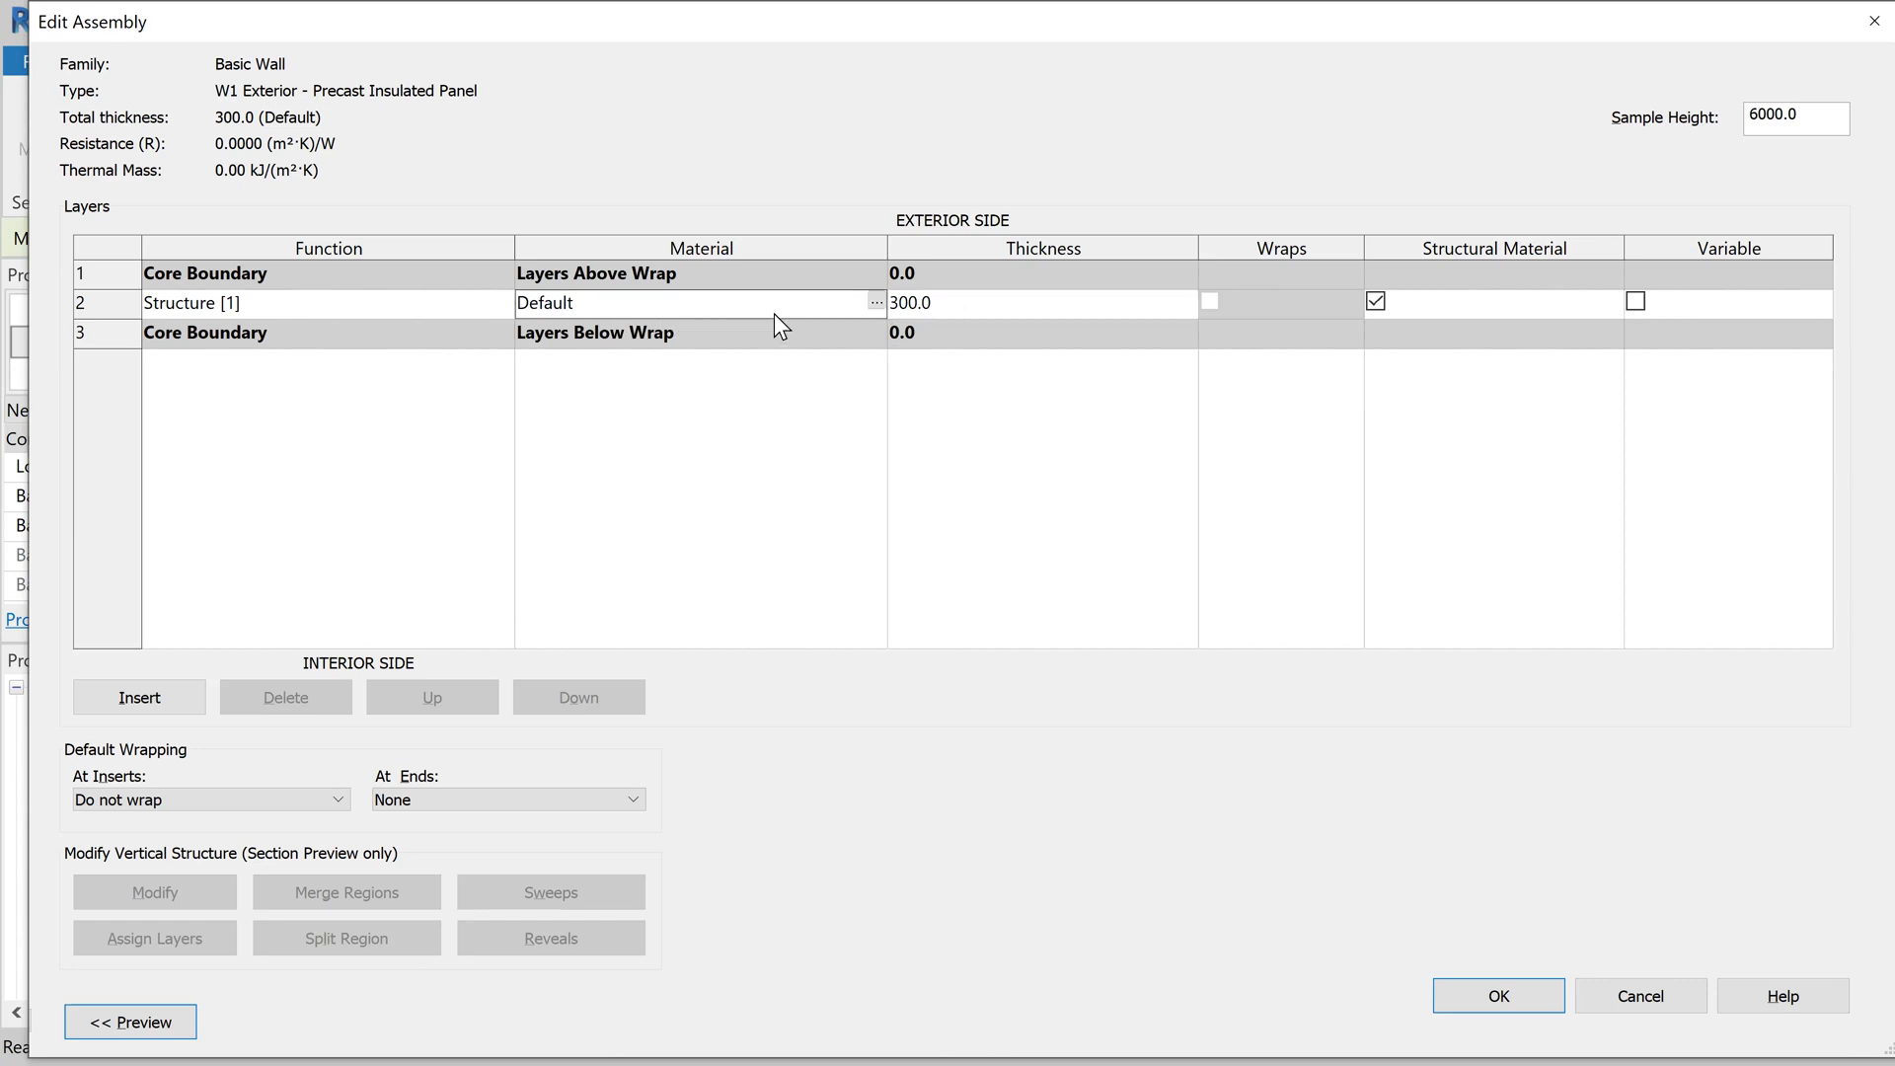
{"action": "left_click", "coordinate": [877, 303]}
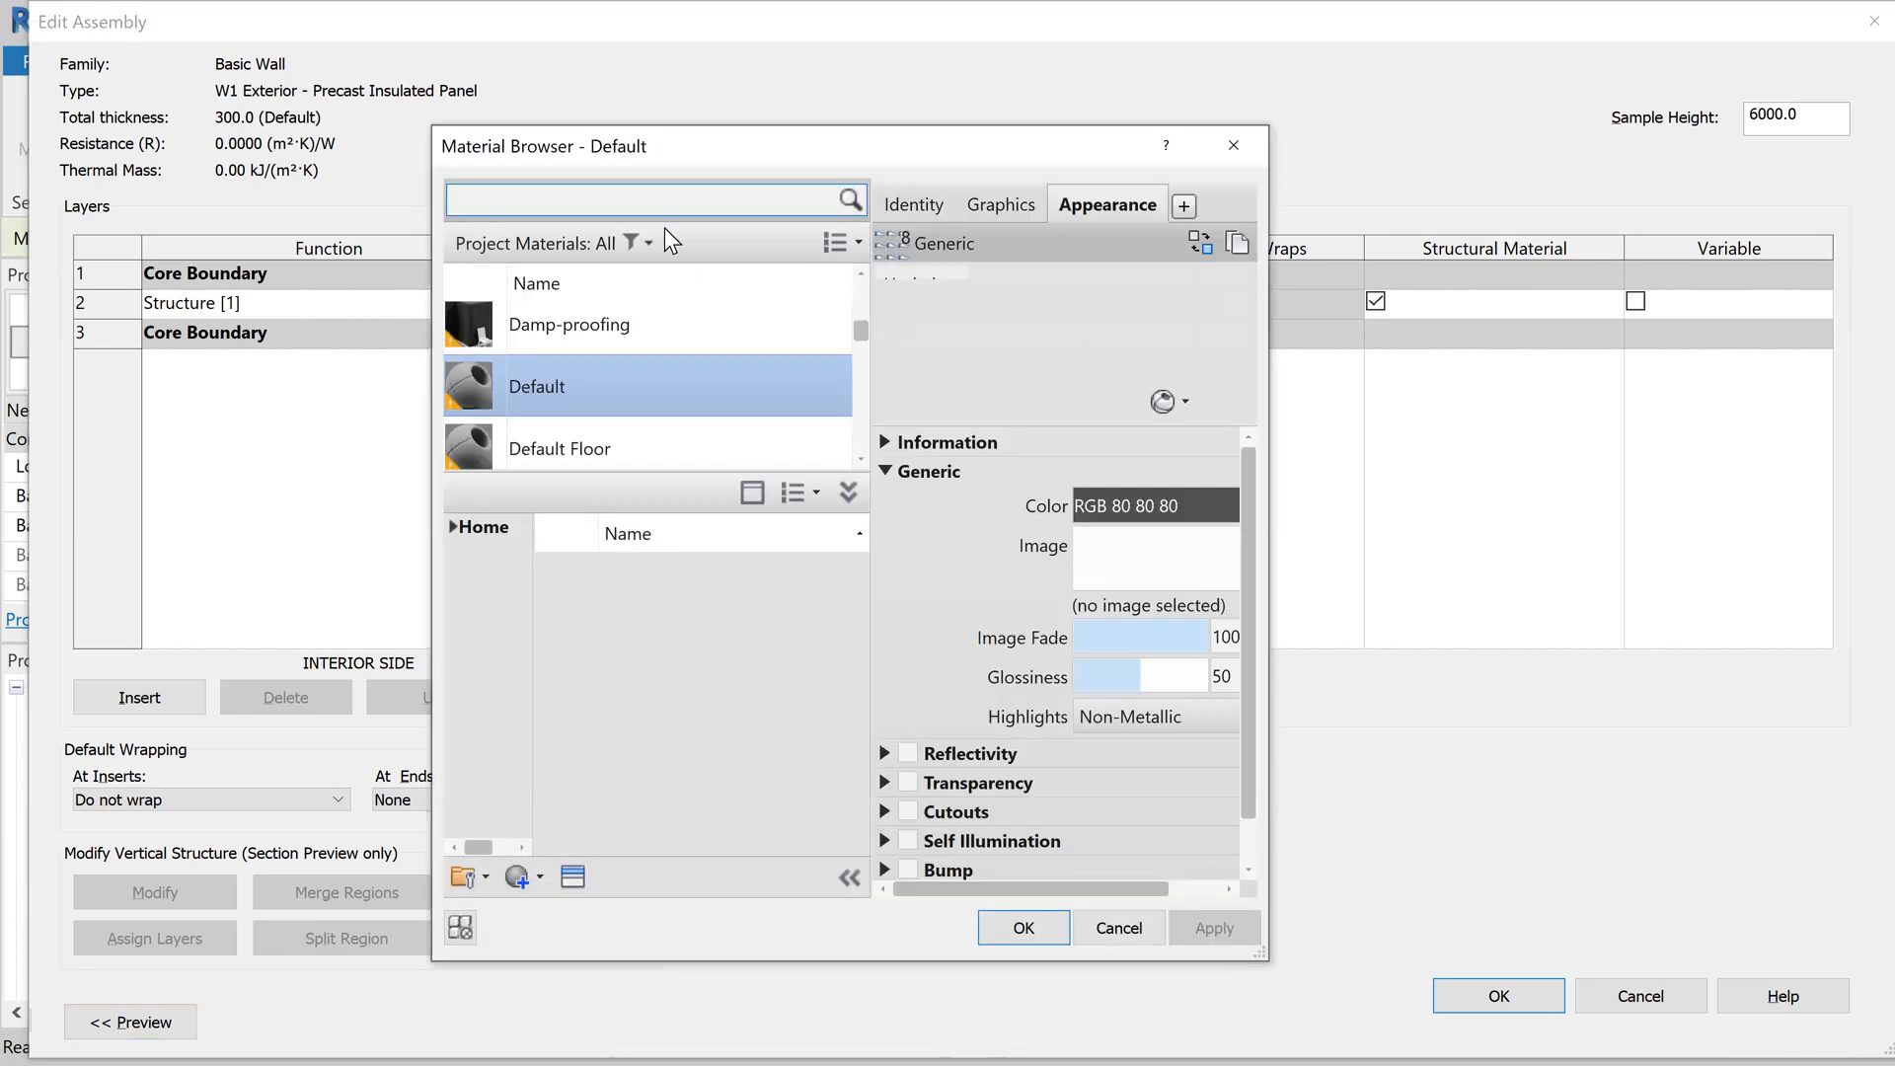
{"action": "type", "text": "con"}
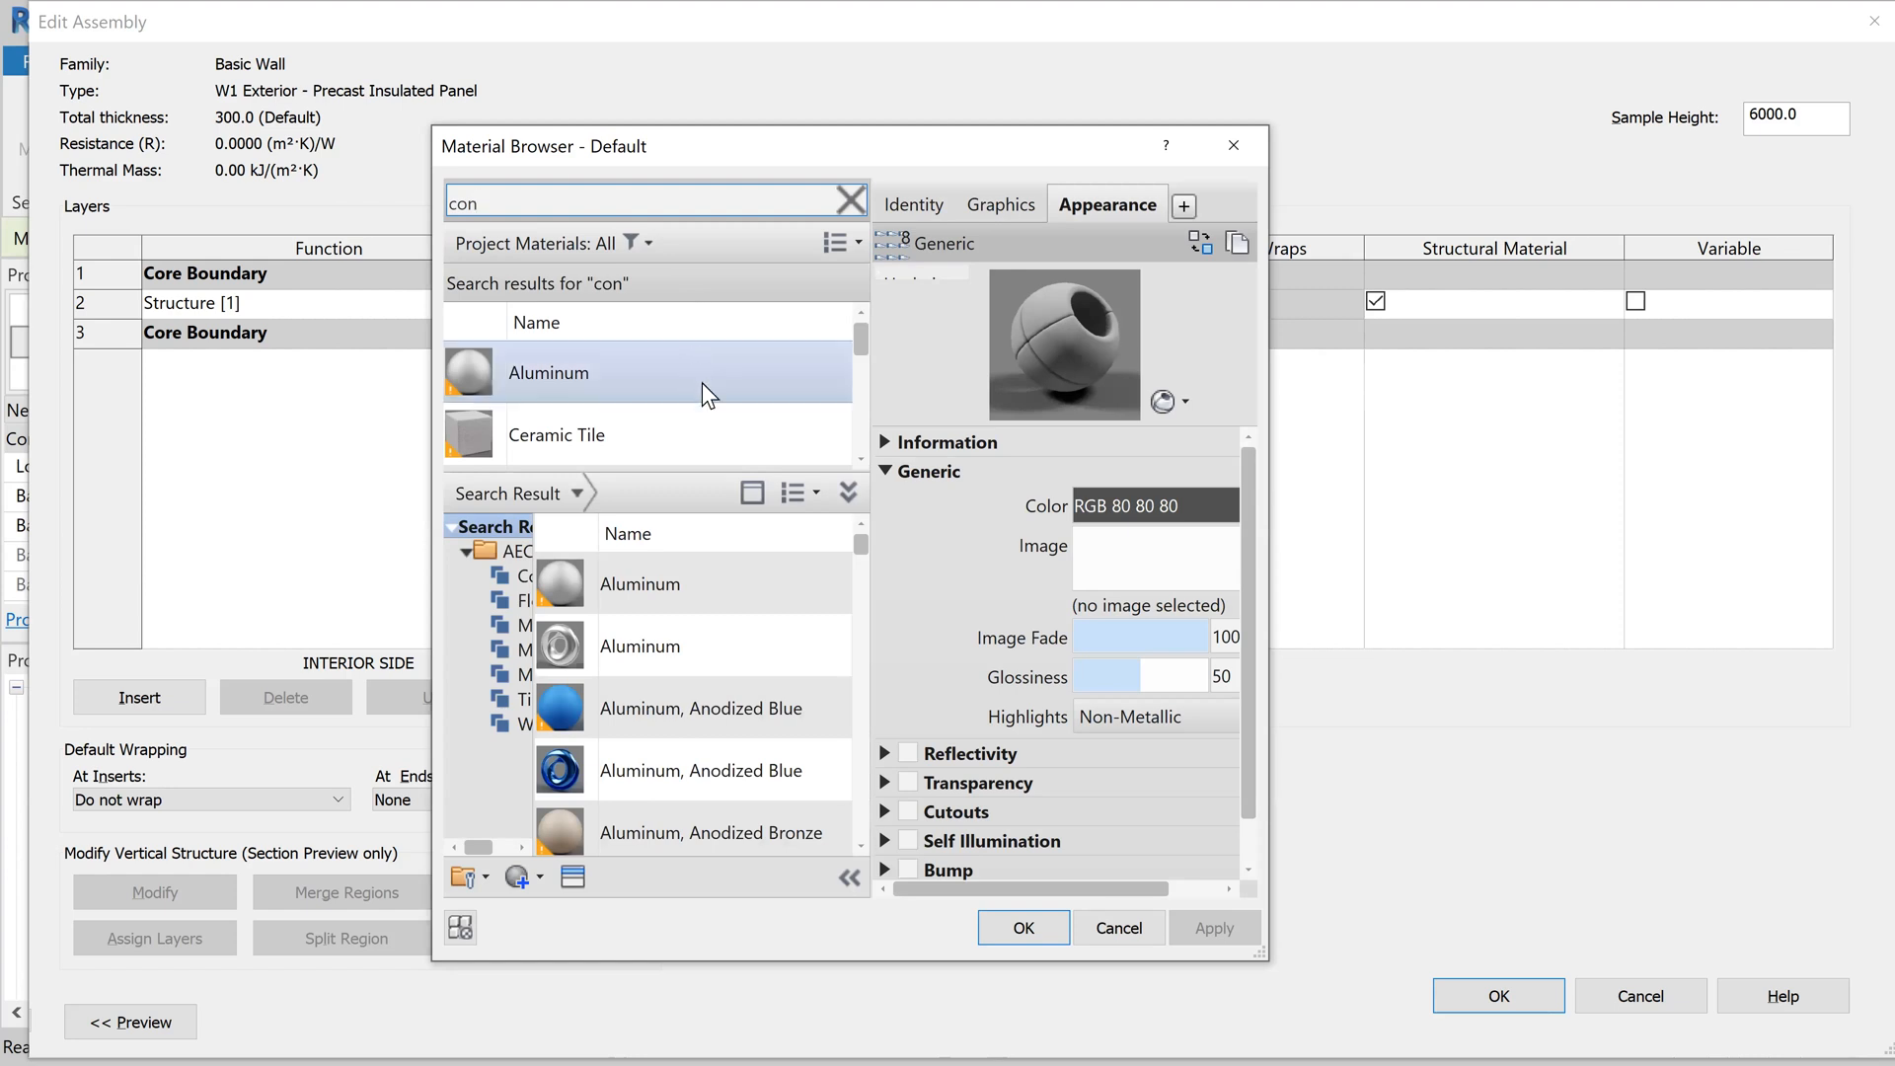
{"action": "scroll", "coordinate": [743, 399], "scroll_direction": "down", "scroll_amount": 1}
{"action": "scroll", "coordinate": [750, 429], "scroll_direction": "down", "scroll_amount": 1}
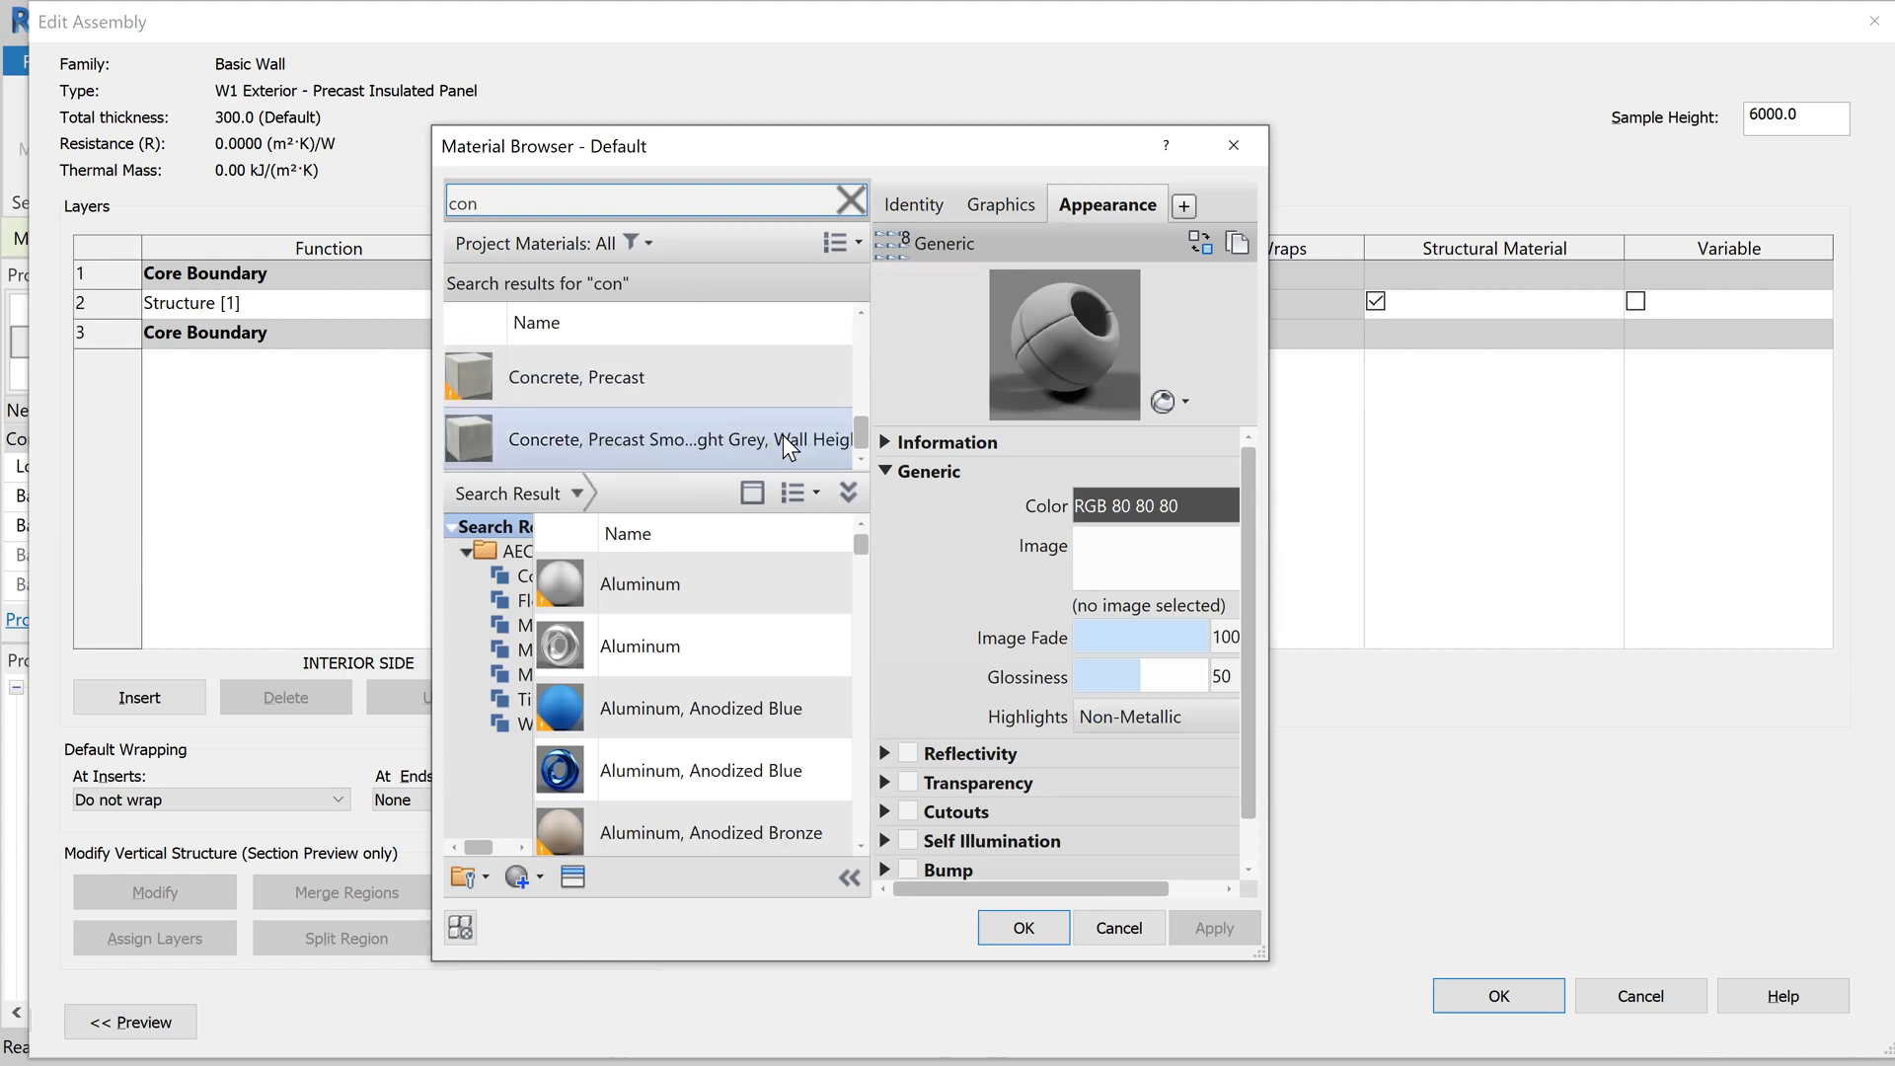
{"action": "left_click", "coordinate": [705, 381]}
{"action": "left_click", "coordinate": [1003, 930]}
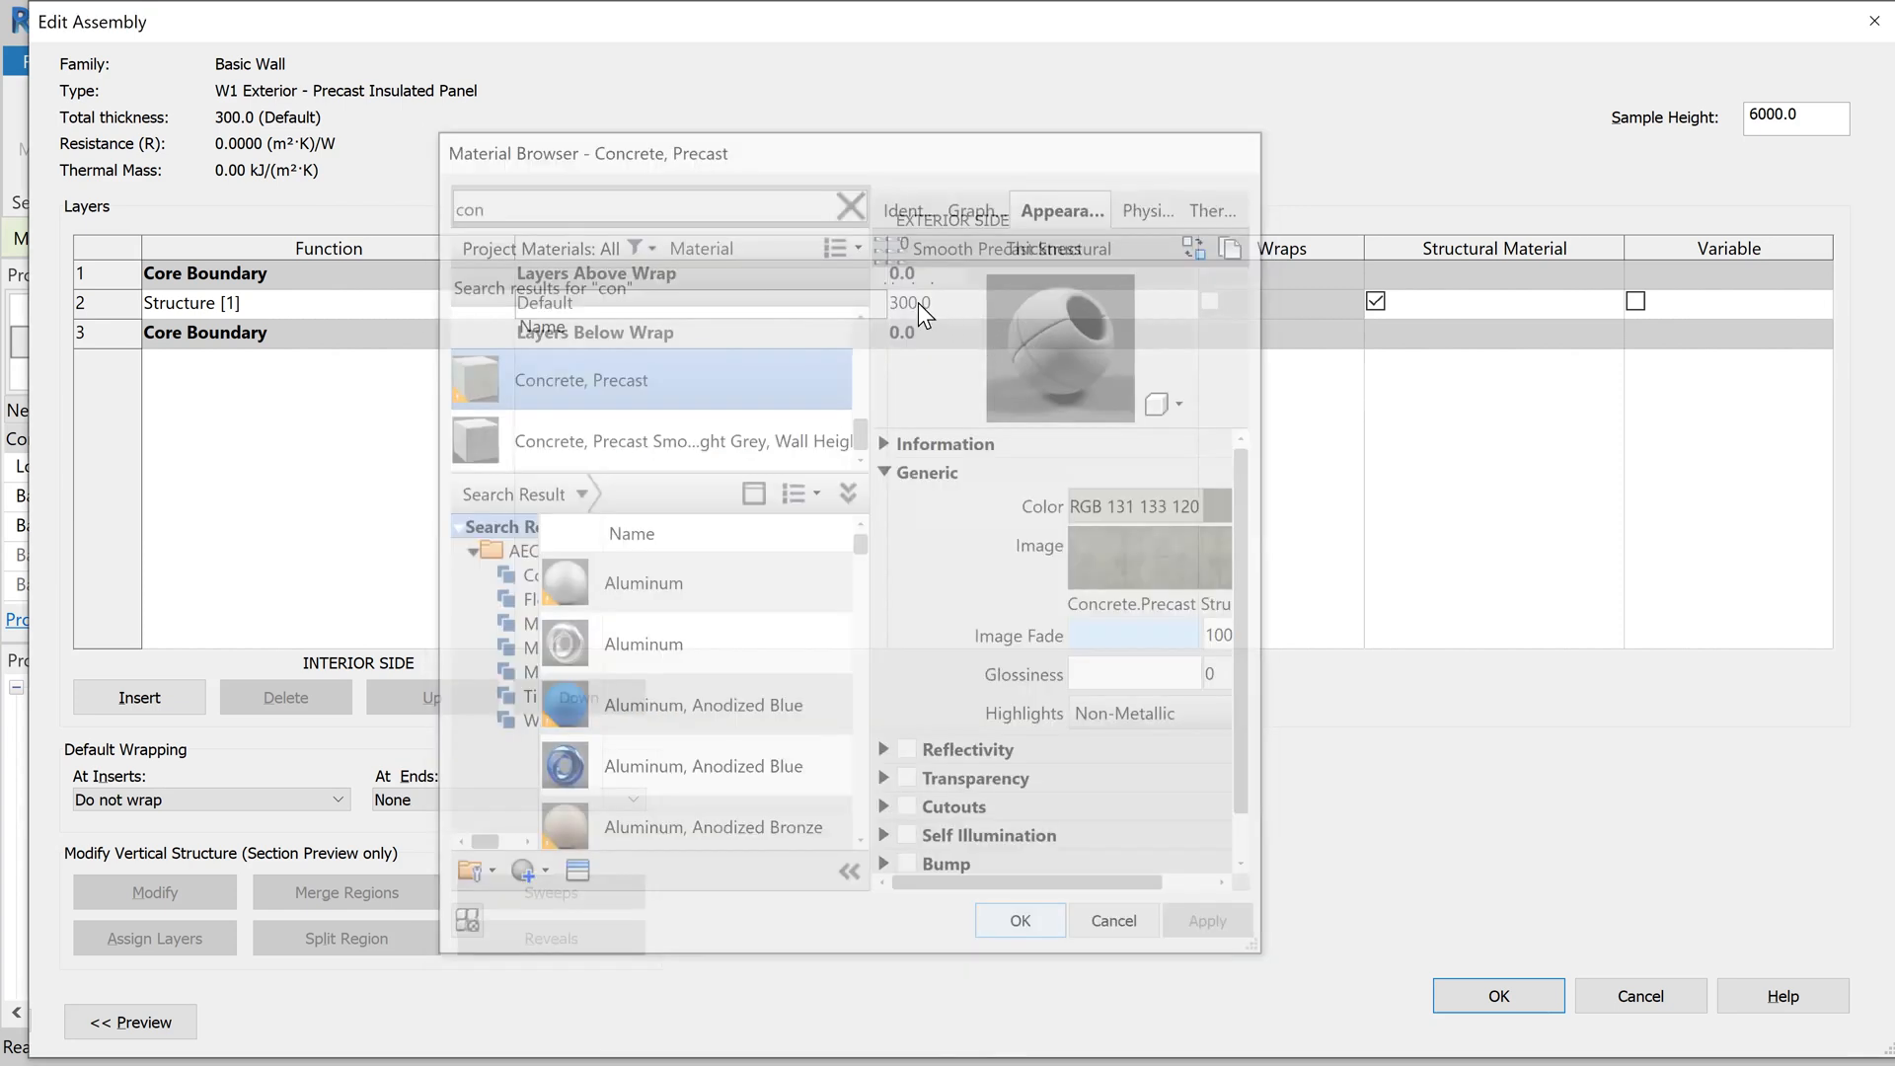
{"action": "left_click_drag", "start_coordinate": [908, 302], "coordinate": [869, 294]}
{"action": "type", "text": "150"}
Step: Insert a layer above the exterior core boundary and set its function to Thermal/Air Layer [3]
{"action": "left_click", "coordinate": [96, 286]}
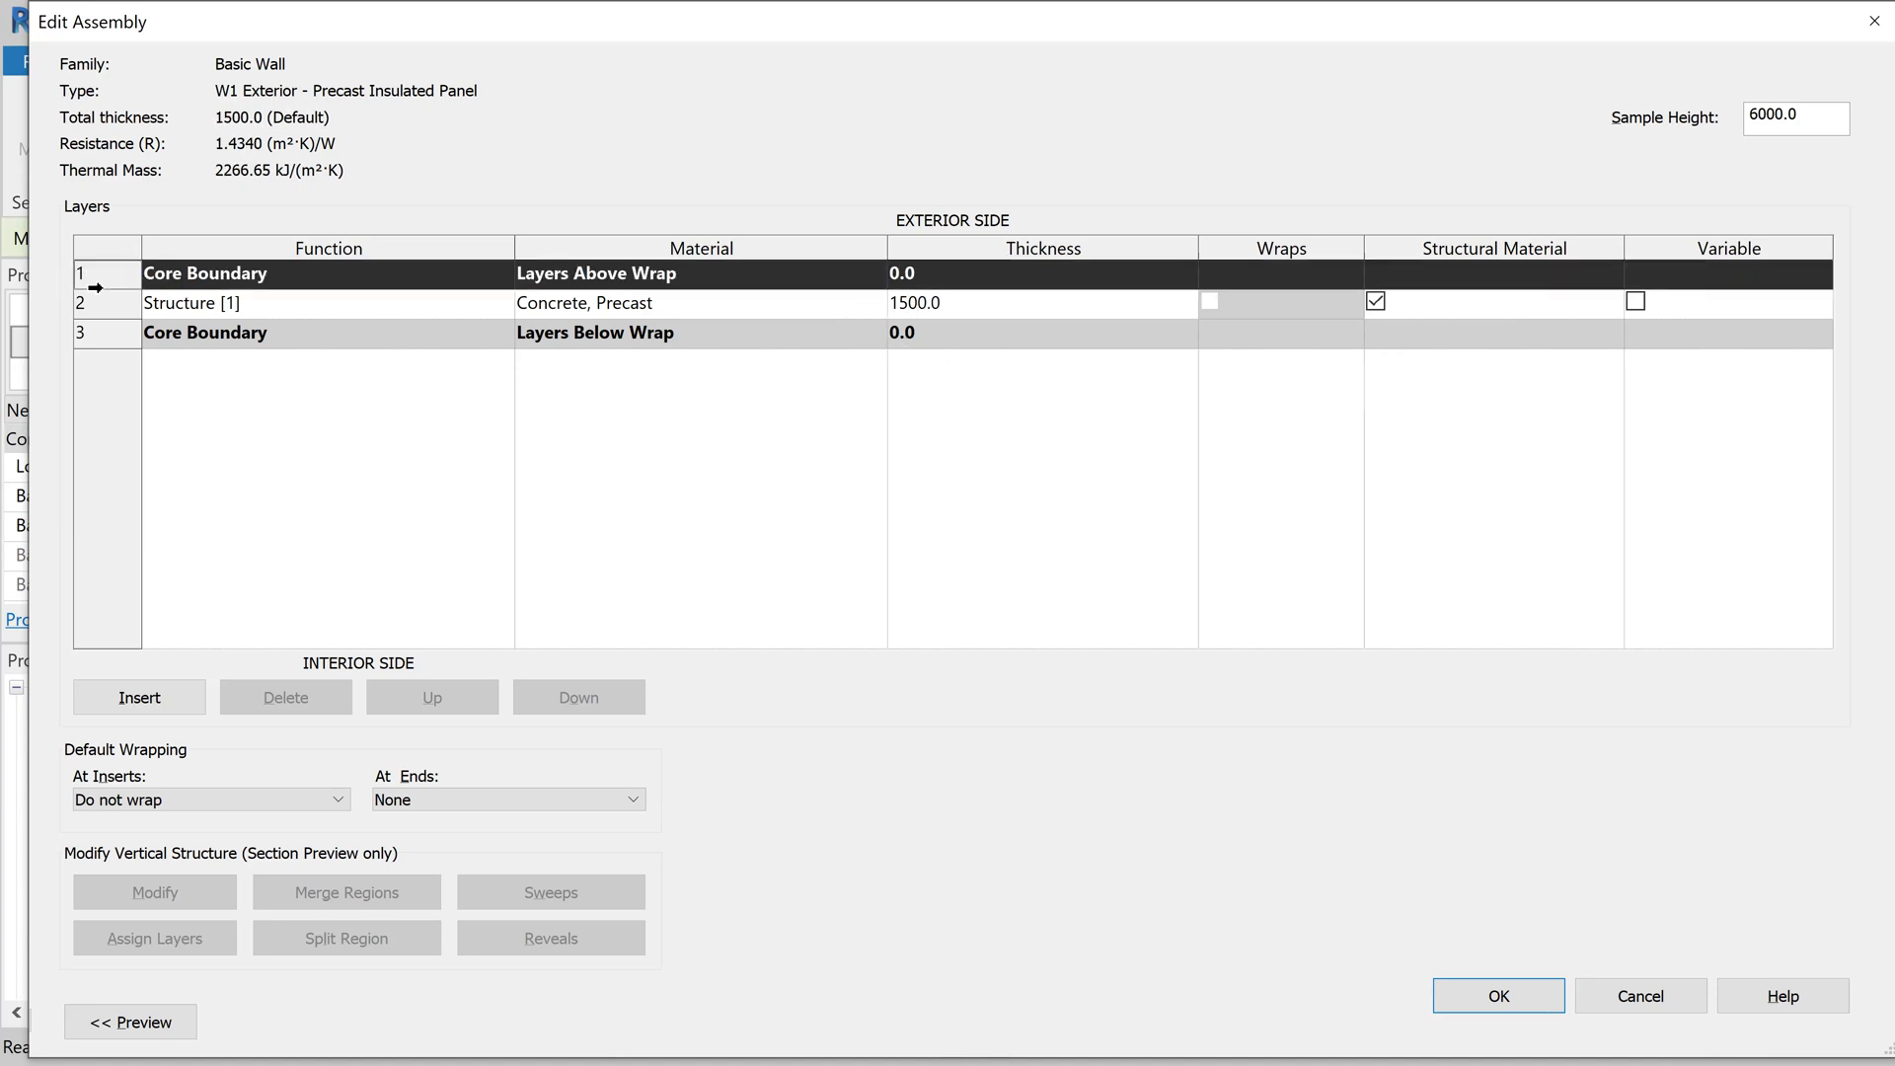
{"action": "left_click", "coordinate": [146, 701]}
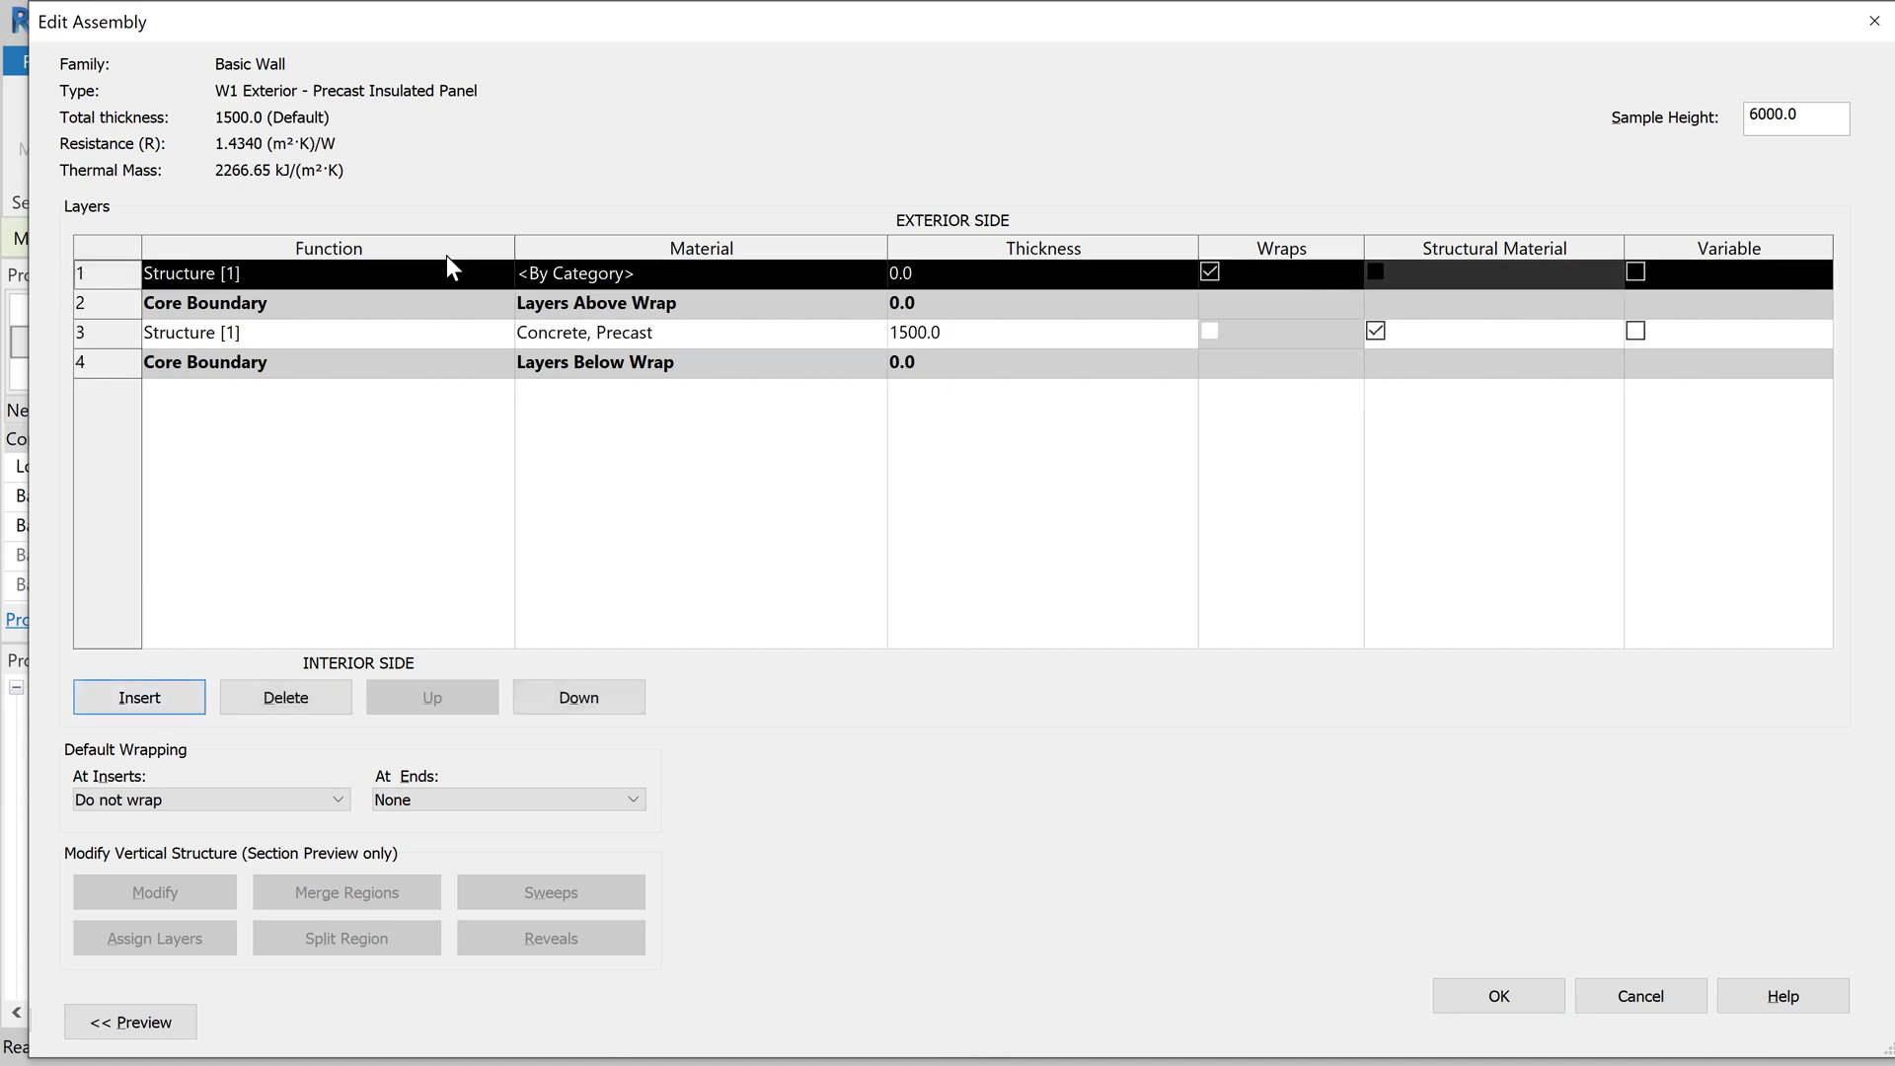
{"action": "left_click", "coordinate": [504, 274]}
{"action": "left_click", "coordinate": [501, 276]}
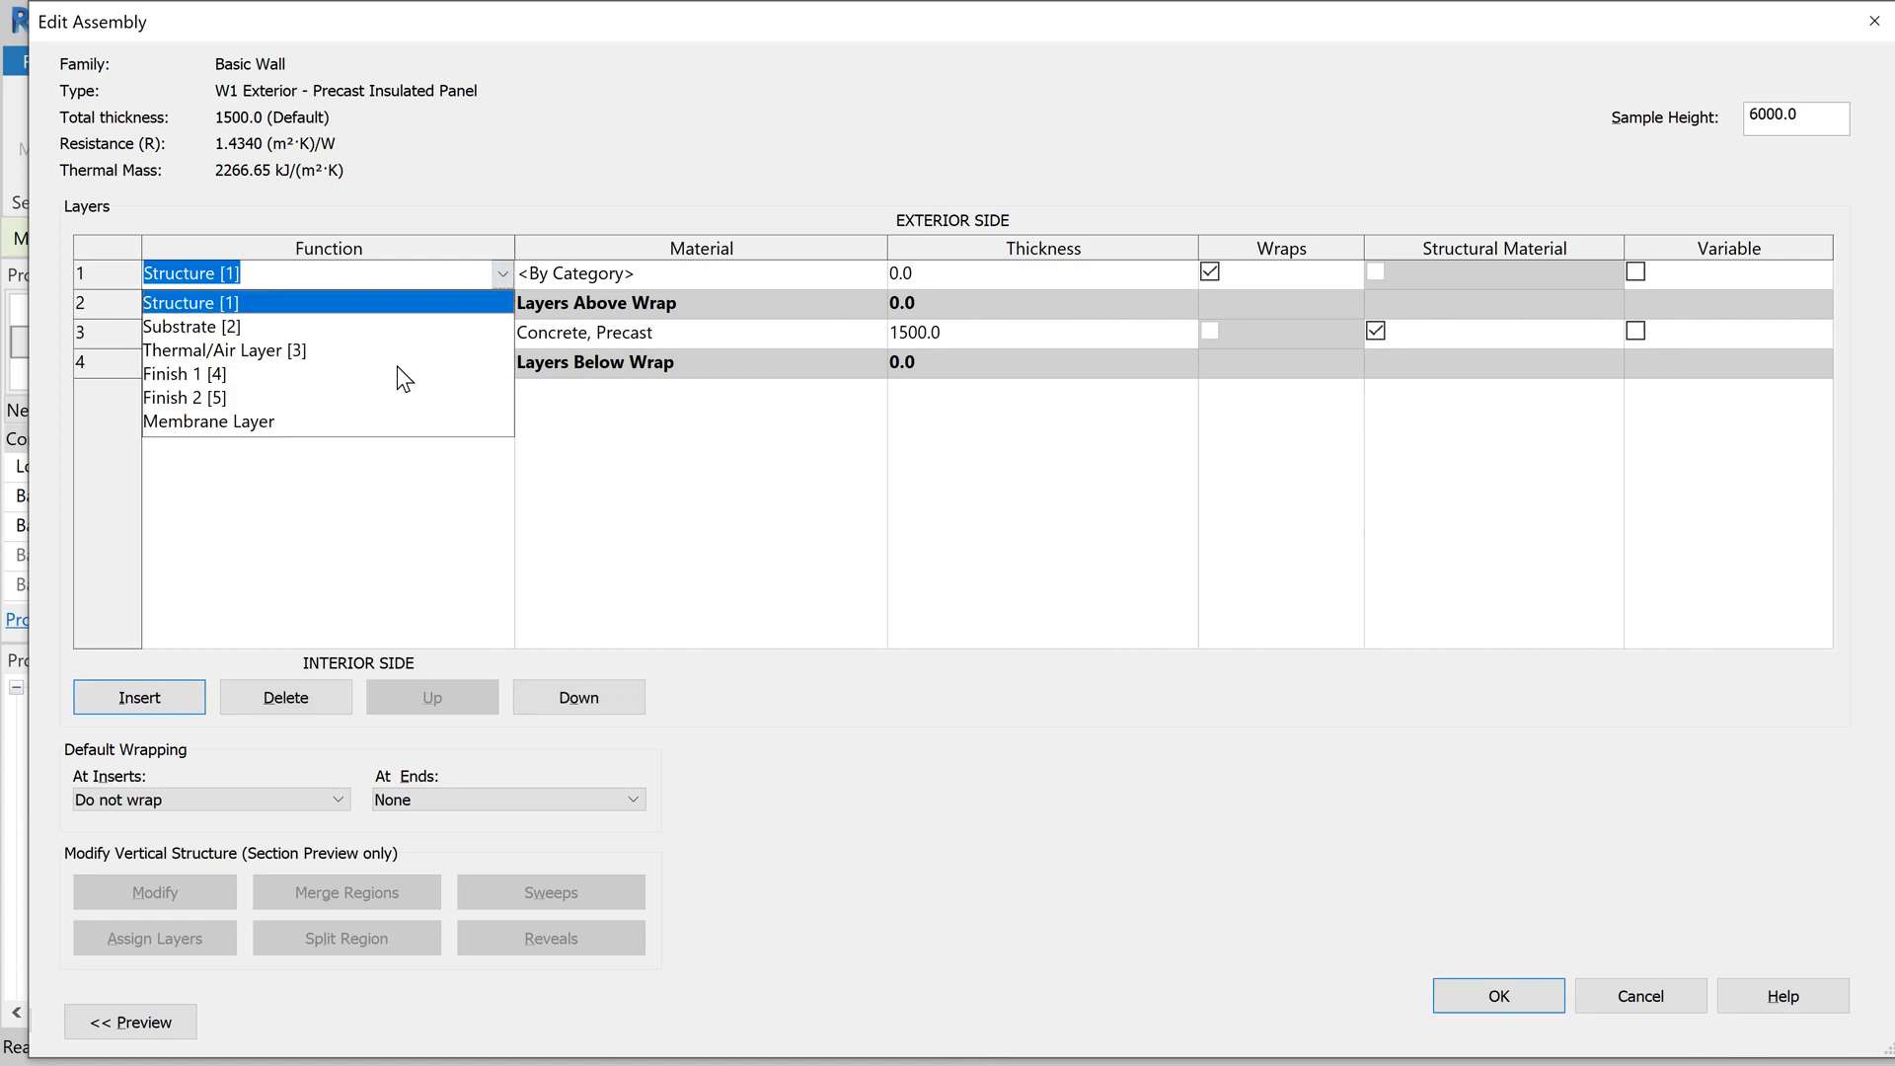
{"action": "left_click", "coordinate": [291, 347]}
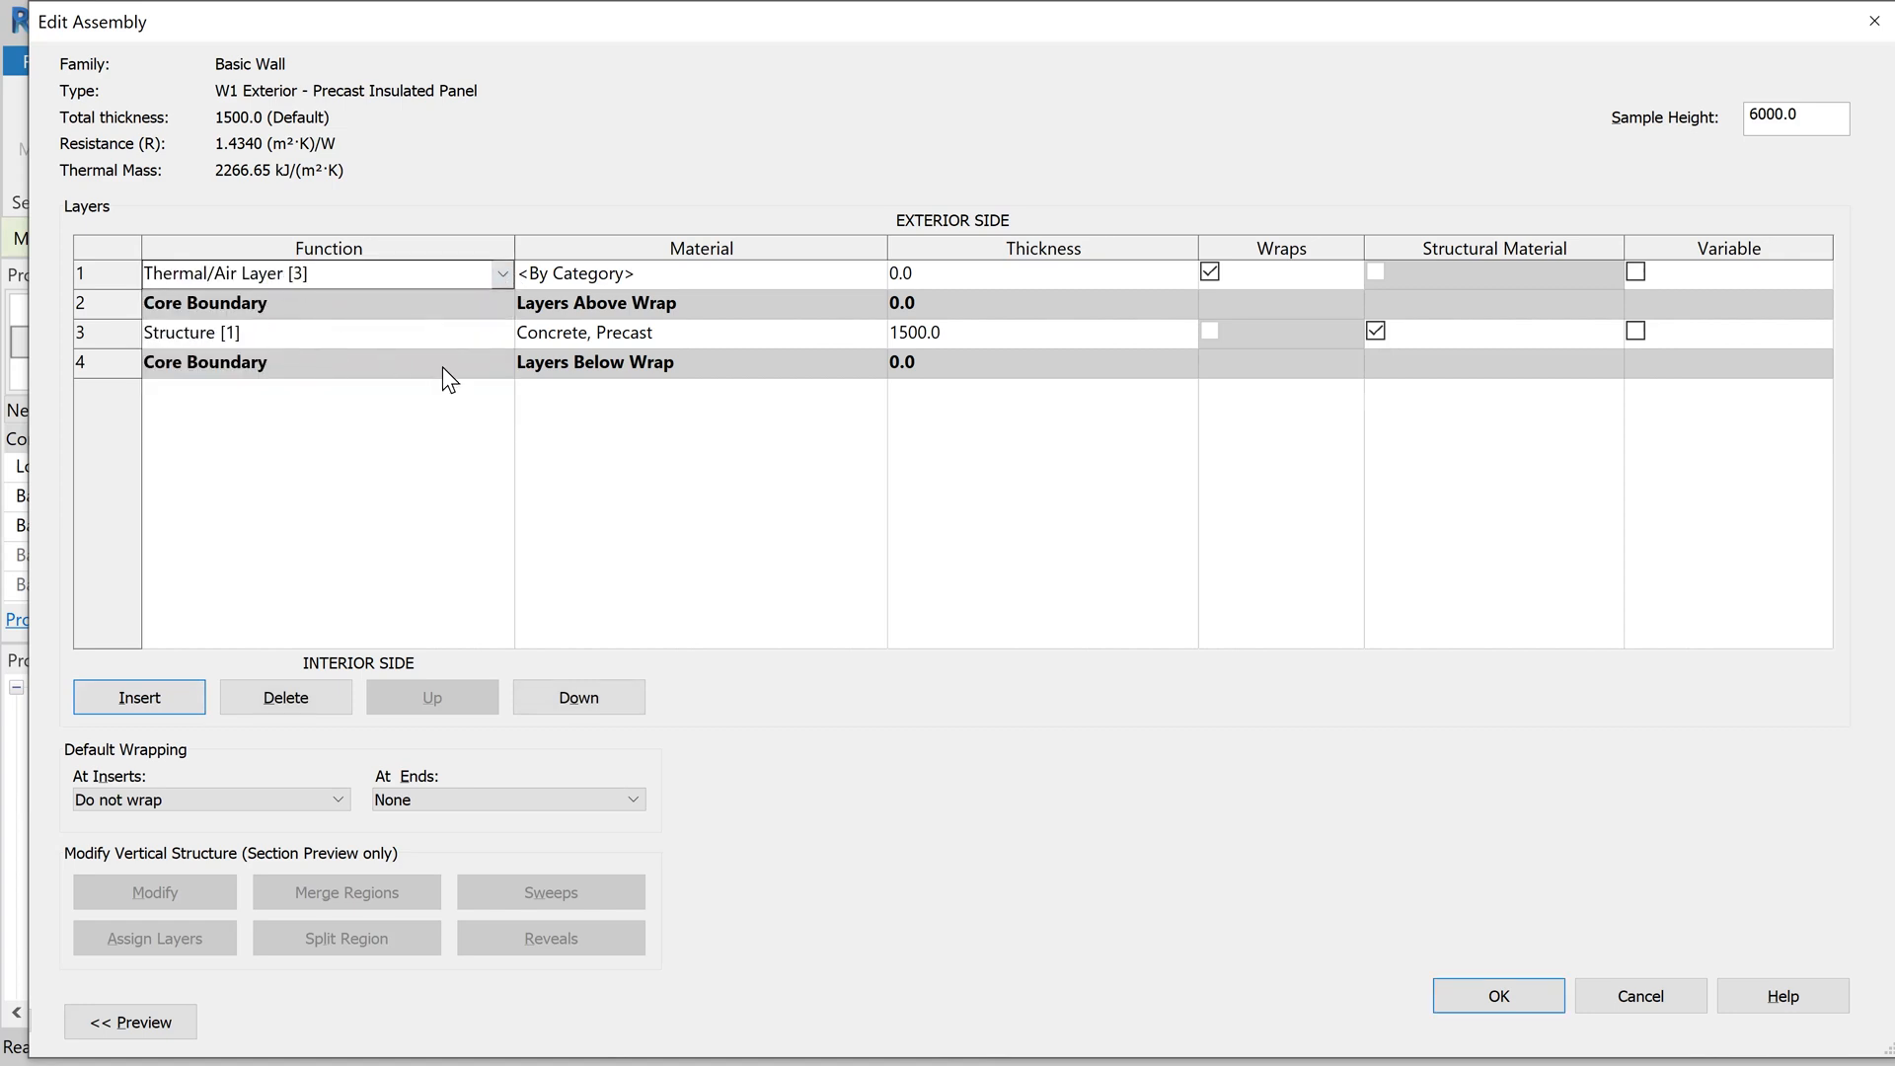
{"action": "left_click", "coordinate": [501, 276]}
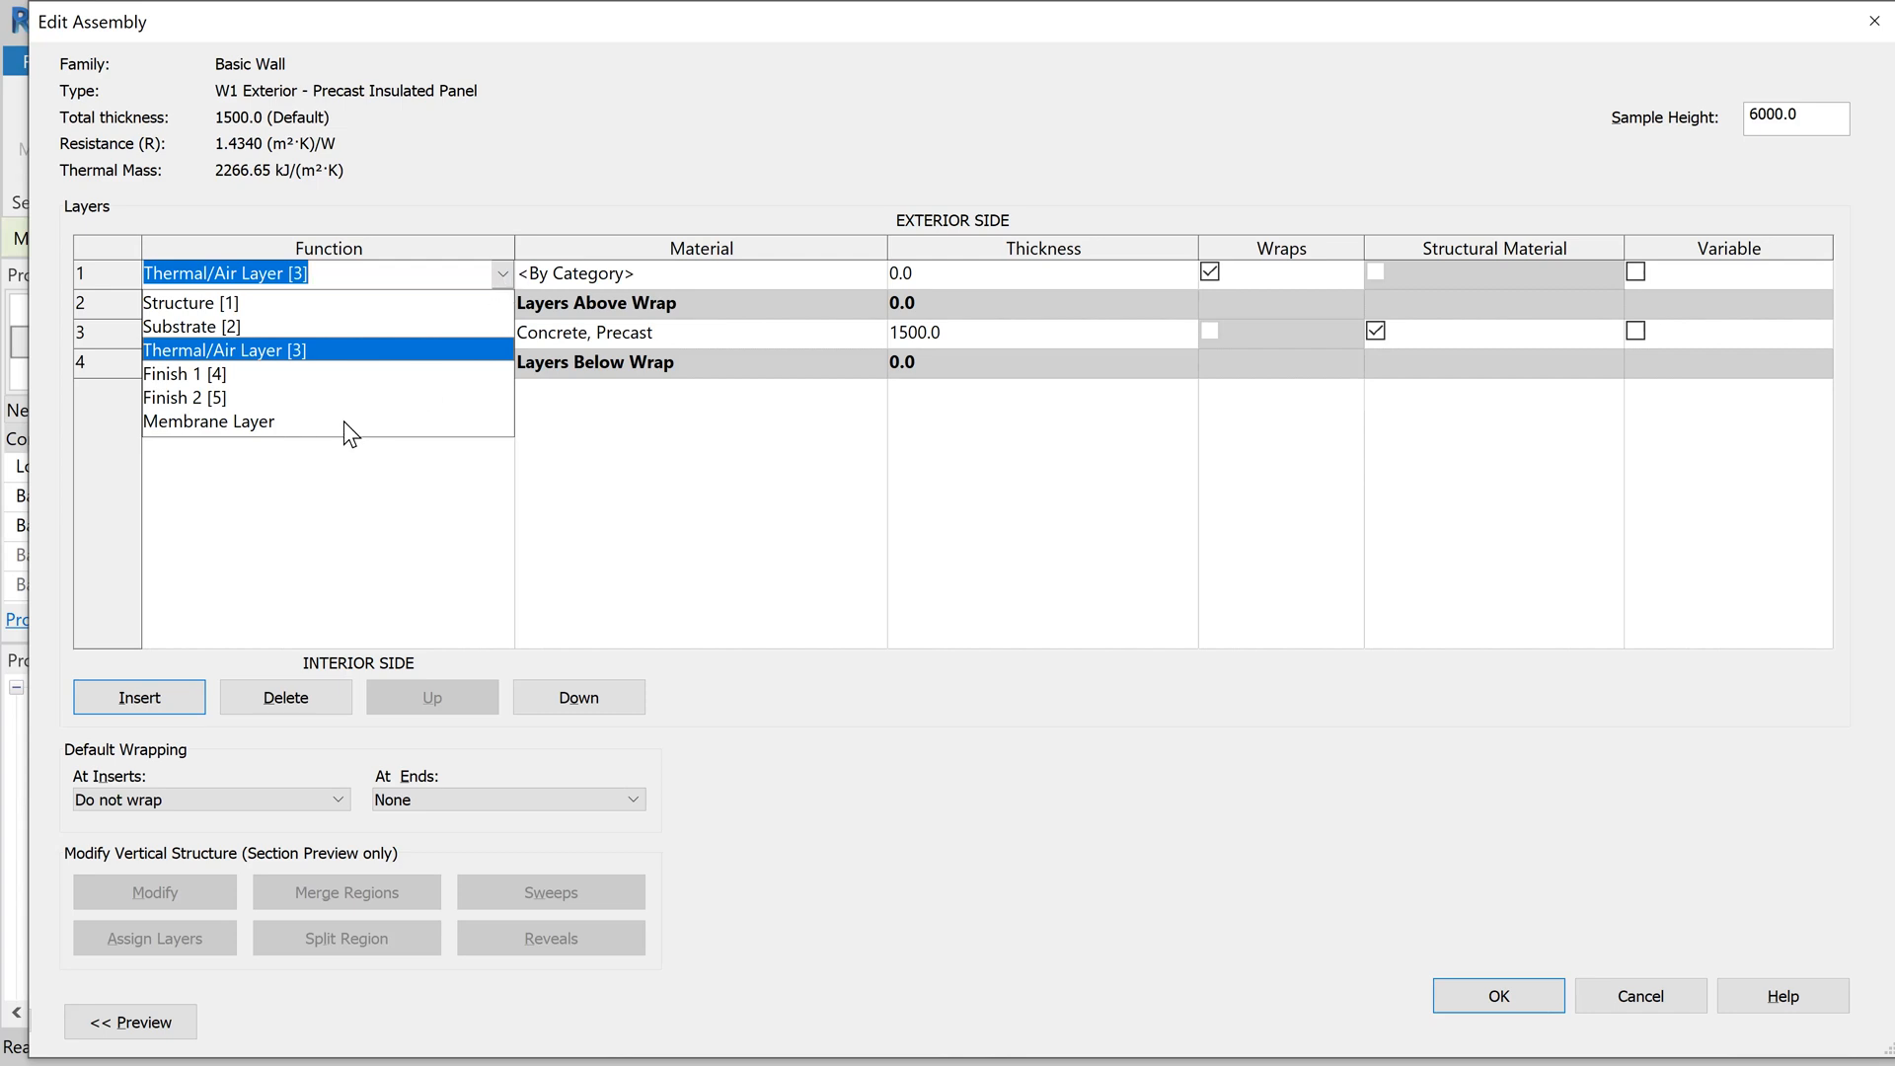
{"action": "left_click", "coordinate": [501, 276]}
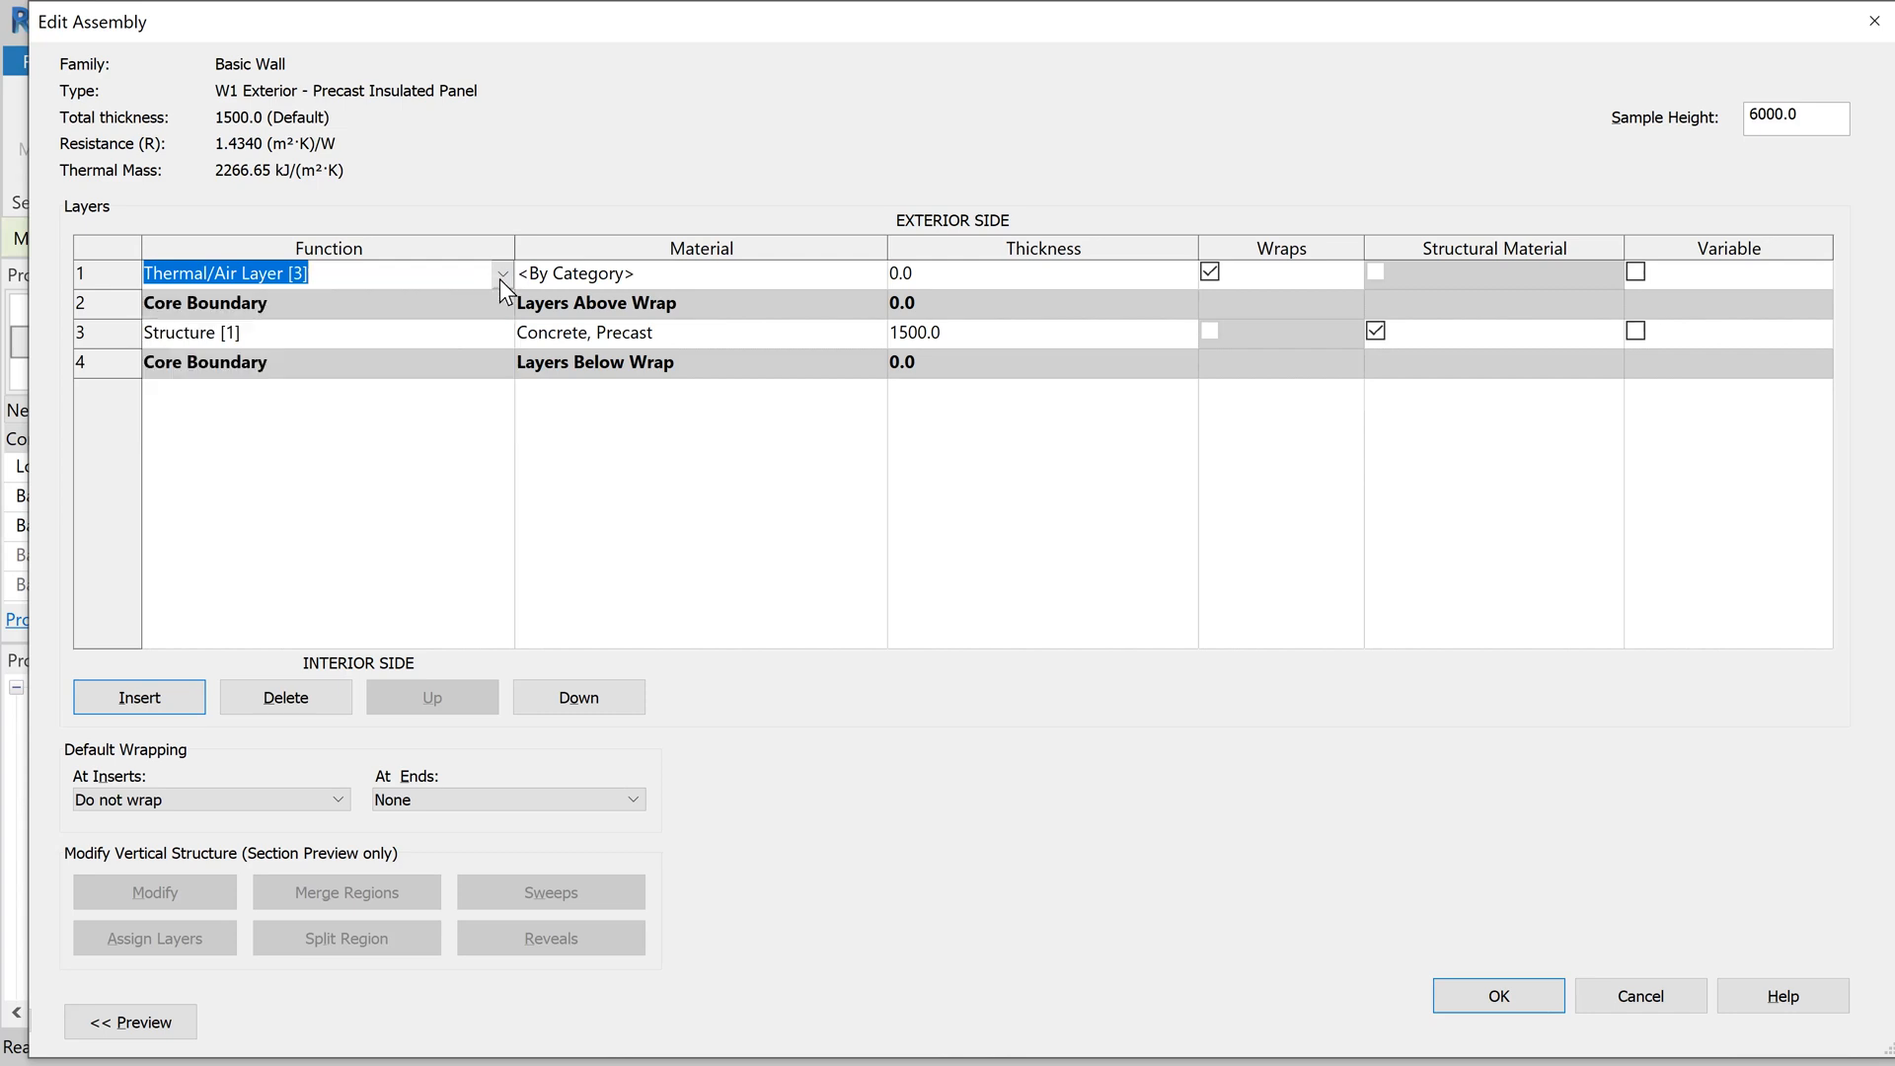
Step: Search the materials for "rig", assign Rigid insulation to the Thermal/Air Layer [3], and set its thickness to 50 mm
{"action": "left_click", "coordinate": [825, 275]}
{"action": "left_click", "coordinate": [876, 272]}
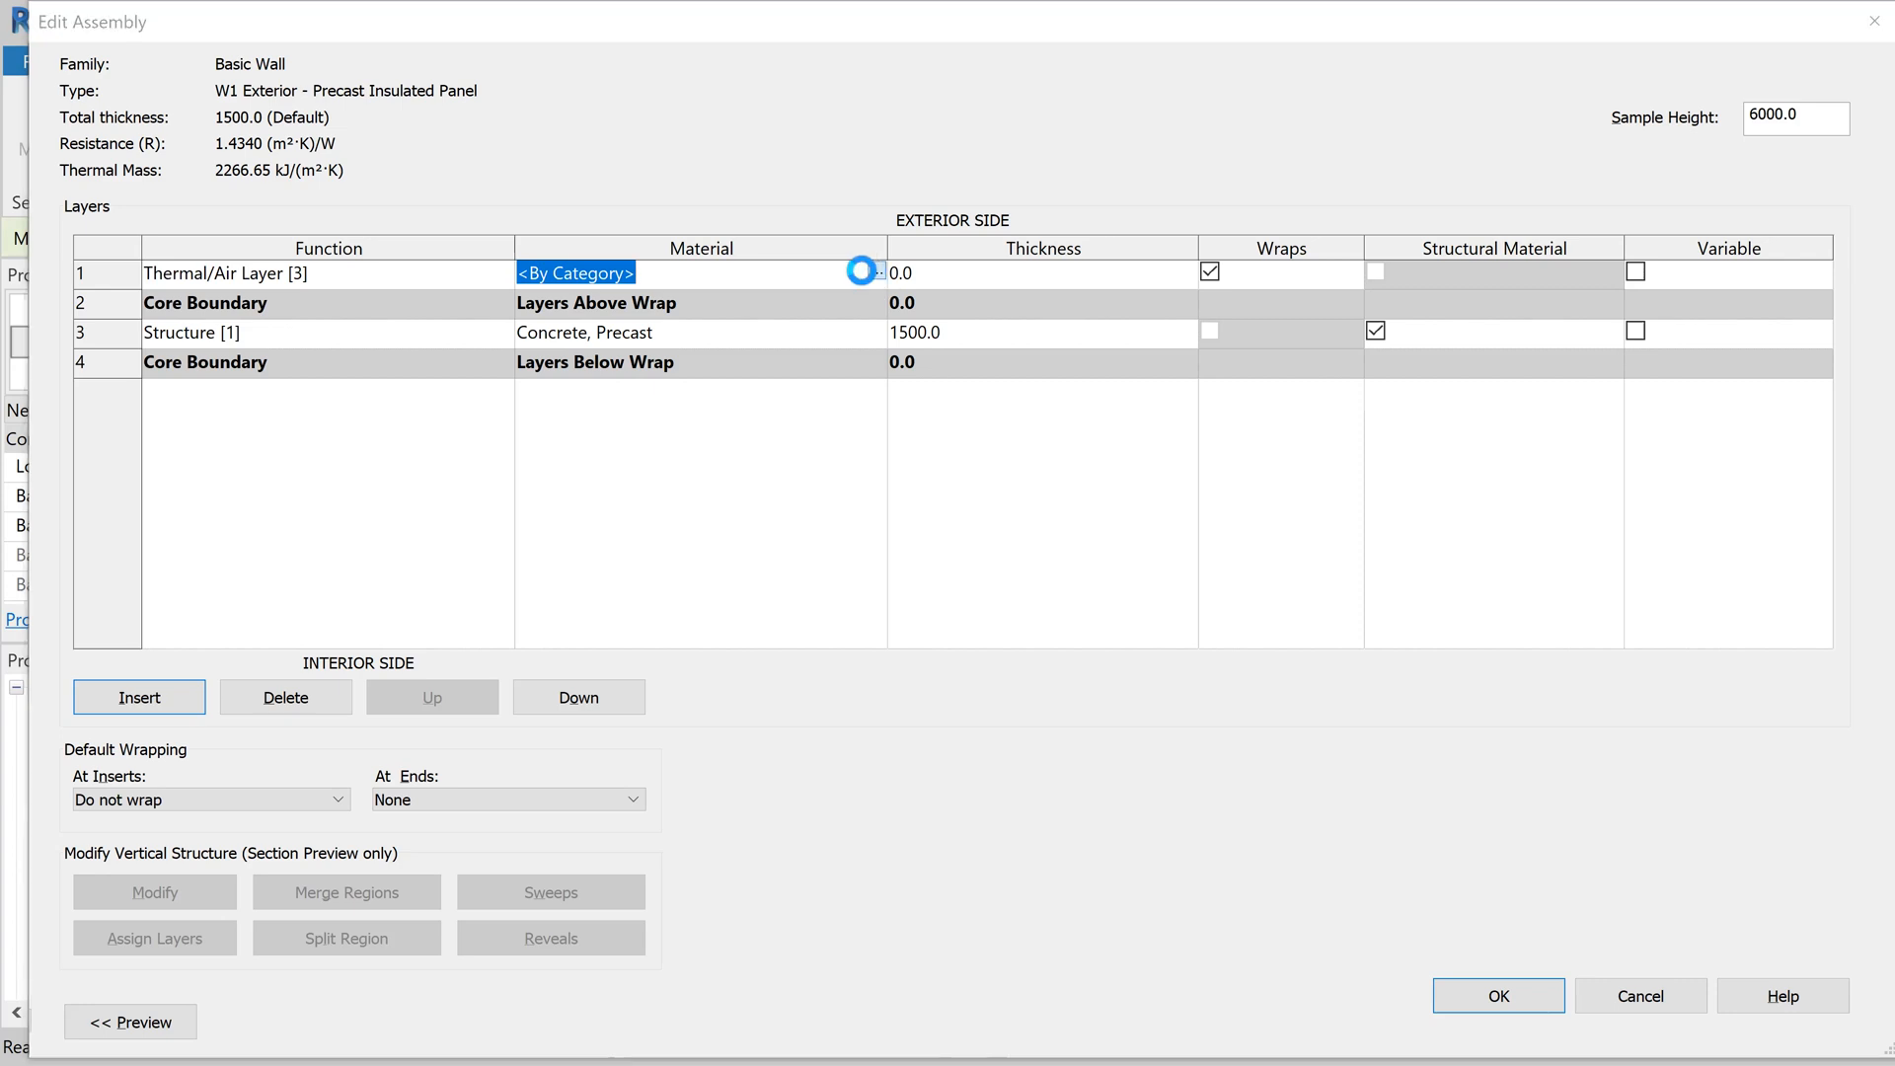
{"action": "type", "text": "rig"}
{"action": "left_click", "coordinate": [624, 374]}
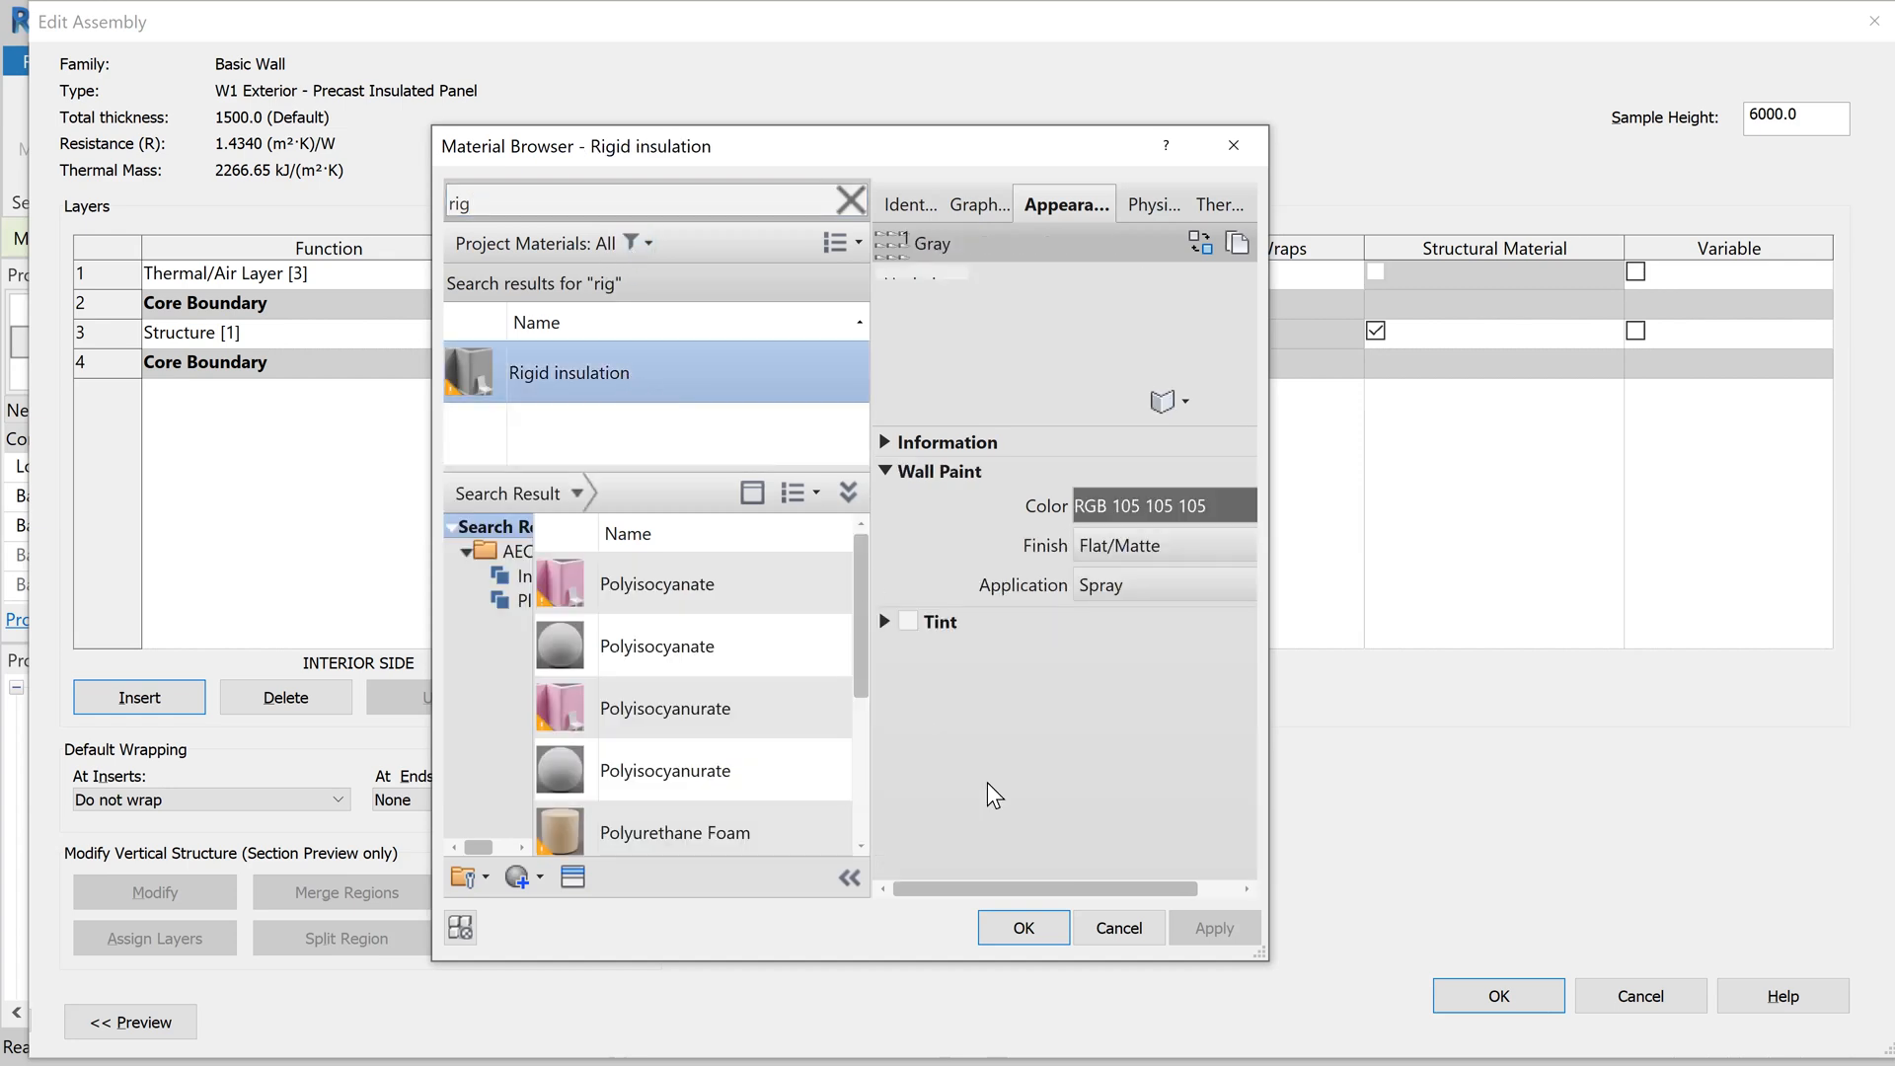
{"action": "left_click", "coordinate": [1009, 928]}
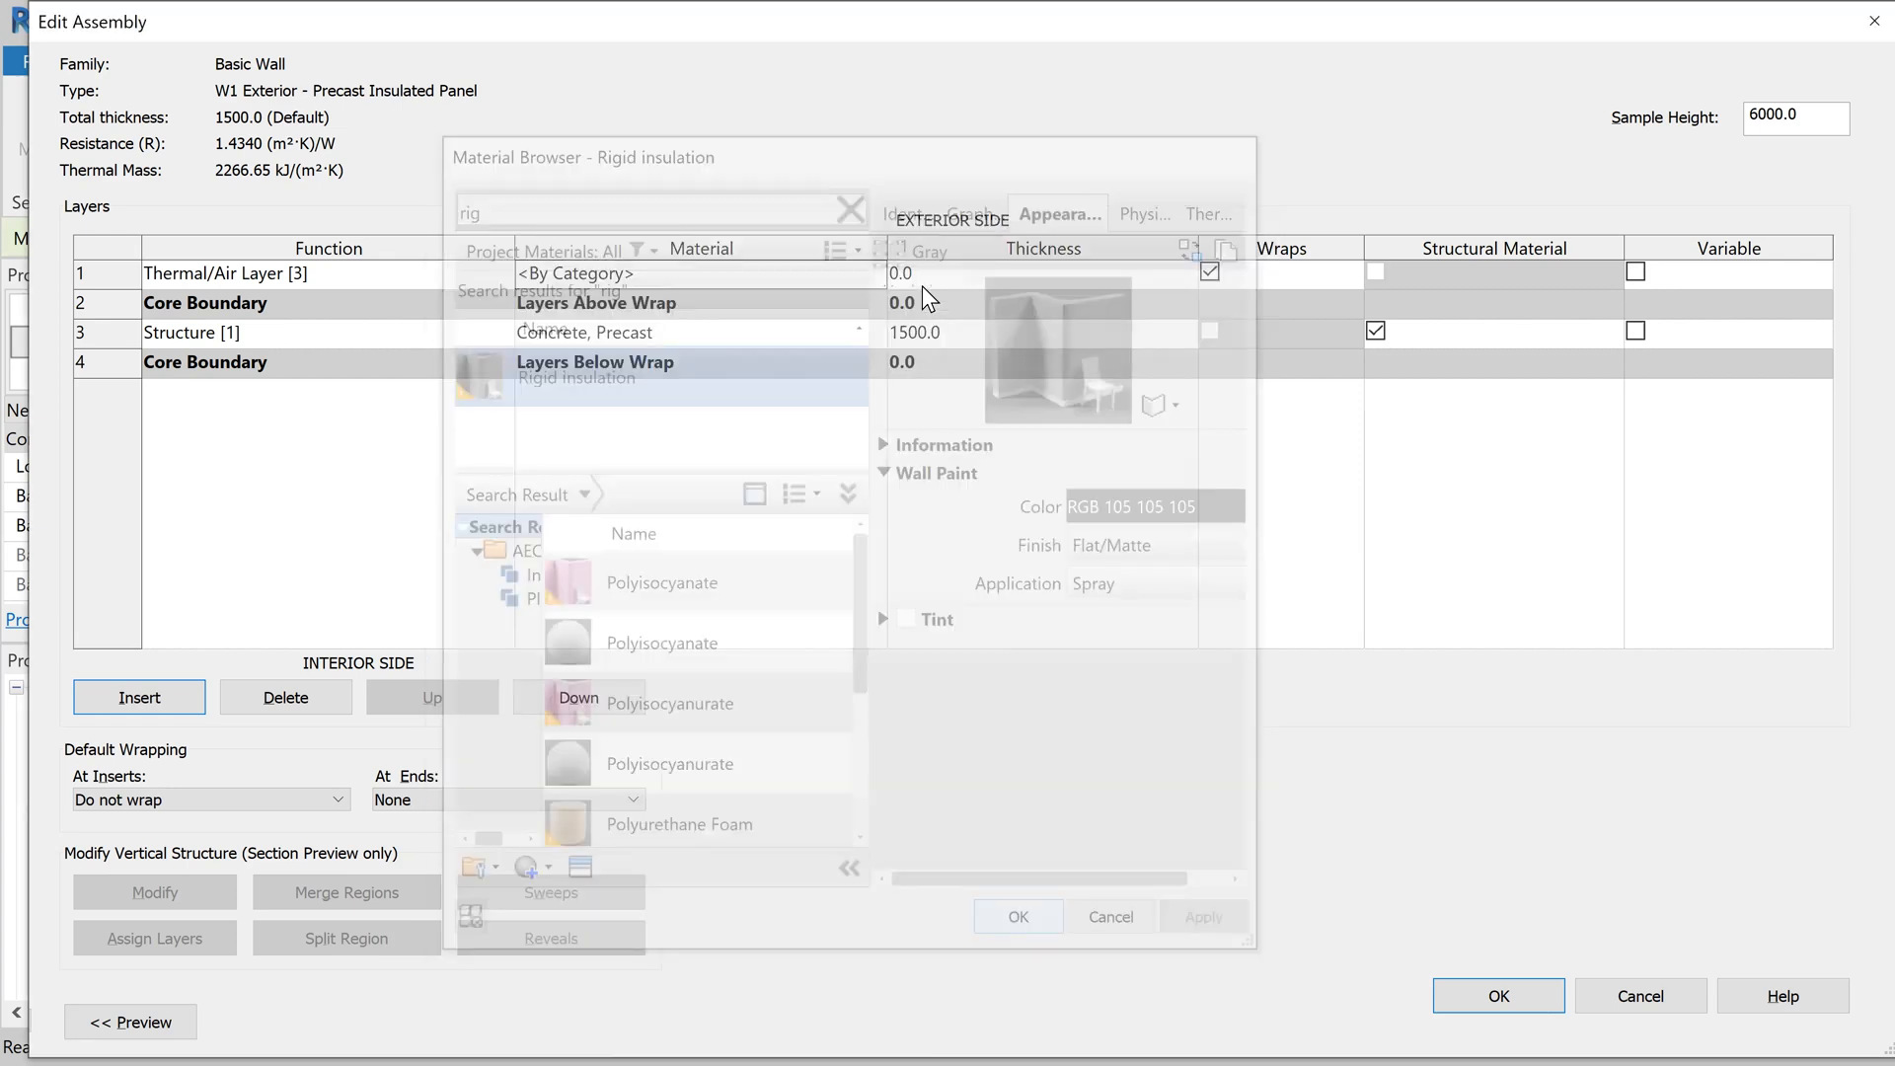
{"action": "left_click", "coordinate": [943, 278]}
{"action": "type", "text": "50"}
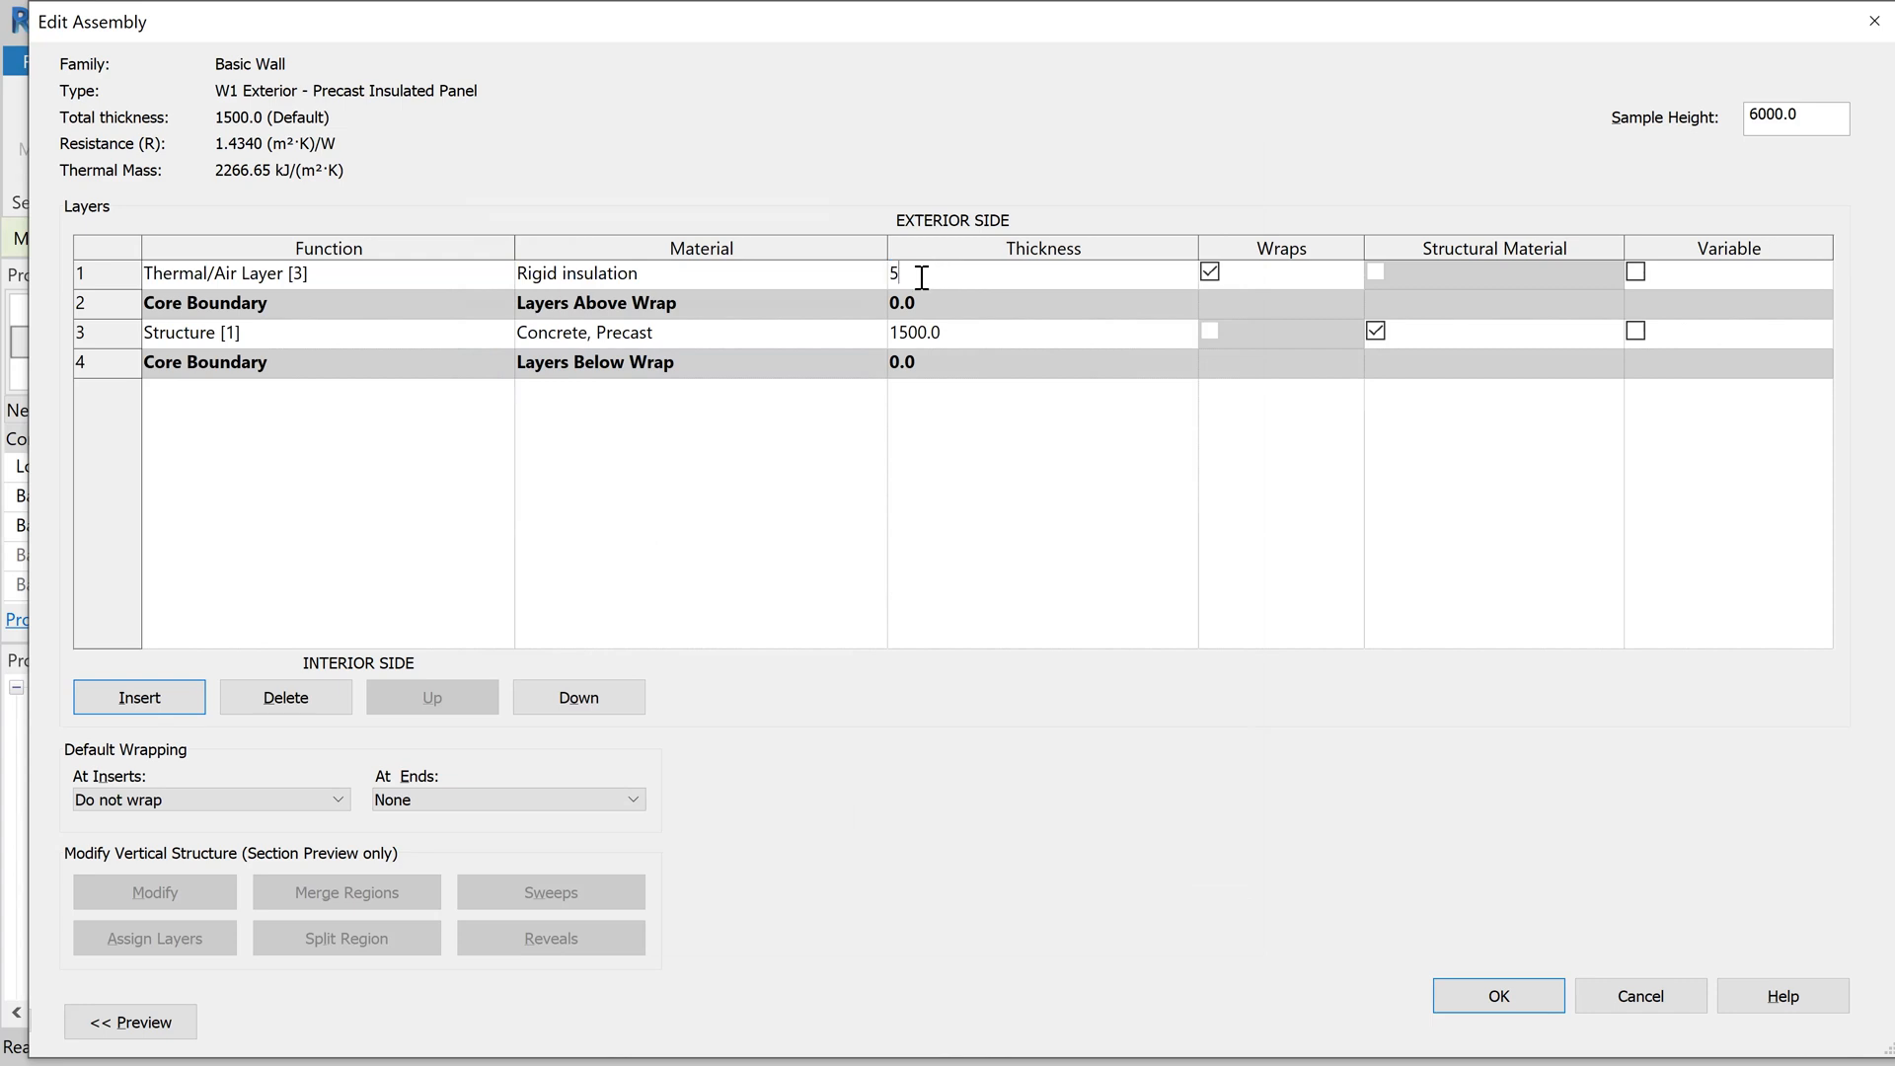
Step: Insert a layer on the exterior side of the rigid insulation with function Finish 1 [4] and a thickness of 50 mm
{"action": "left_click", "coordinate": [98, 274]}
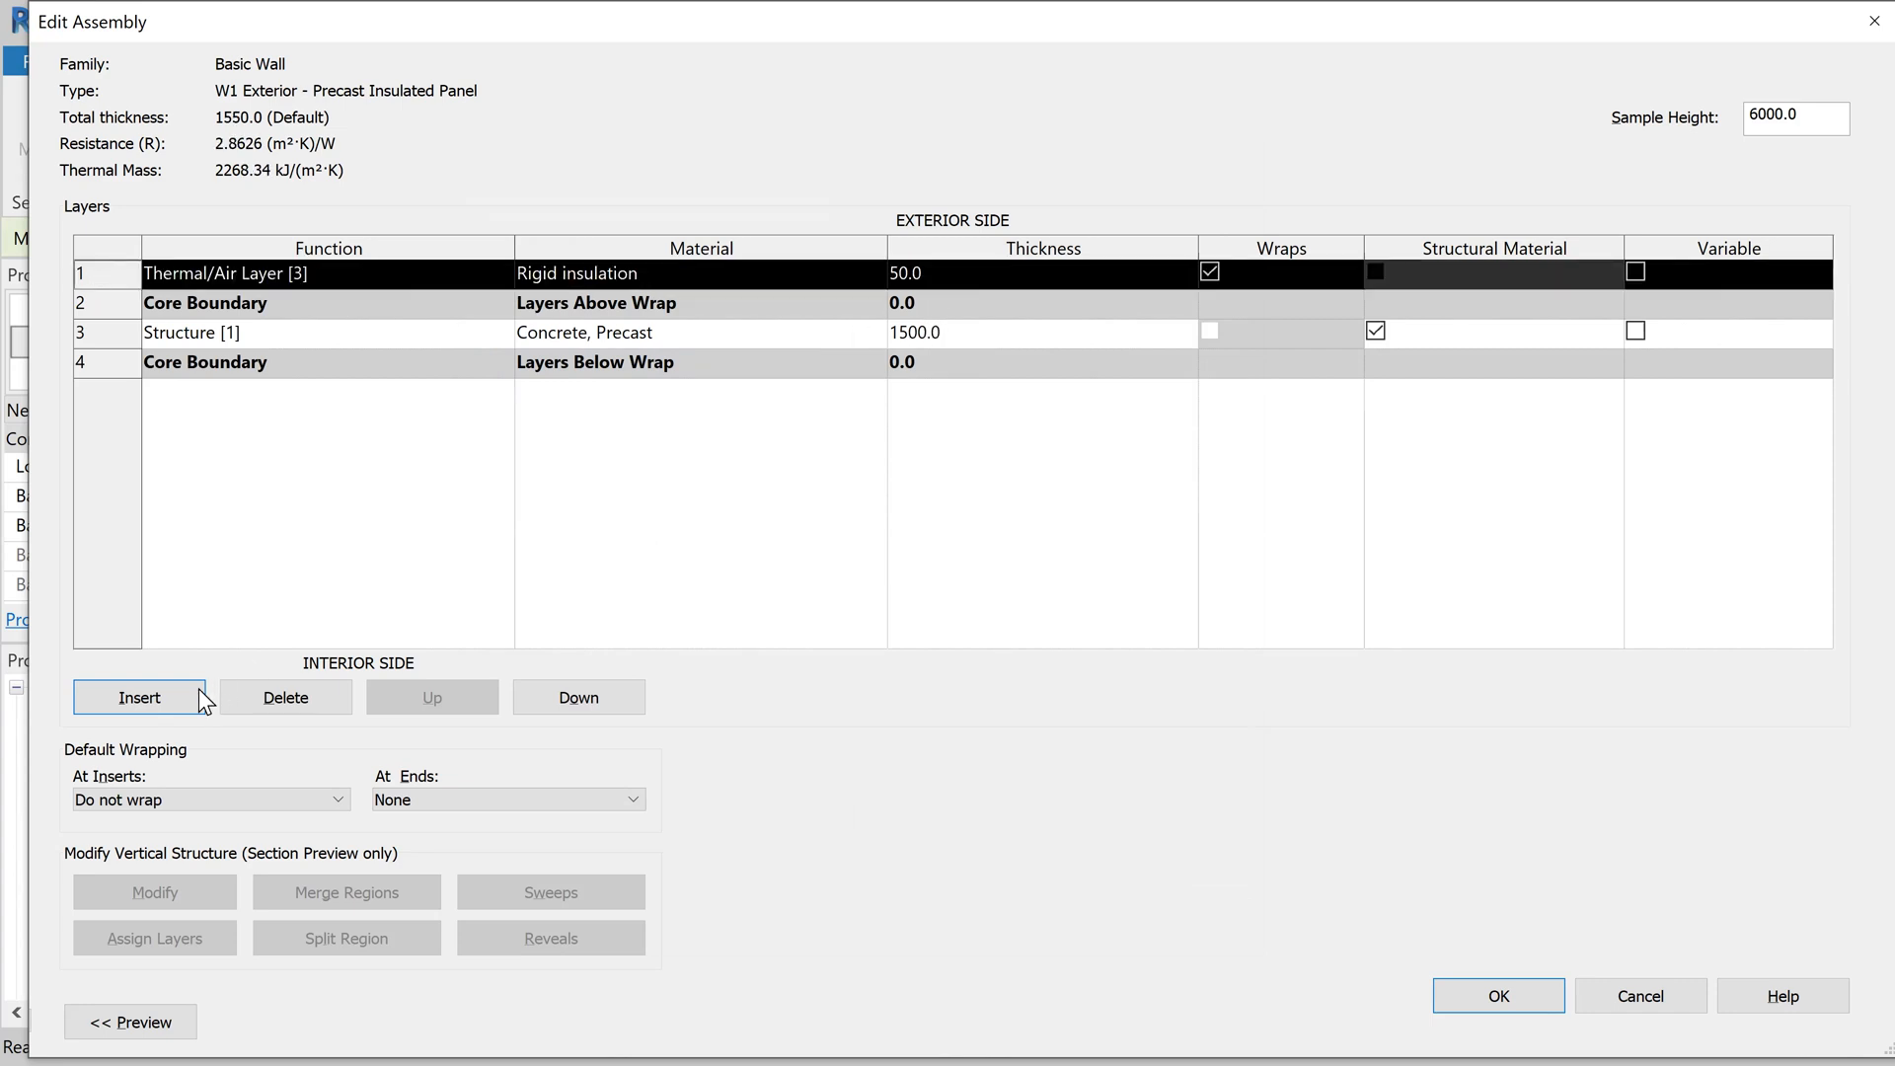
{"action": "left_click", "coordinate": [193, 695]}
{"action": "left_click", "coordinate": [420, 276]}
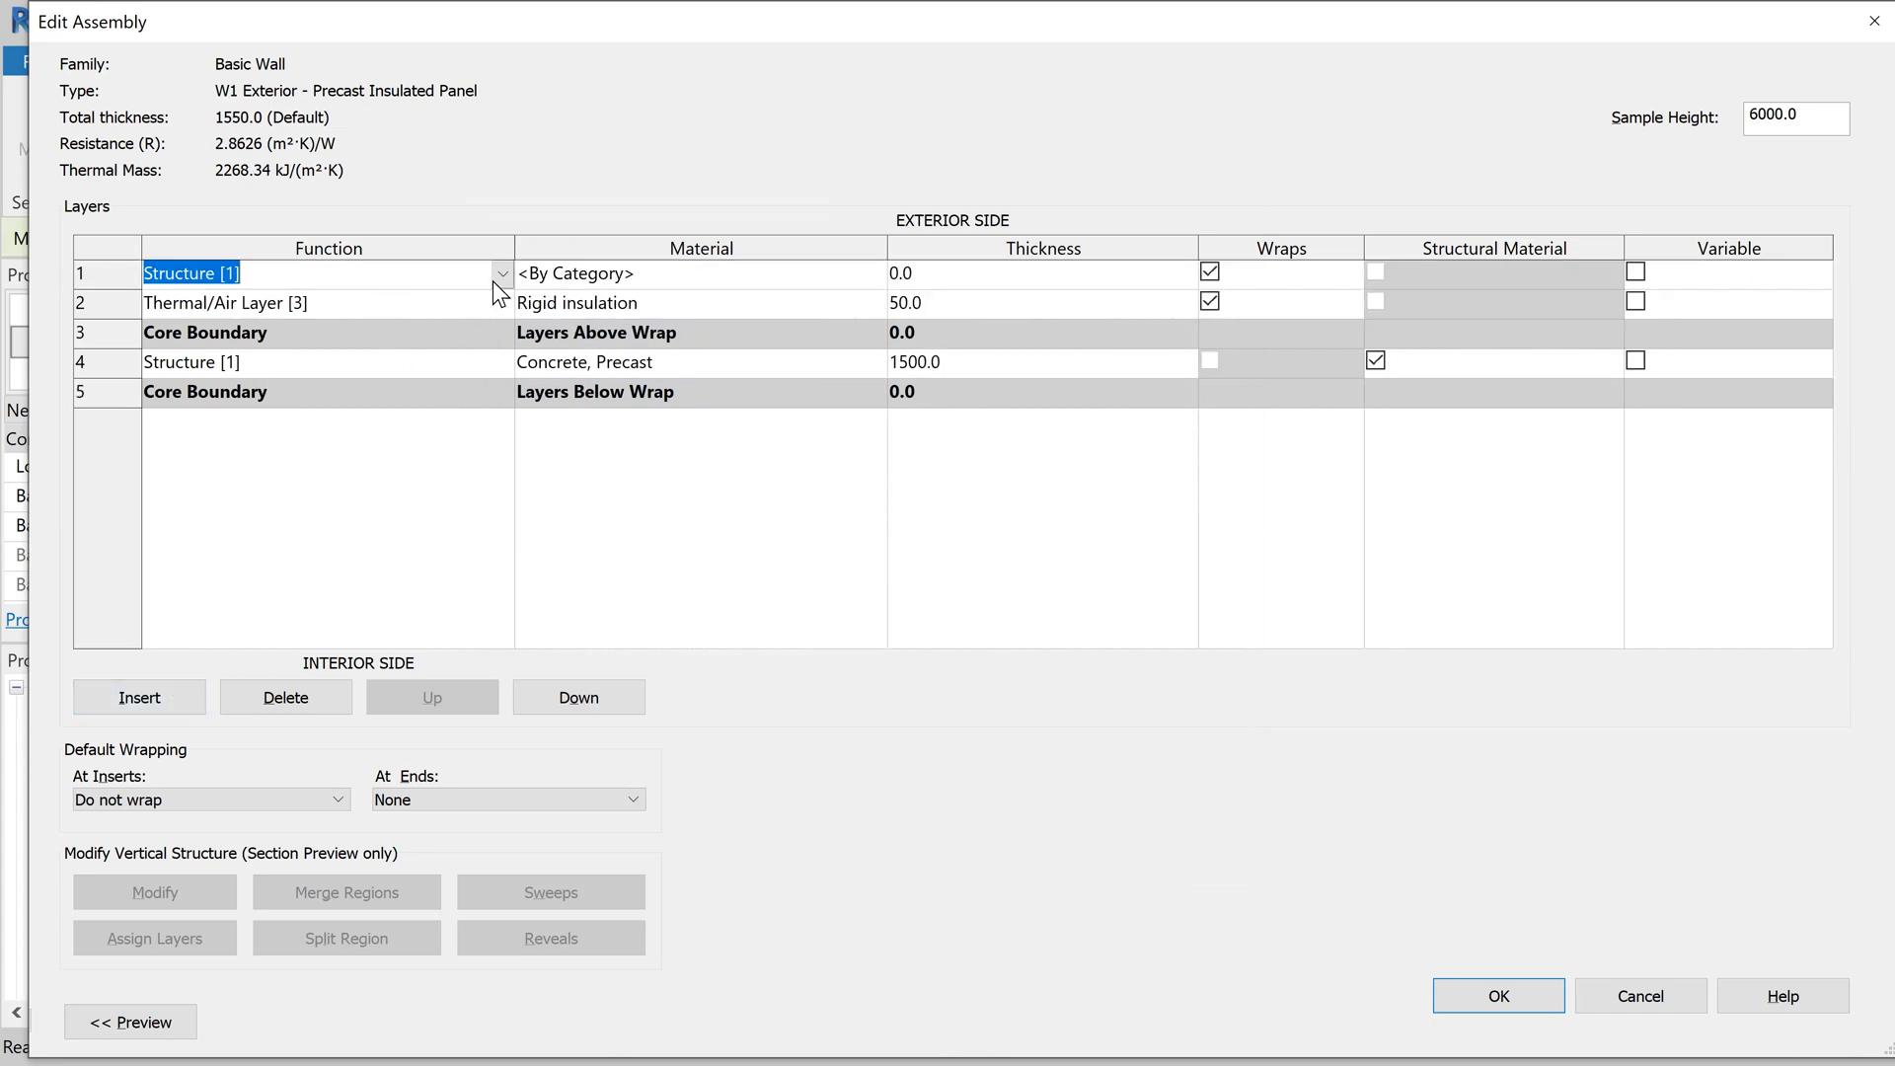
{"action": "left_click", "coordinate": [501, 275]}
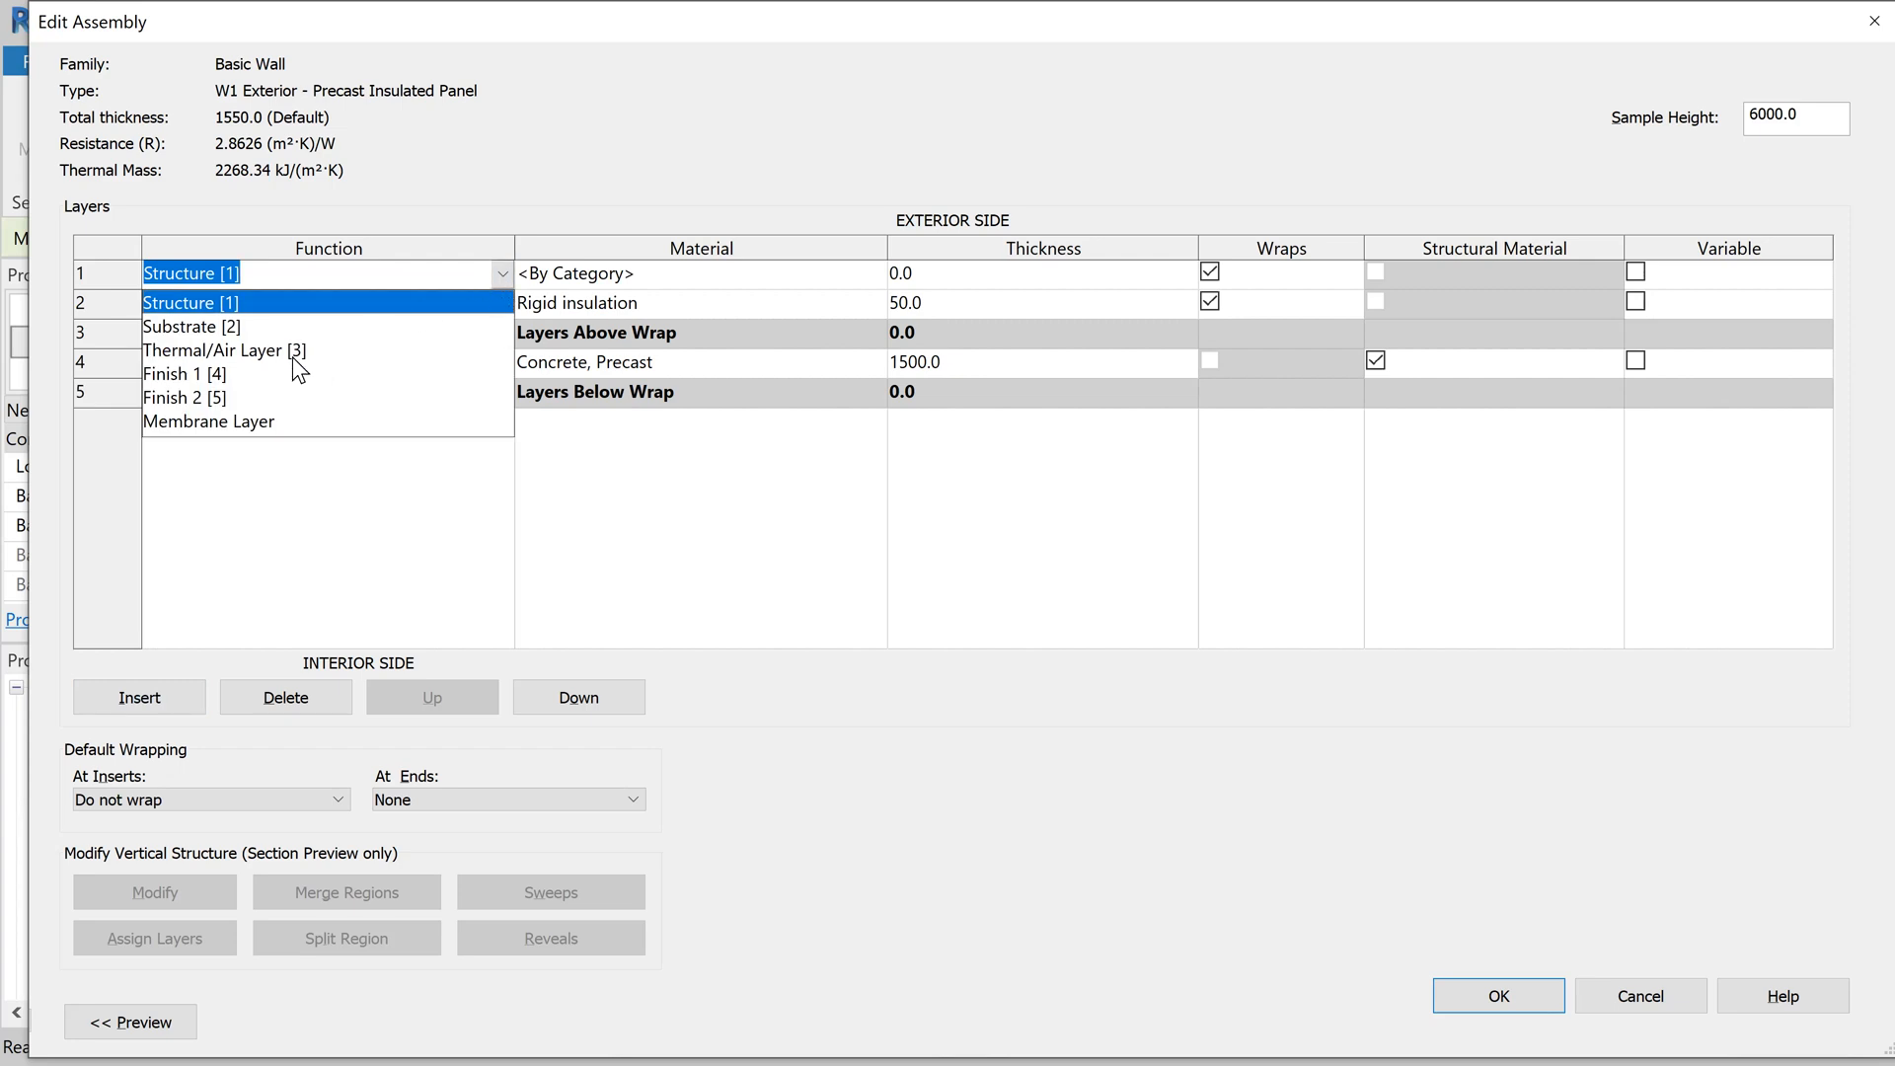
{"action": "left_click", "coordinate": [213, 373]}
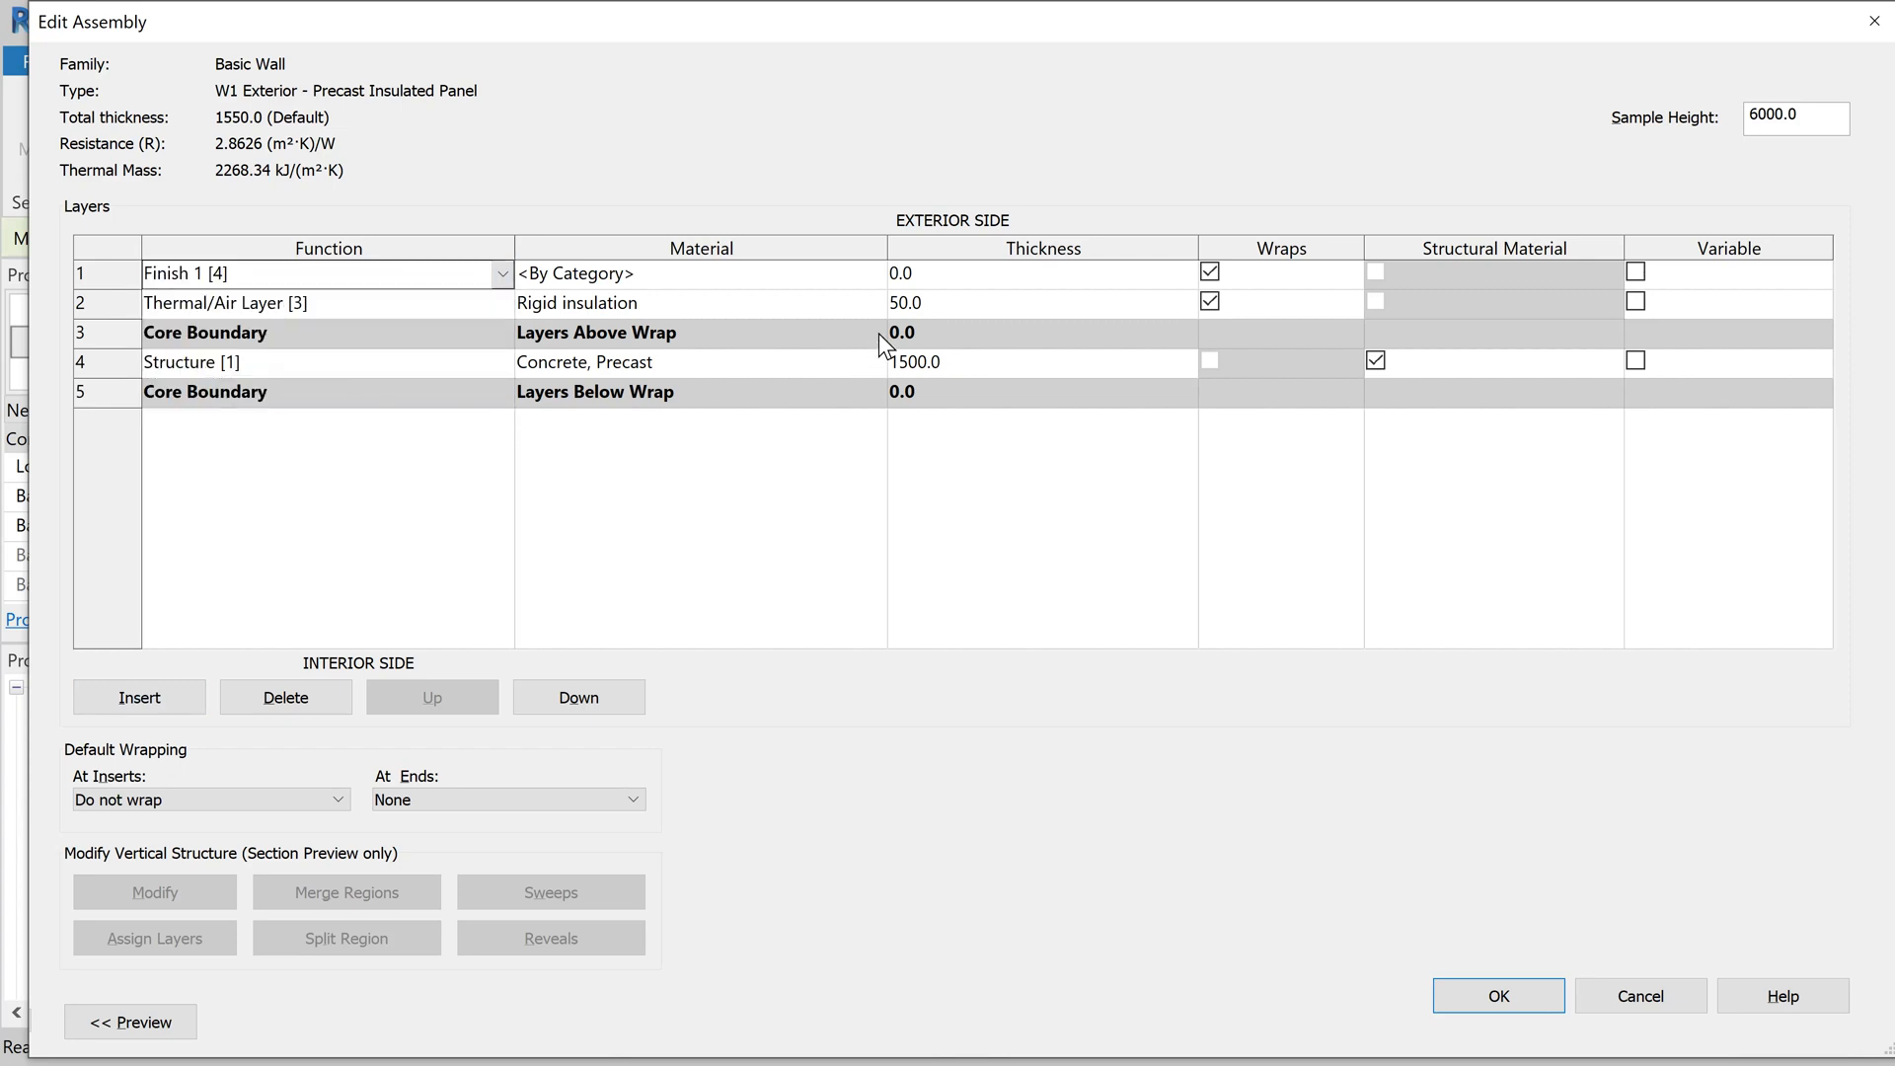
{"action": "left_click", "coordinate": [945, 274]}
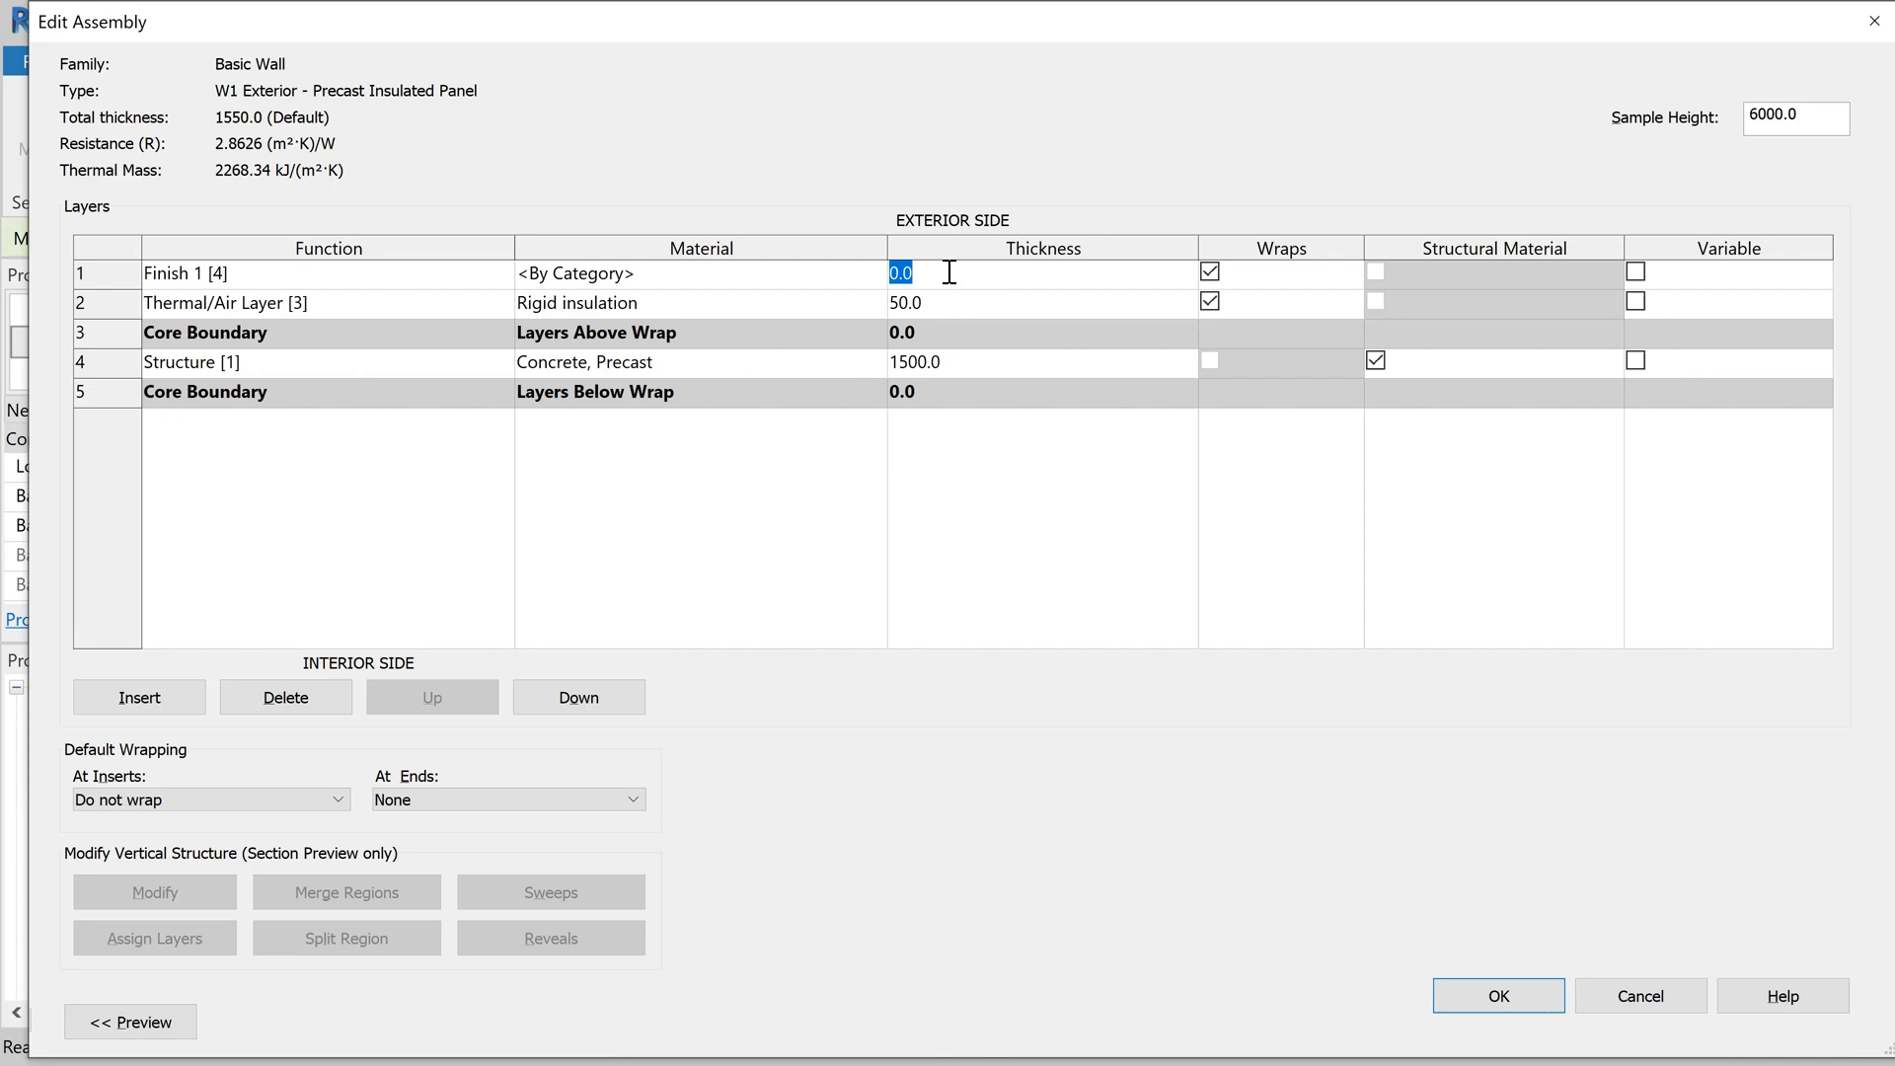
{"action": "type", "text": "50"}
Step: Search the materials for "conc" and assign Concrete, Precast Smooth, Light Grey, Wall Height to the Finish 1 [4] layer
{"action": "left_click", "coordinate": [679, 276]}
{"action": "left_click", "coordinate": [875, 274]}
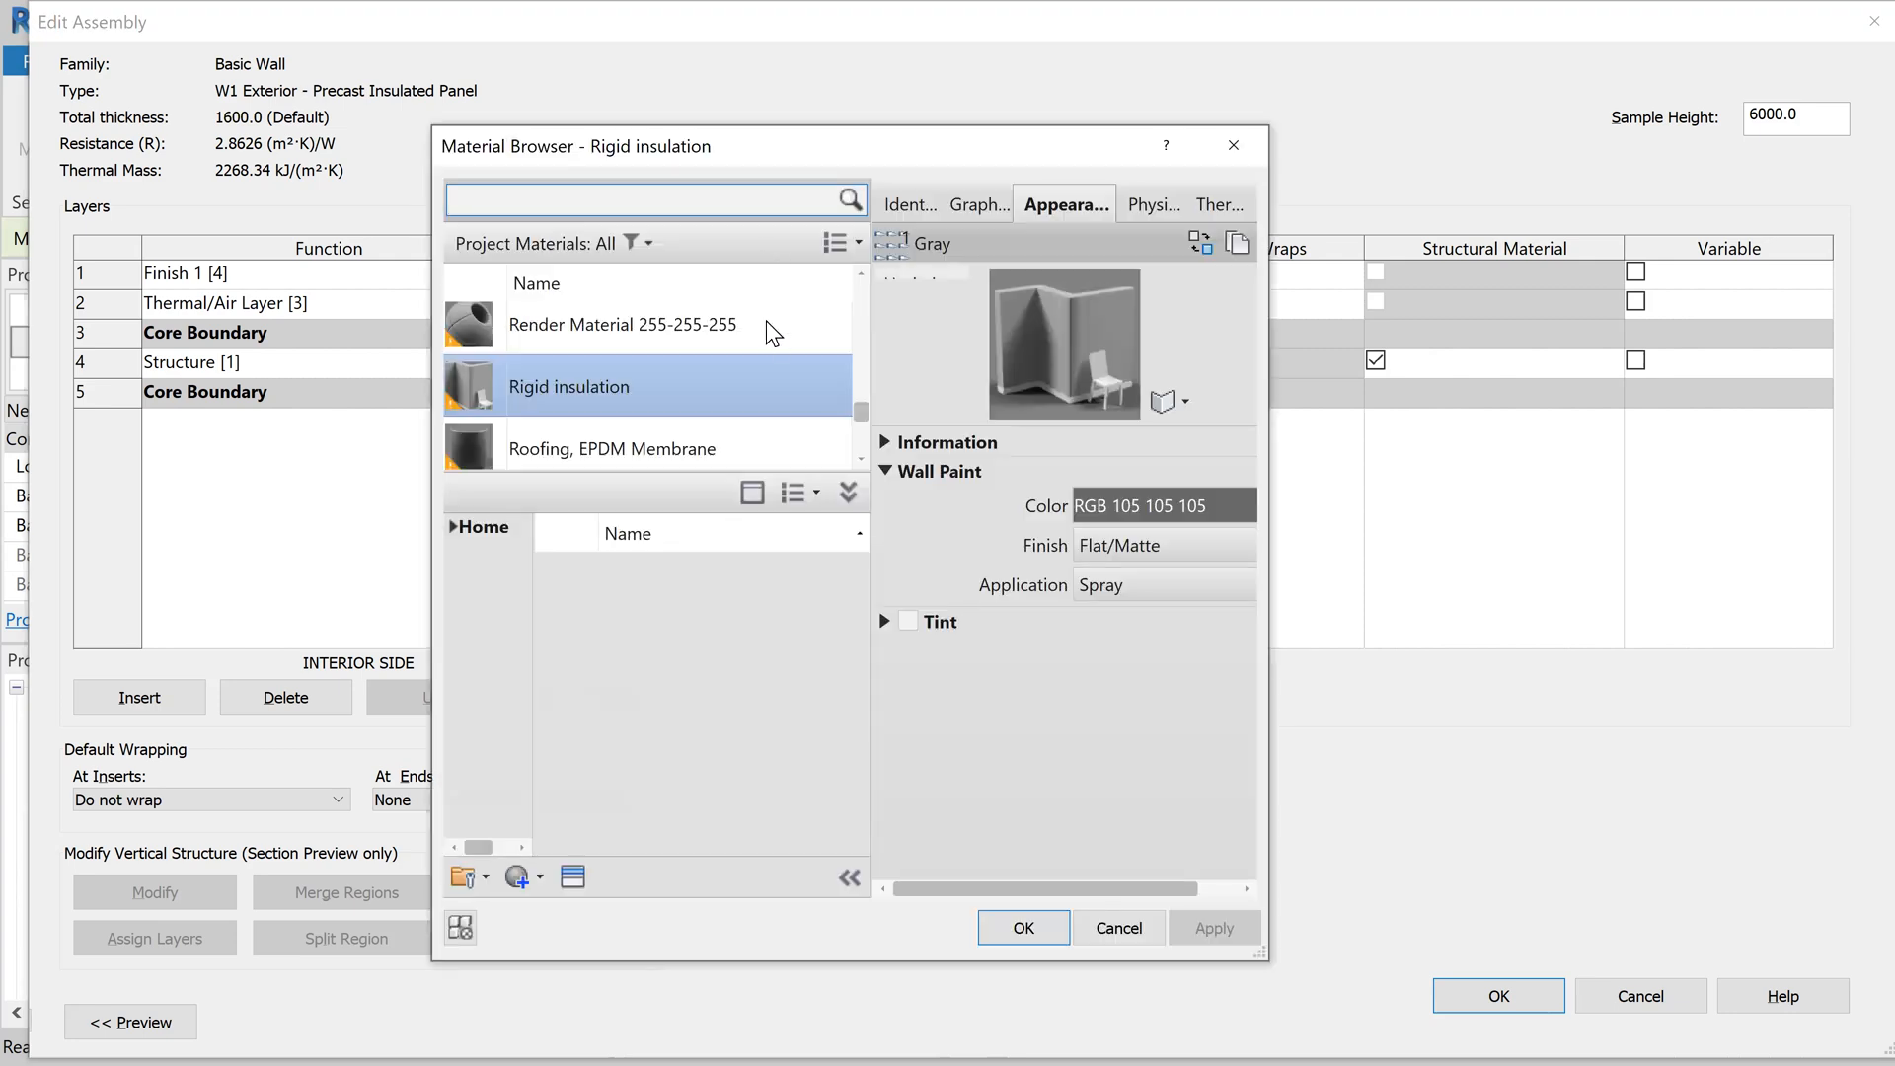
{"action": "type", "text": "c"}
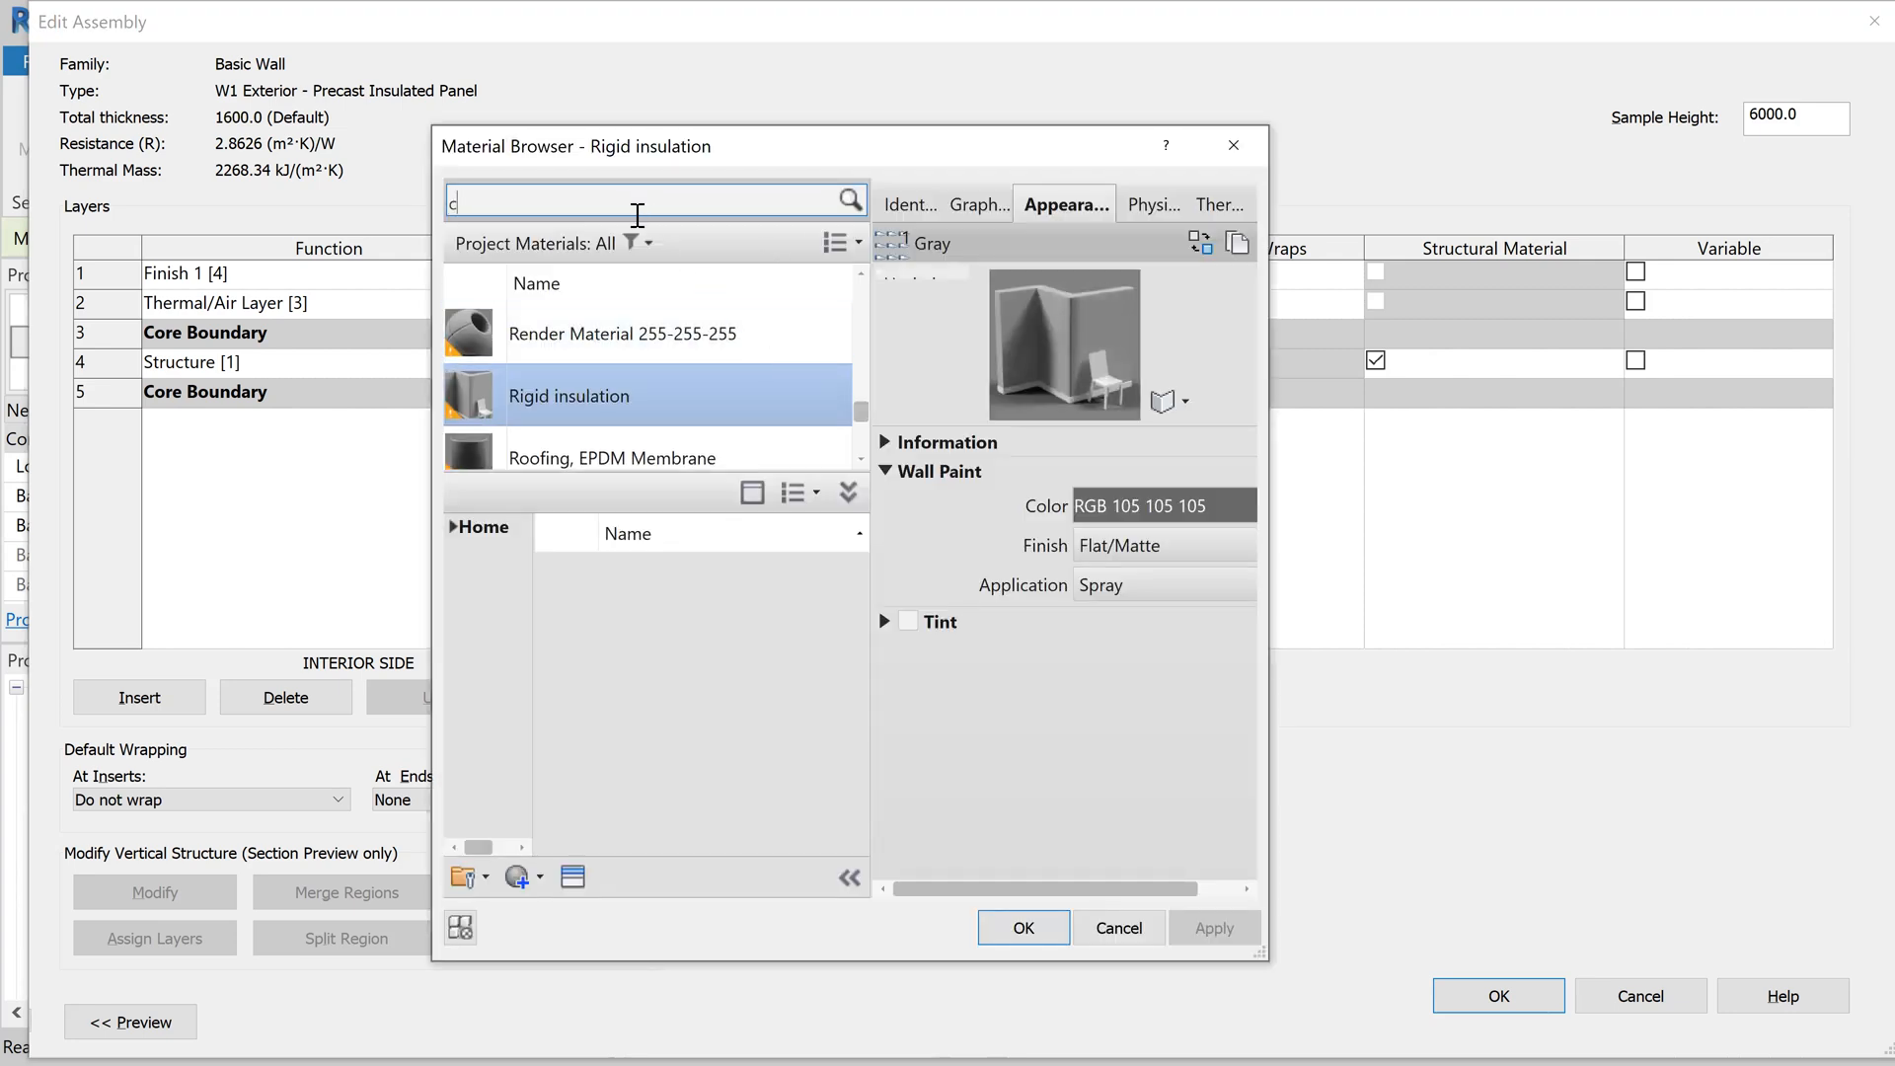
{"action": "type", "text": "onc"}
{"action": "scroll", "coordinate": [780, 415], "scroll_direction": "down", "scroll_amount": 4}
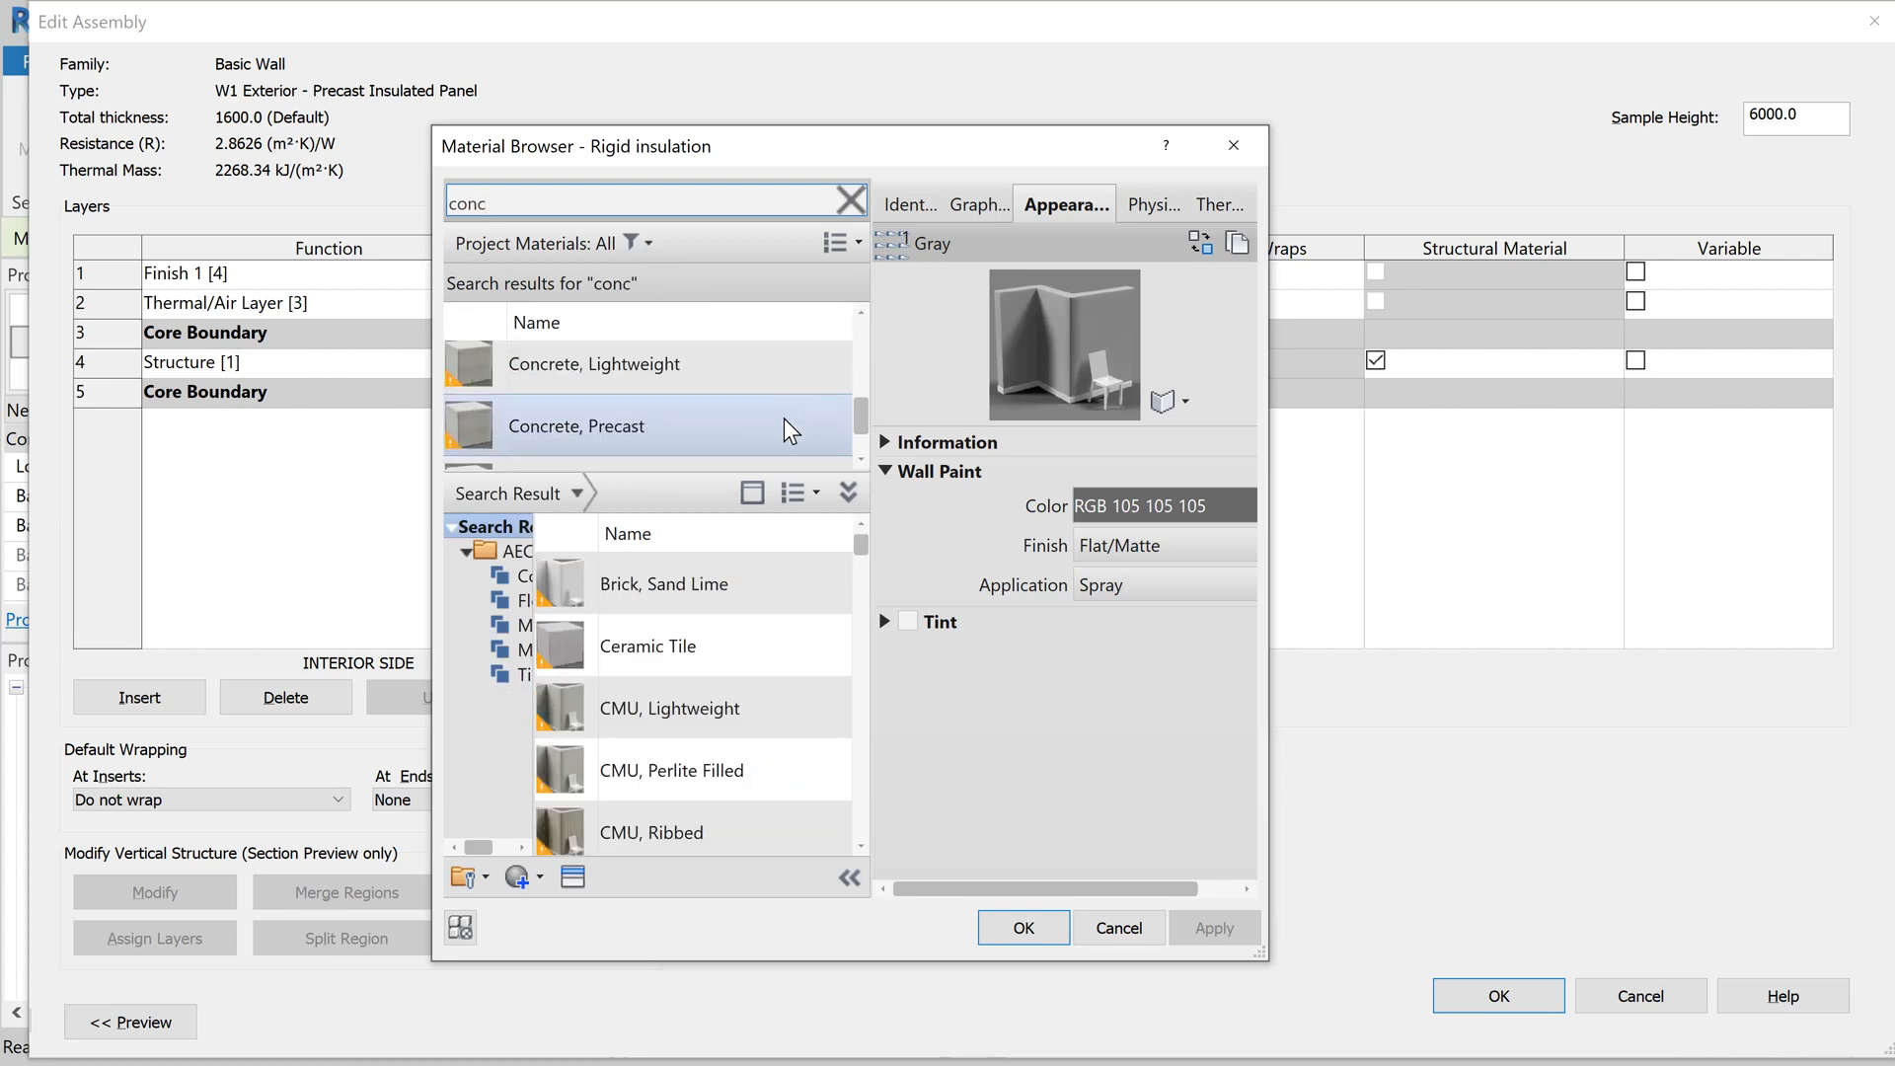
{"action": "left_click", "coordinate": [716, 449]}
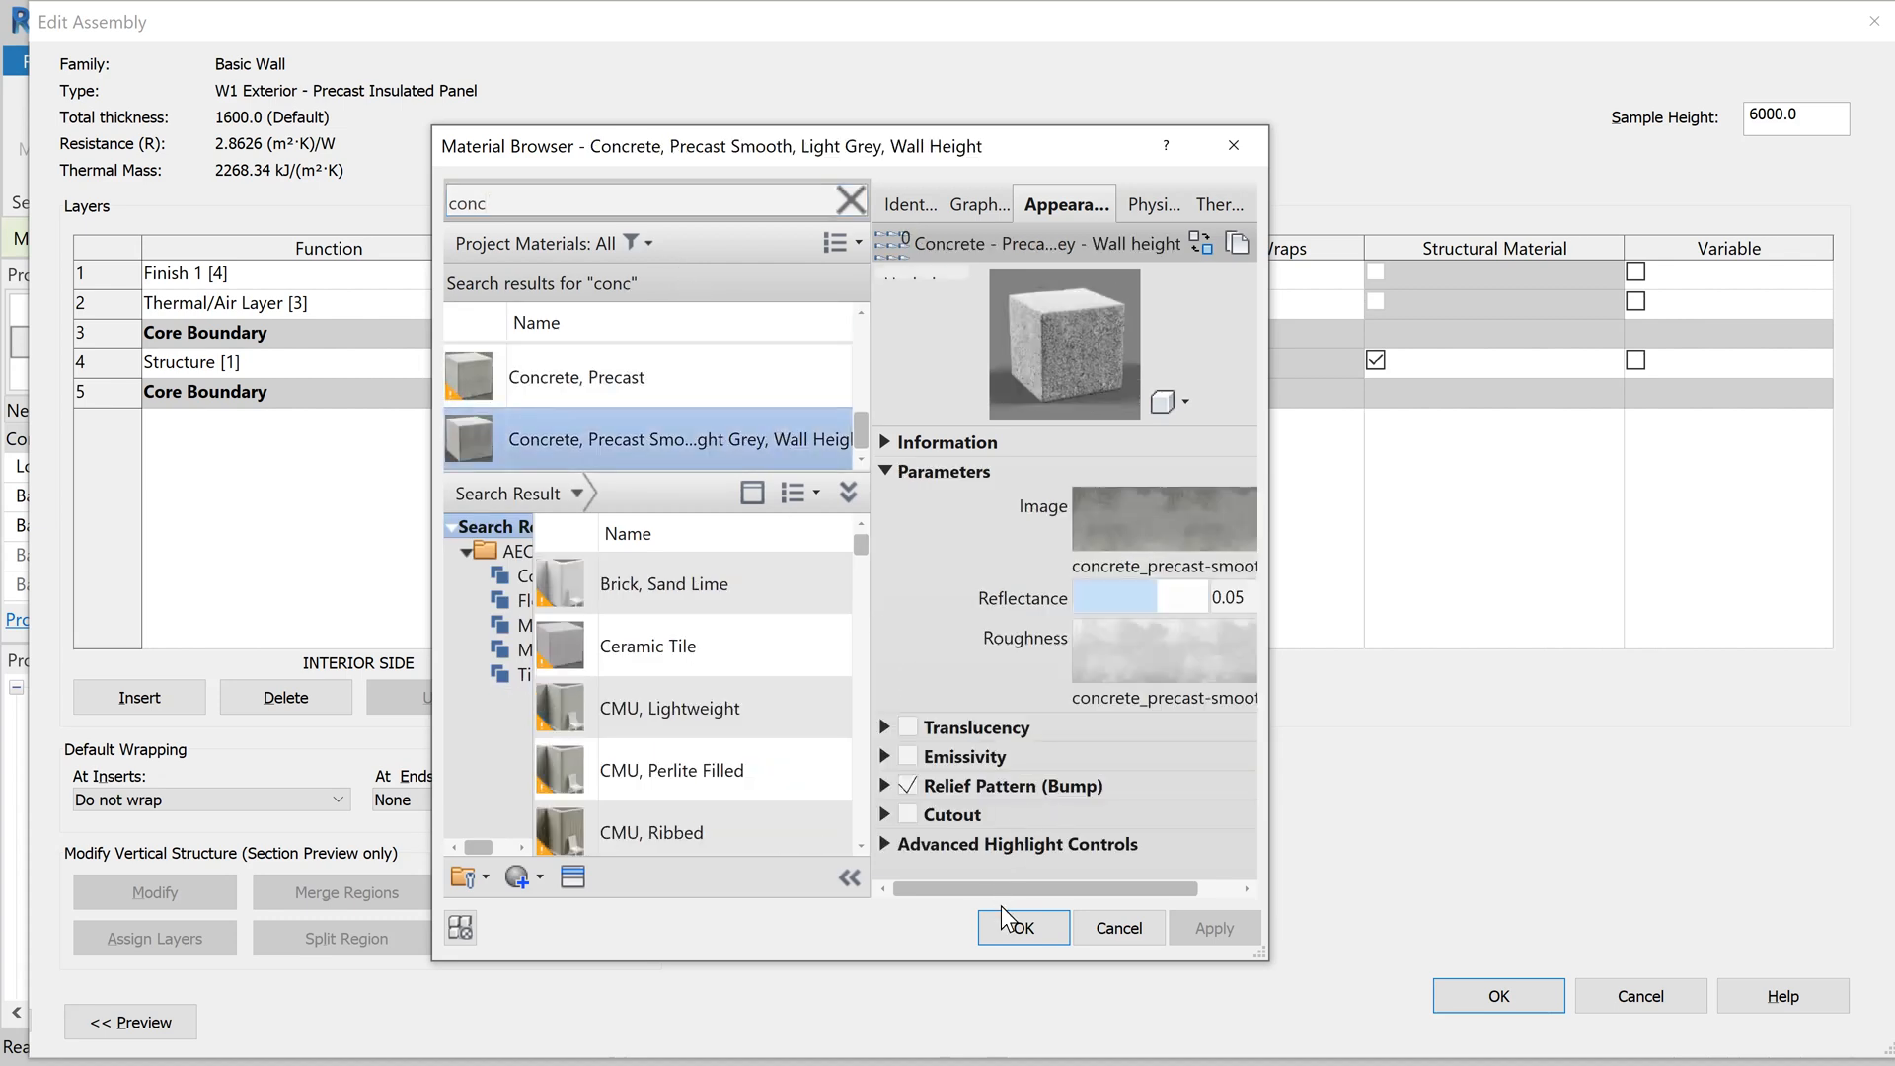
{"action": "left_click", "coordinate": [1017, 926]}
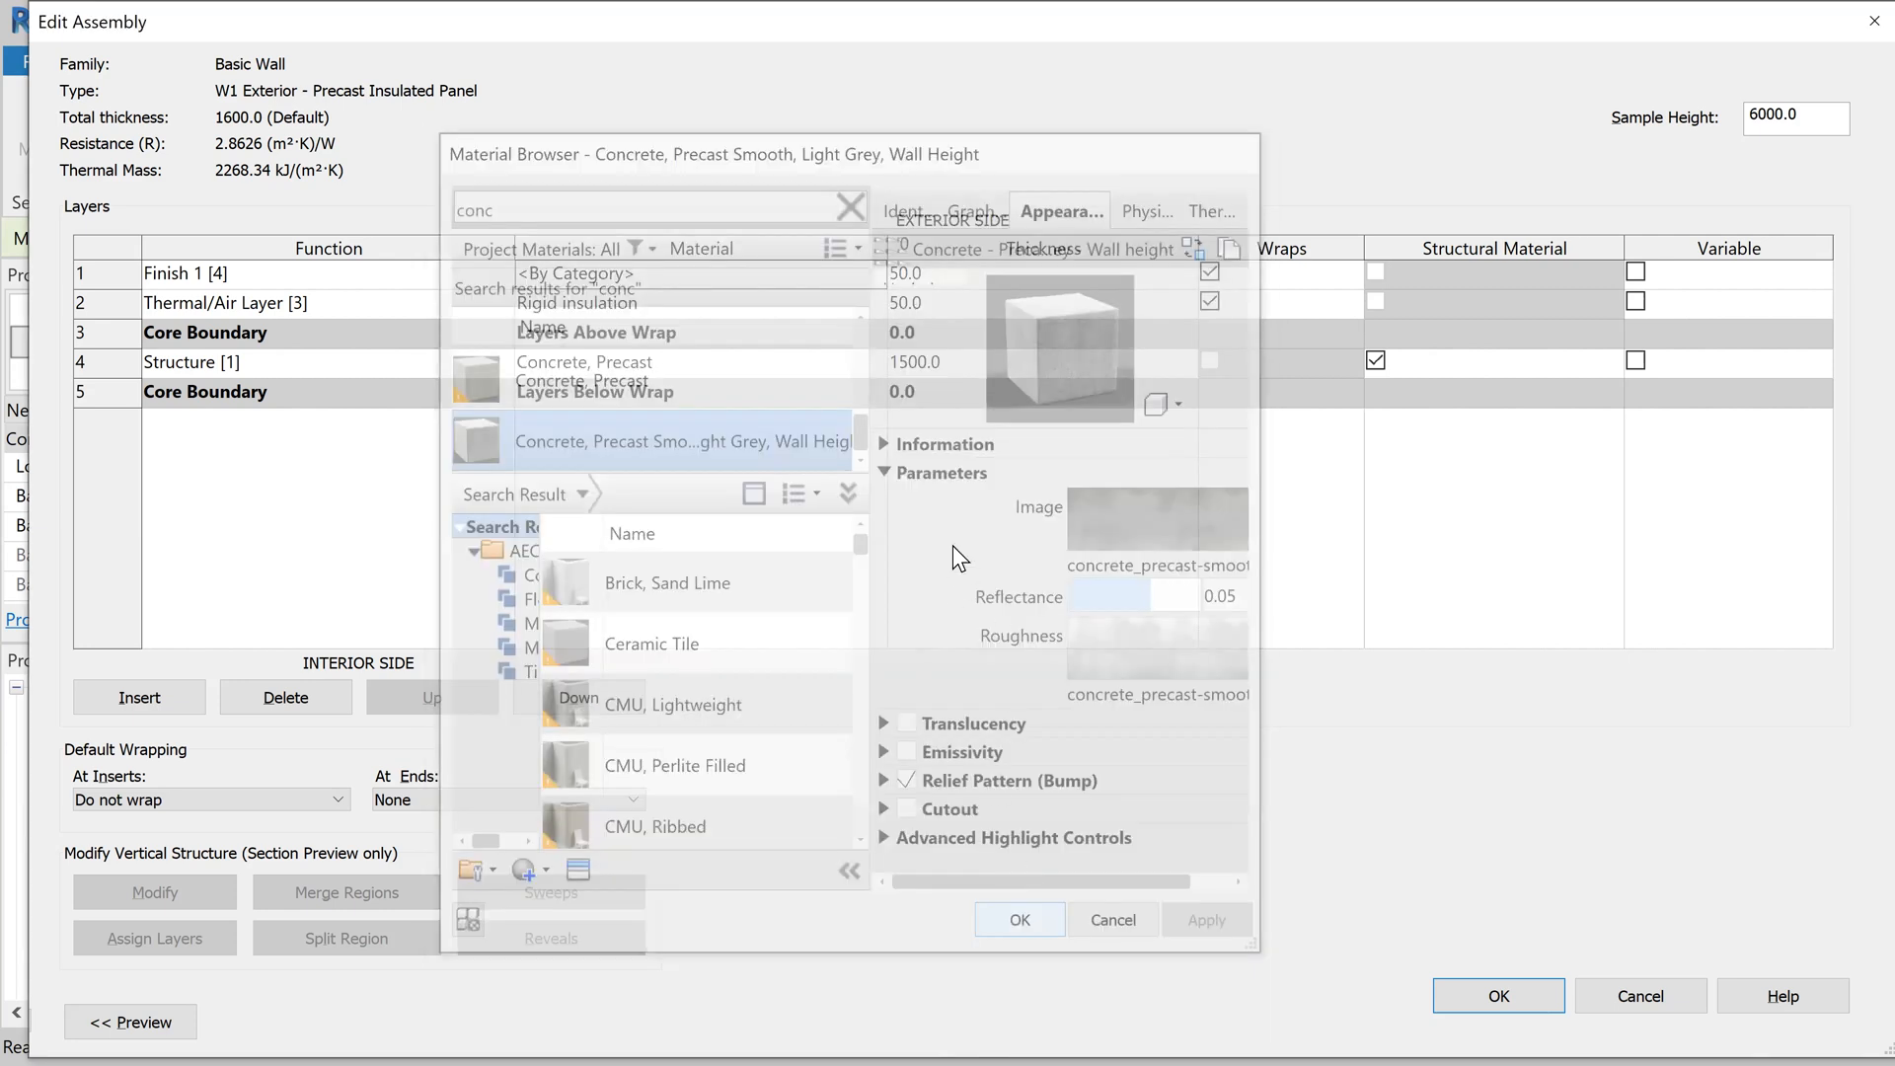
Step: Show the wall assembly preview and correct the Structure [1] layer's thickness to 150 mm
{"action": "left_click", "coordinate": [164, 1019]}
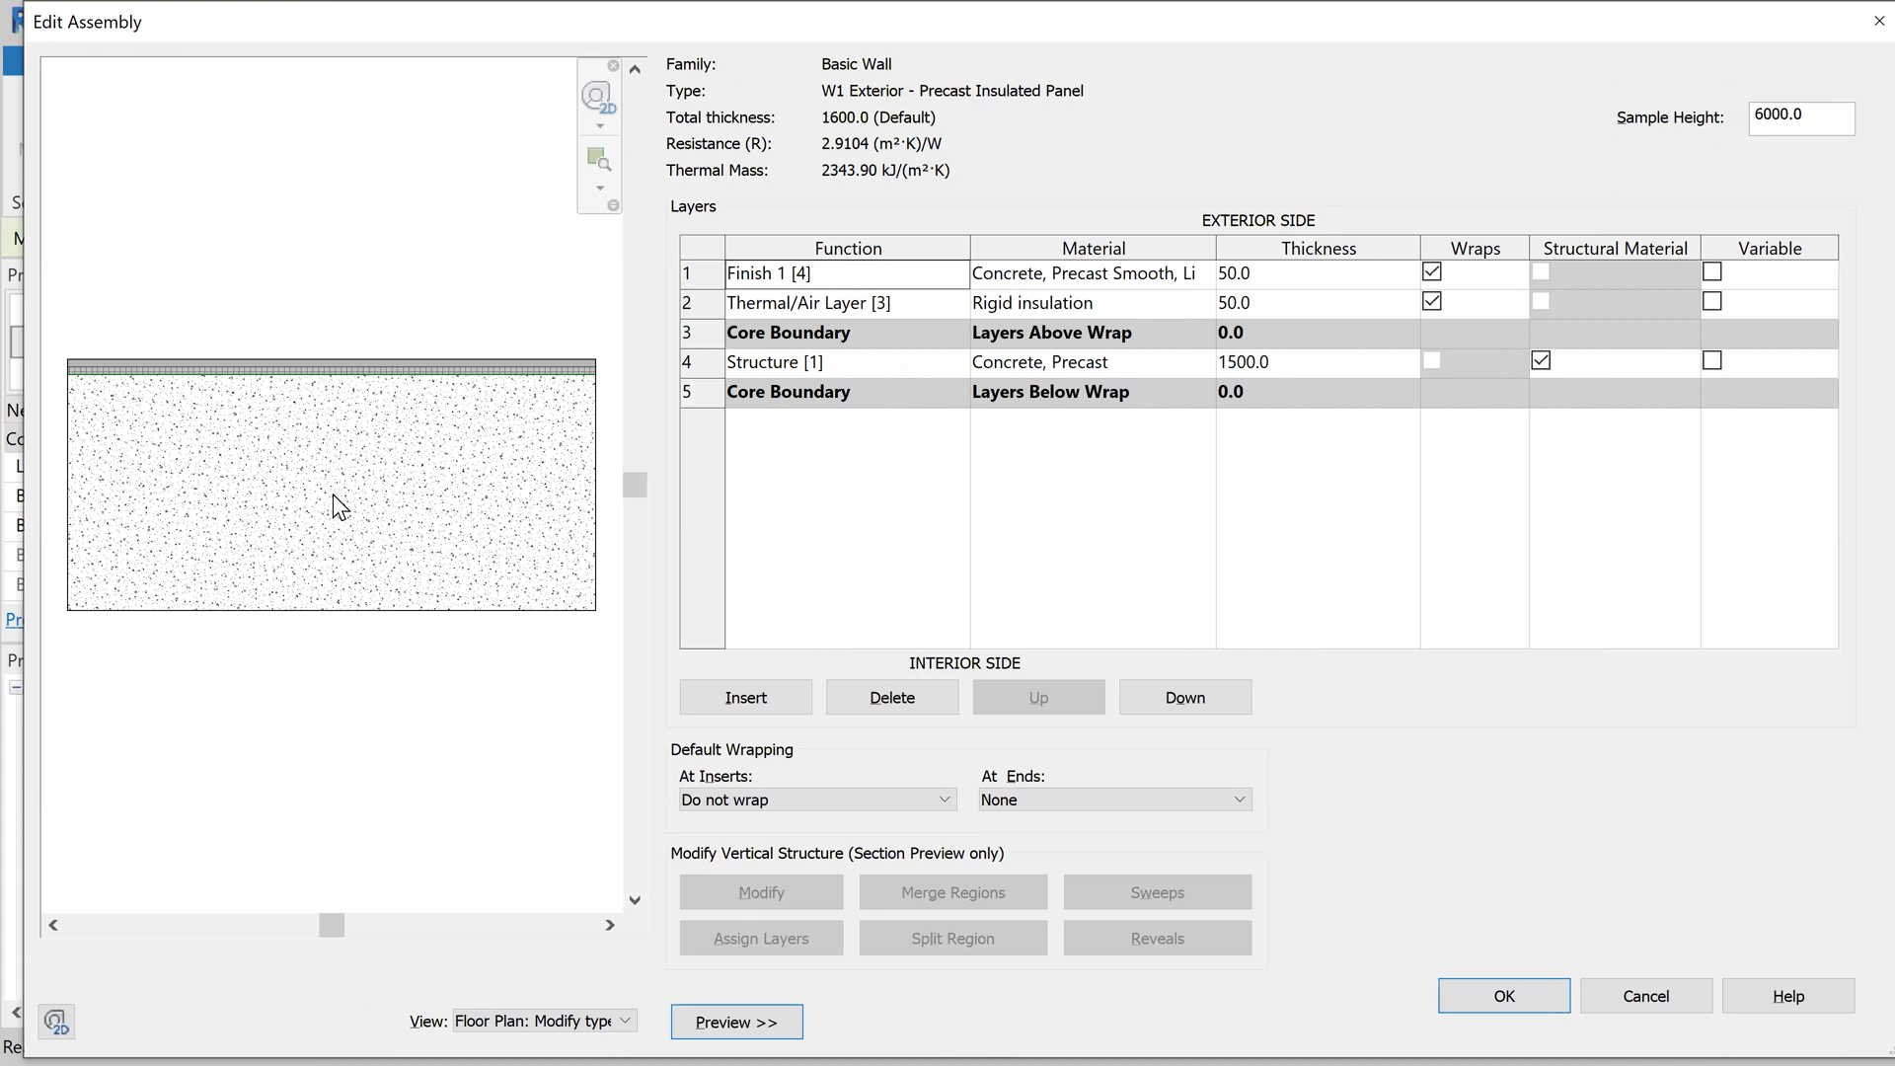
{"action": "left_click", "coordinate": [1242, 360]}
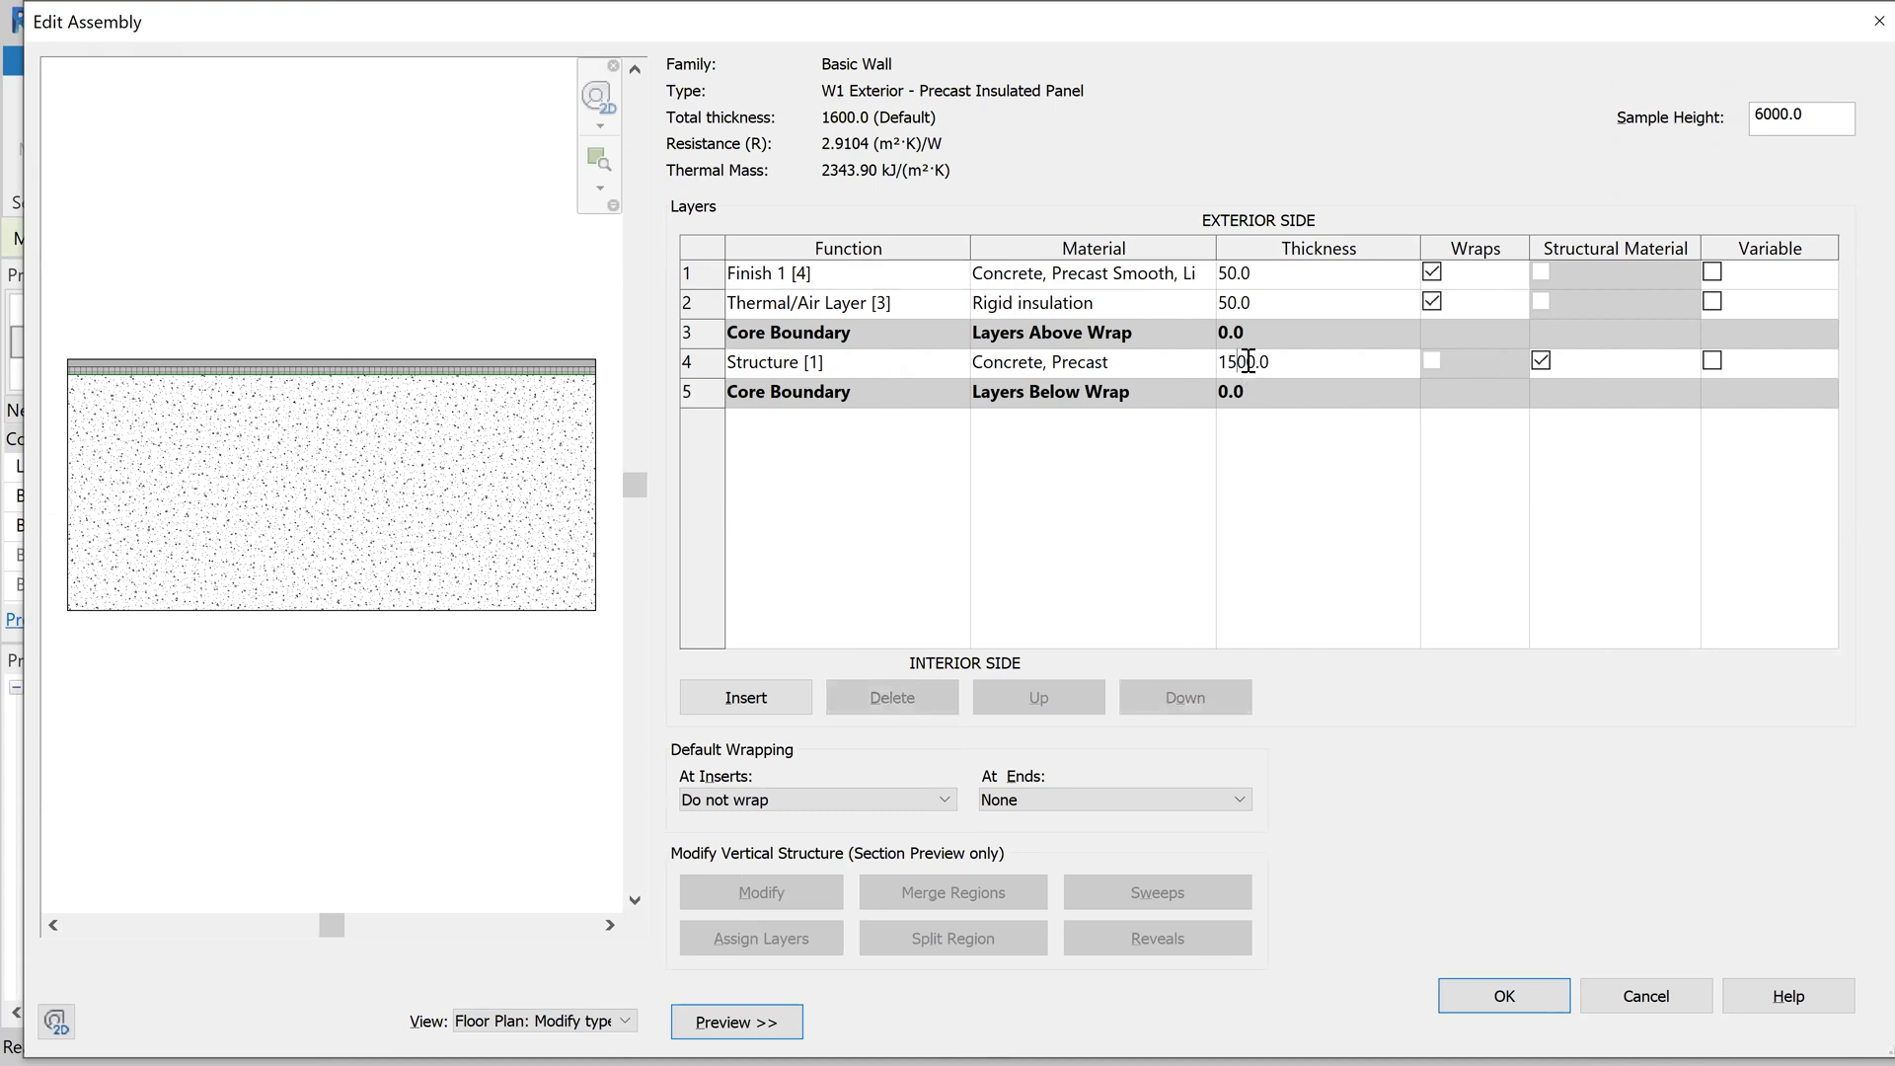
{"action": "key", "text": "BackSpace"}
{"action": "key", "text": "Tab"}
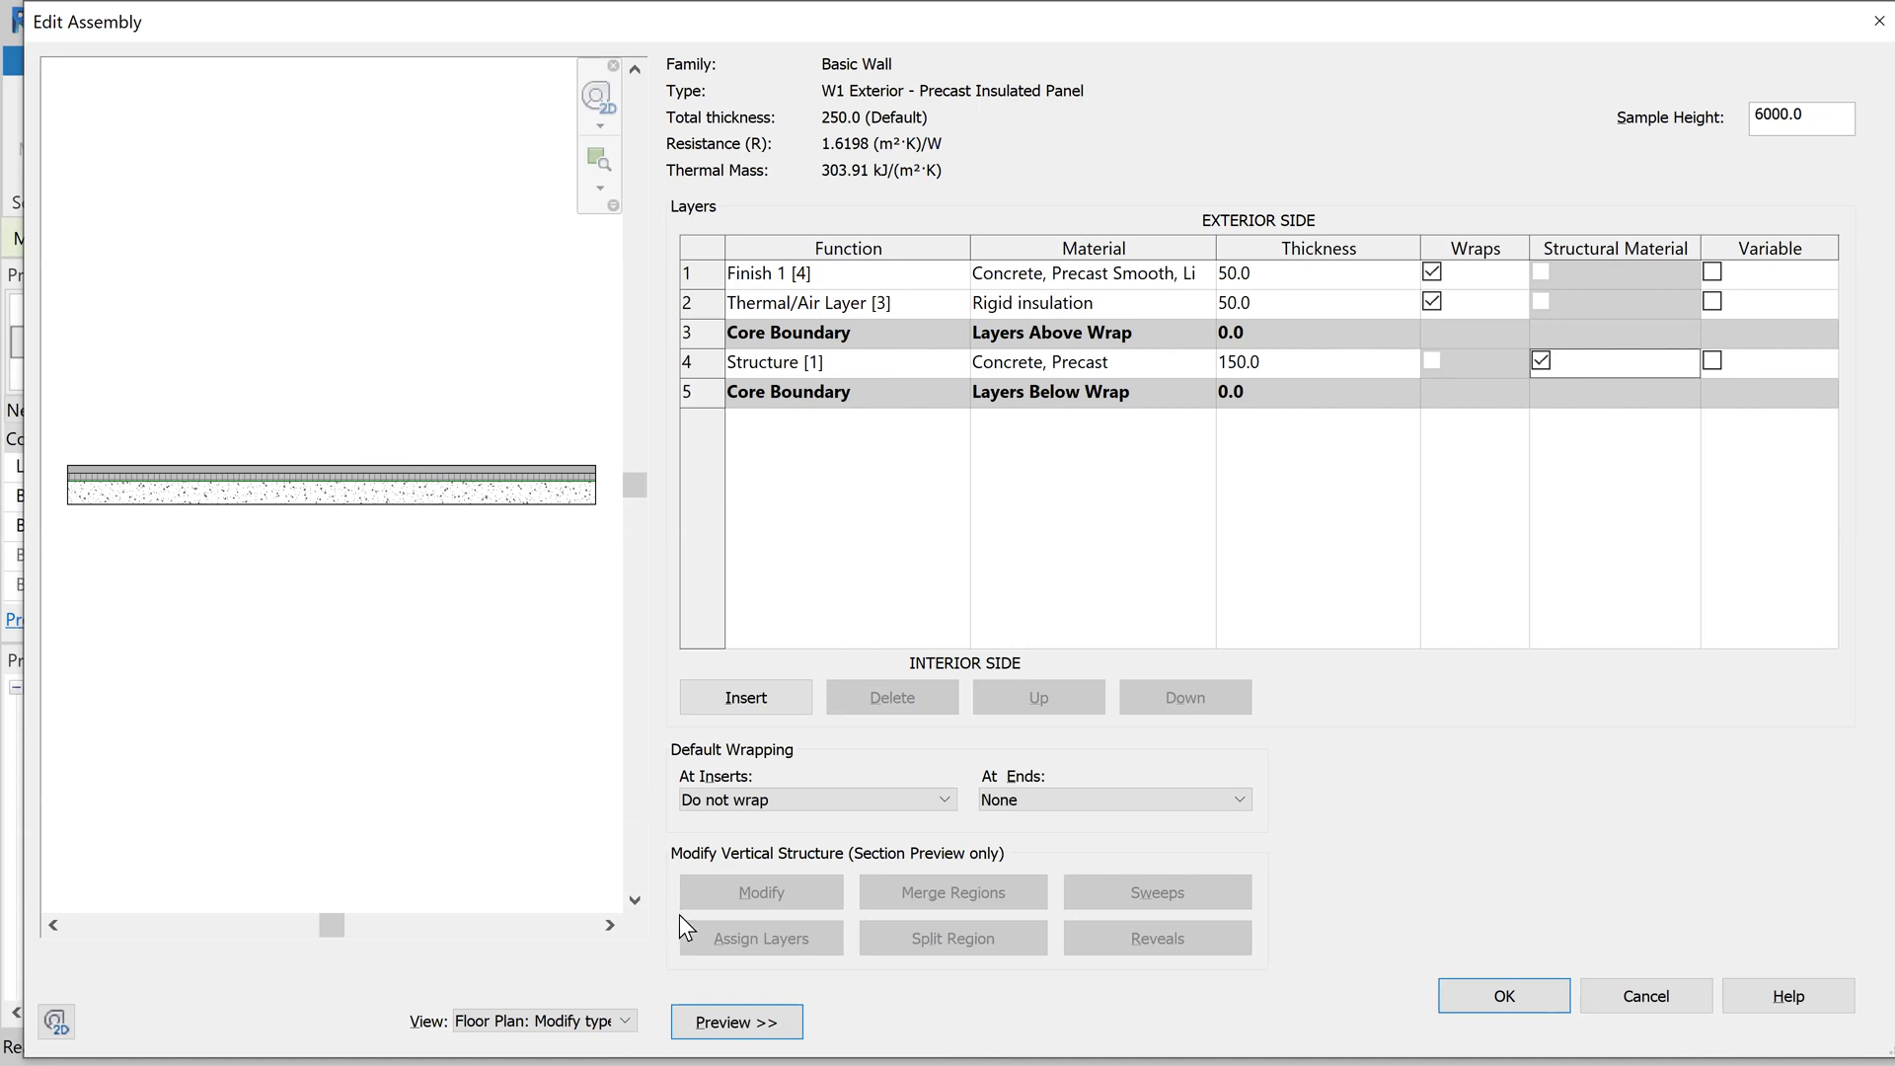
Step: Switch the assembly preview to the Section: Modify type attributes view and accept the W1 wall's assembly and type properties
{"action": "left_click", "coordinate": [629, 1027]}
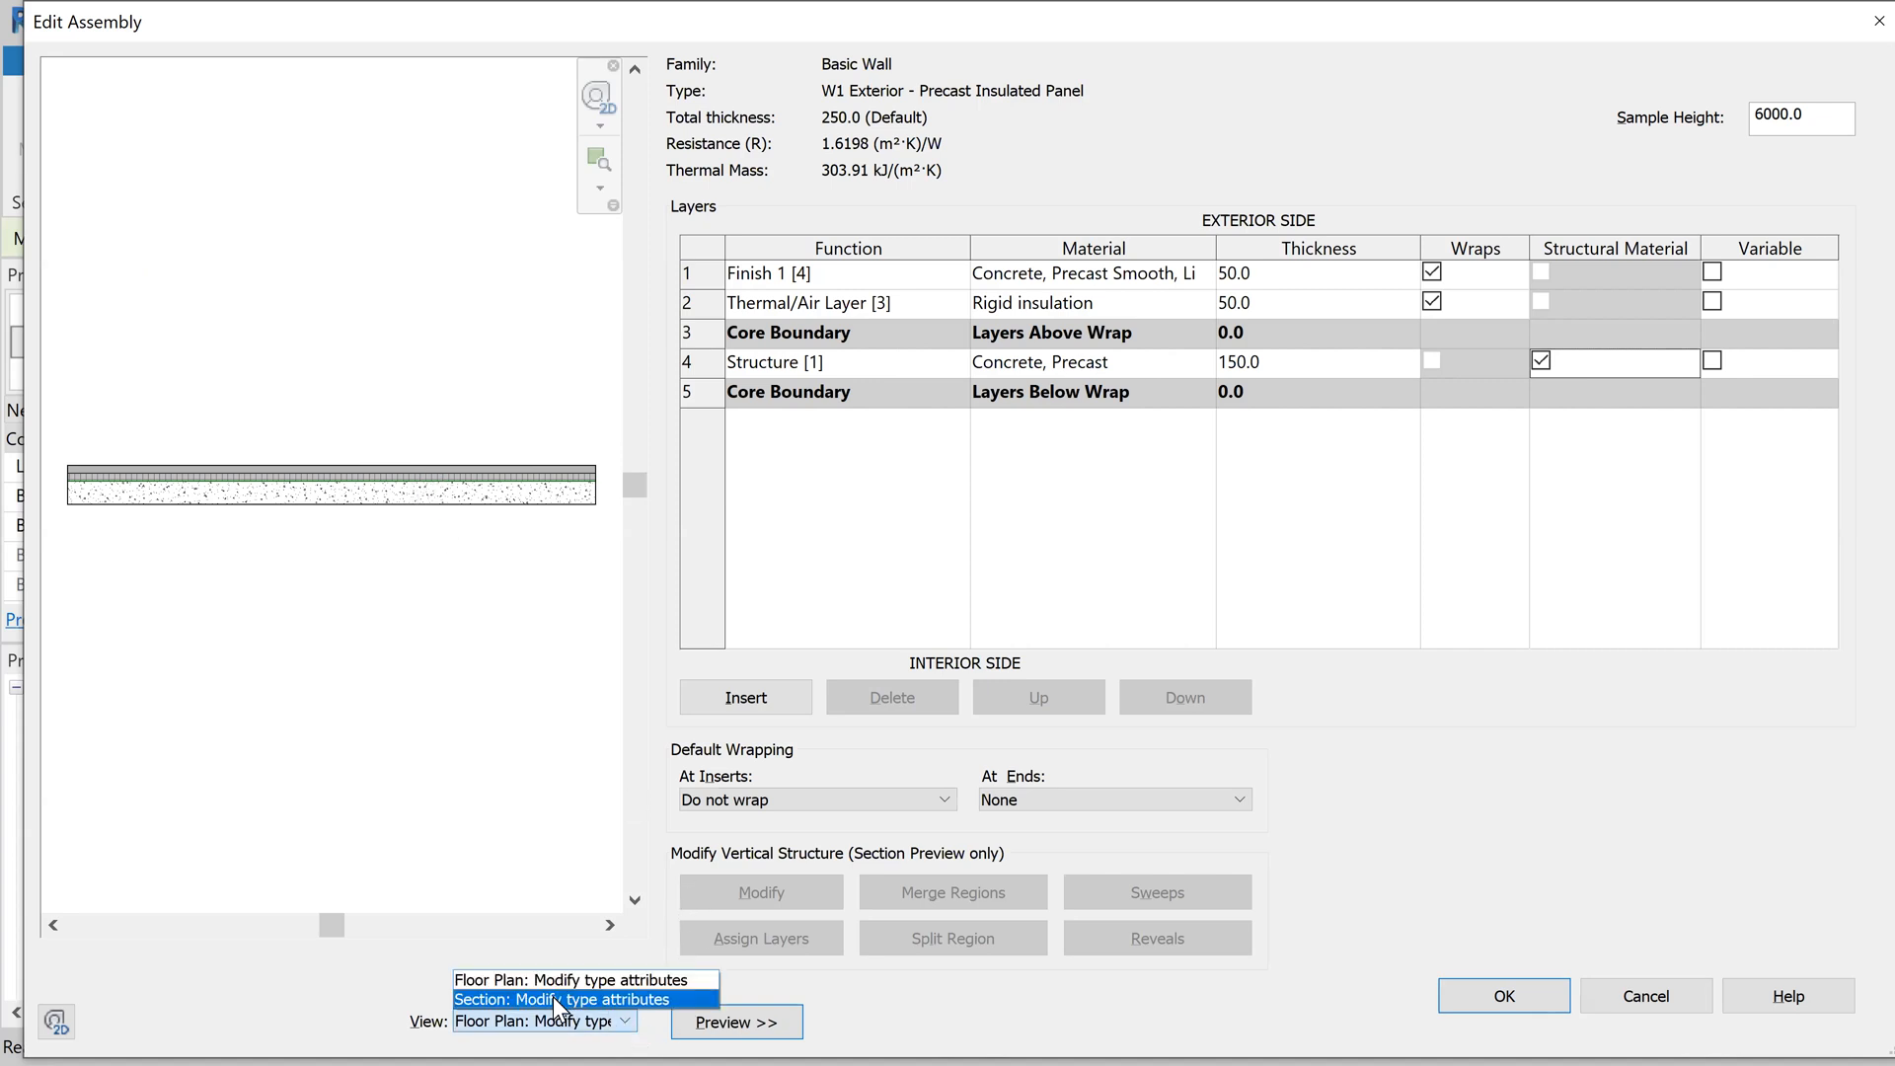
{"action": "left_click", "coordinate": [577, 999]}
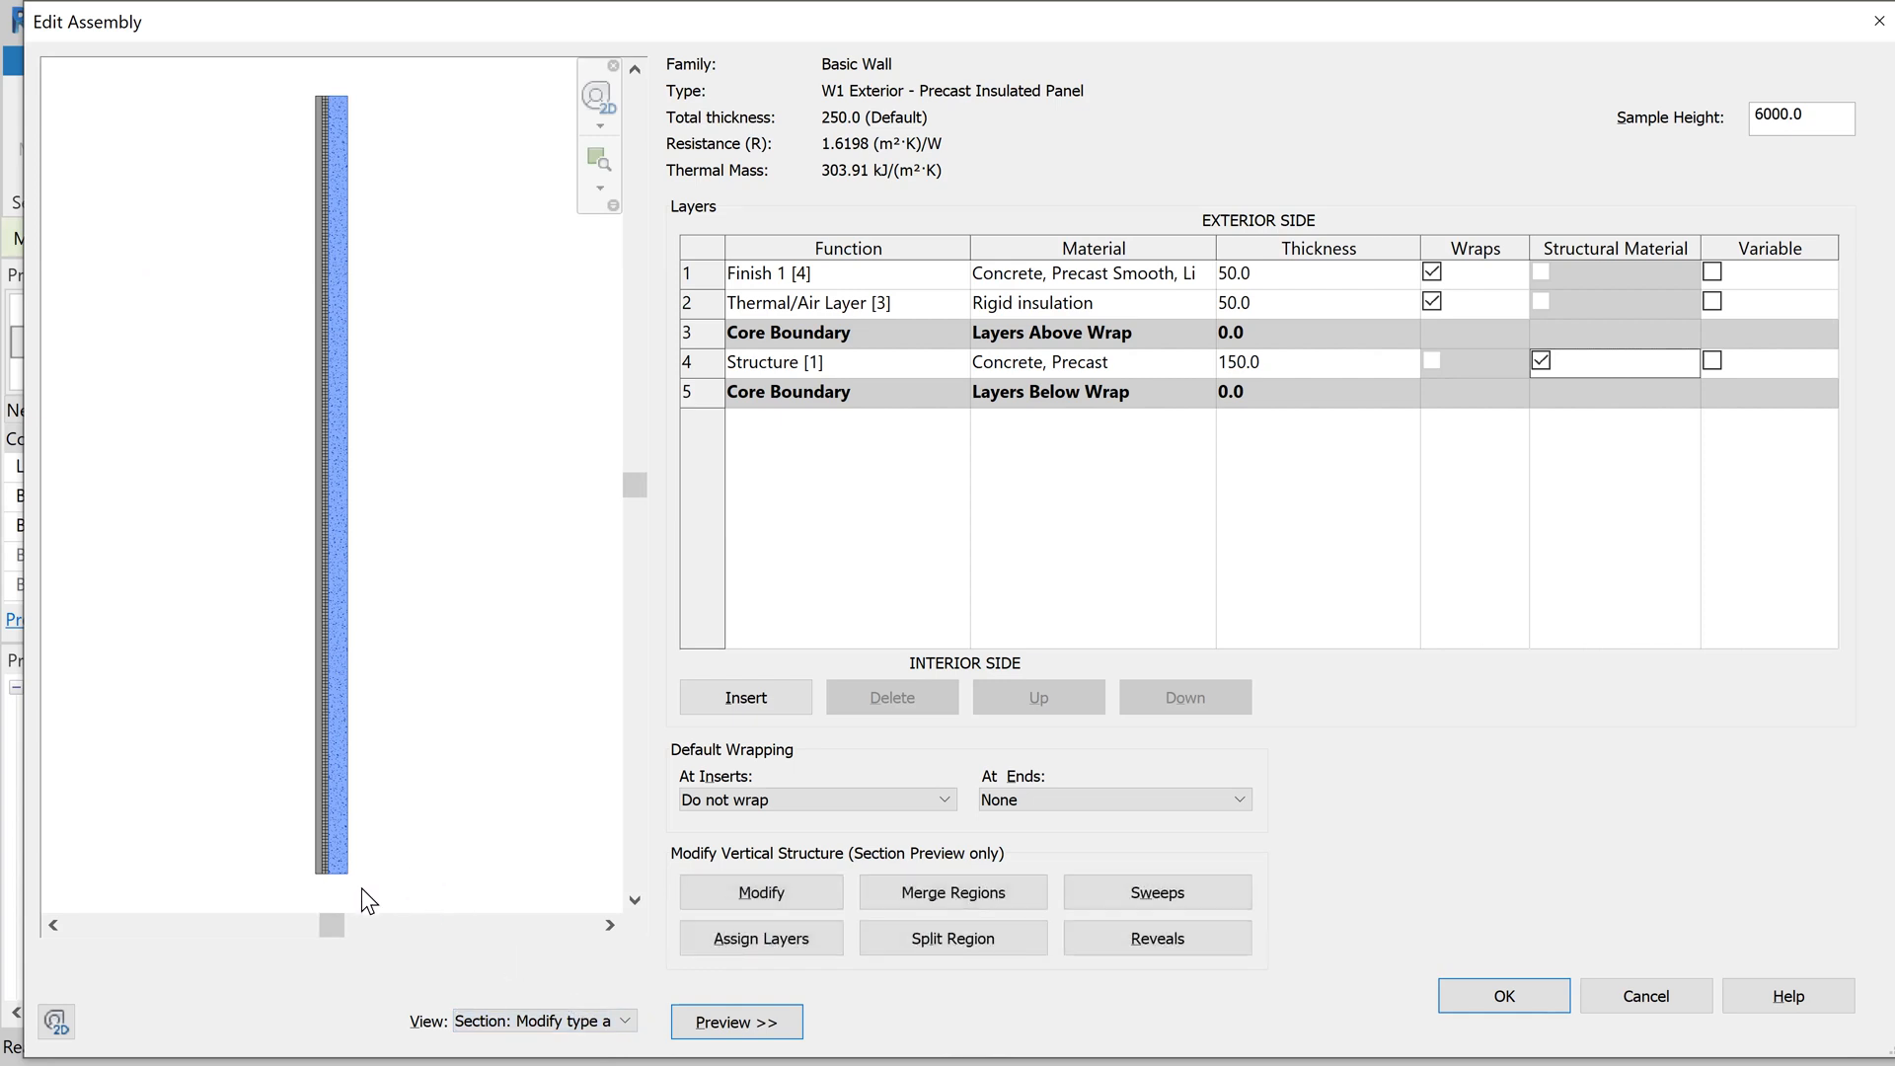
{"action": "scroll", "coordinate": [326, 897], "scroll_direction": "up", "scroll_amount": 6}
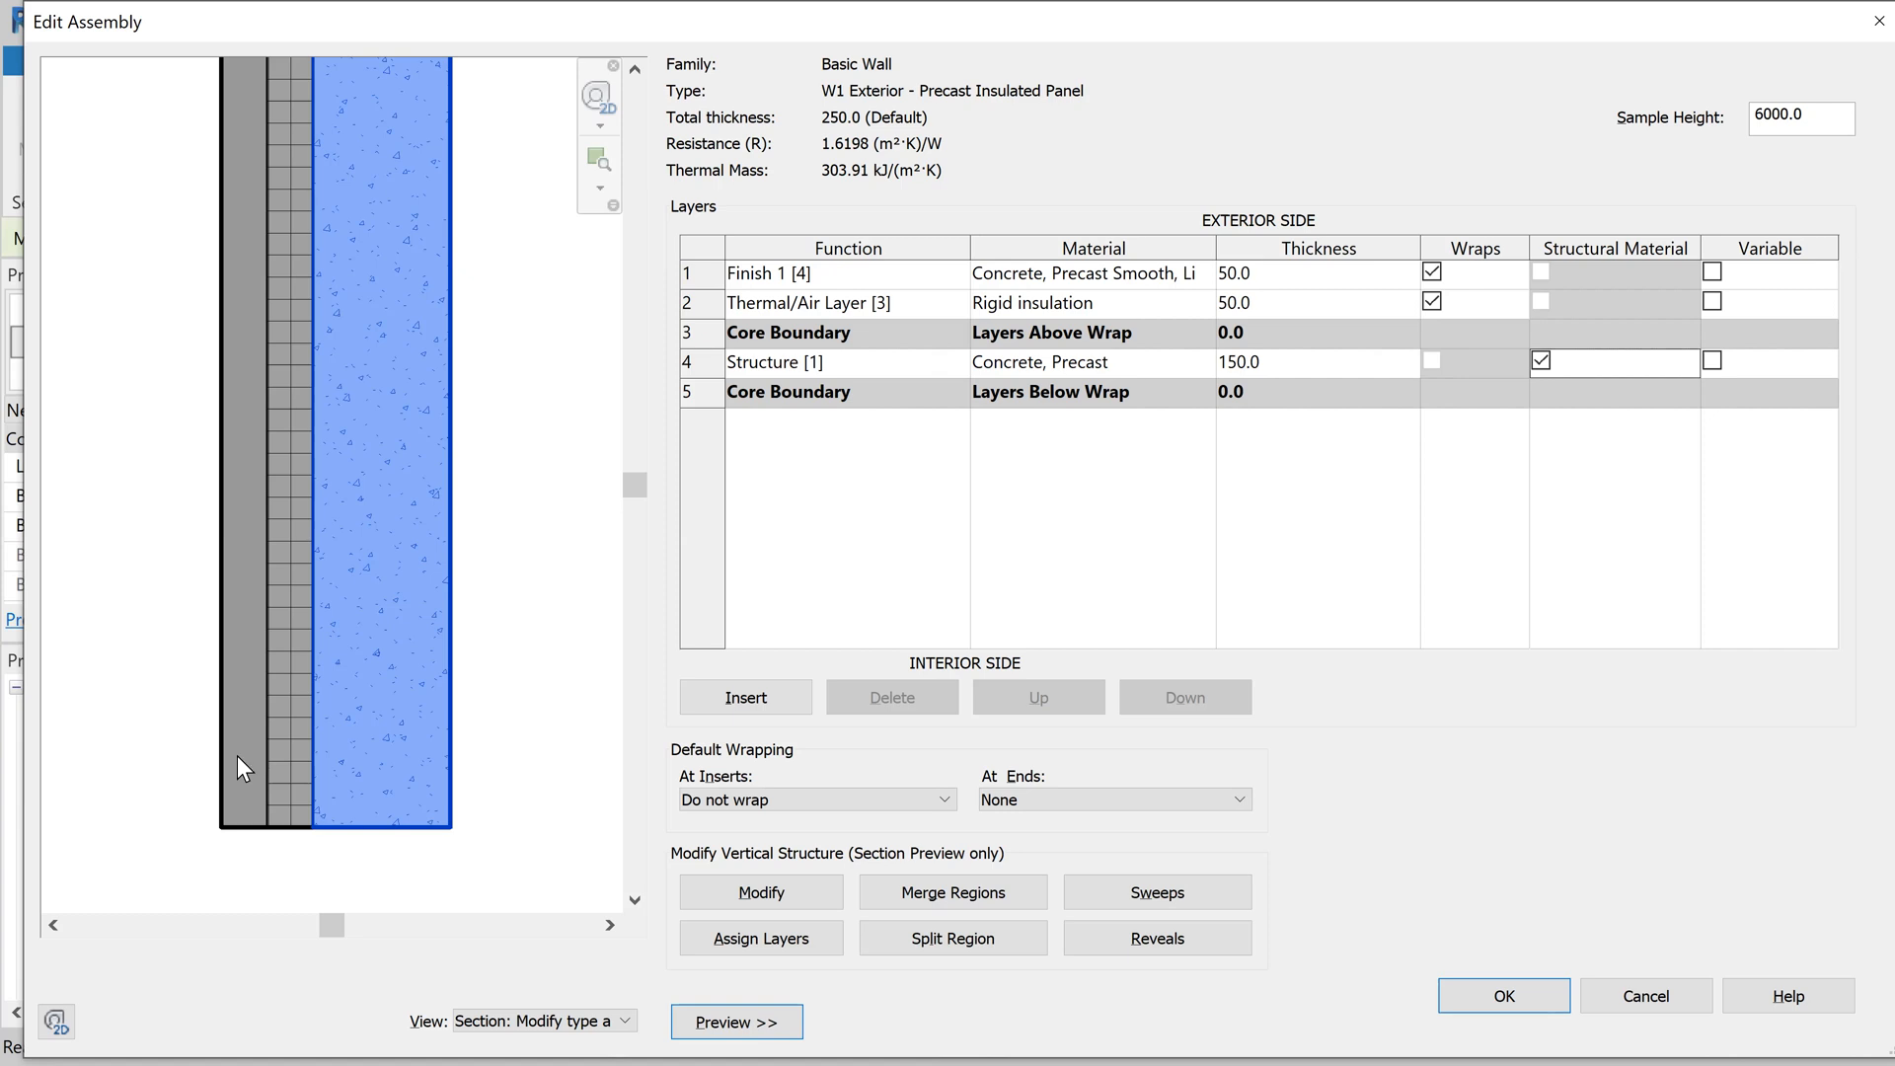
{"action": "scroll", "coordinate": [237, 765], "scroll_direction": "down", "scroll_amount": 3}
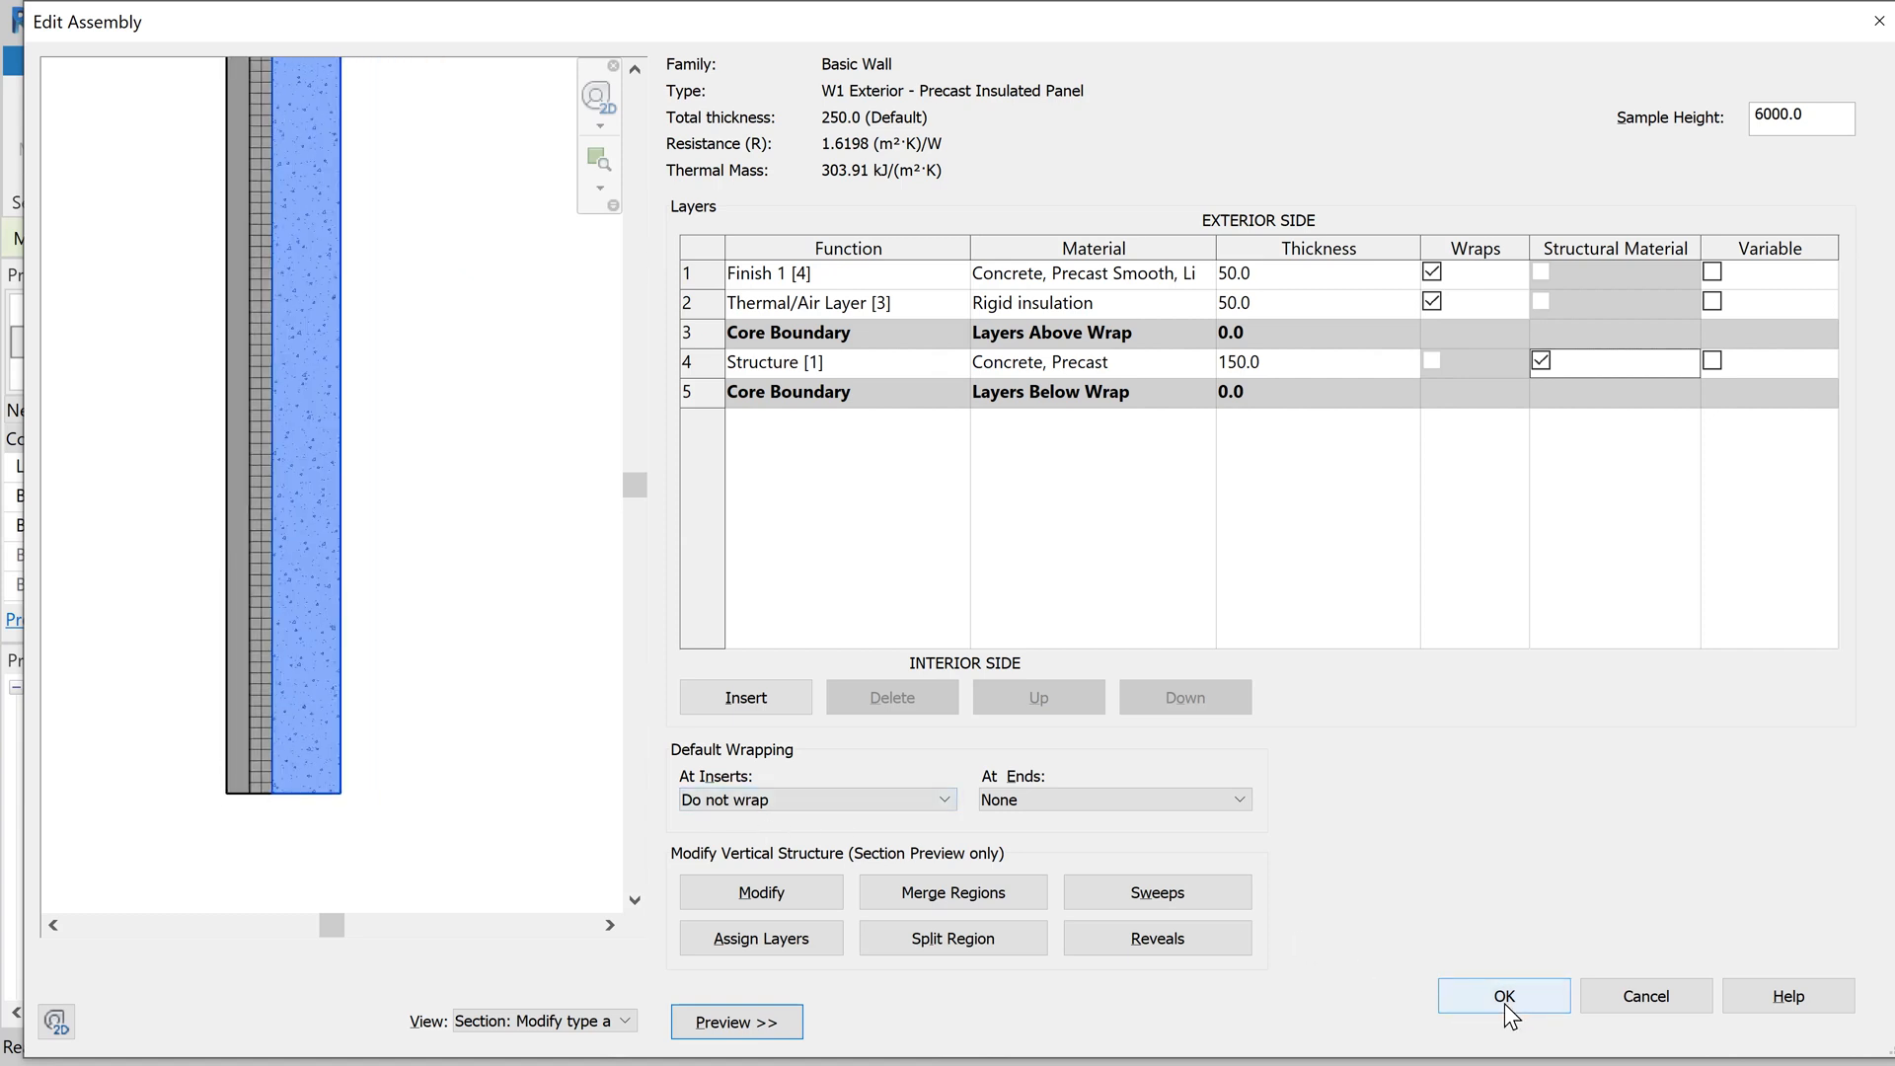
{"action": "left_click", "coordinate": [1505, 999]}
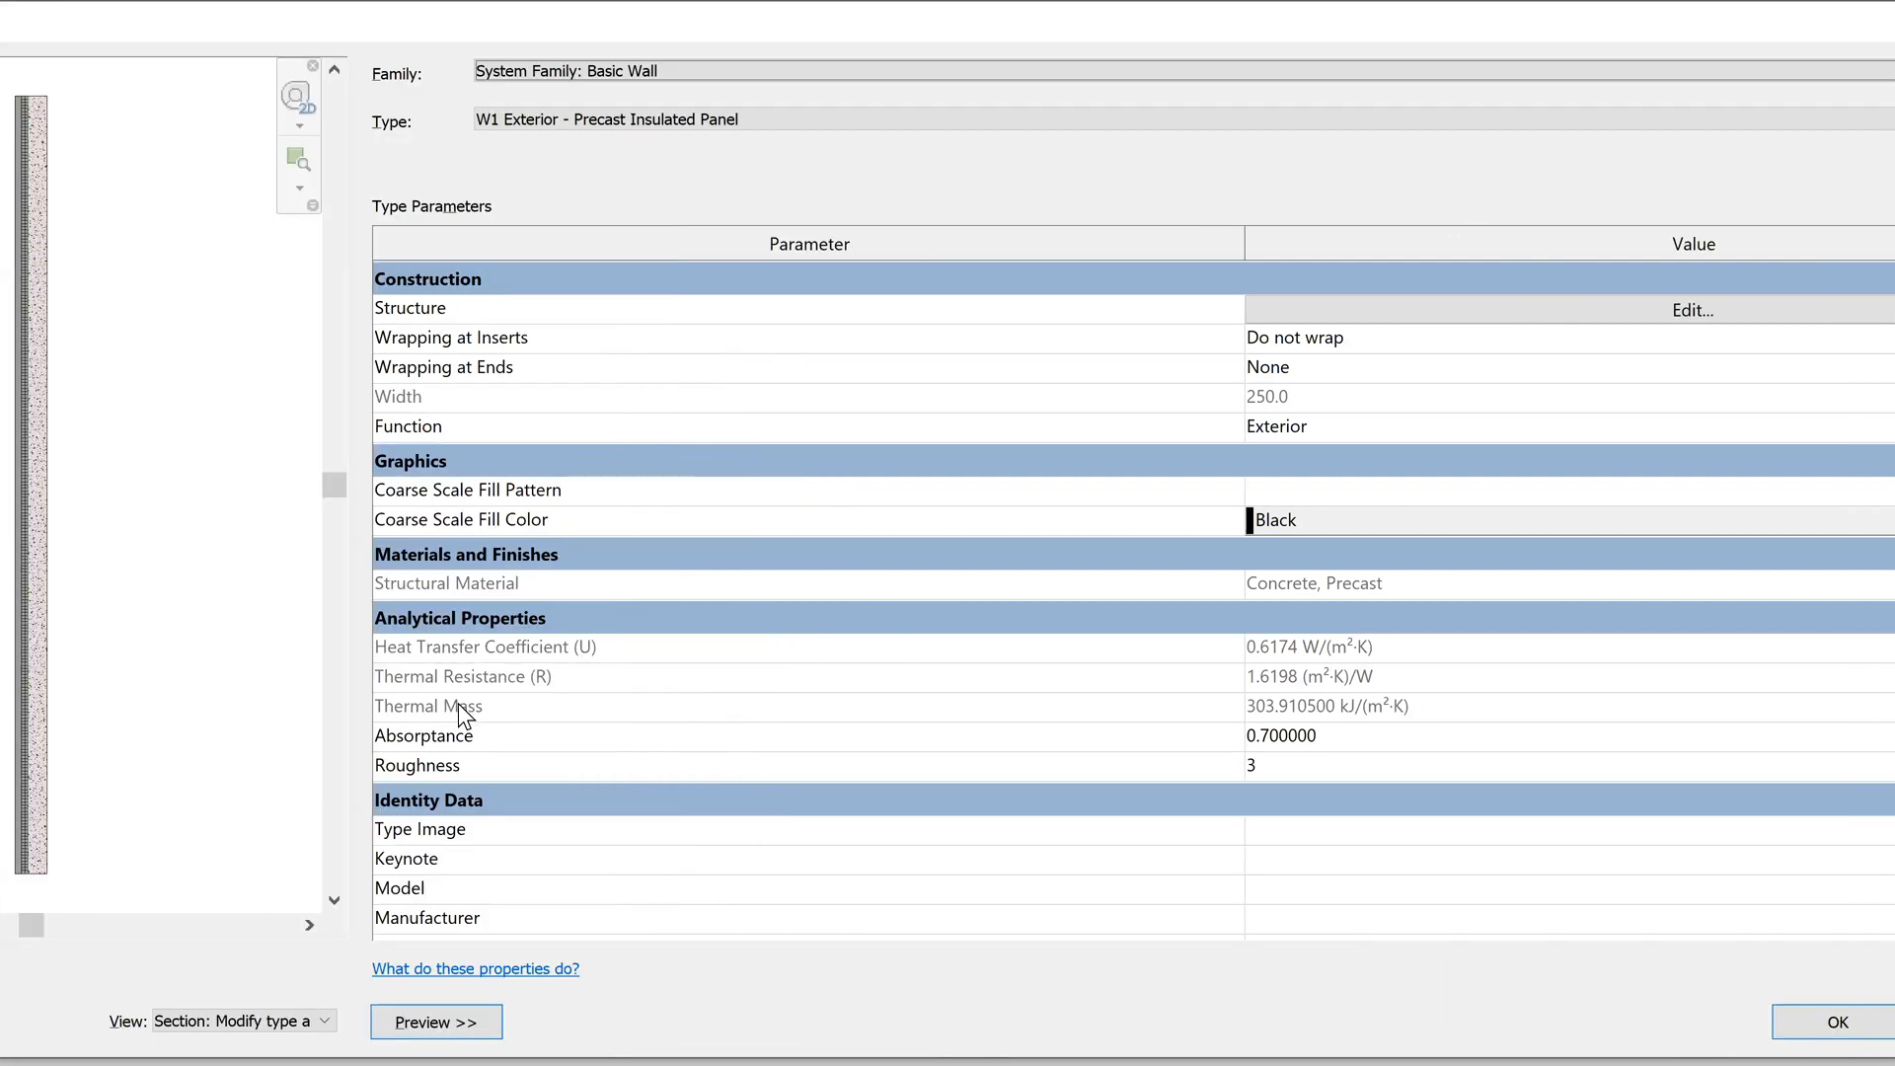
{"action": "left_click", "coordinate": [1804, 1019]}
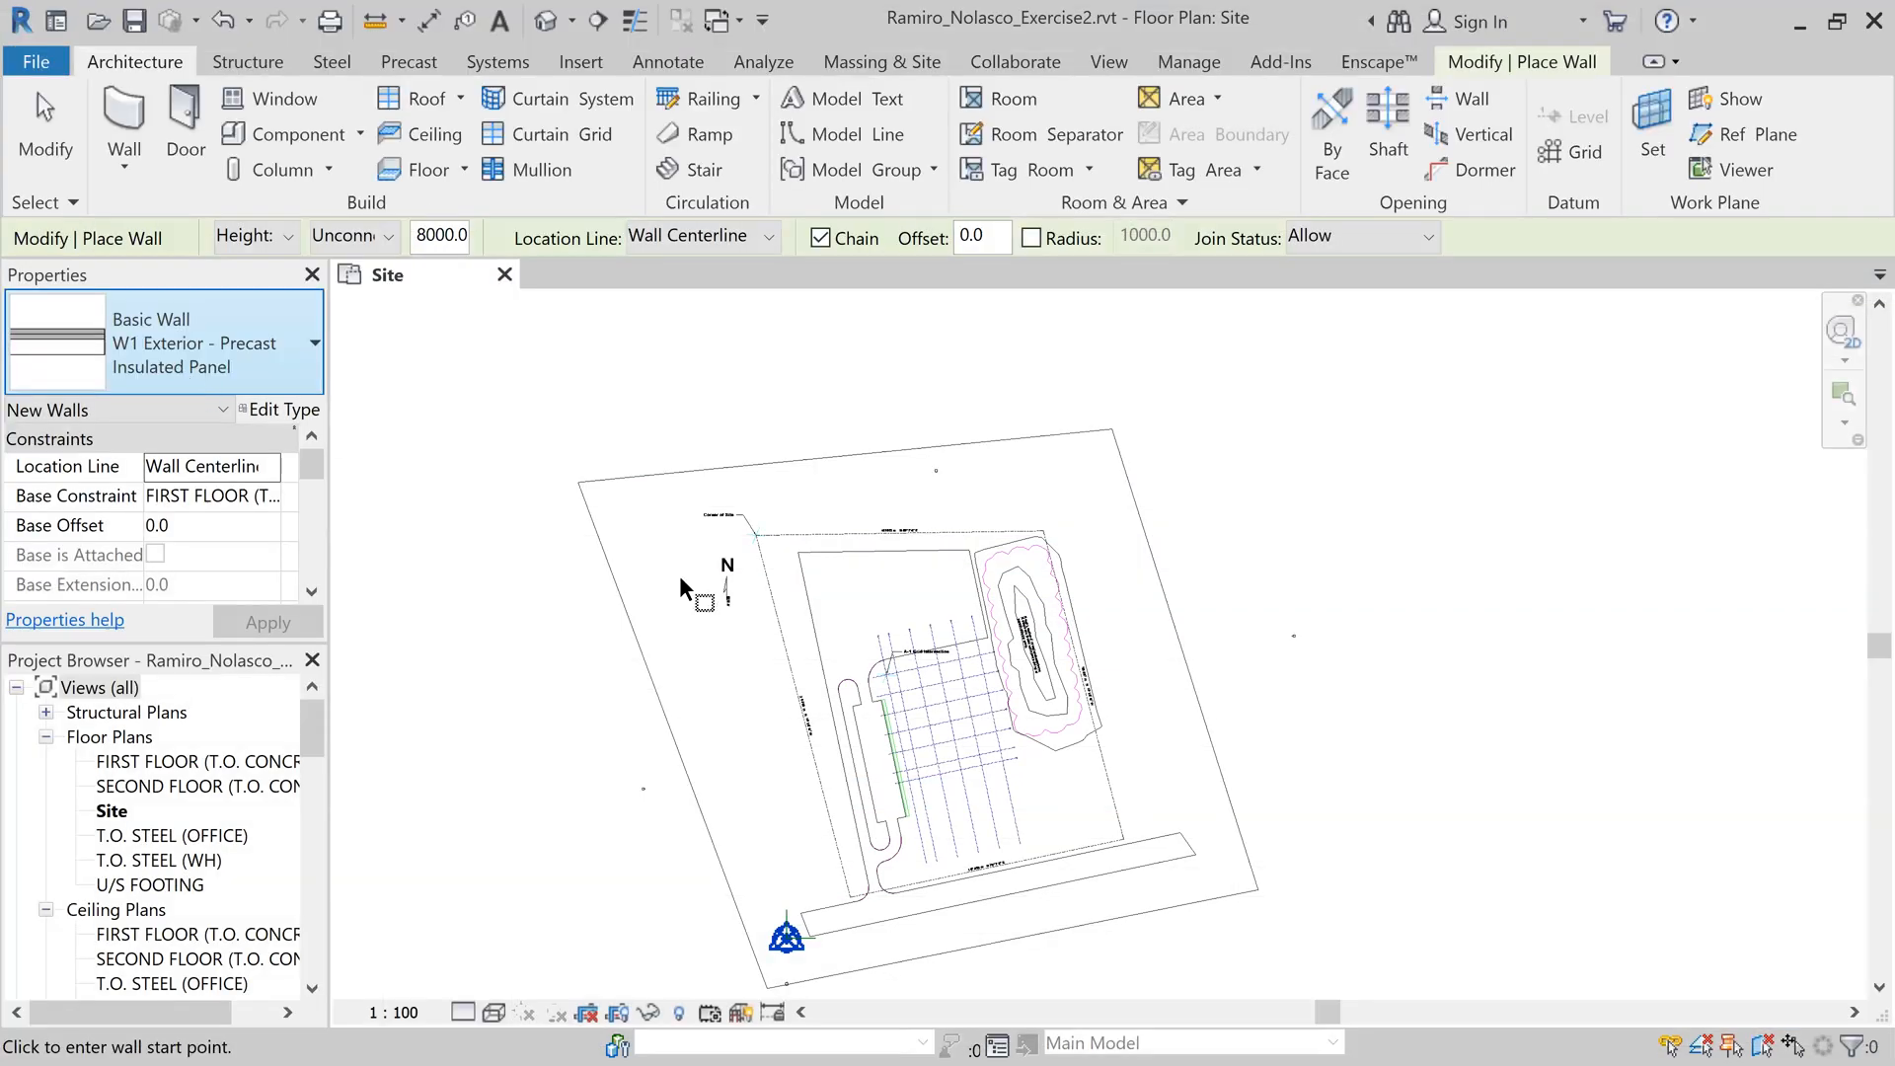
Step: Switch to the PDF drawing set in Adobe Acrobat and find the W2: Exterior - Brick on Metal Stud legend entry
{"action": "key", "text": "alt+Tab"}
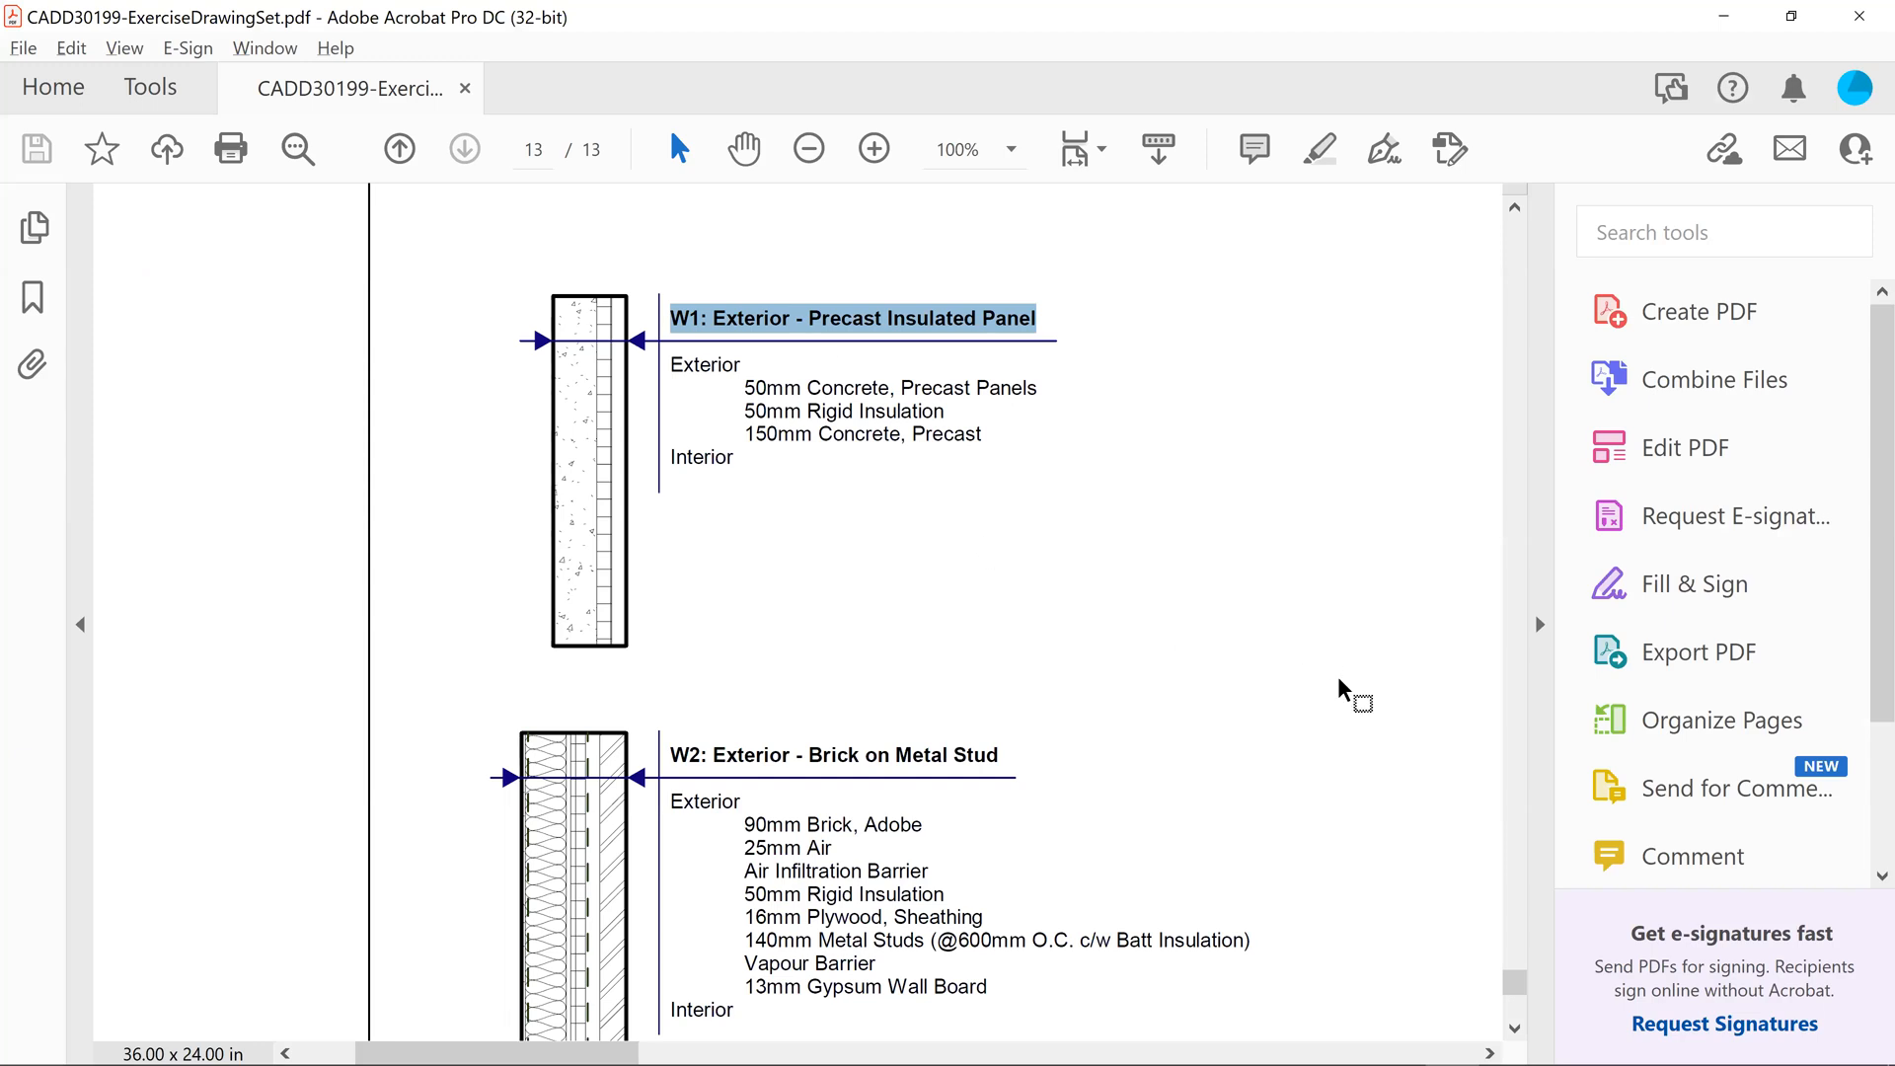
{"action": "scroll", "coordinate": [1246, 751], "scroll_direction": "down", "scroll_amount": 1}
{"action": "scroll", "coordinate": [1242, 757], "scroll_direction": "down", "scroll_amount": 5}
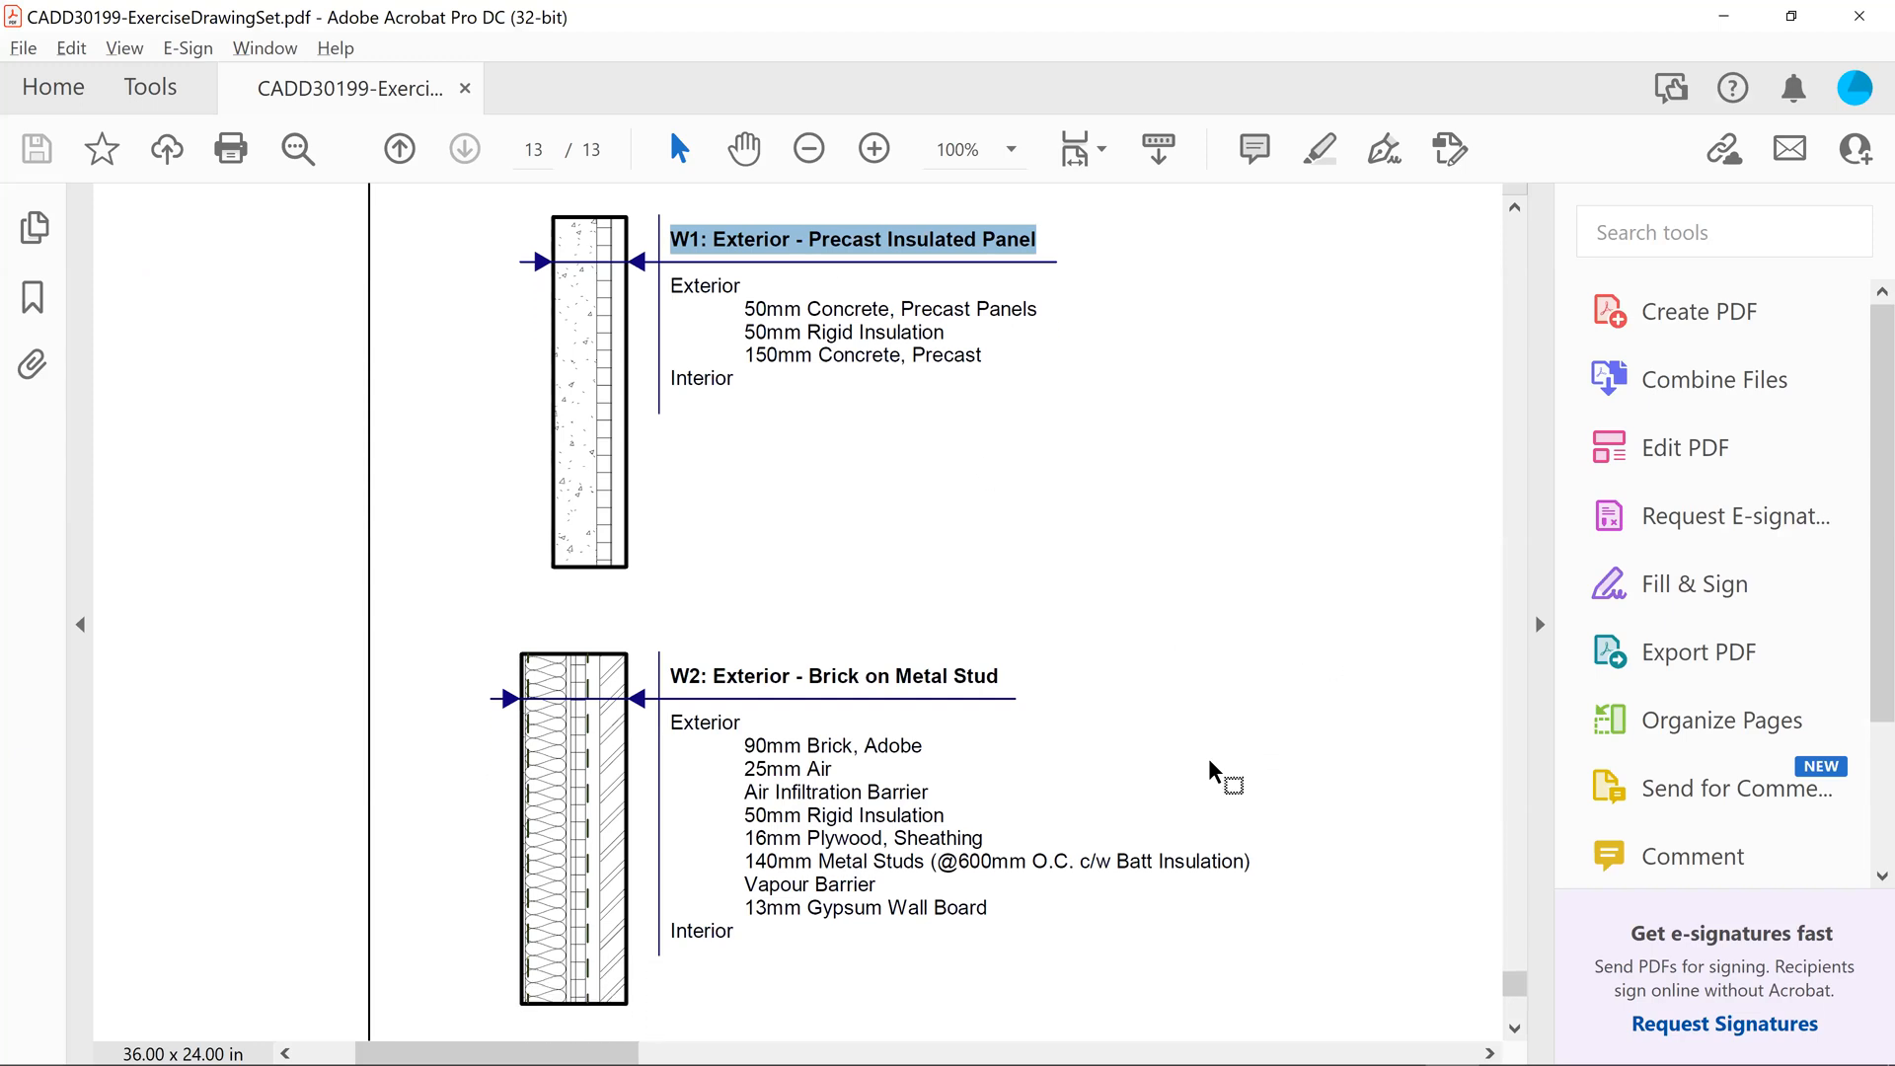
{"action": "scroll", "coordinate": [1185, 775], "scroll_direction": "down", "scroll_amount": 3}
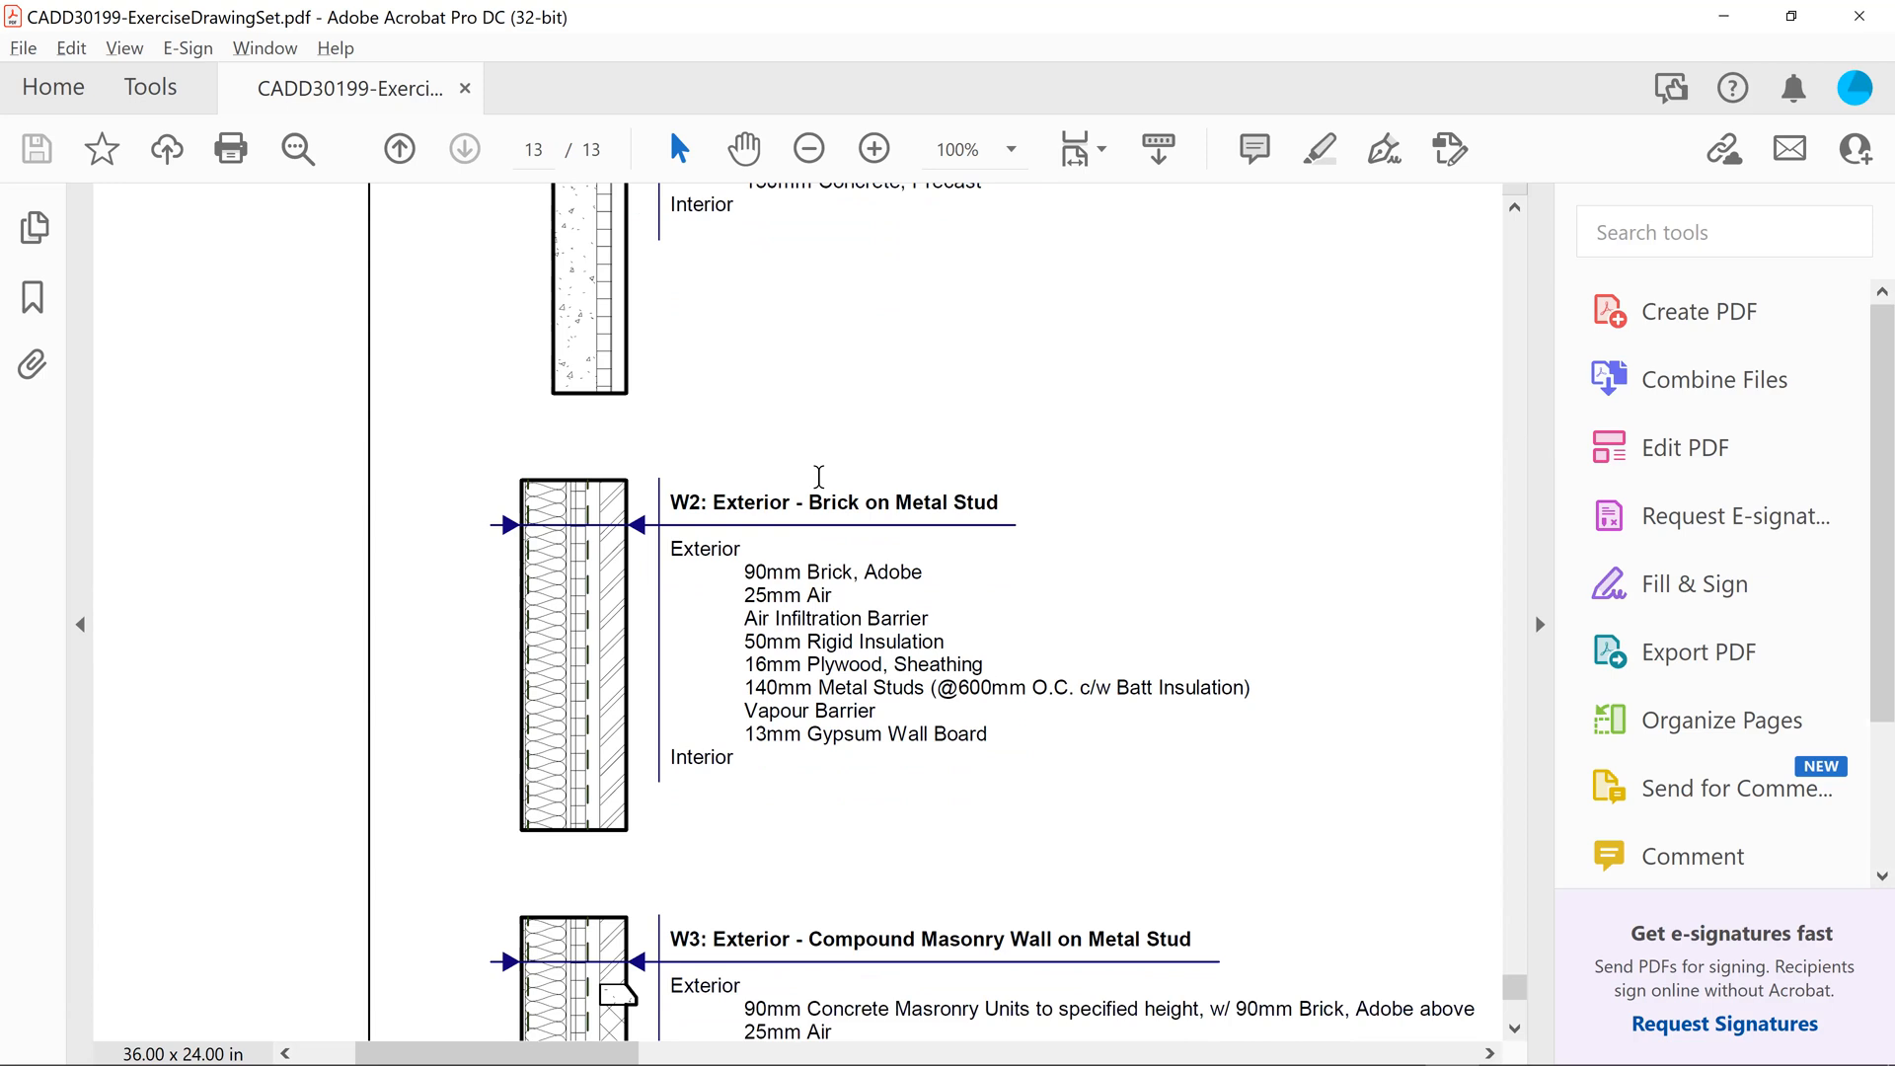